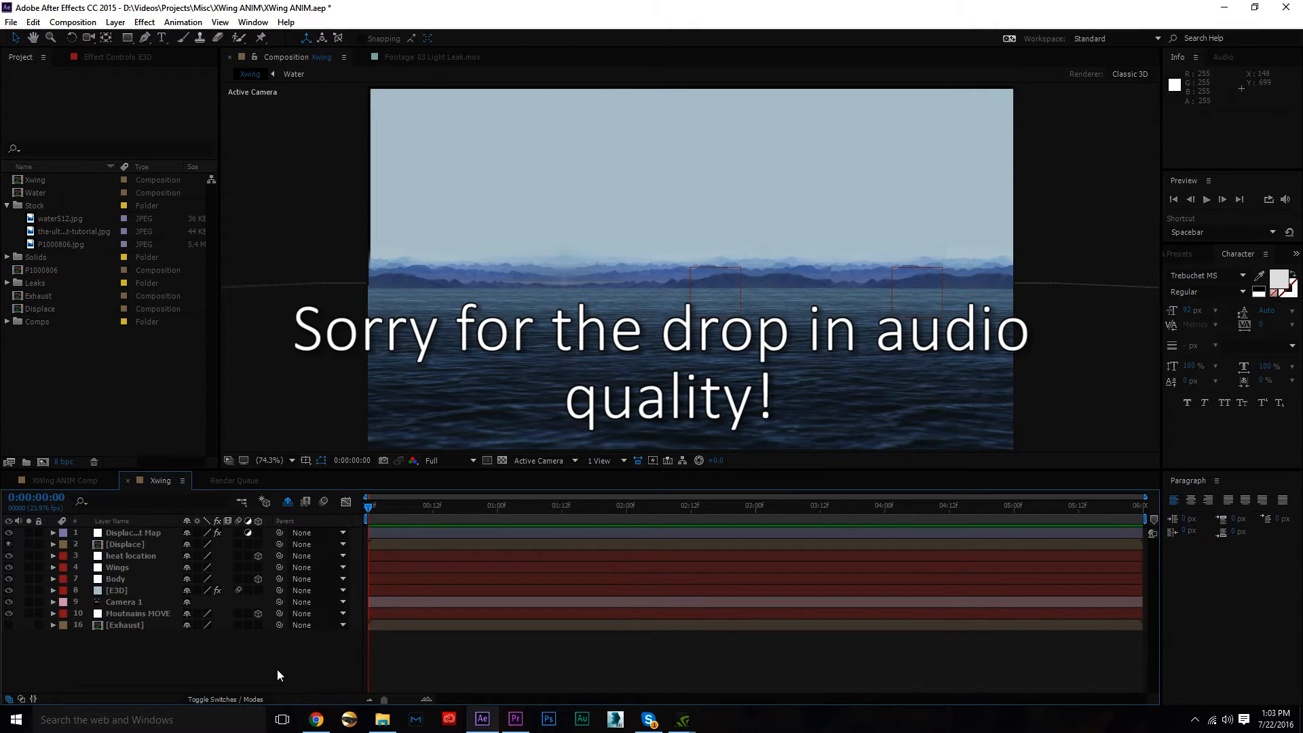
- Preview the X-wing animation and create a full-frame white solid named Water with a blue label colour
key("space")
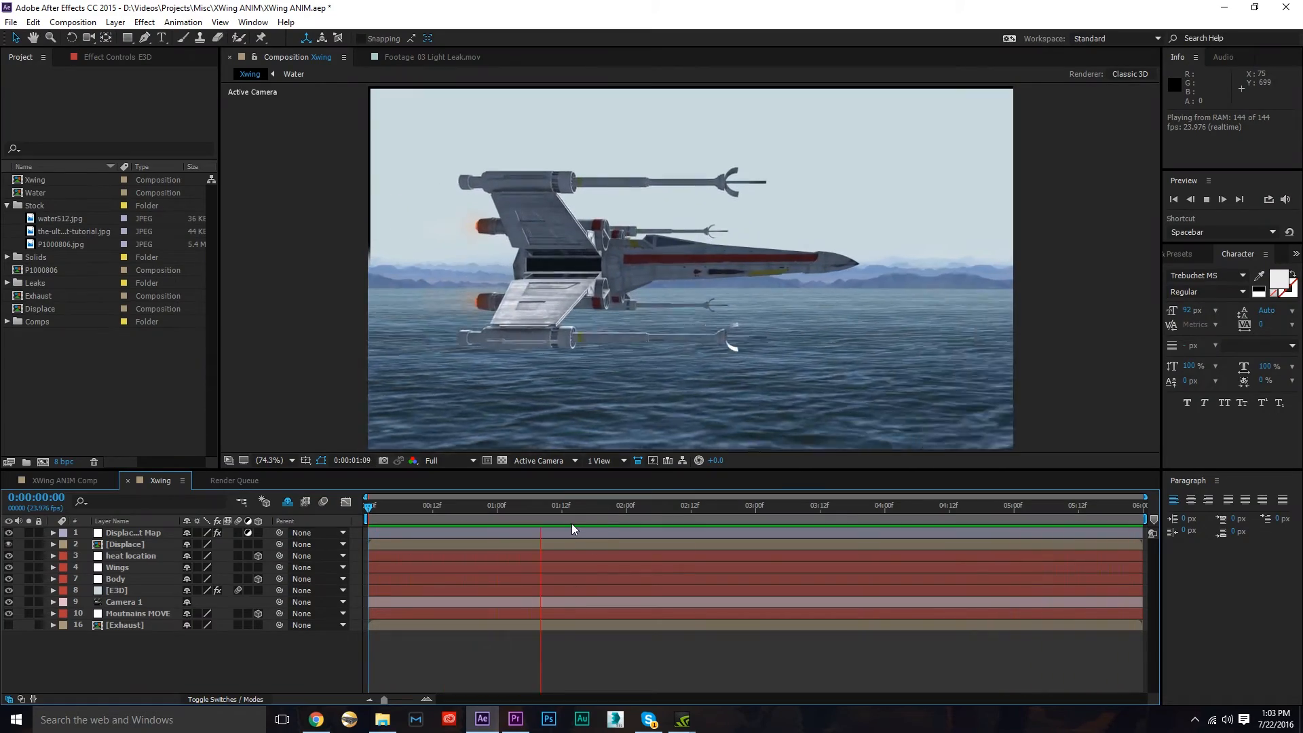
key("space")
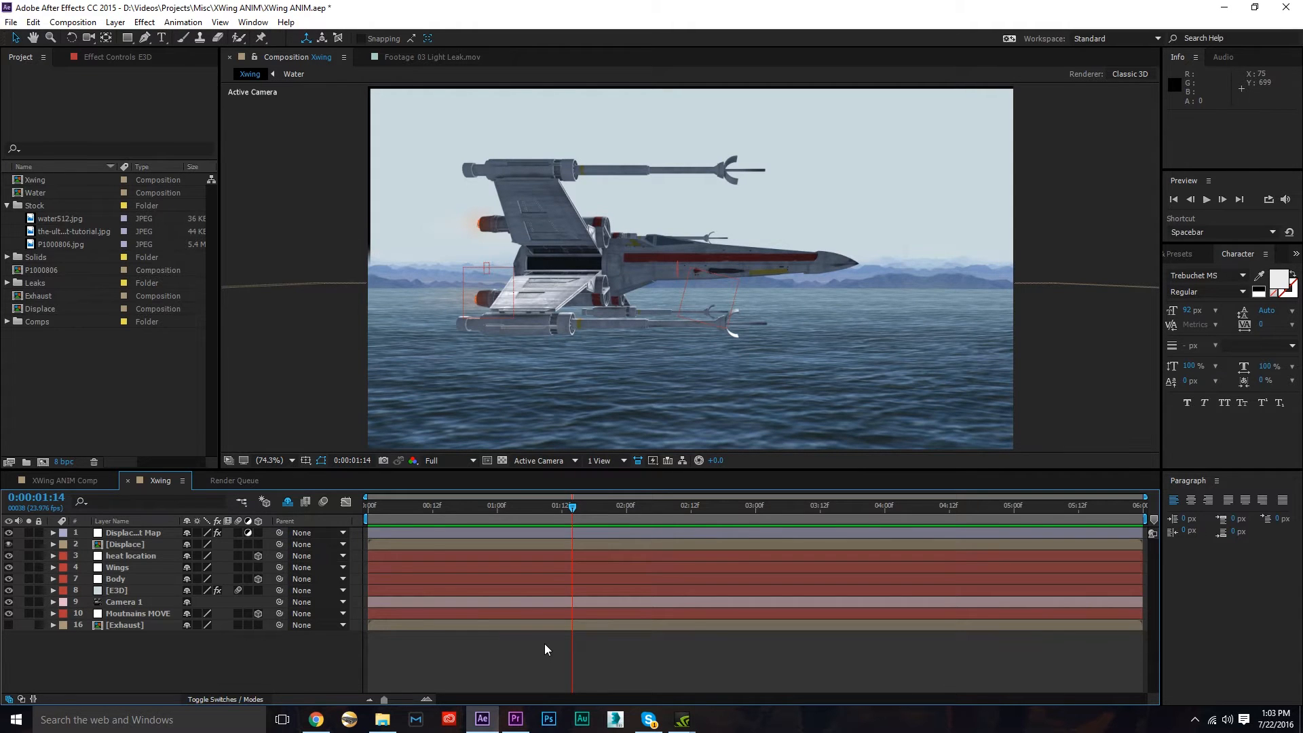
key("ctrl+y")
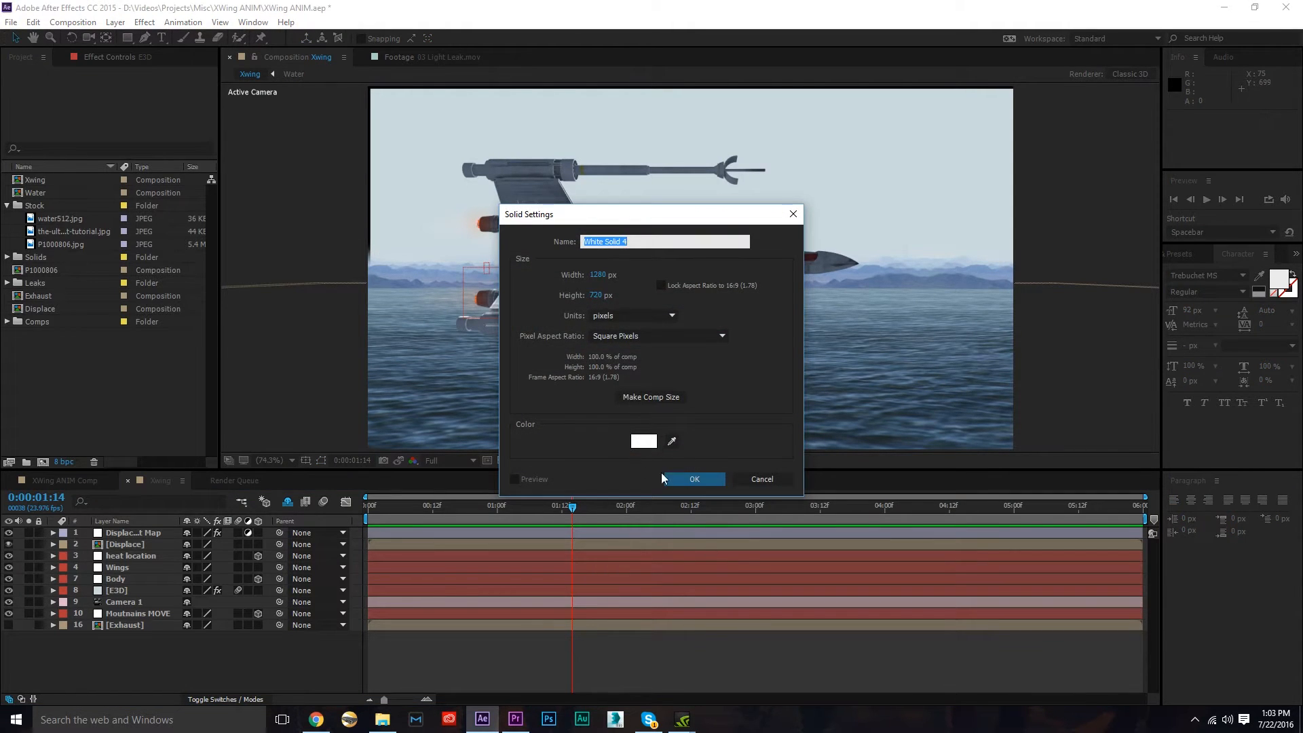
type("Water")
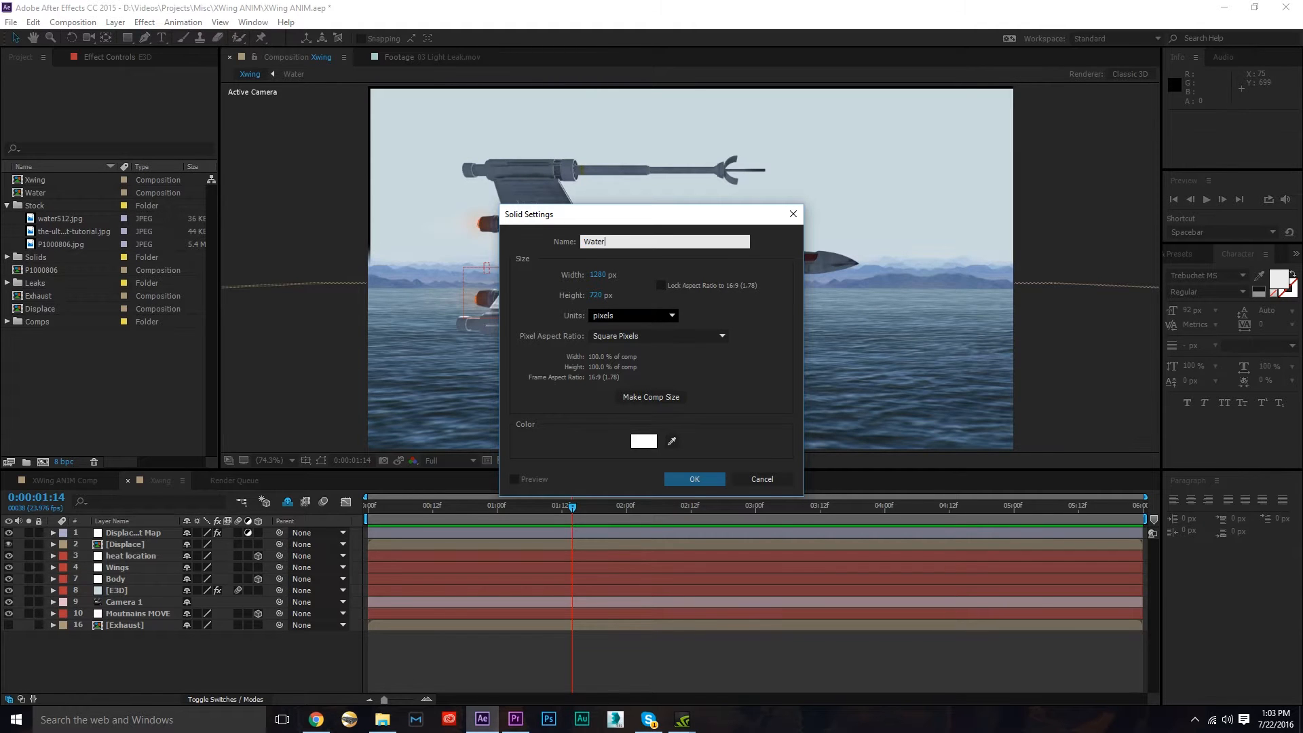
key("Return")
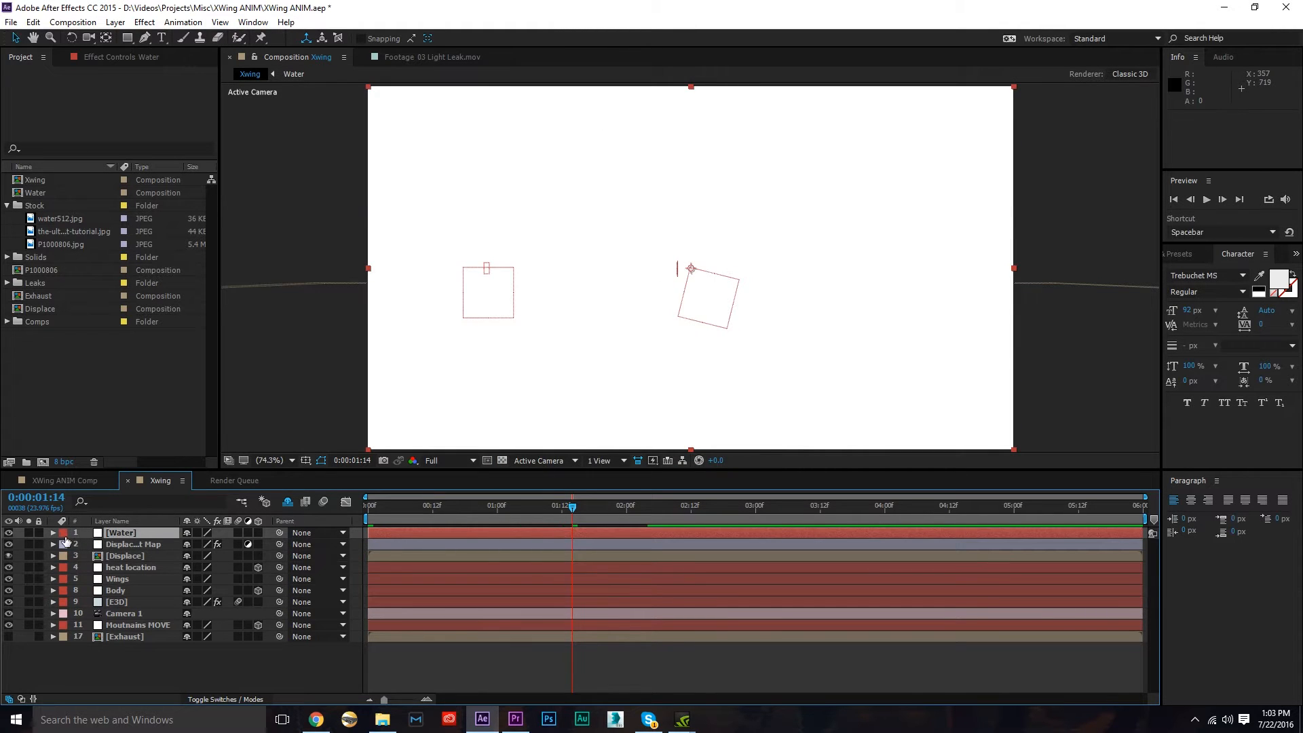
left_click(63, 533)
left_click(67, 411)
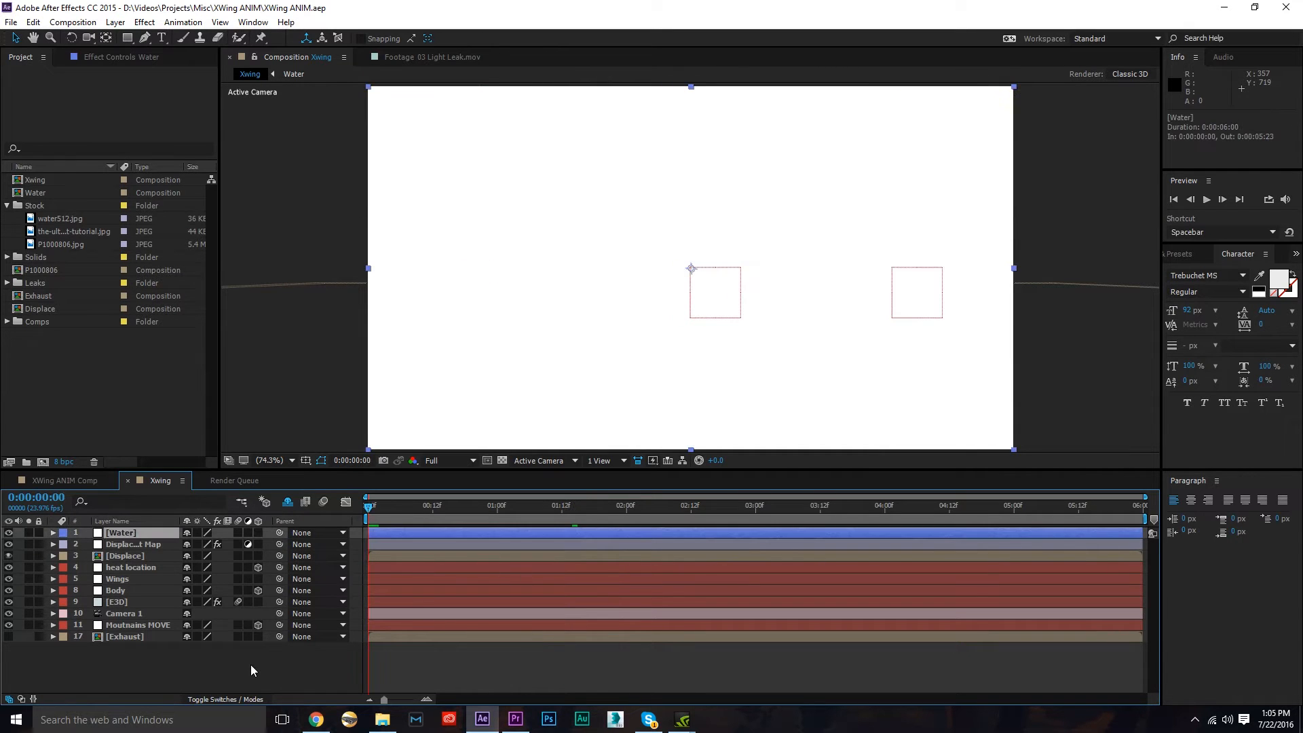
- Solo the new Water solid and apply the Trapcode Particular effect to it
left_click(29, 532)
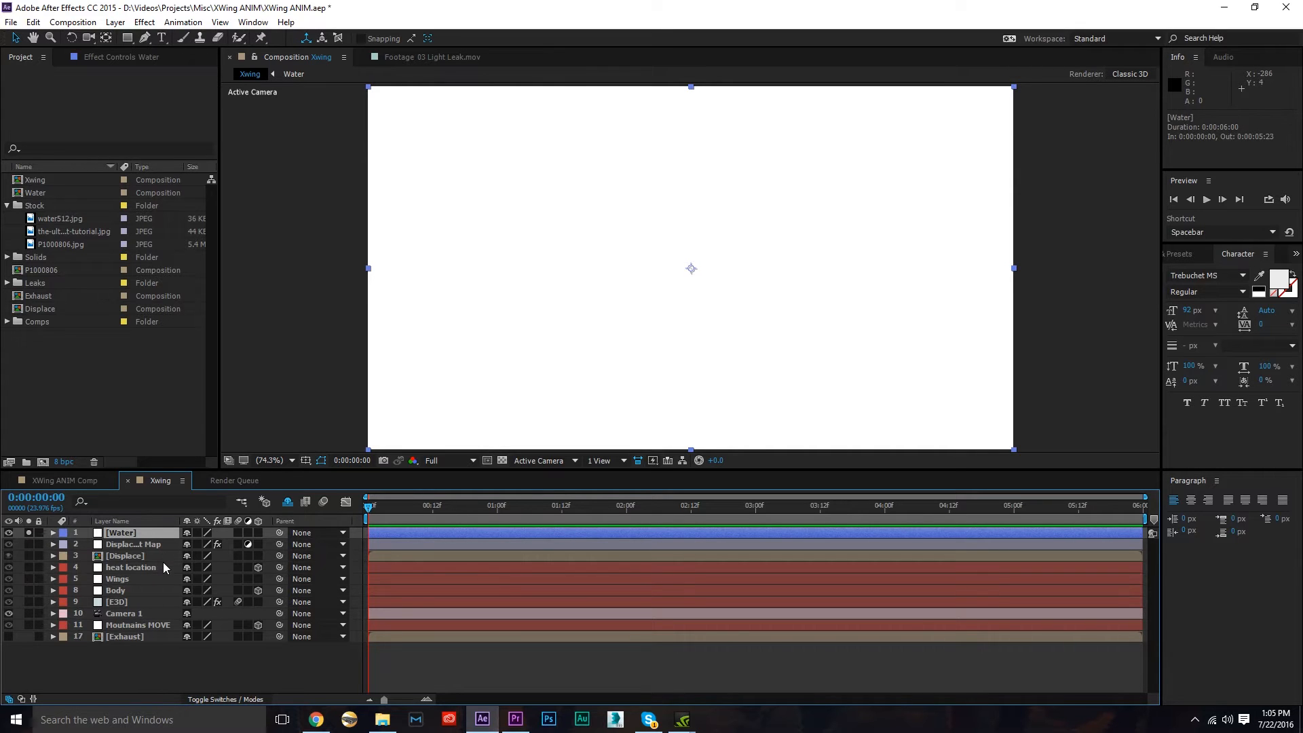
left_click(152, 26)
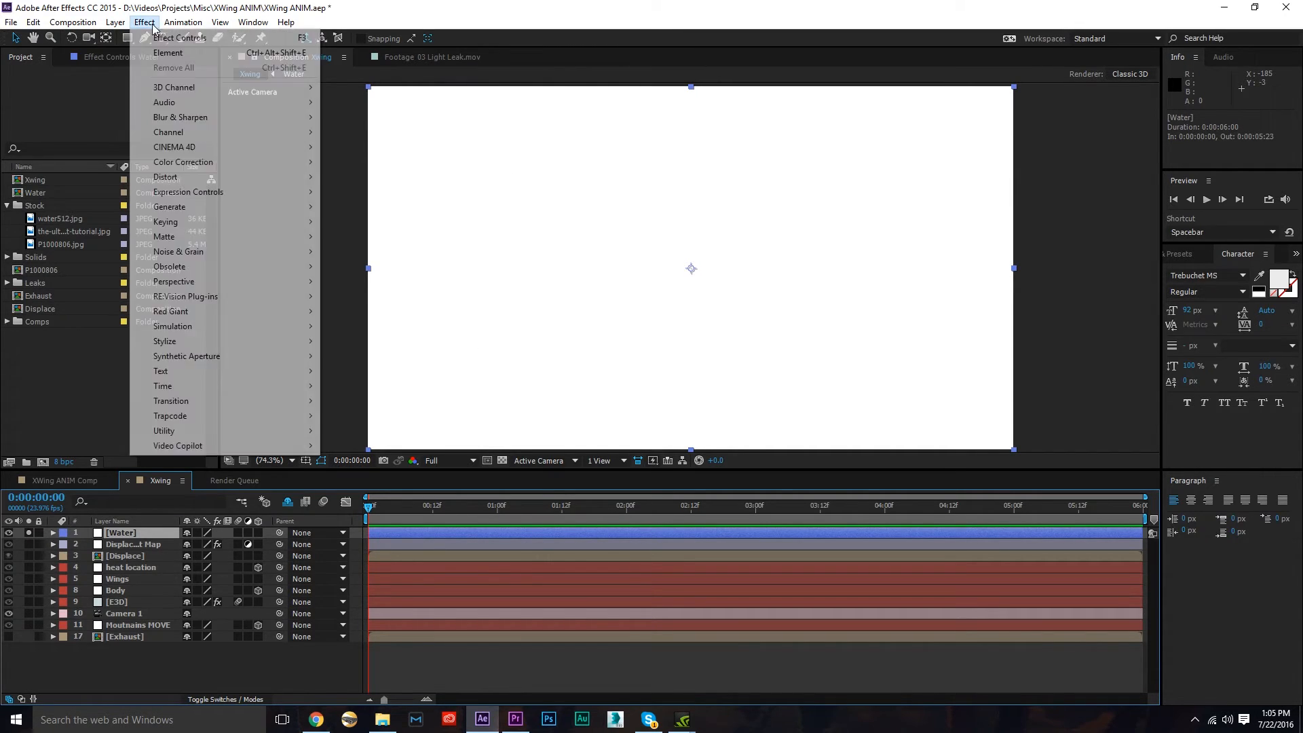
mouse_move(270, 419)
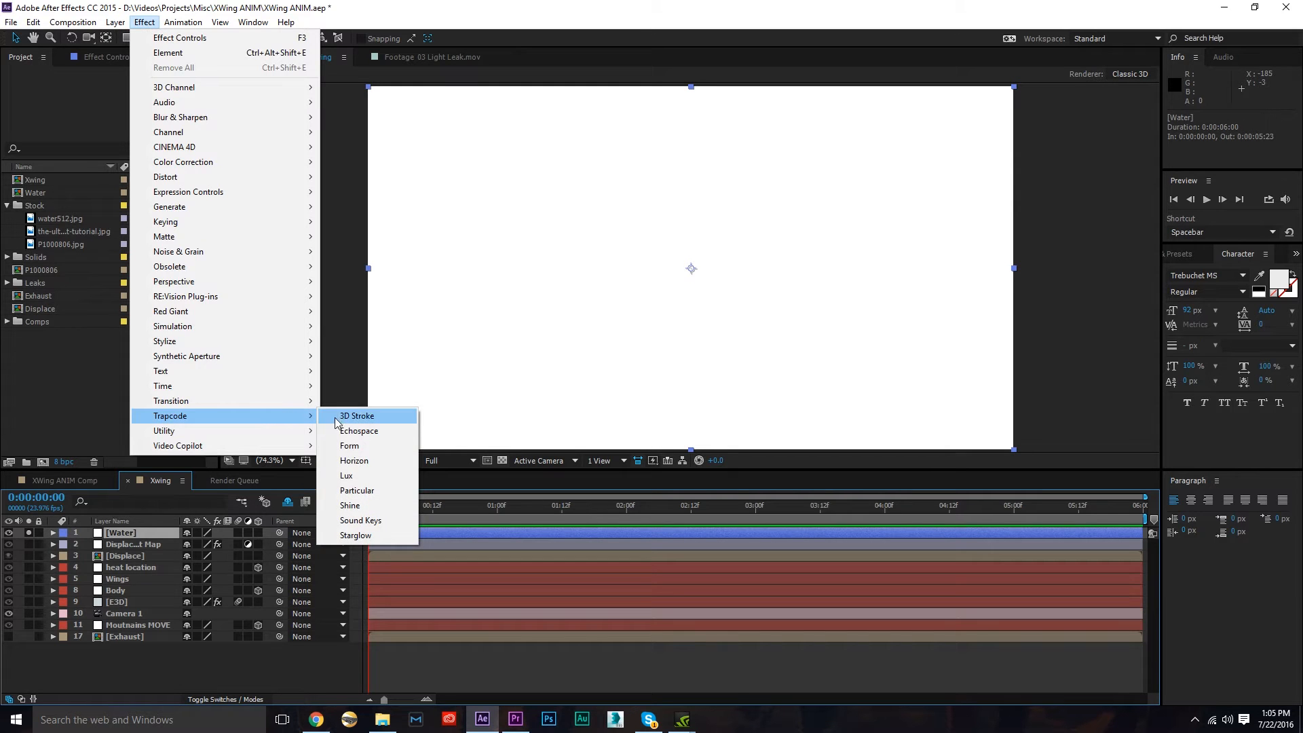
left_click(356, 490)
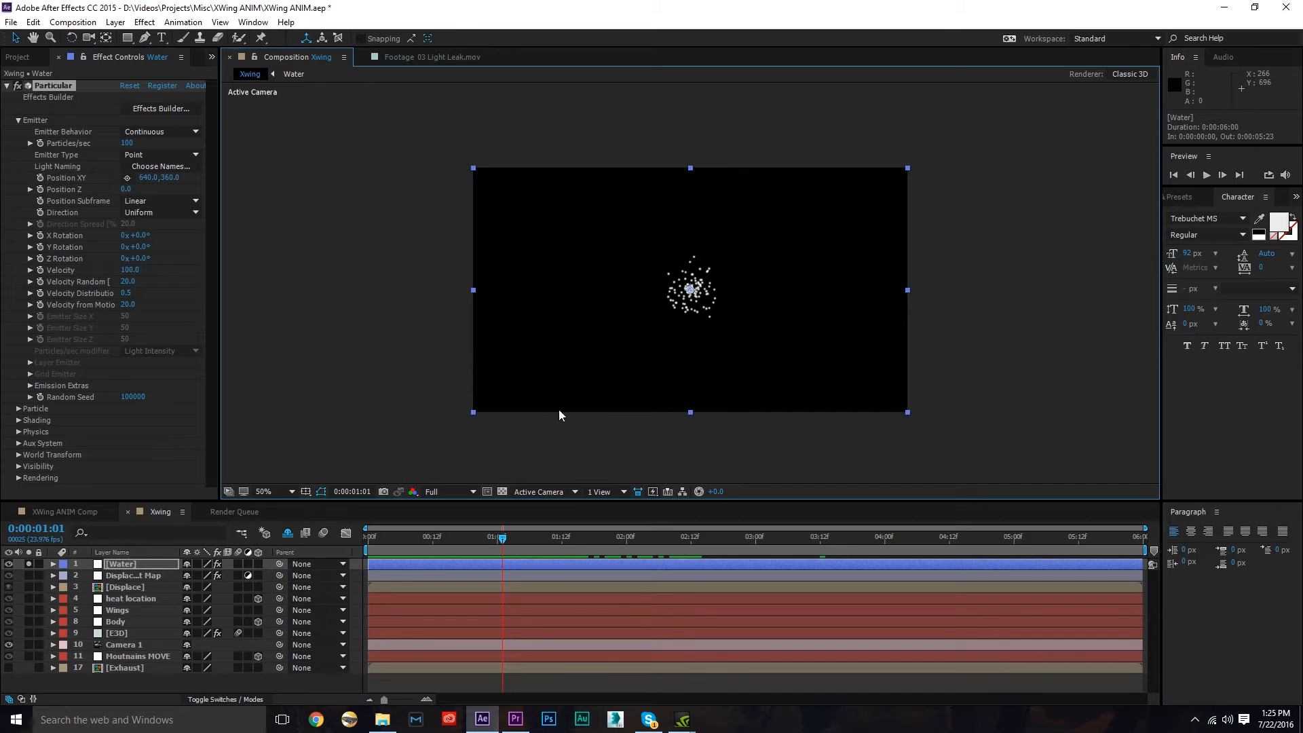
- Enable expressions on Particular's emitter Position XY and Position Z for the Water solid
left_click(143, 600)
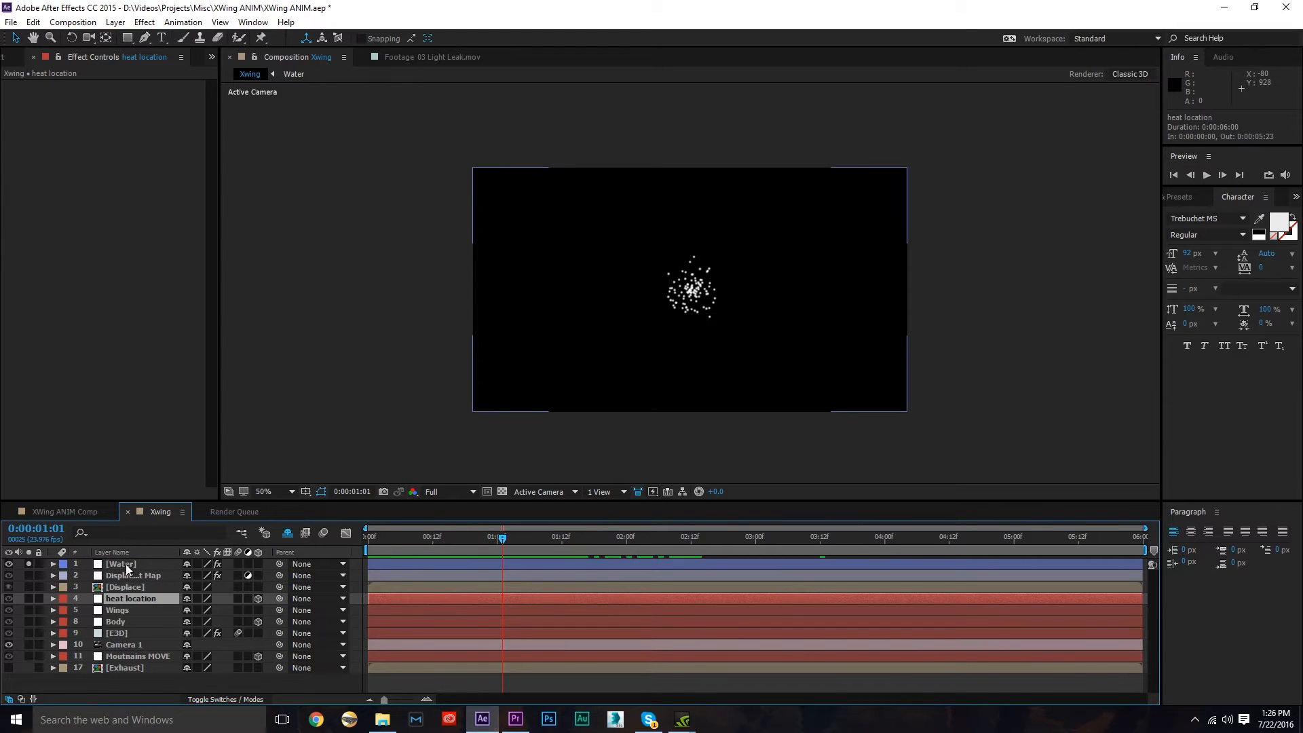
left_click(146, 565)
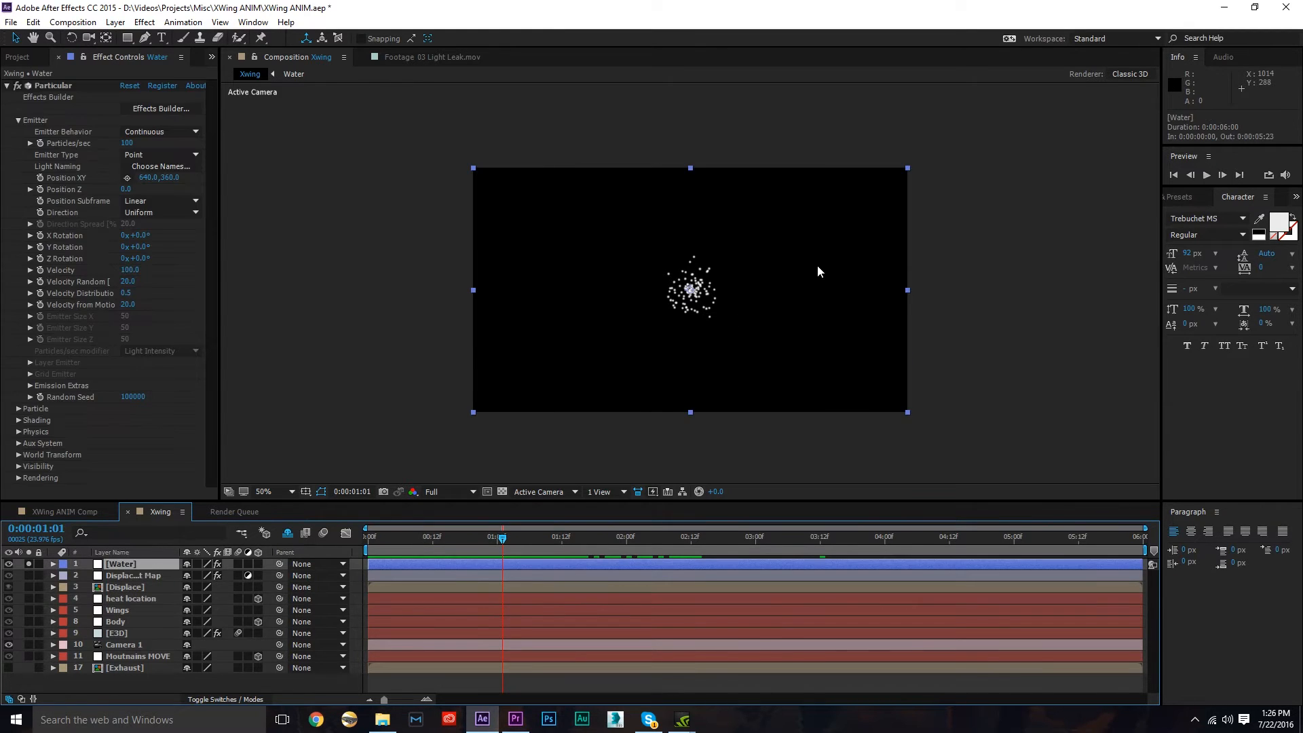
left_click(40, 177, "alt")
left_click(40, 189, "alt")
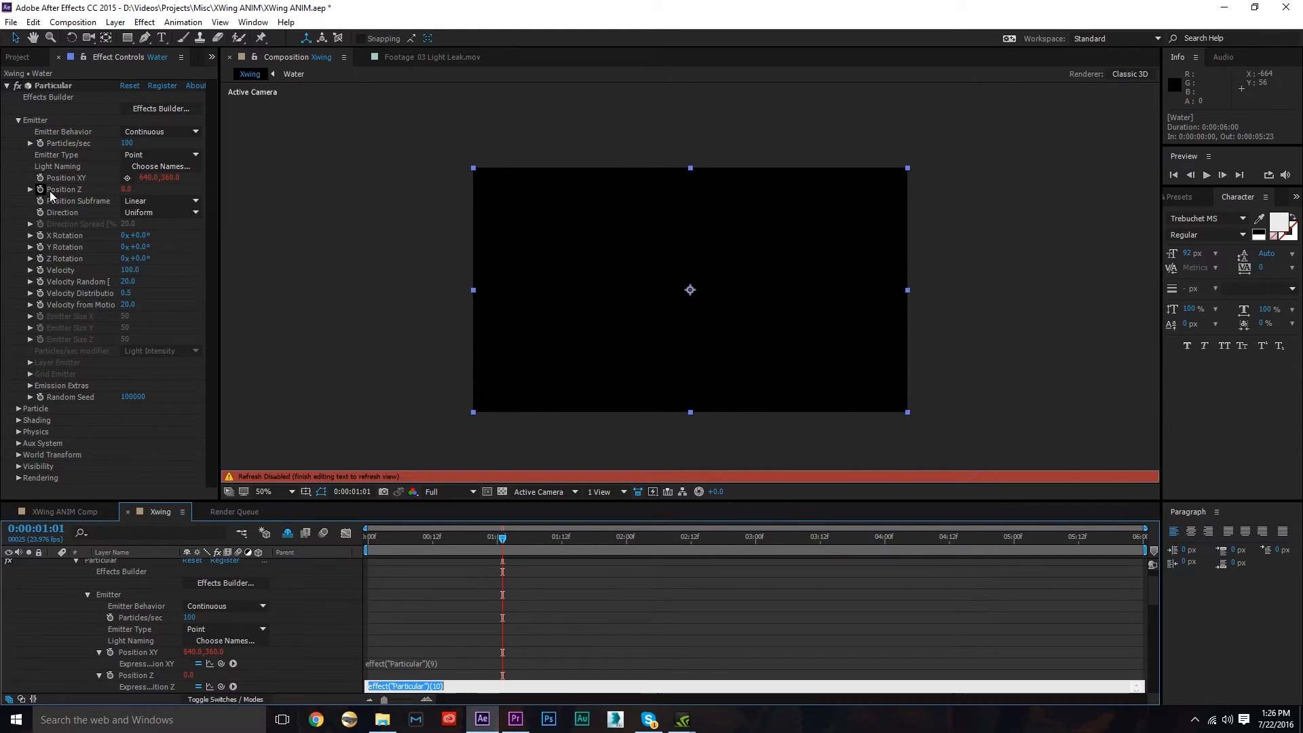
left_click(310, 500)
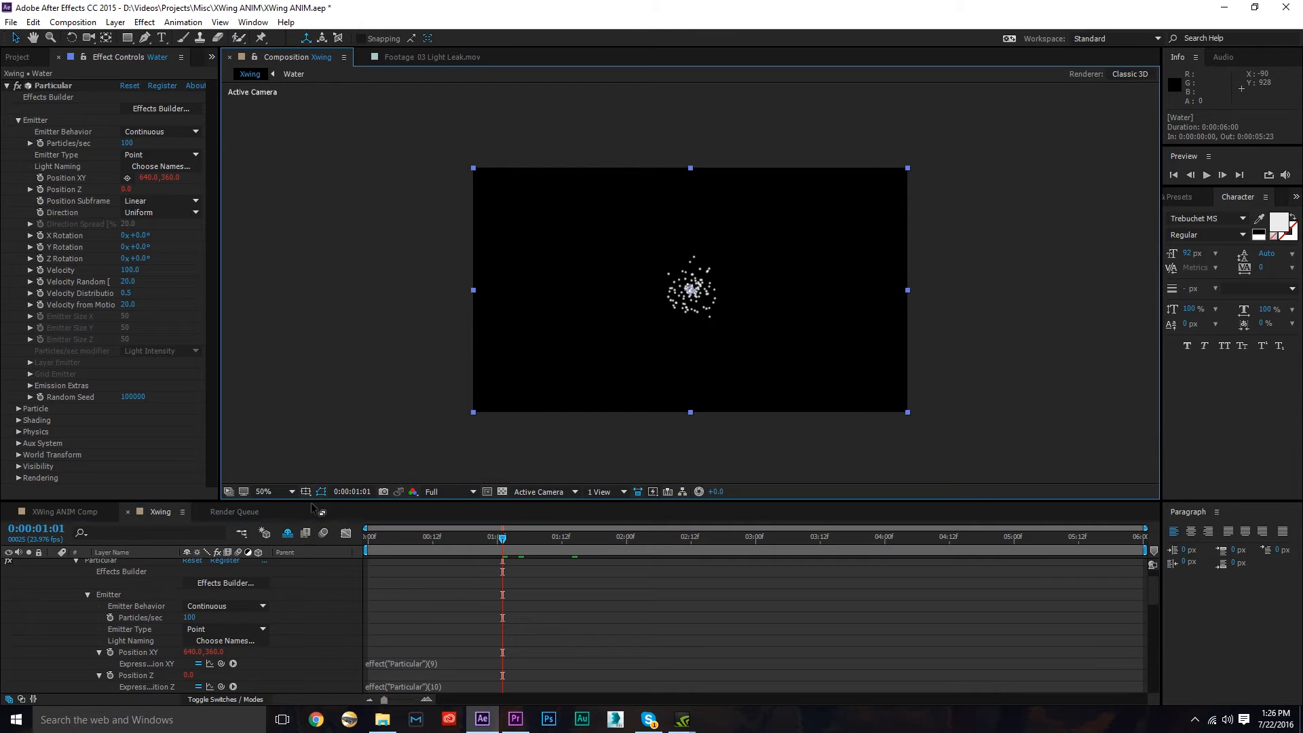
- Link the emitter's Position XY and Position Z expressions to the heat location layer's position and scrub through the particle motion
left_click_drag(312, 501, 363, 132)
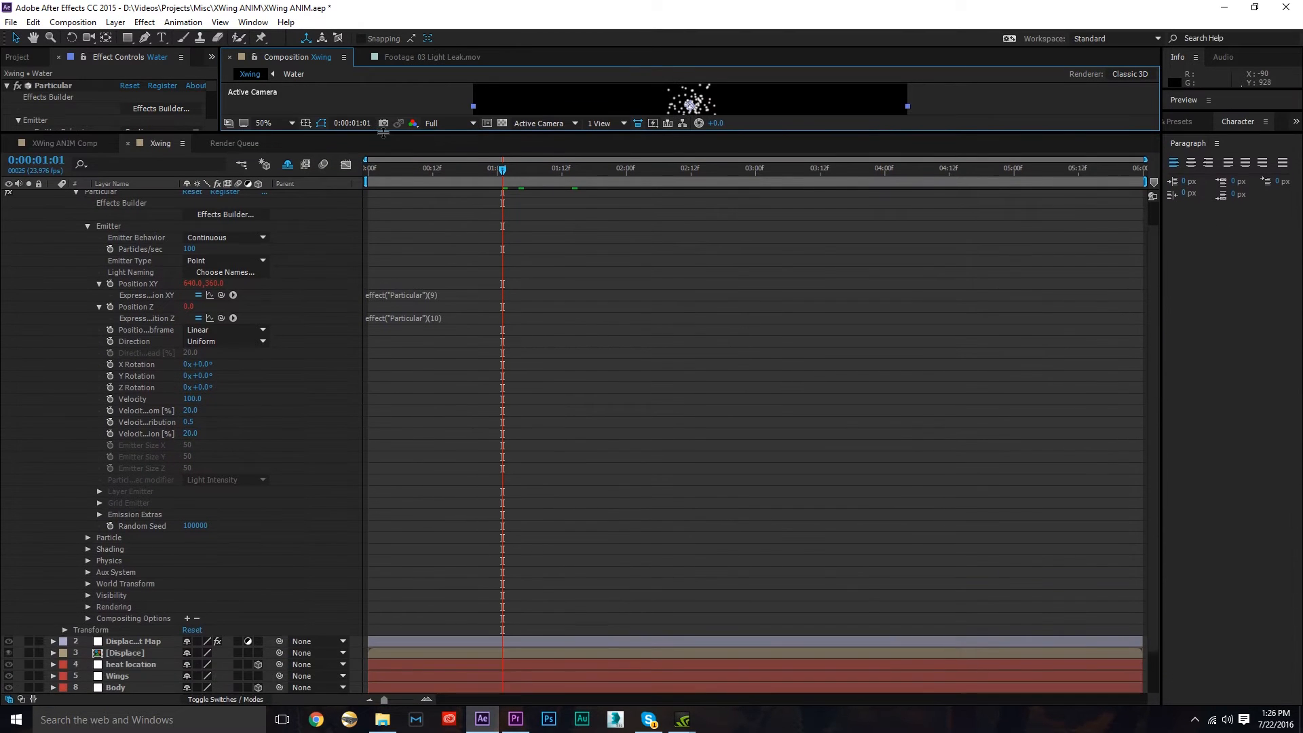
left_click(140, 664)
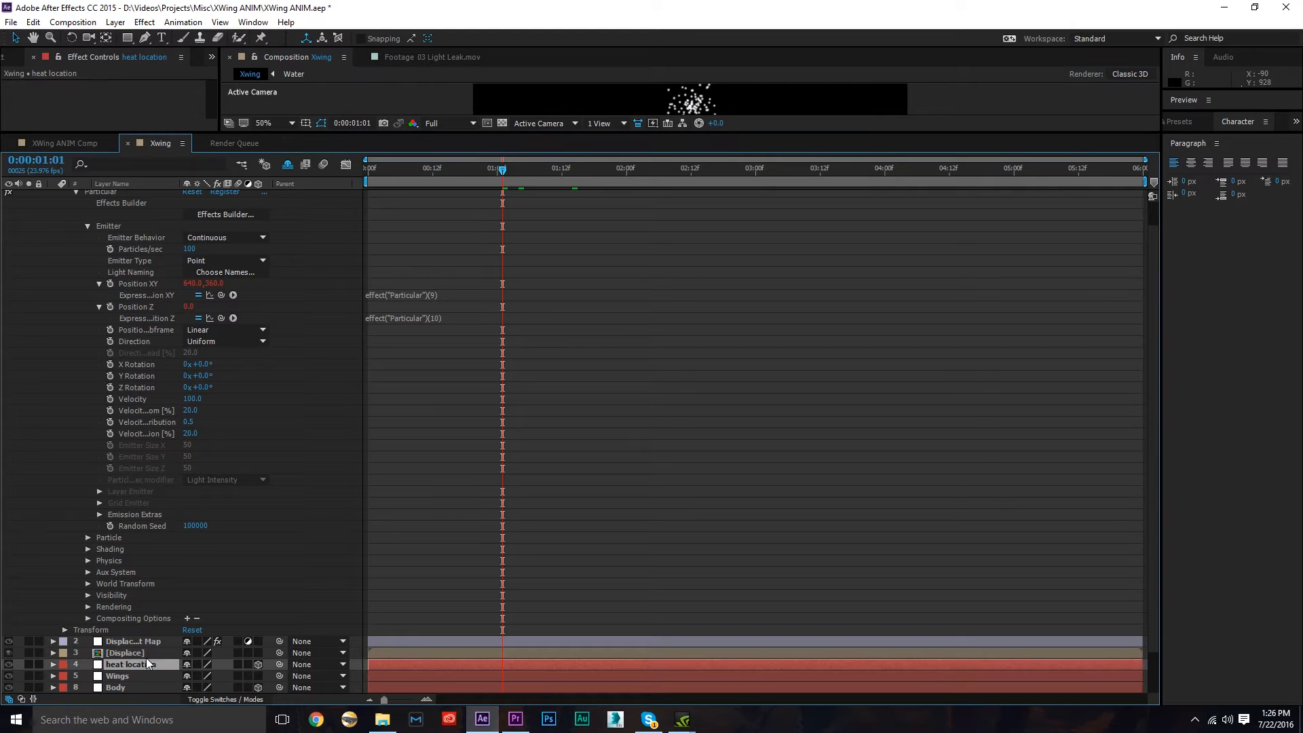
key("p")
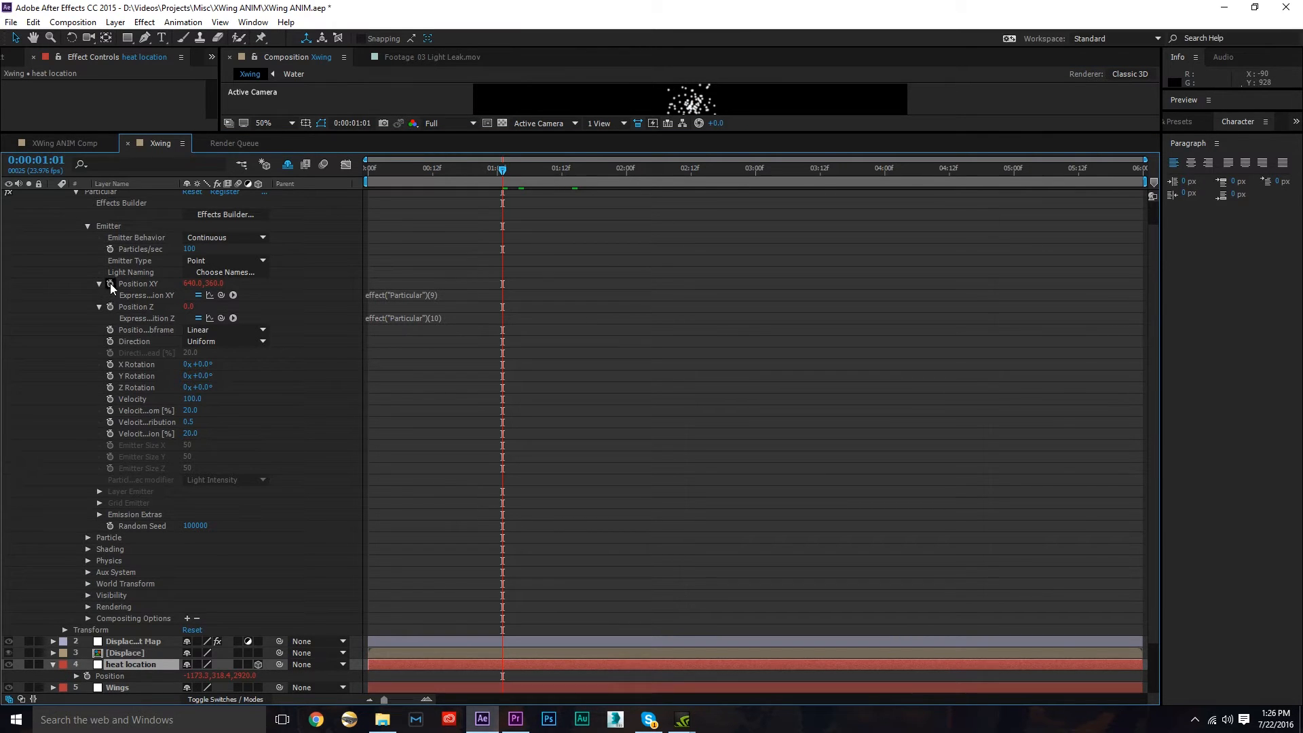
left_click_drag(222, 295, 156, 675)
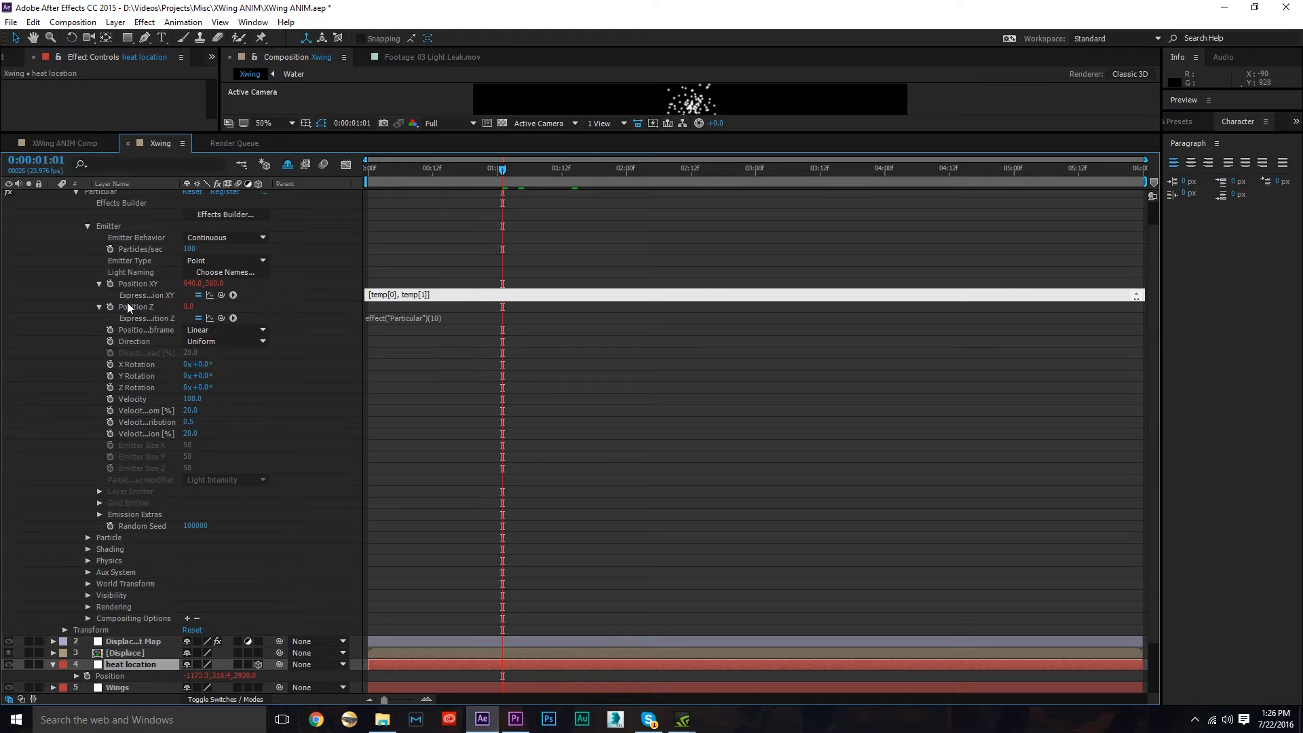
left_click_drag(222, 316, 243, 677)
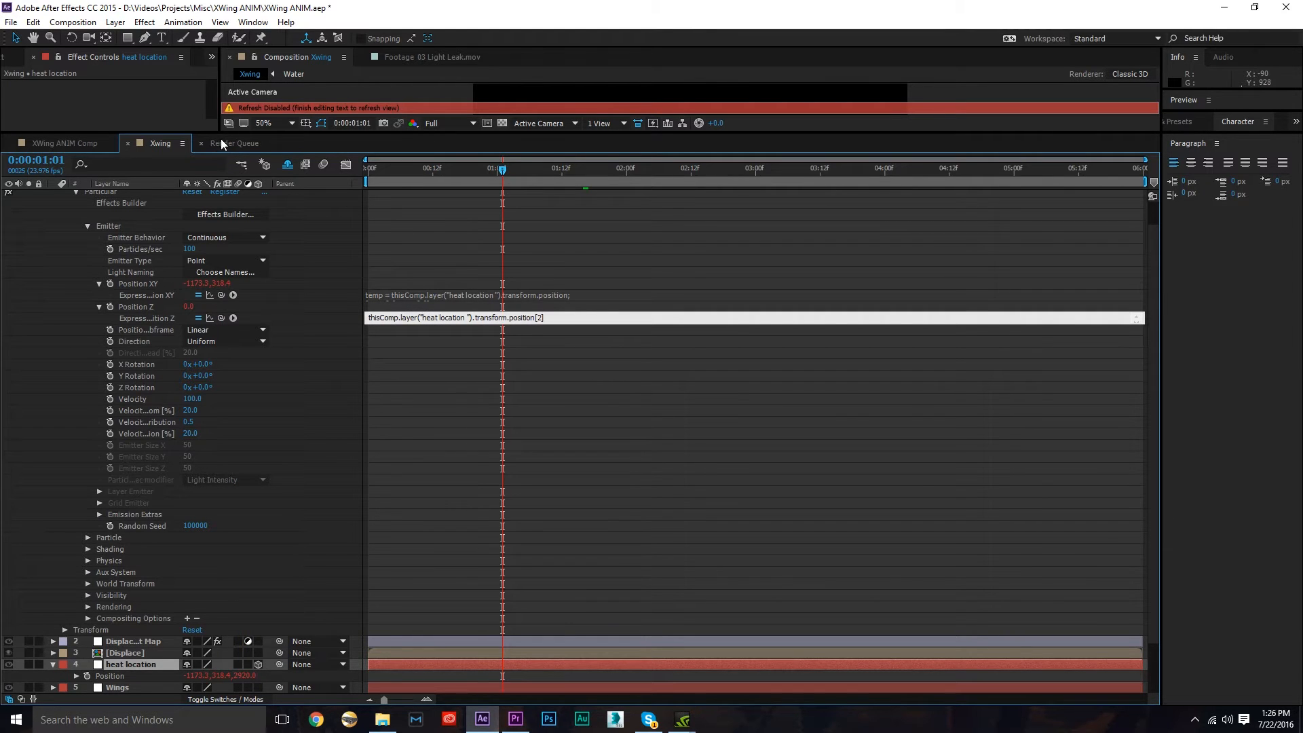
left_click_drag(213, 134, 407, 555)
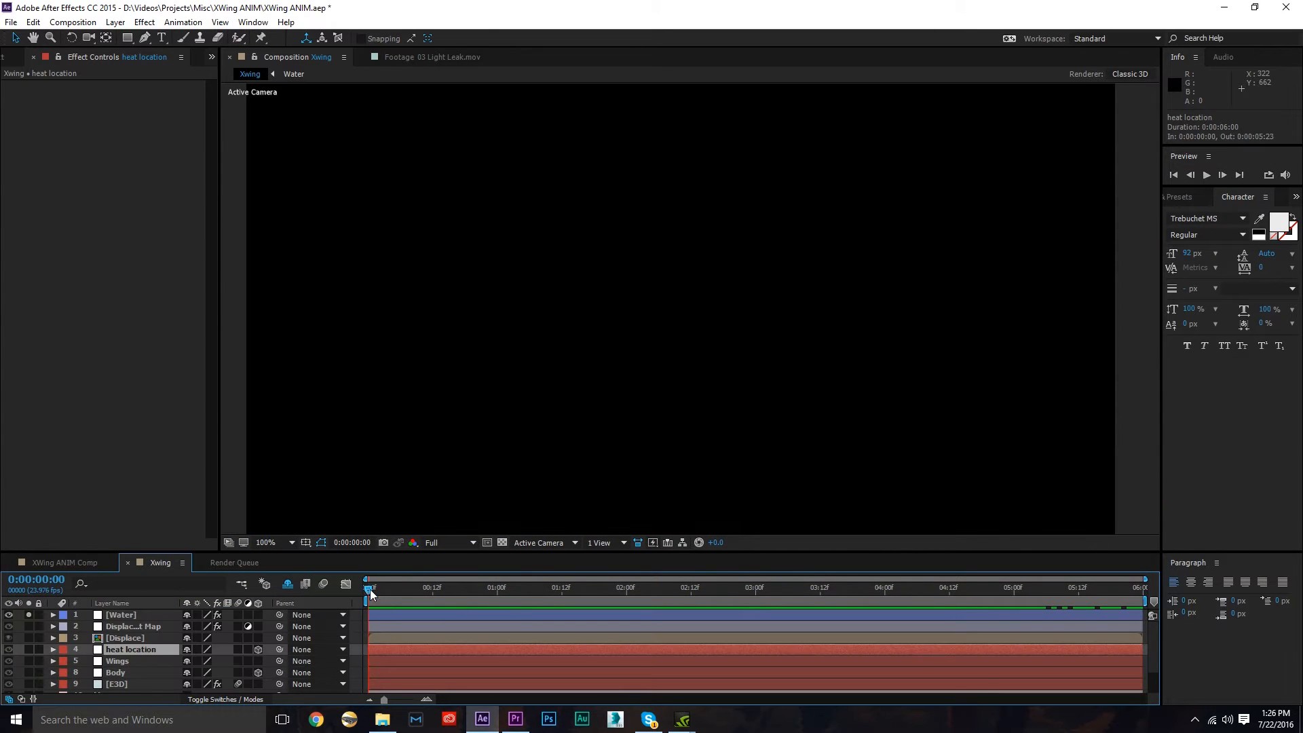
left_click_drag(390, 589, 685, 588)
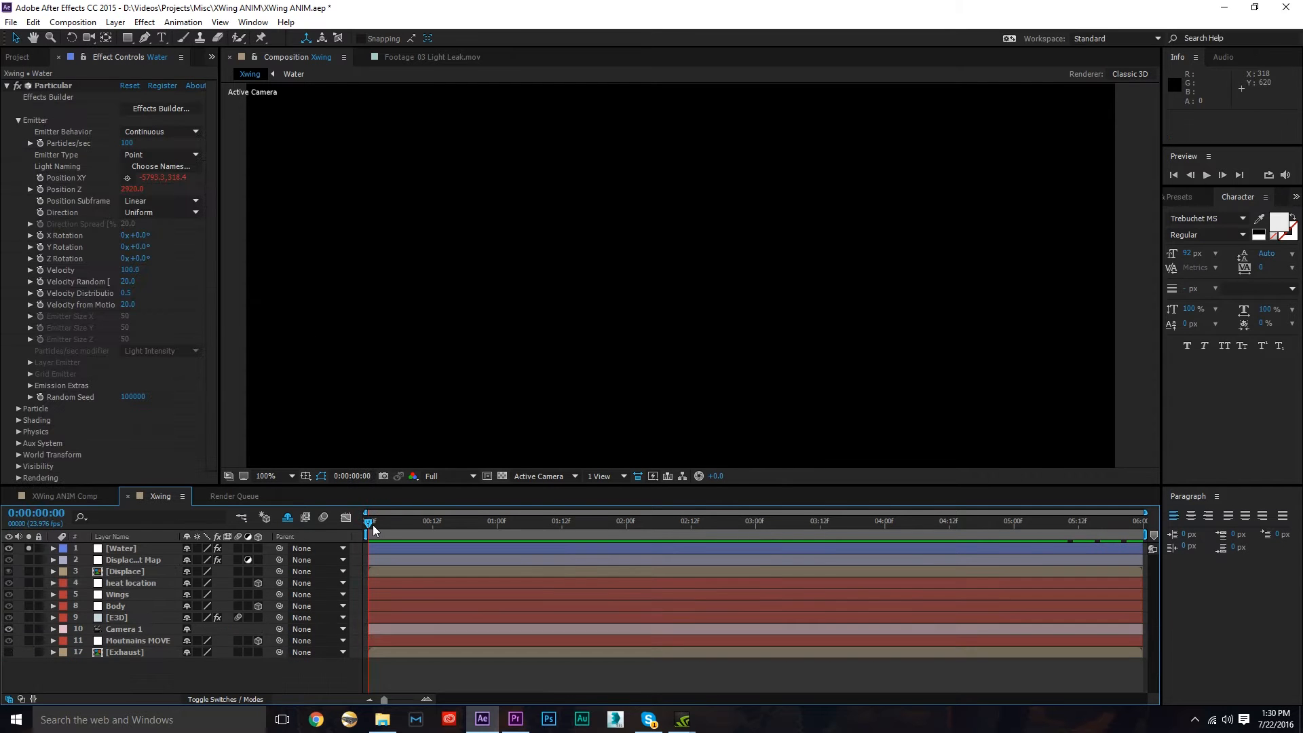
left_click_drag(373, 527, 637, 543)
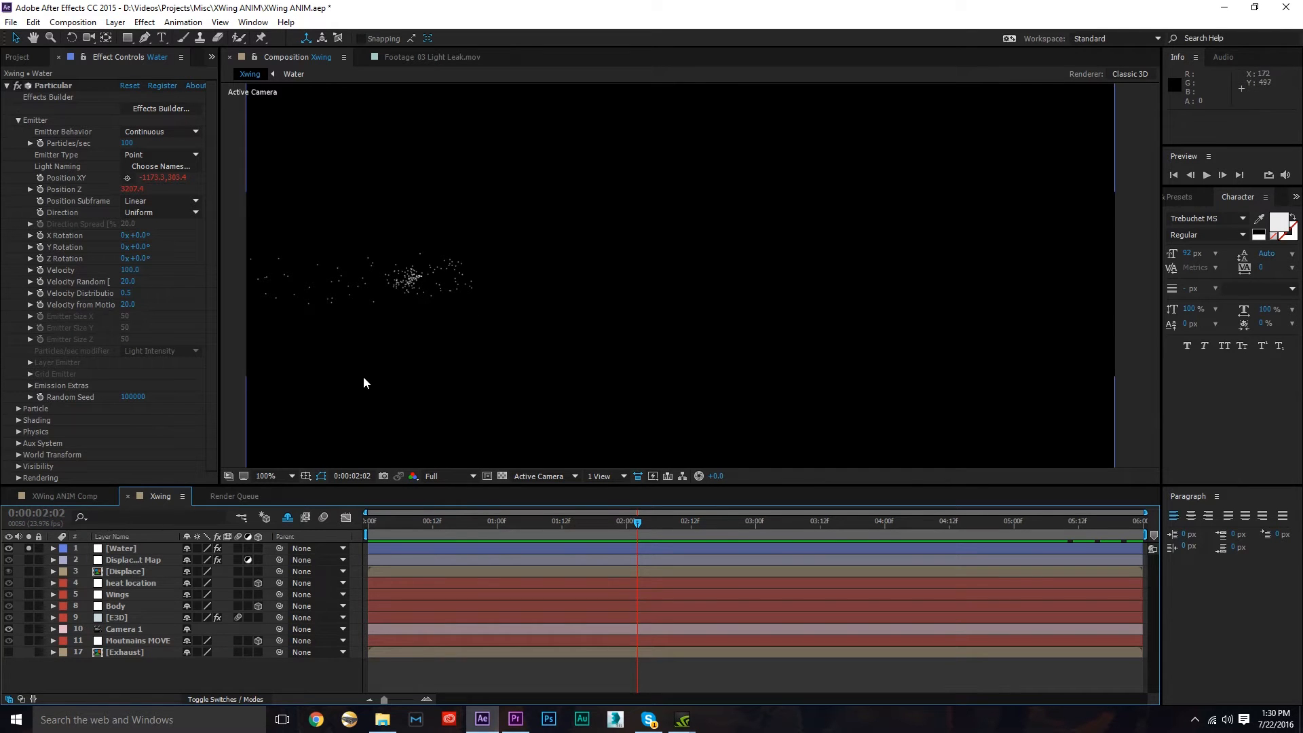
- Show the shy layers, then reveal the Position of the Water composition on layer 14 and solo it alongside the particles
left_click(289, 518)
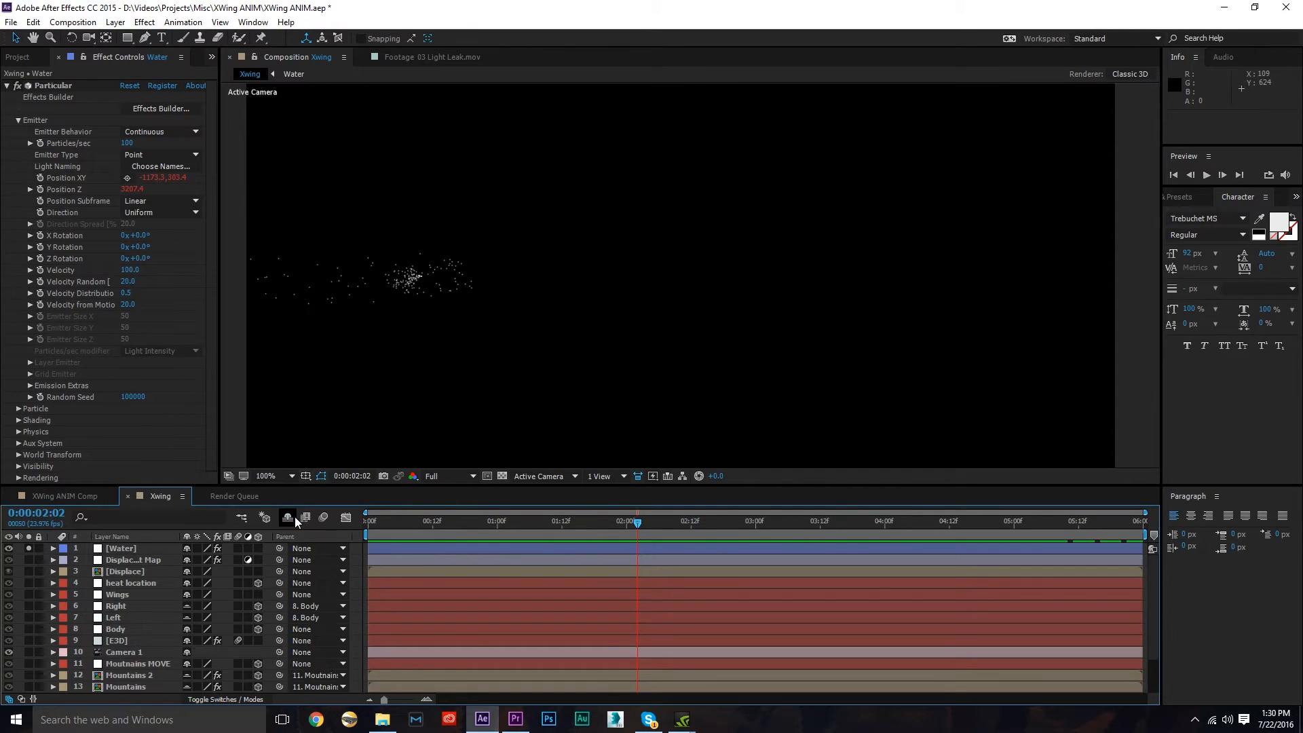
scroll(178, 596, "down", 2)
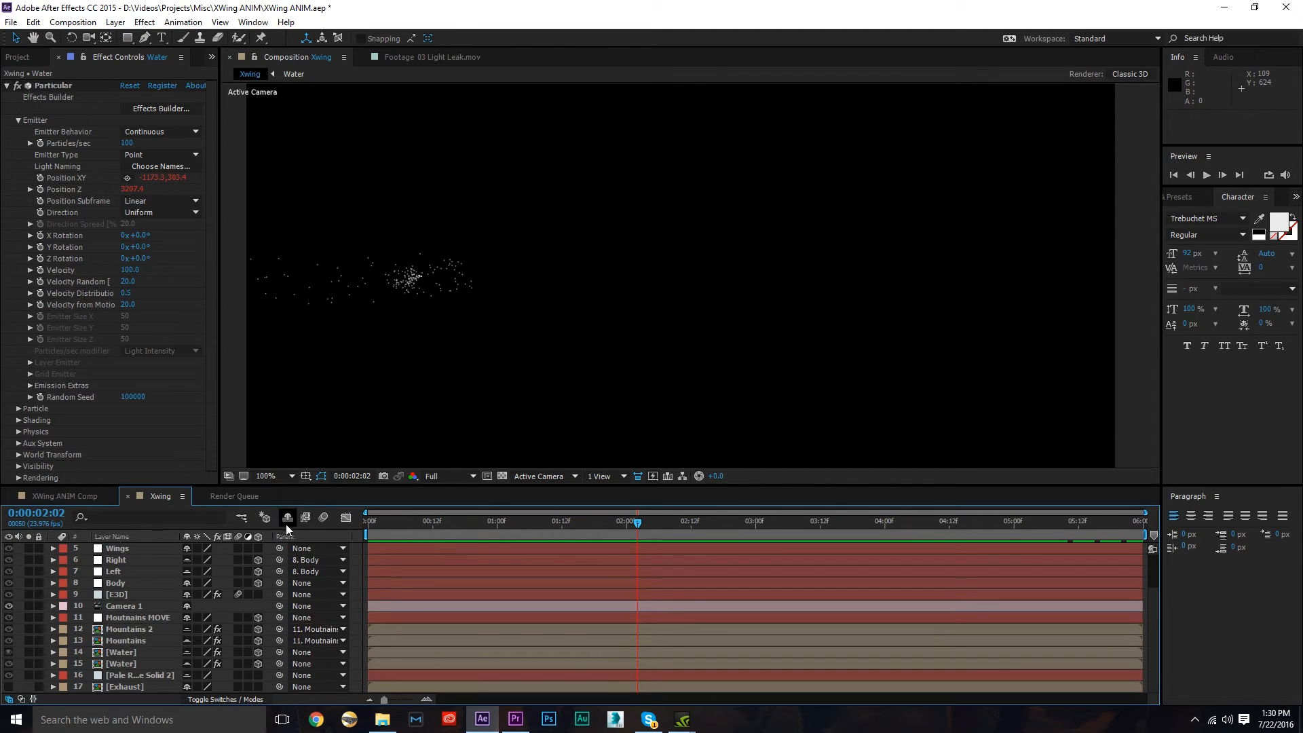
left_click(126, 654)
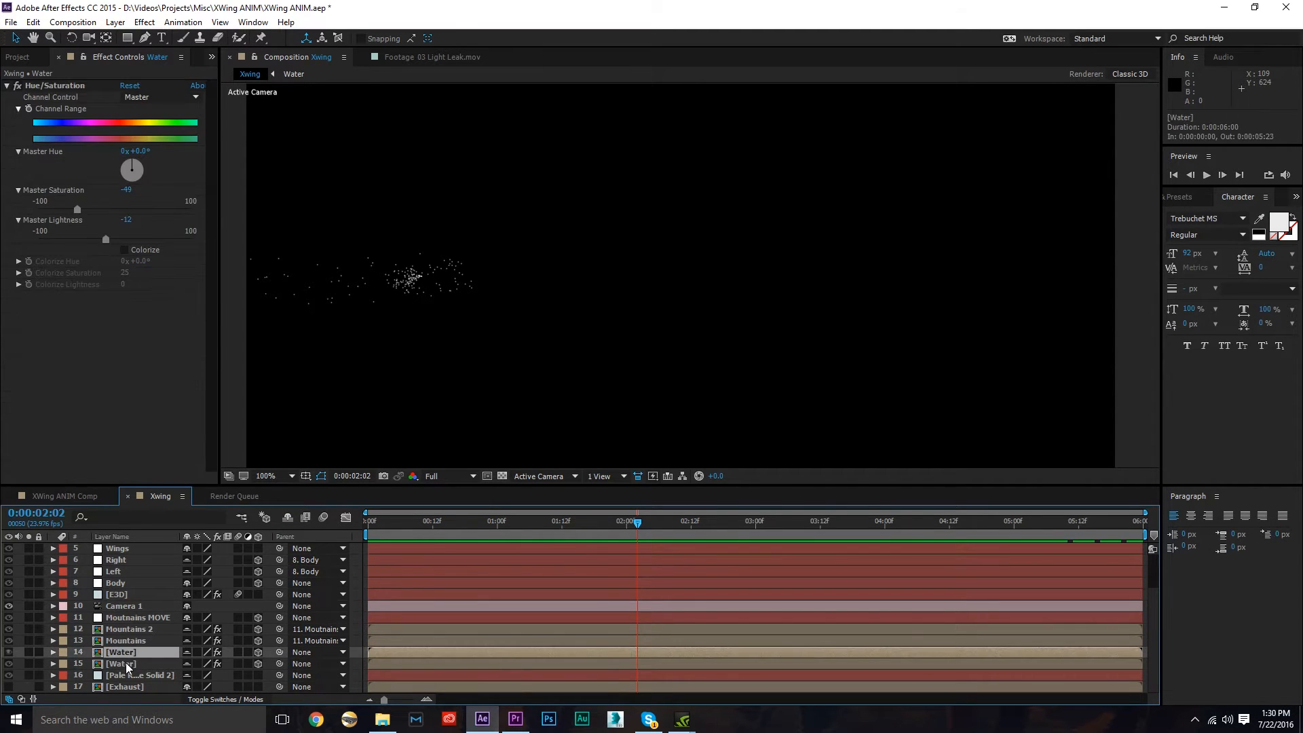
key("p")
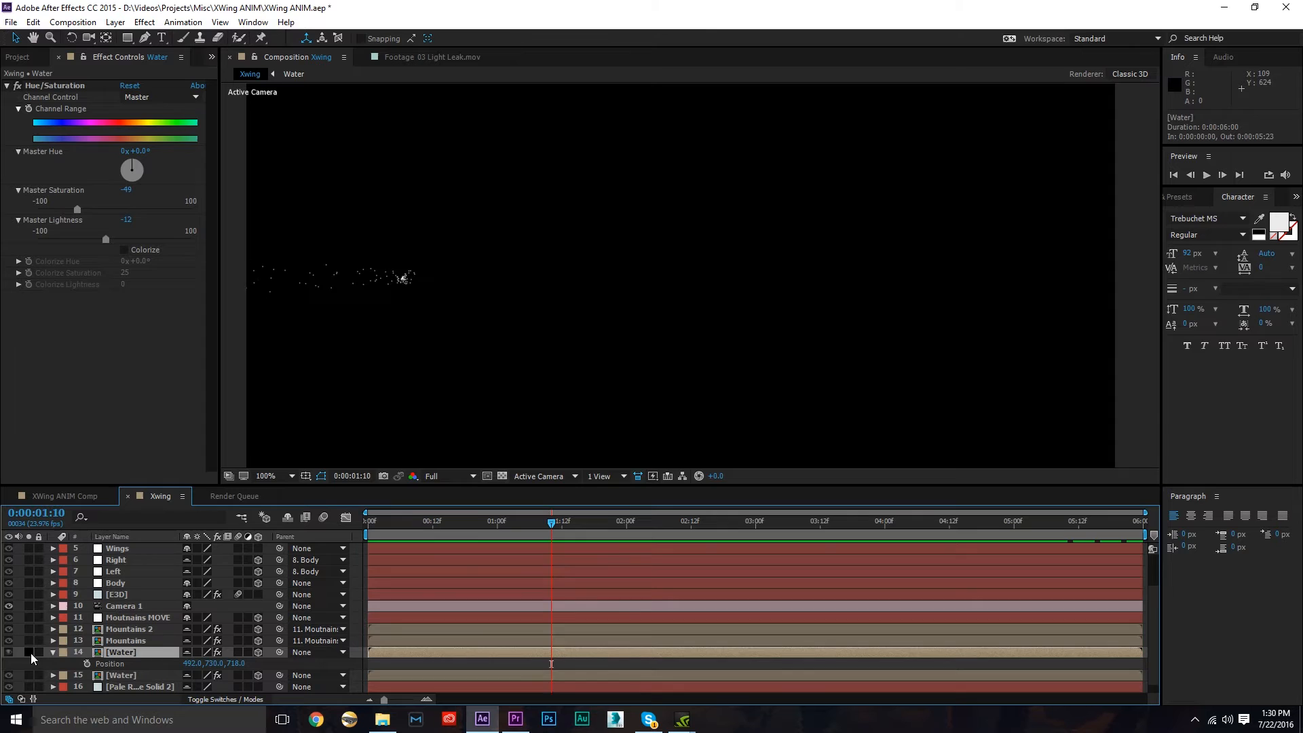
left_click(30, 652)
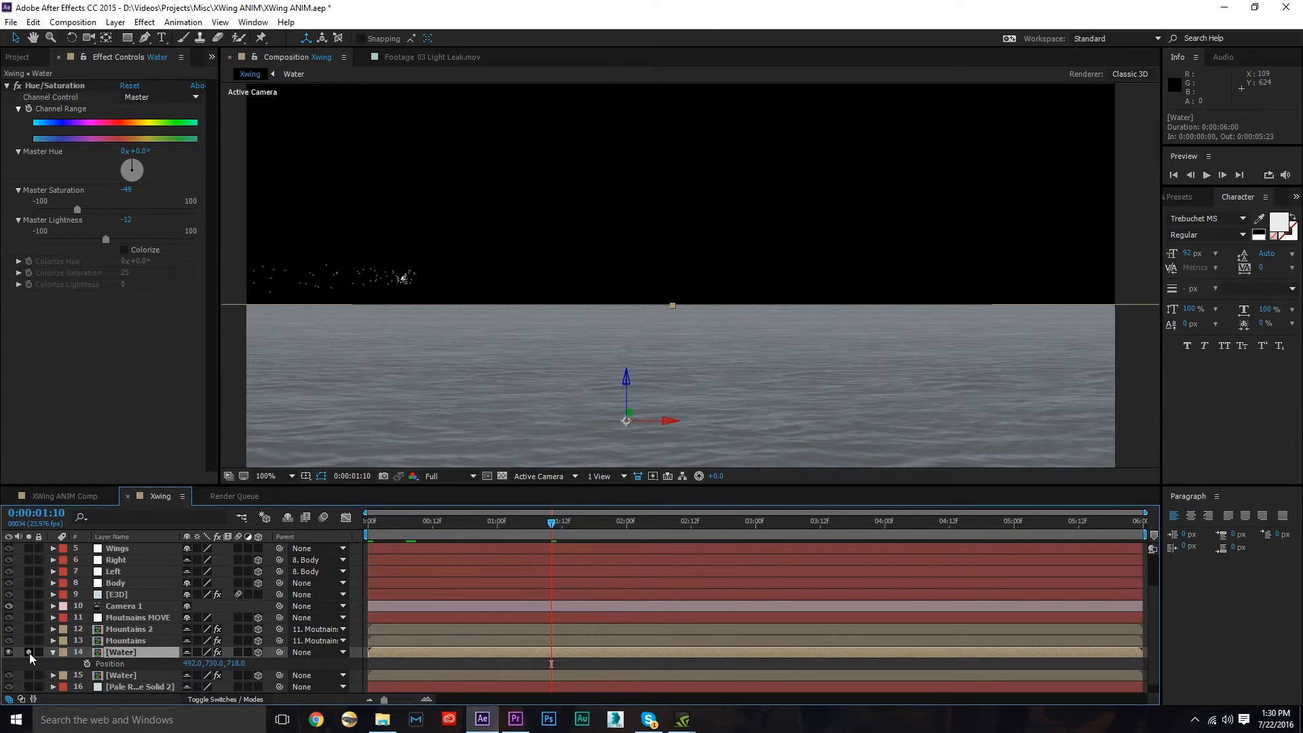
- Append +[0,720] to the Water solid's emitter Position XY expression and scrub to check the particles against the water surface
scroll(124, 649, "up", 2)
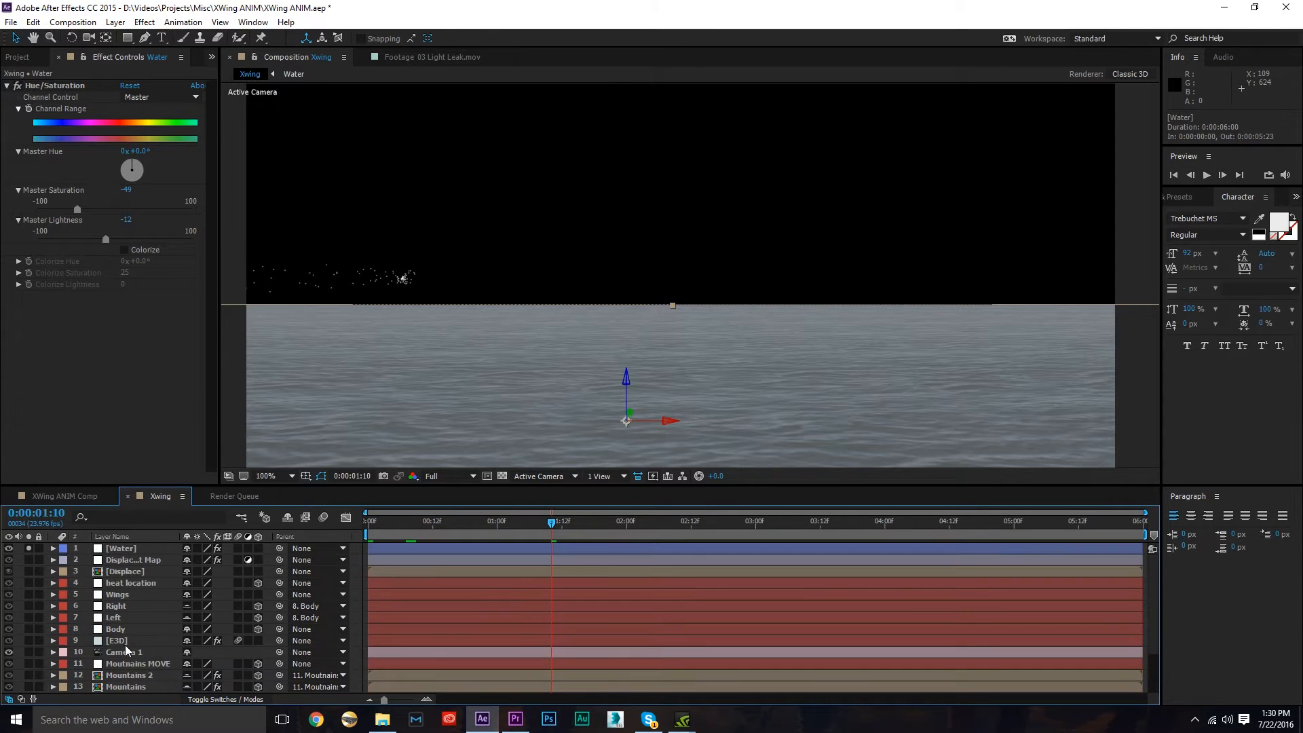
left_click(151, 551)
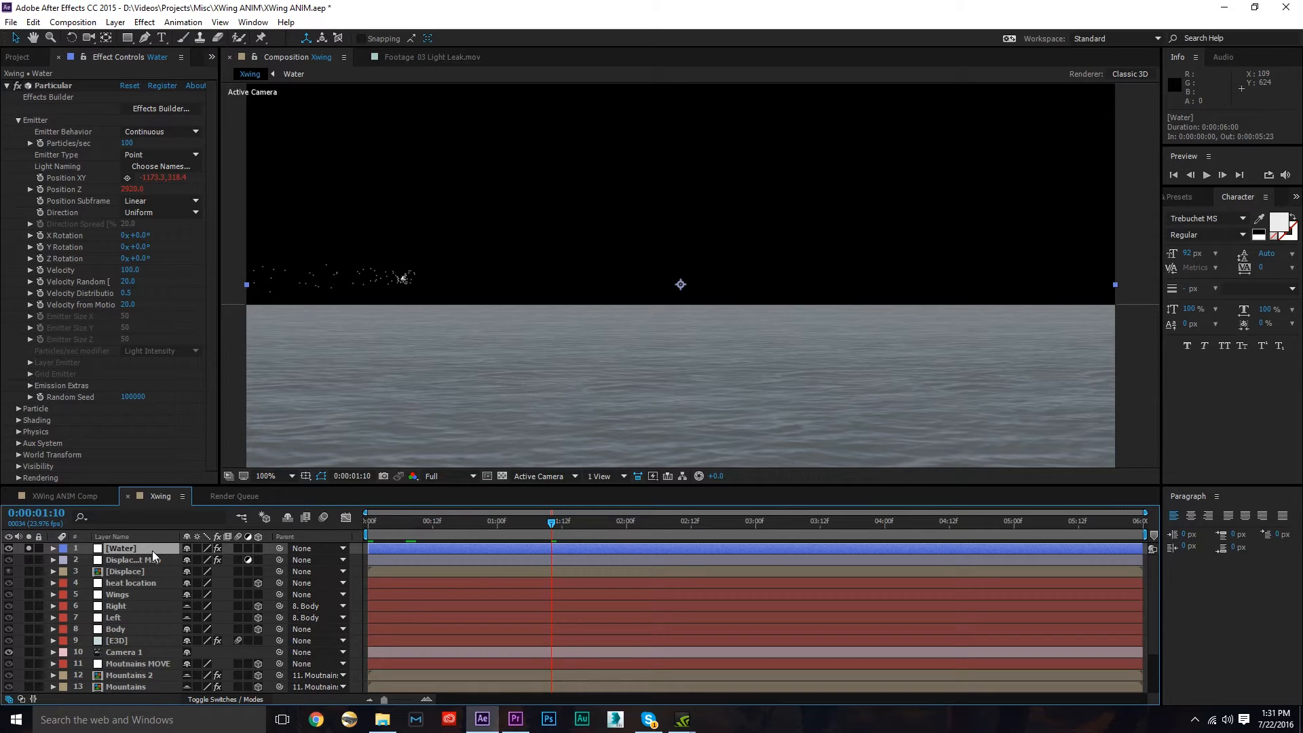
key("e")
key("e")
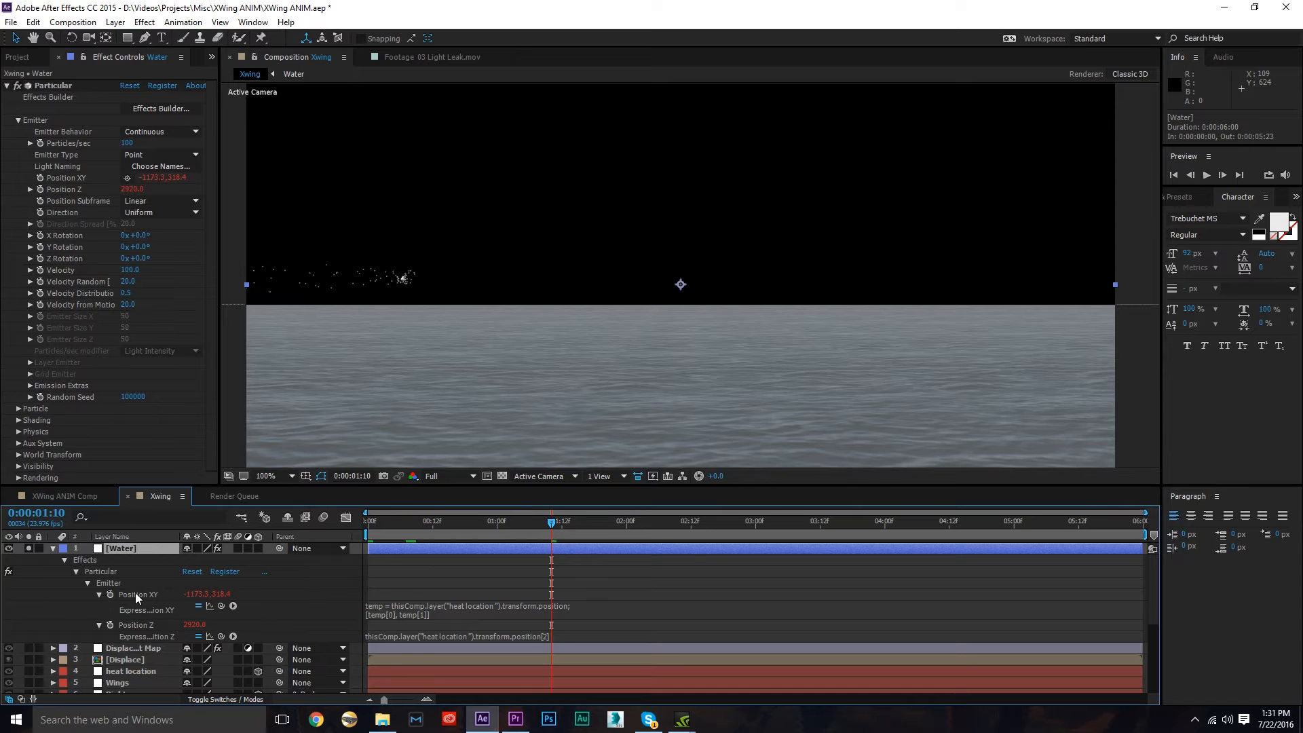
left_click(450, 615)
left_click(445, 614)
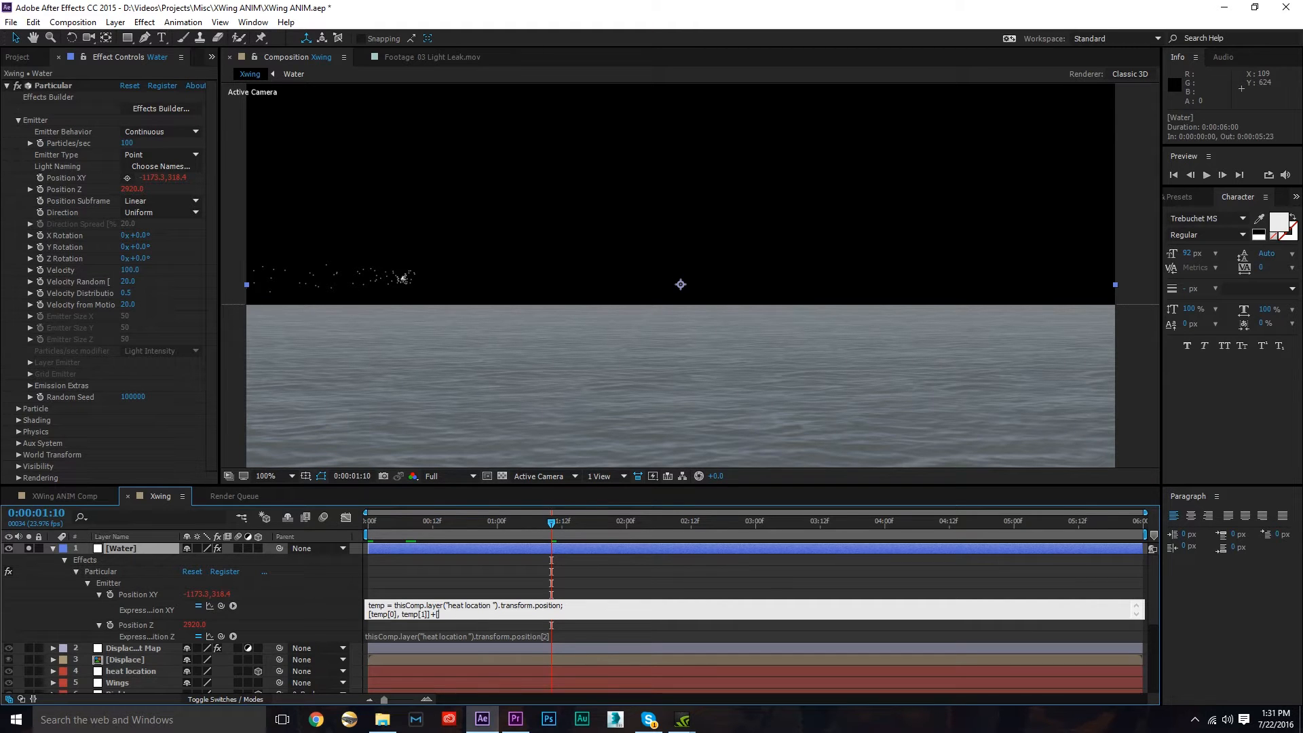
type("720")
left_click(439, 533)
left_click_drag(439, 533, 615, 547)
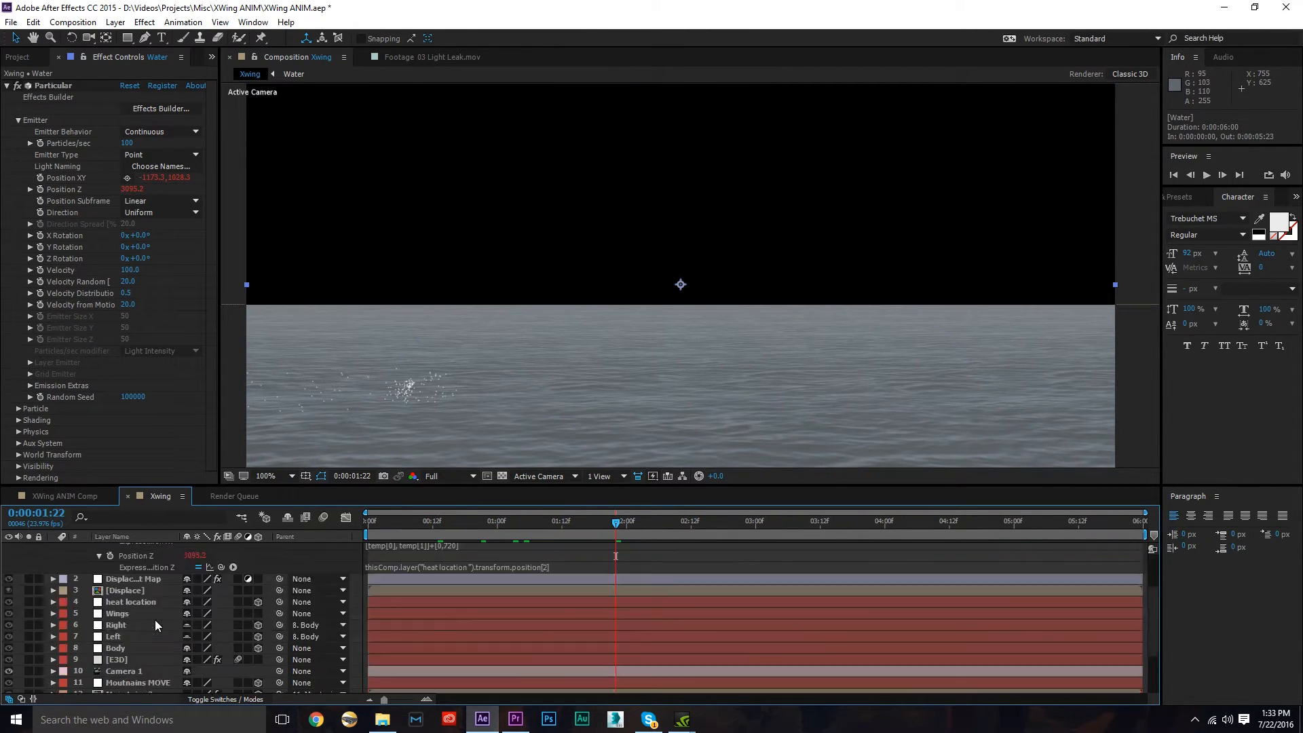
- Turn off solo for the Water composition on layer 14 and return to the Water solid's emitter expressions
scroll(155, 620, "down", 3)
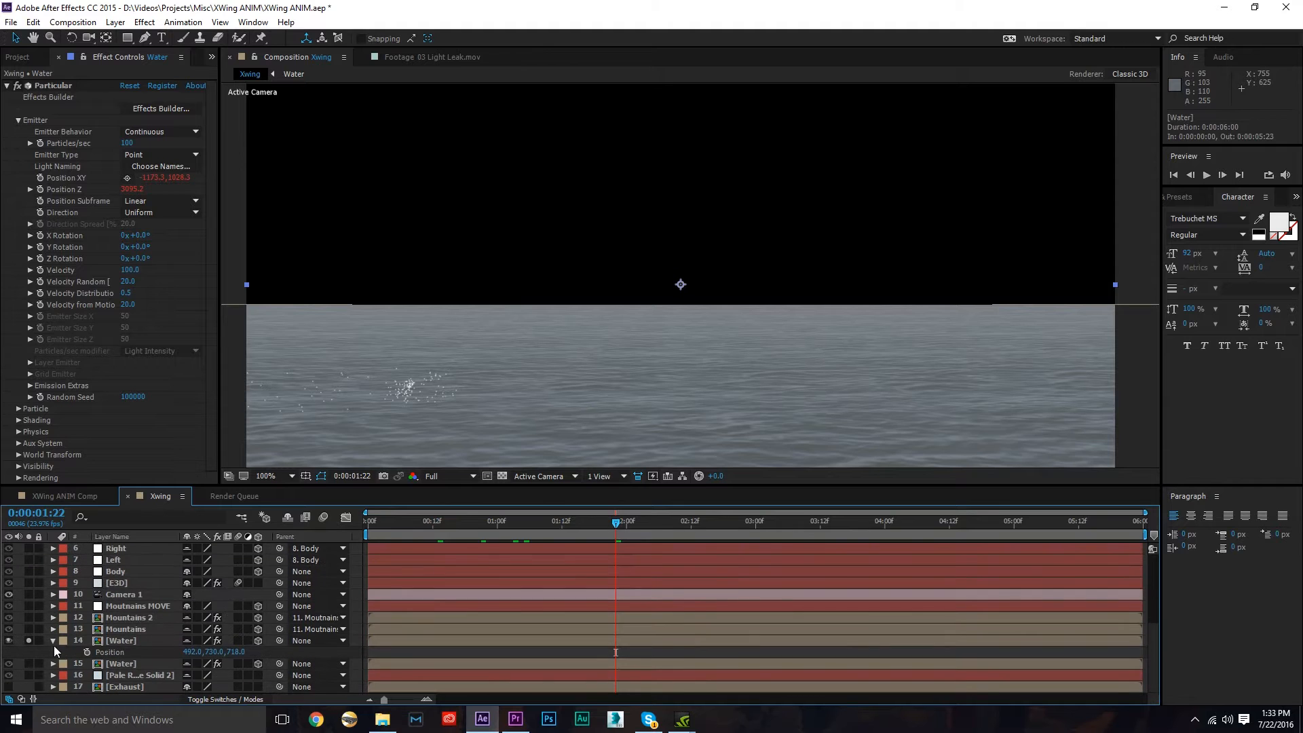
left_click(29, 641)
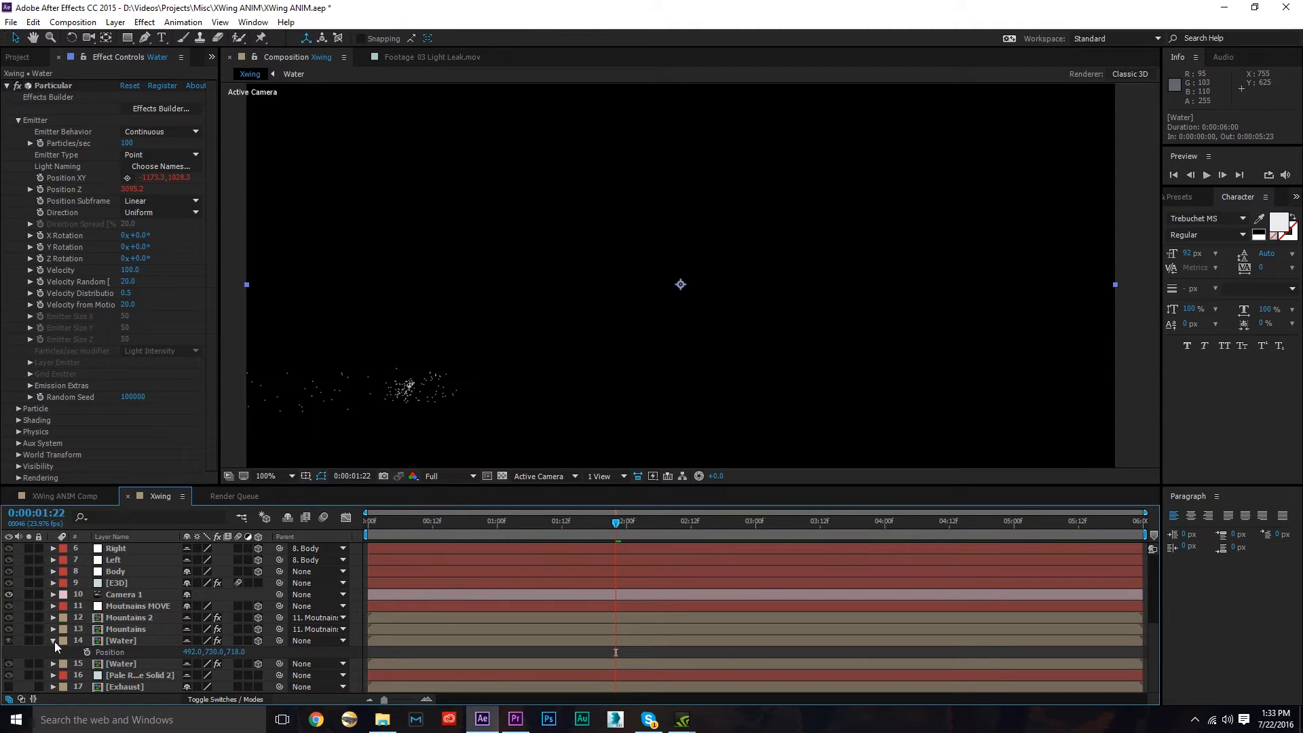
key("e")
key("e")
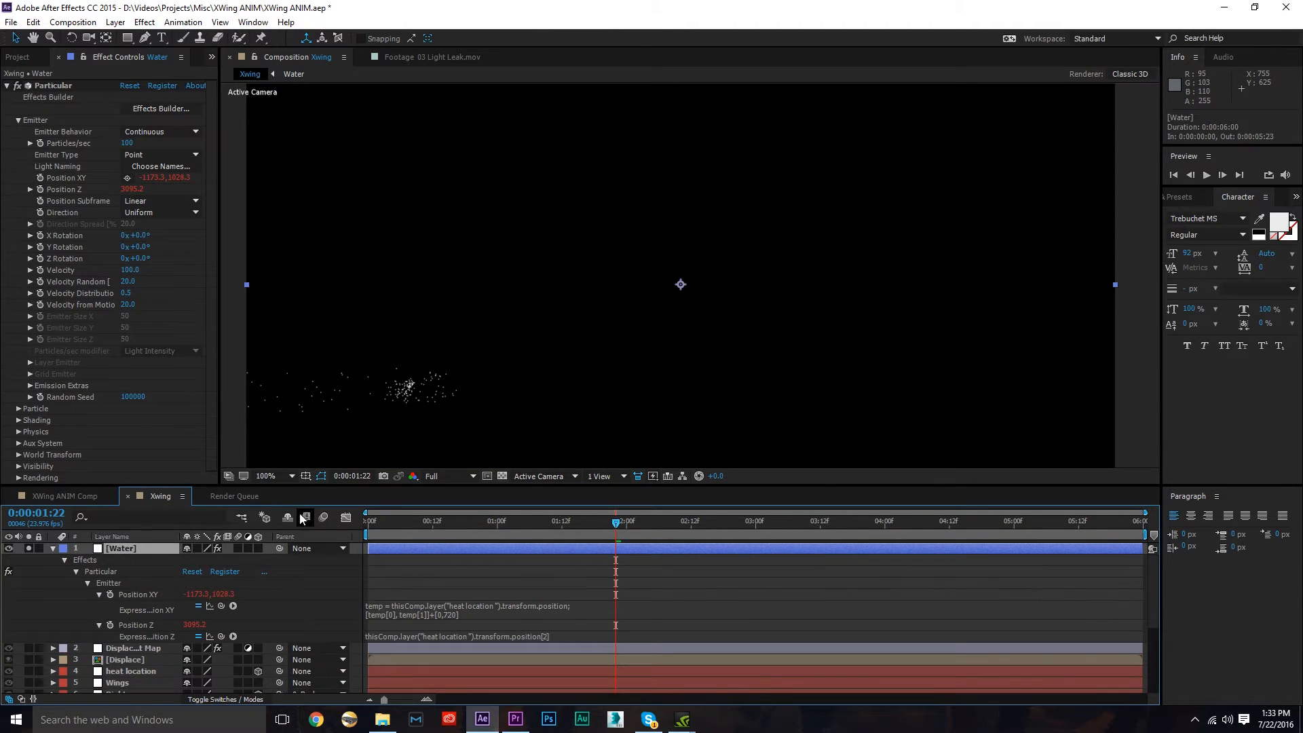
- Set the Water solid's emitter direction to Directional and its velocity to 9000, and scrub through the particle motion
left_click(53, 548)
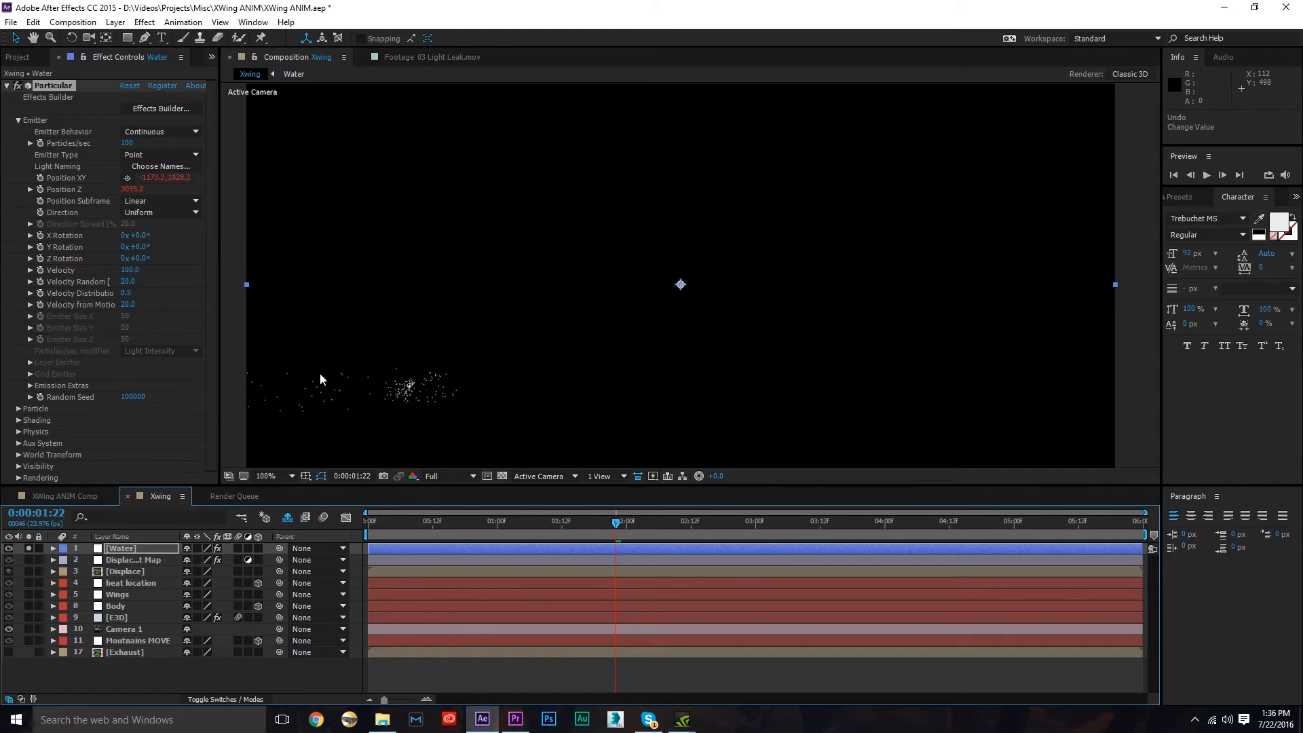
left_click(177, 213)
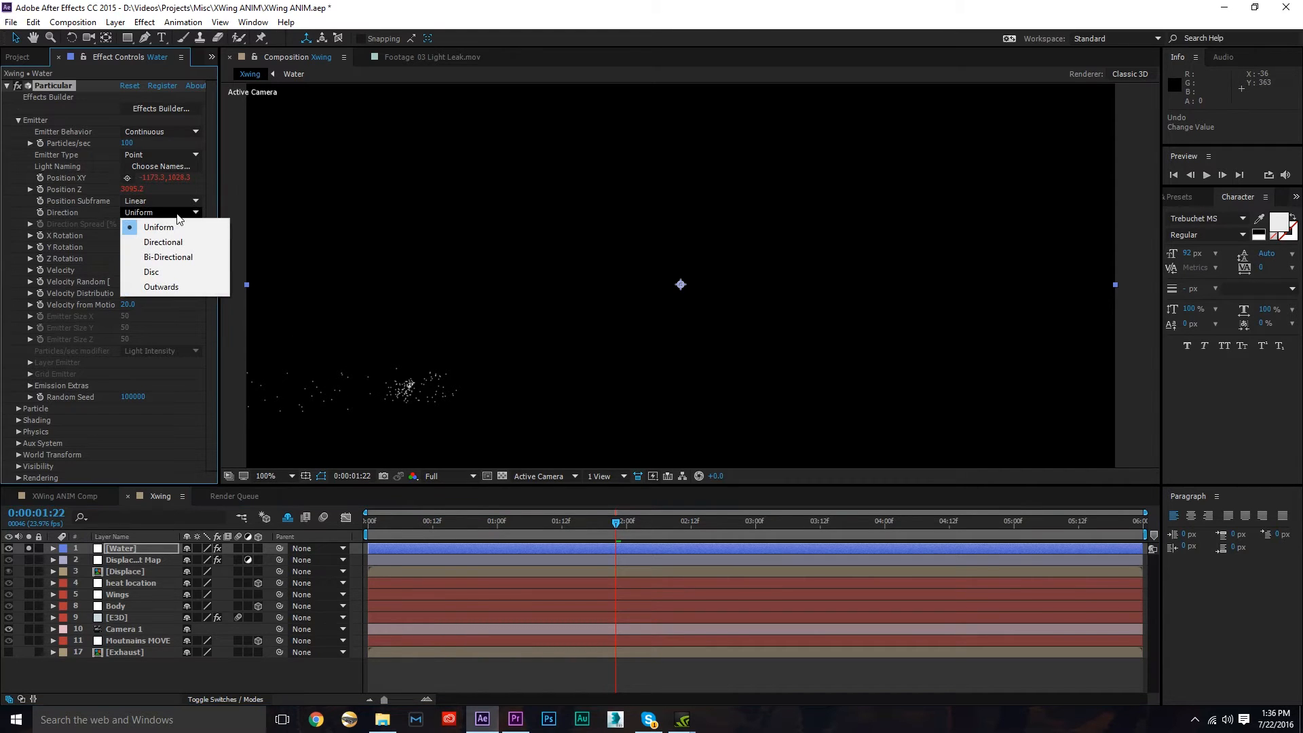
left_click(176, 242)
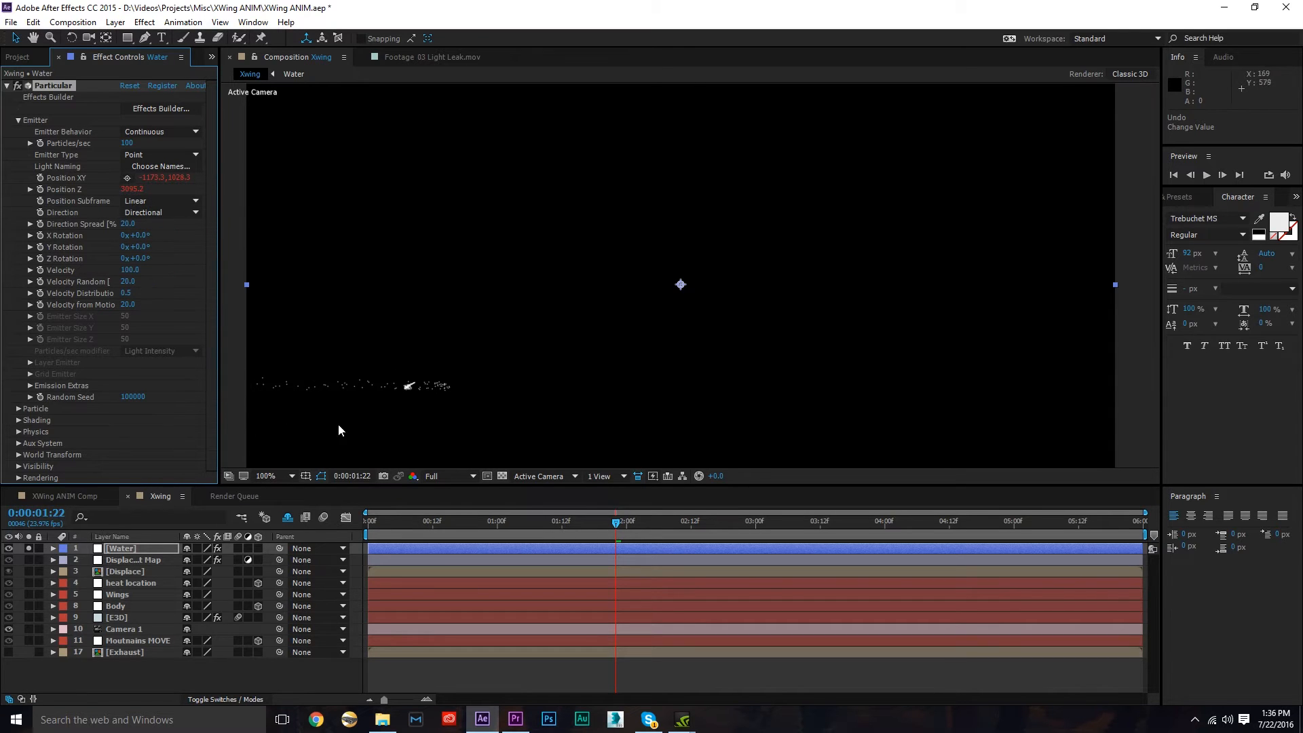
left_click(129, 270)
type("9000")
key("Return")
left_click_drag(408, 531, 516, 544)
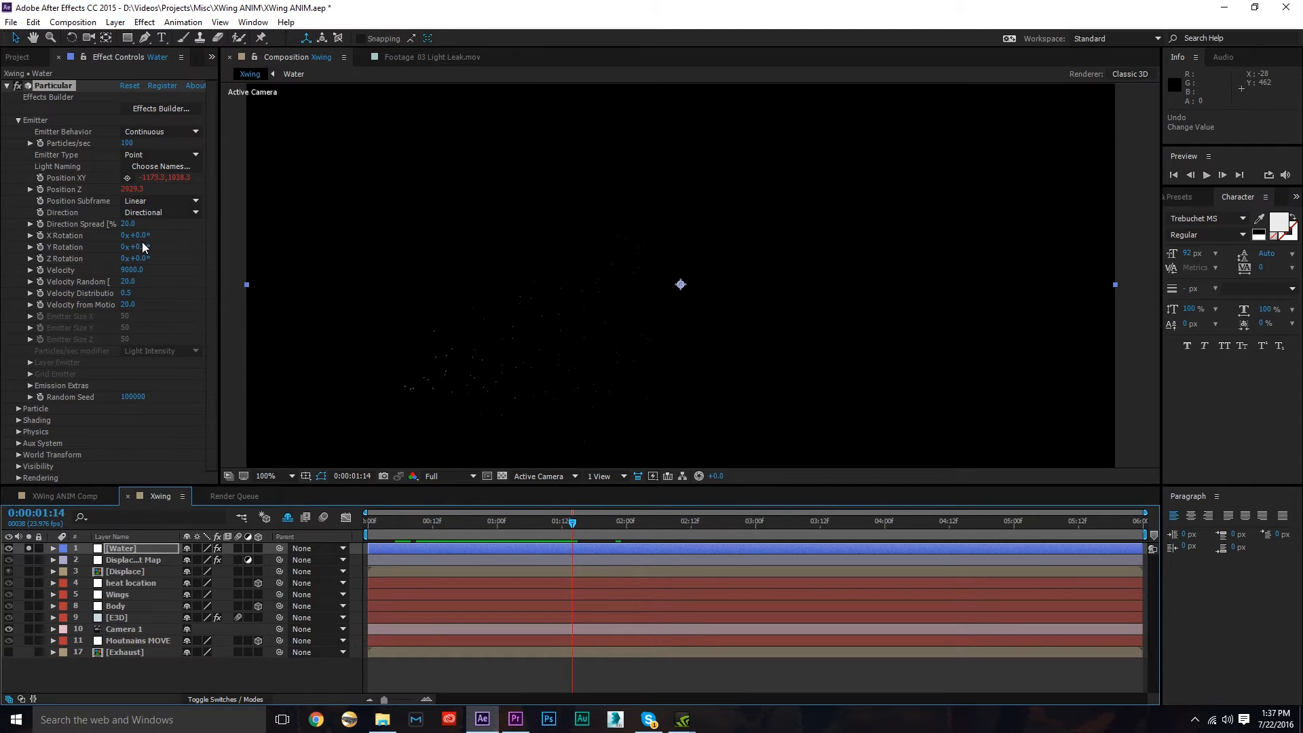
- Rotate the emitter to 127° in X and -47° in Y, raise Particles/sec to 1780, and scrub to check the spray
left_click_drag(142, 239, 245, 233)
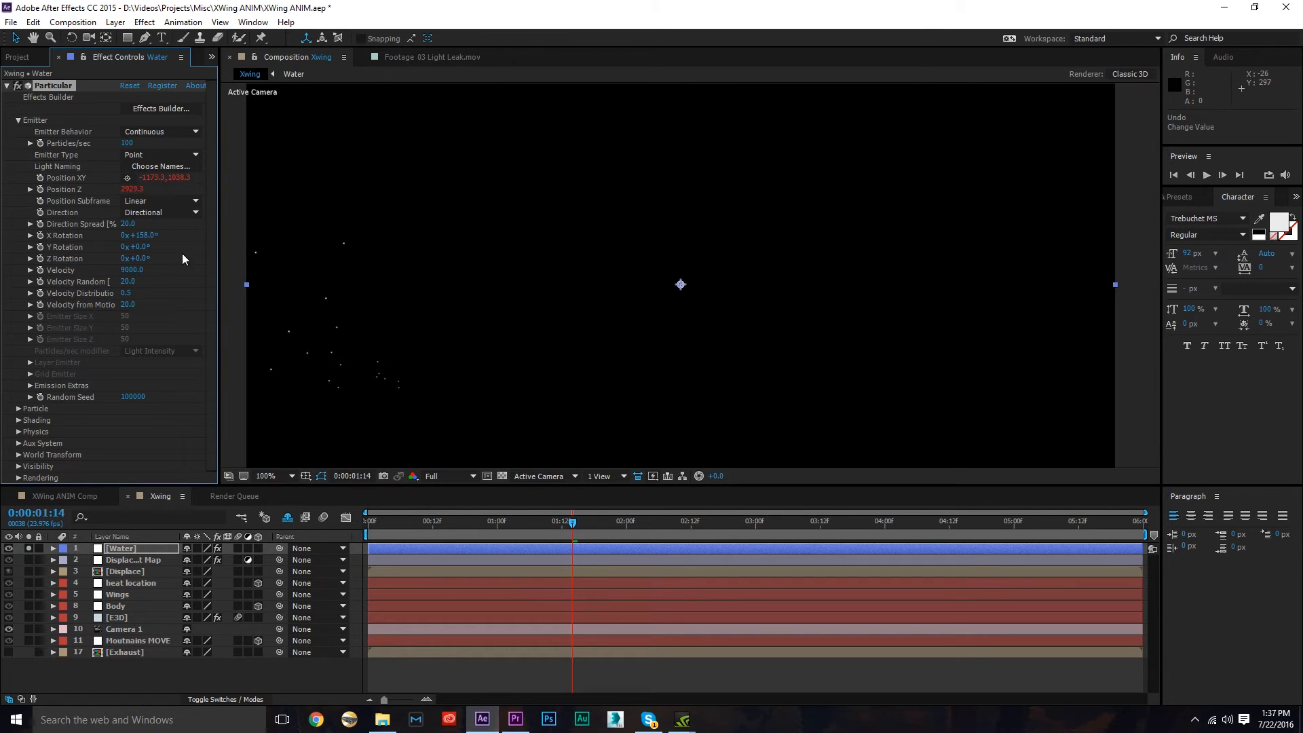
mouse_move(140, 248)
left_mouse_down()
mouse_move(114, 251)
mouse_move(152, 235)
left_mouse_up()
left_click_drag(123, 144, 237, 143)
left_click_drag(392, 523, 787, 522)
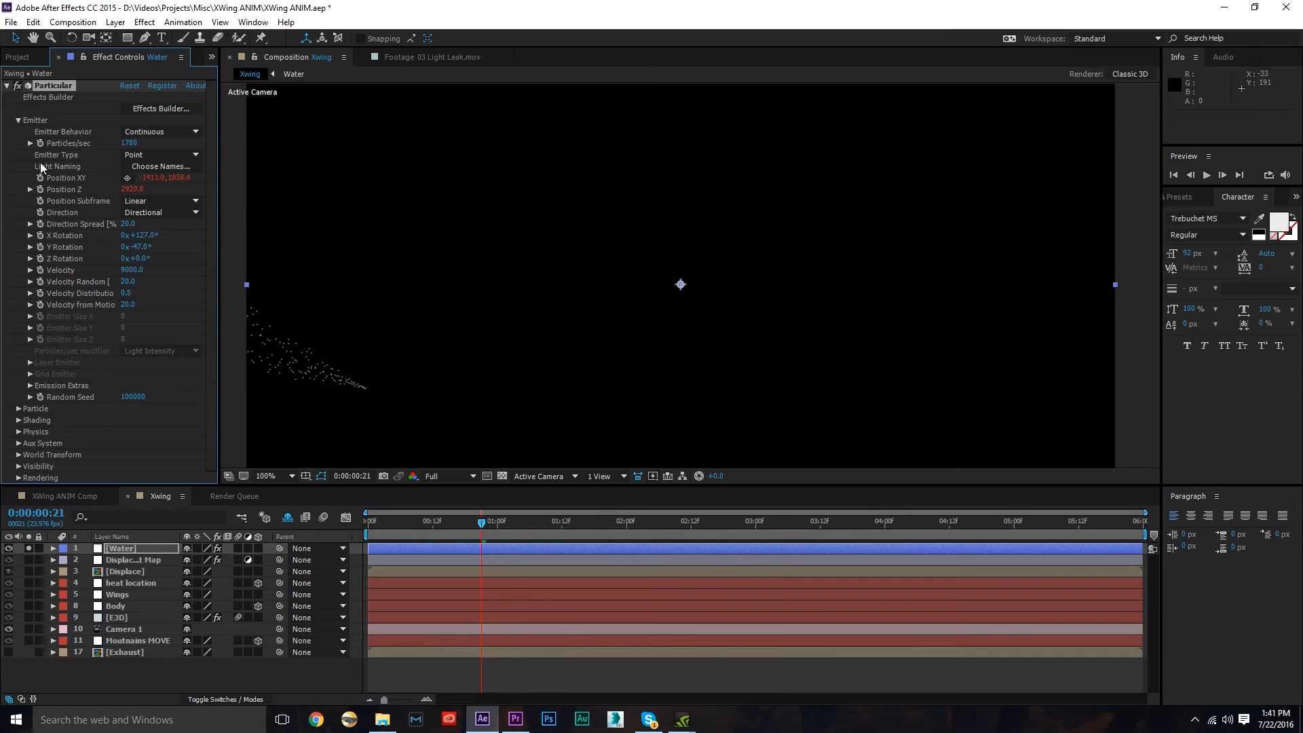
- Change the emitter type to Box and set its size to X 592, Y 301 and Z 1500, checking another frame
left_click(185, 153)
left_click(202, 187)
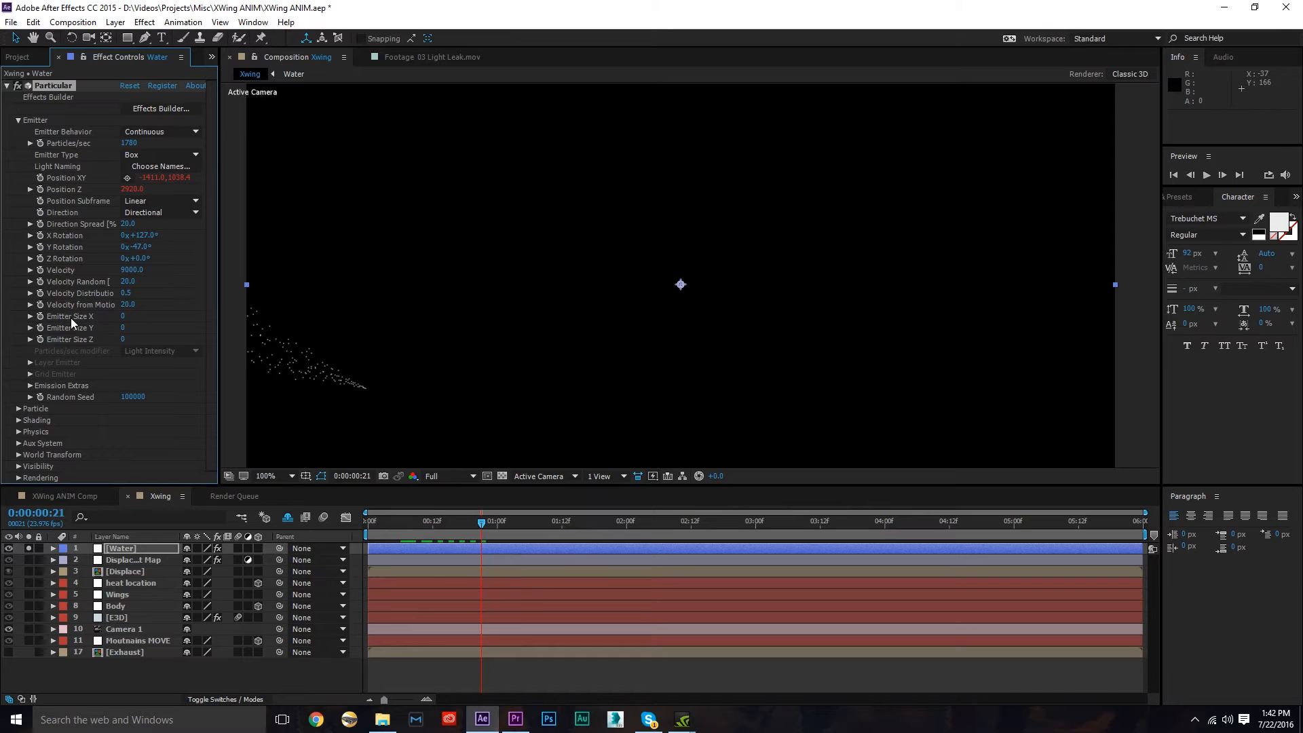
left_click(123, 317)
left_click(134, 326)
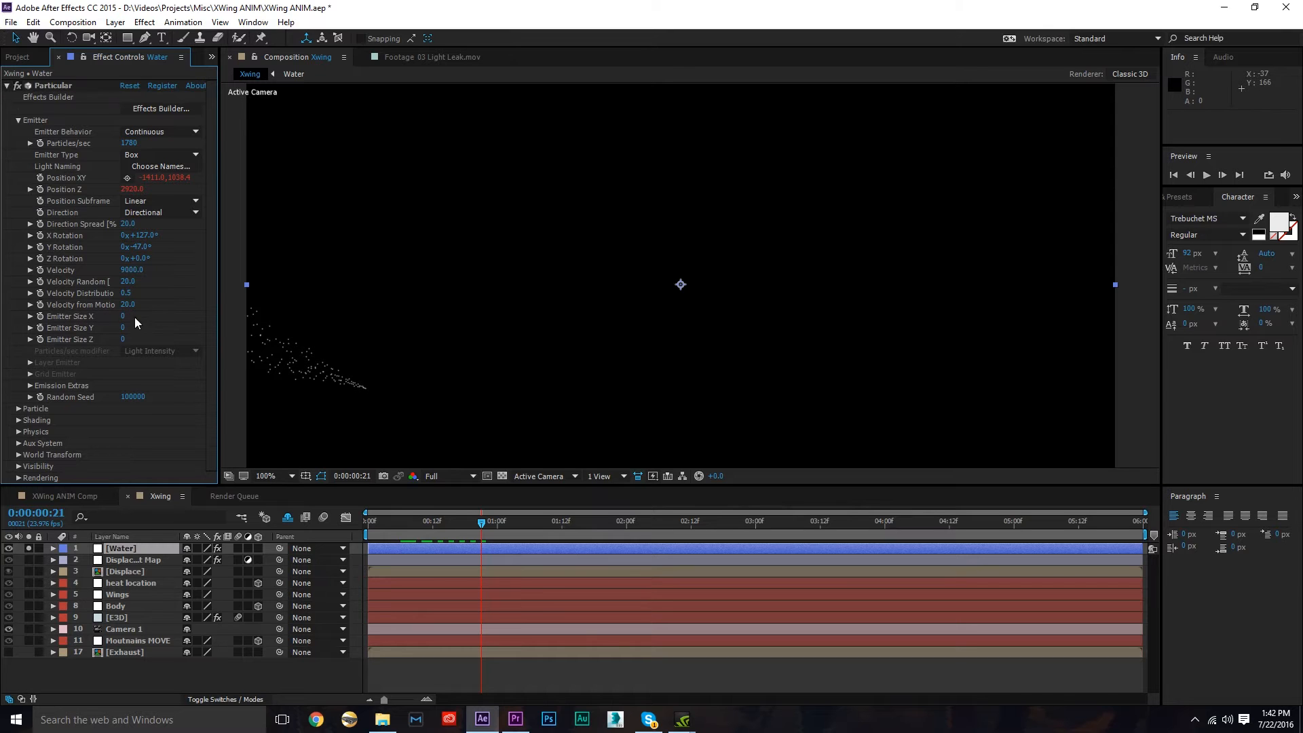
left_click_drag(123, 318, 543, 305)
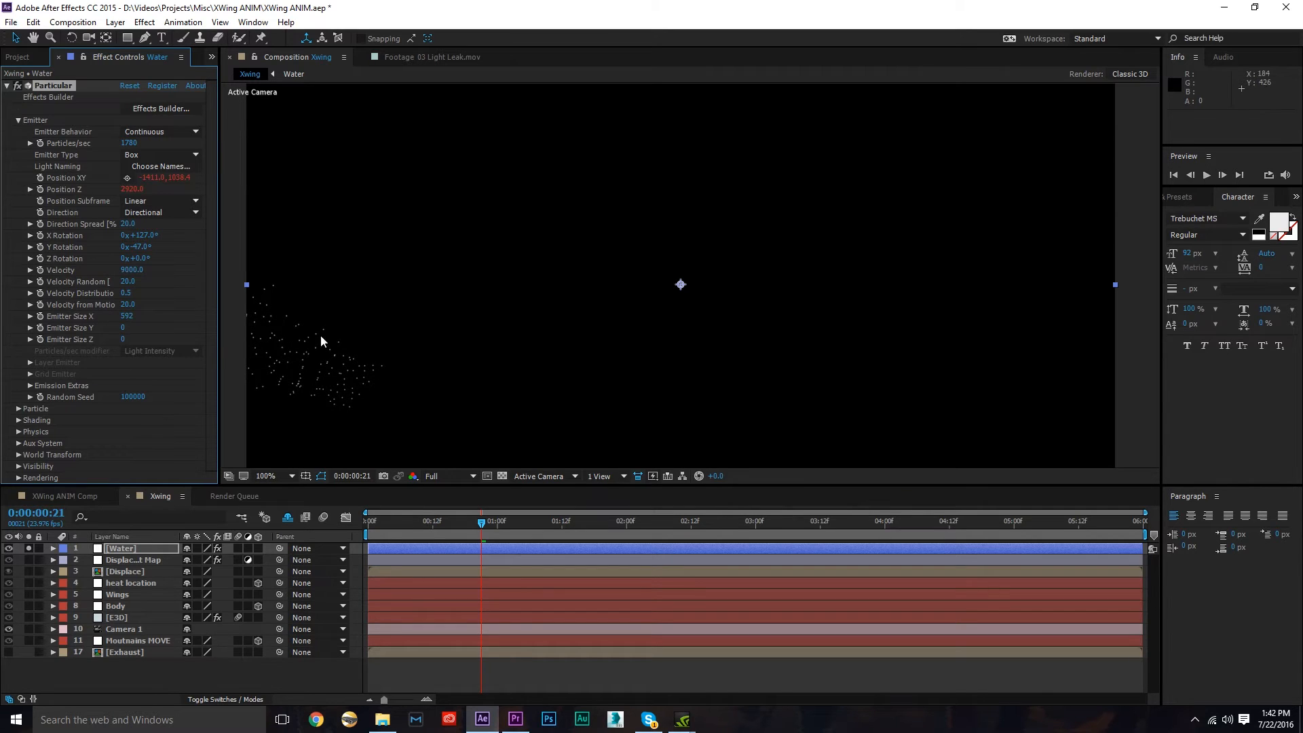
left_click_drag(125, 331, 319, 317)
left_click(135, 337)
type("1500")
key("Return")
left_click(543, 516)
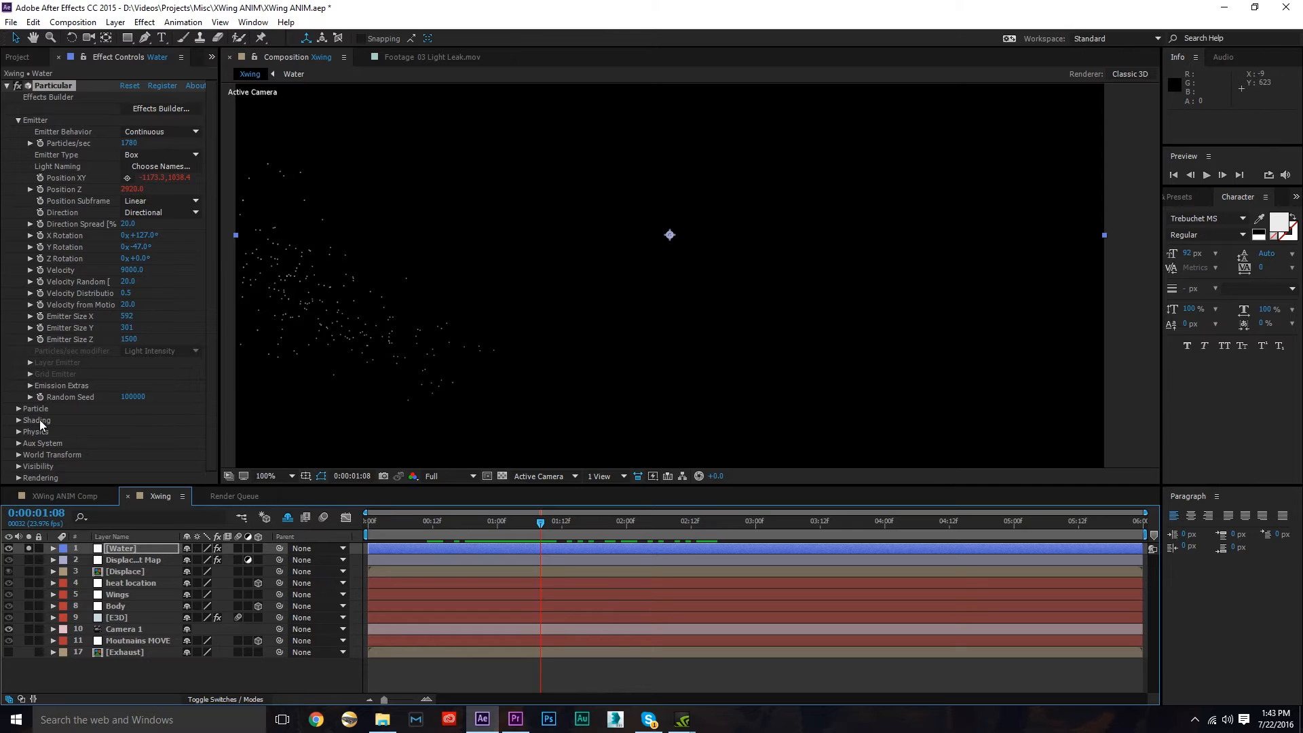
- Set the particle size to 40 and raise the emitter's Particles/sec to 6040
left_click(18, 408)
scroll(96, 369, "down", 5)
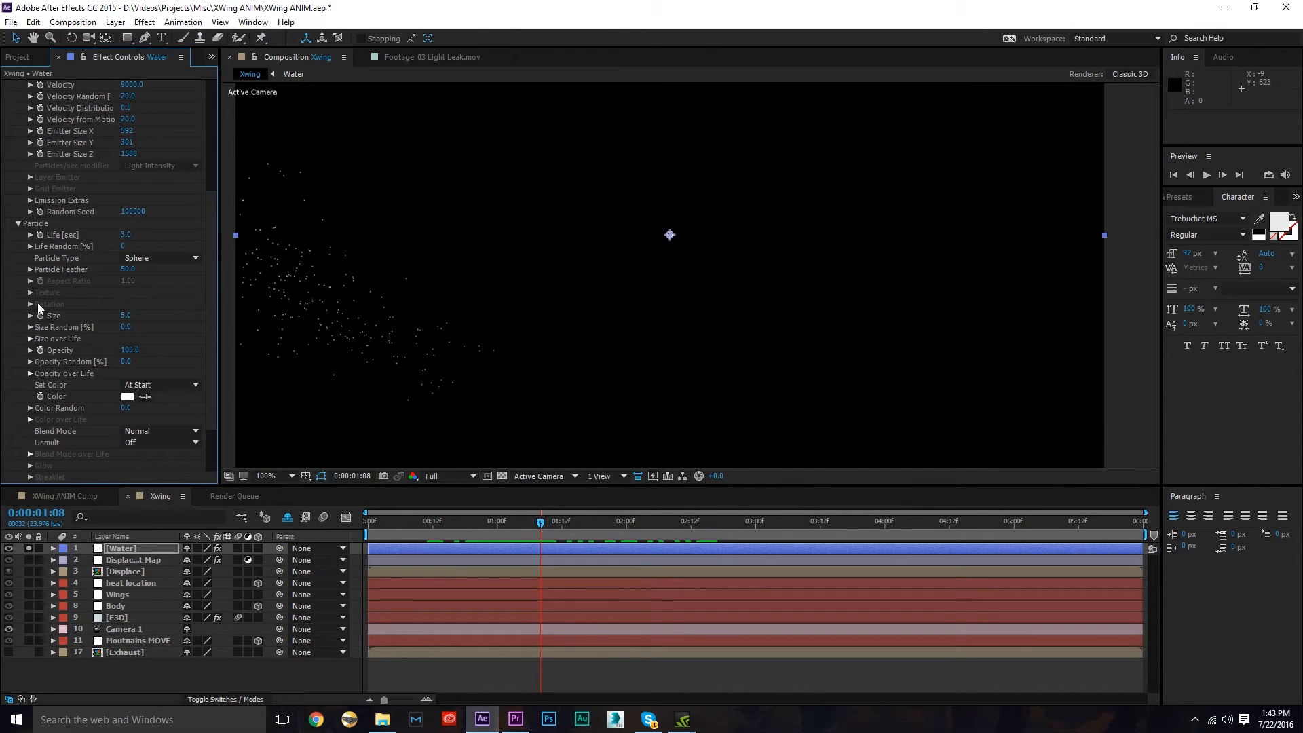
left_click(123, 316)
type("50")
key("Return")
scroll(170, 316, "up", 5)
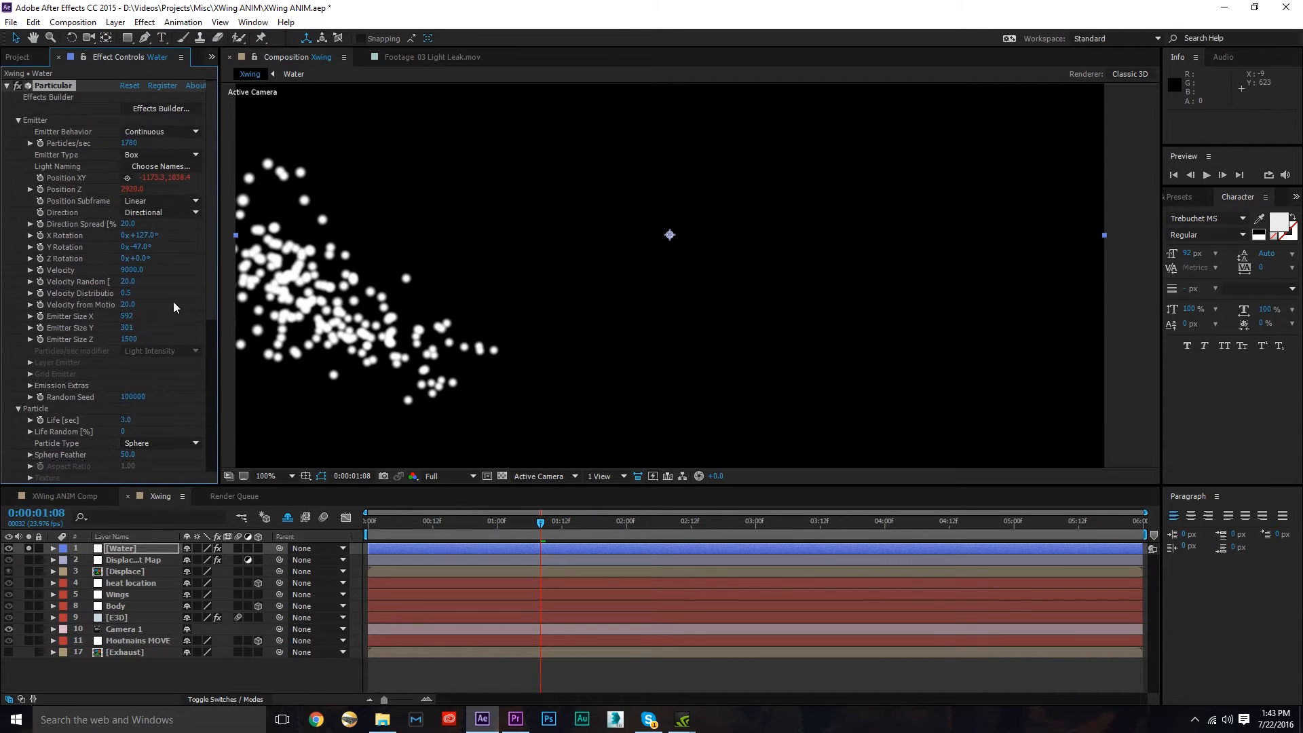
left_click_drag(134, 144, 436, 160)
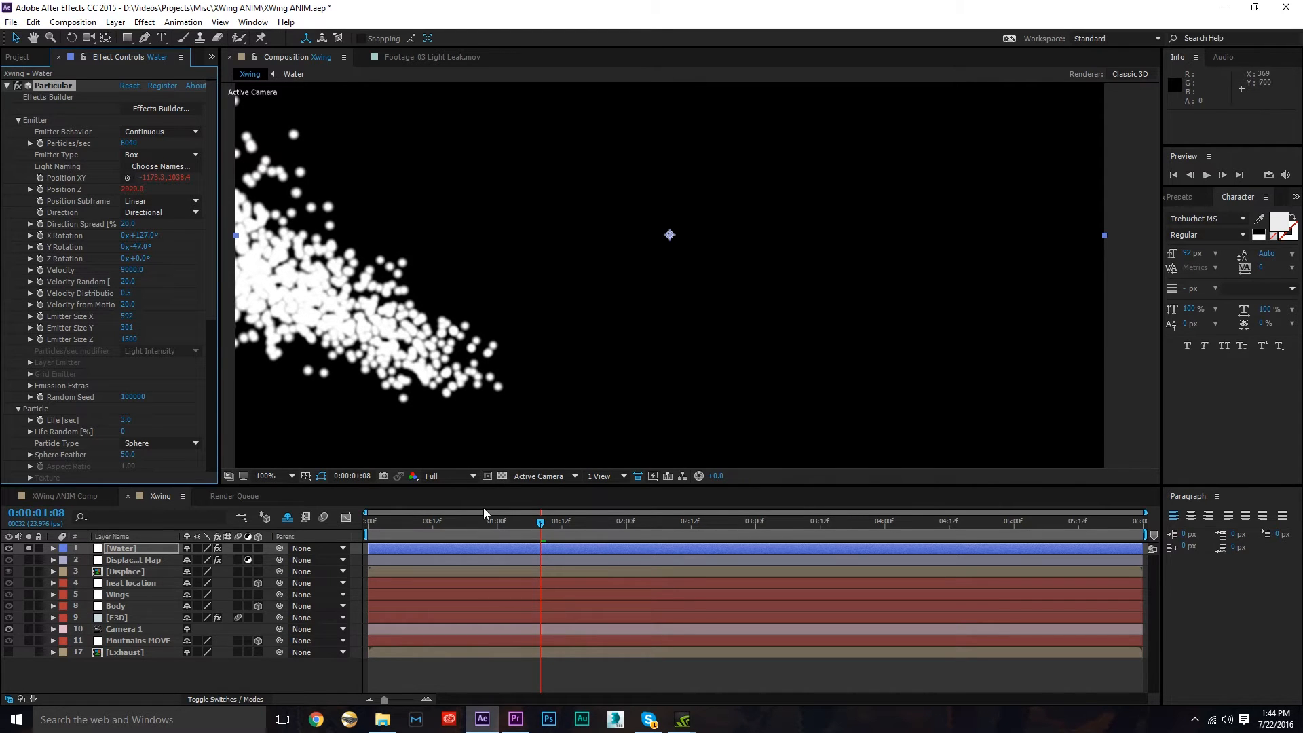
- Turn on Shadowlet for Main in Particular's shading settings and collapse the effect
scroll(68, 375, "down", 5)
scroll(76, 390, "down", 3)
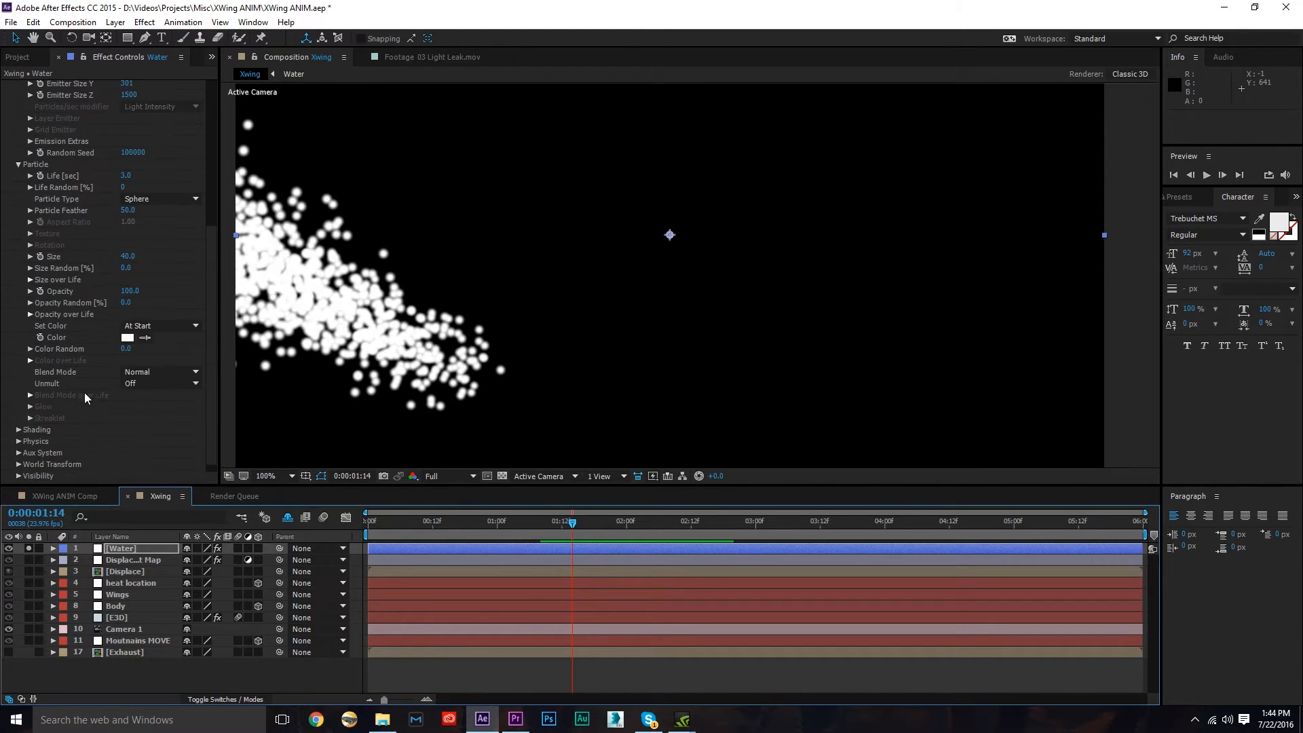
left_click(18, 429)
scroll(125, 327, "down", 5)
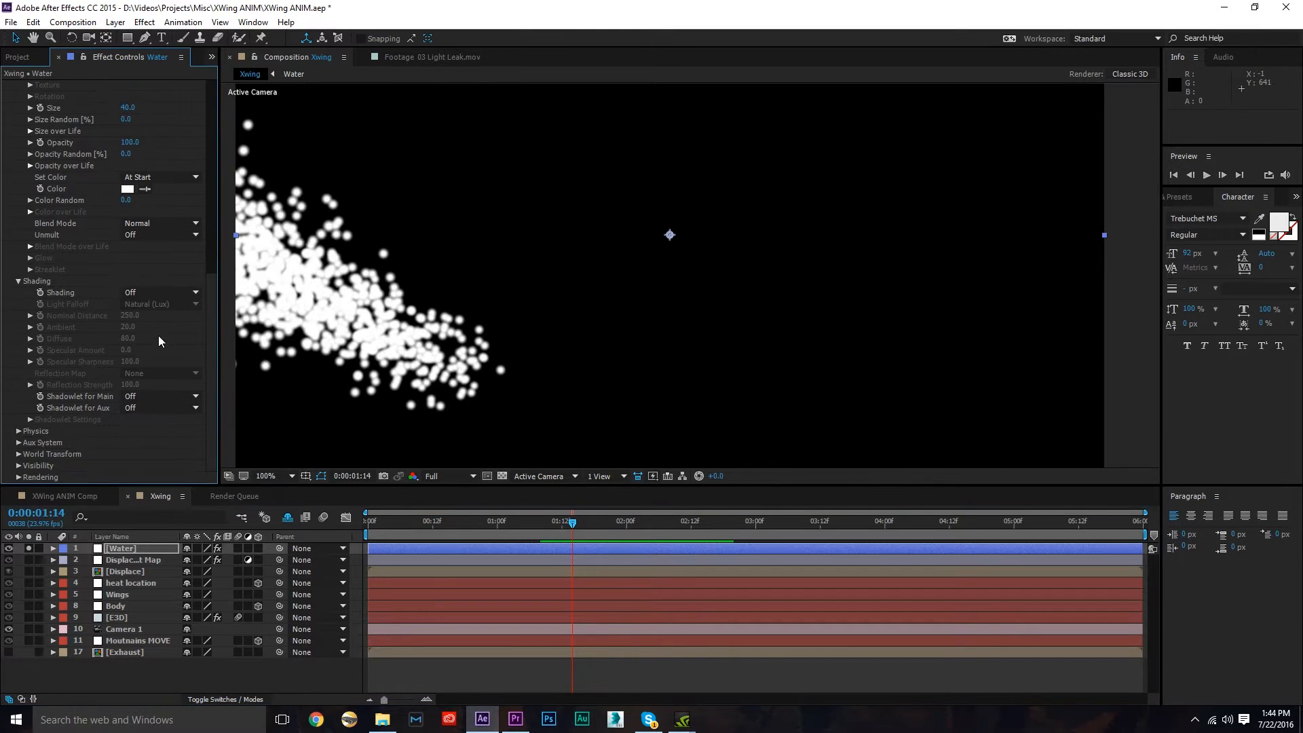
left_click(125, 397)
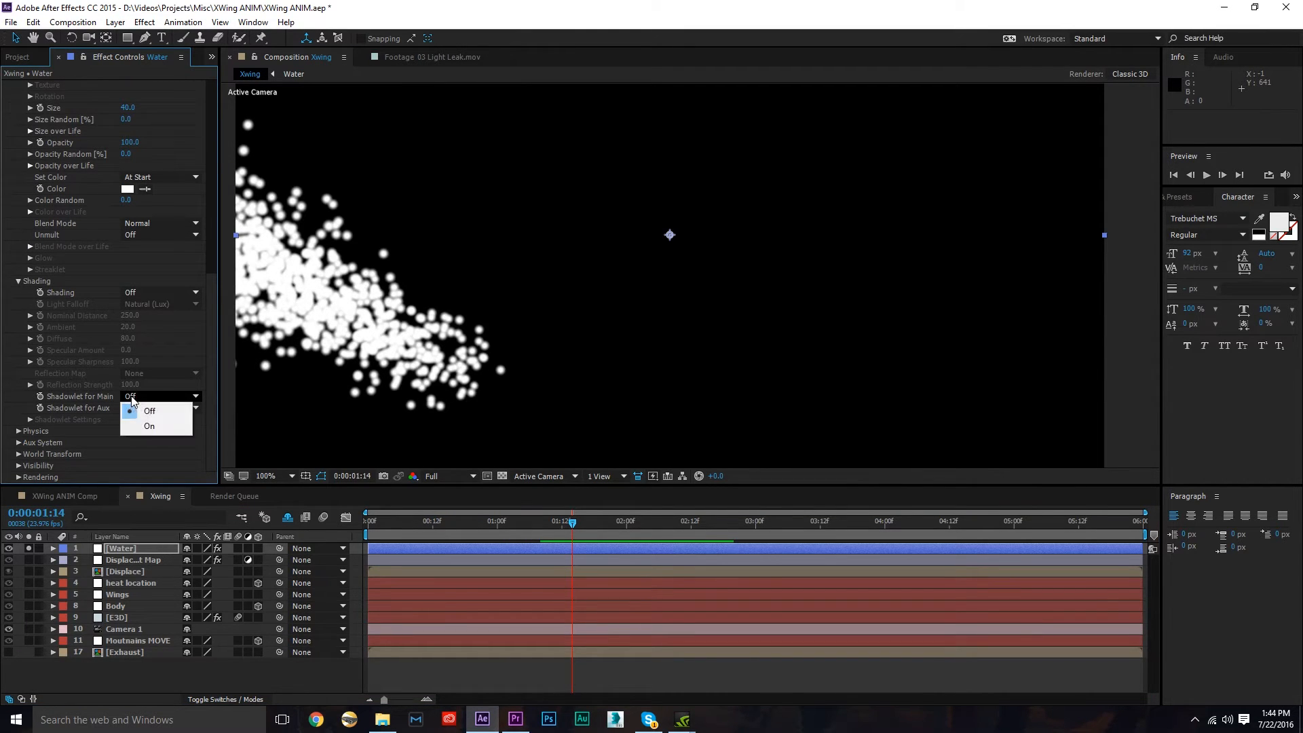
left_click(149, 423)
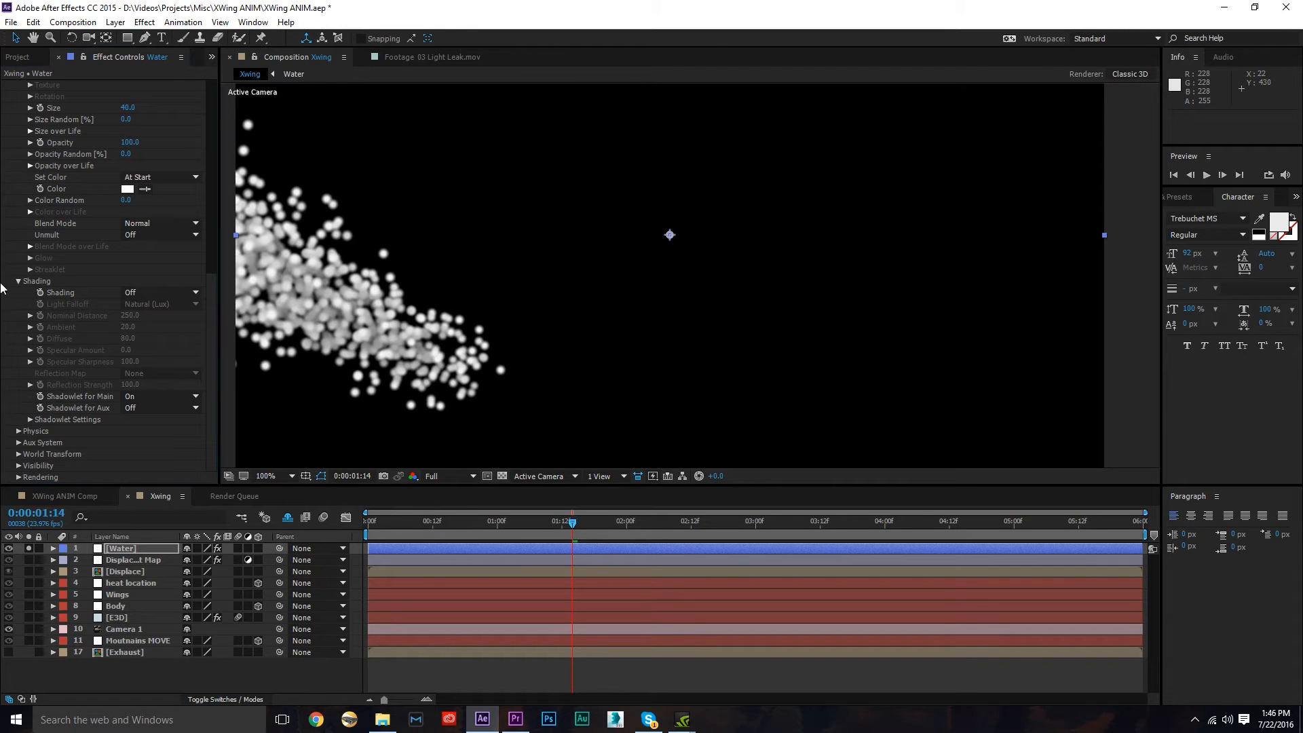
scroll(111, 276, "up", 8)
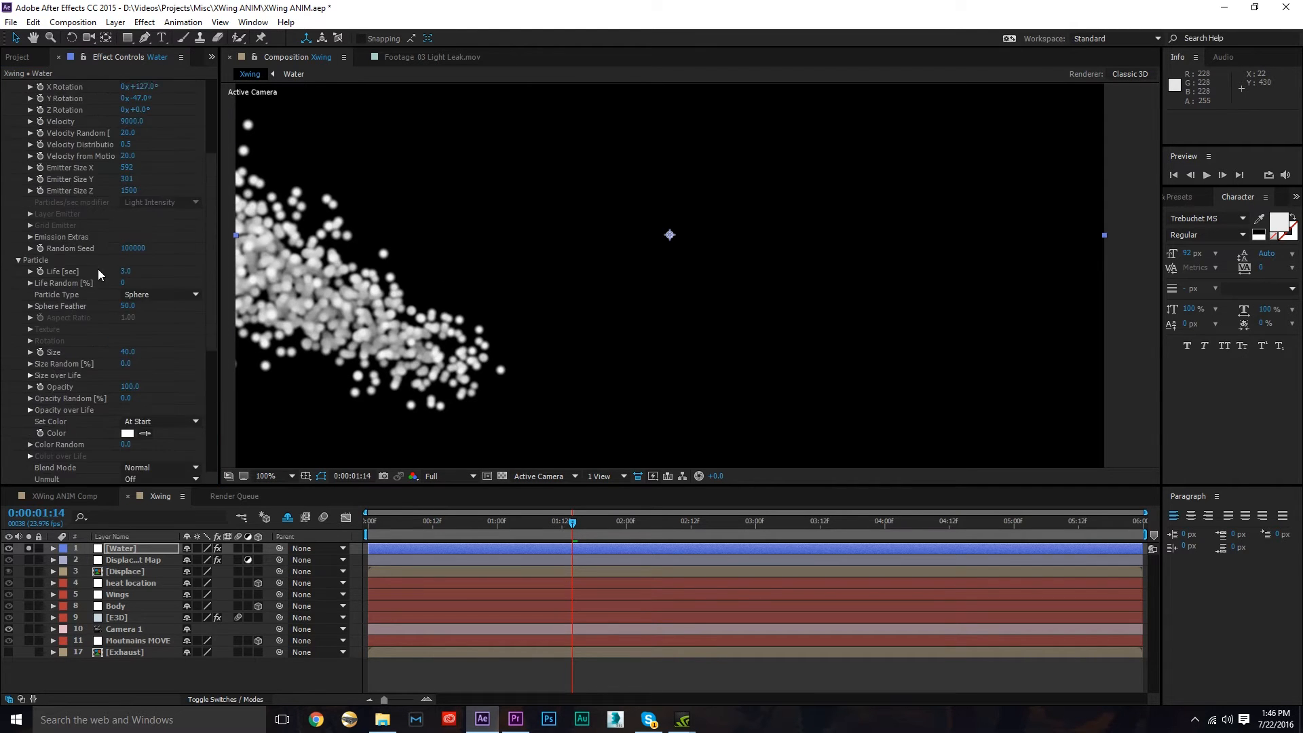
scroll(98, 270, "up", 5)
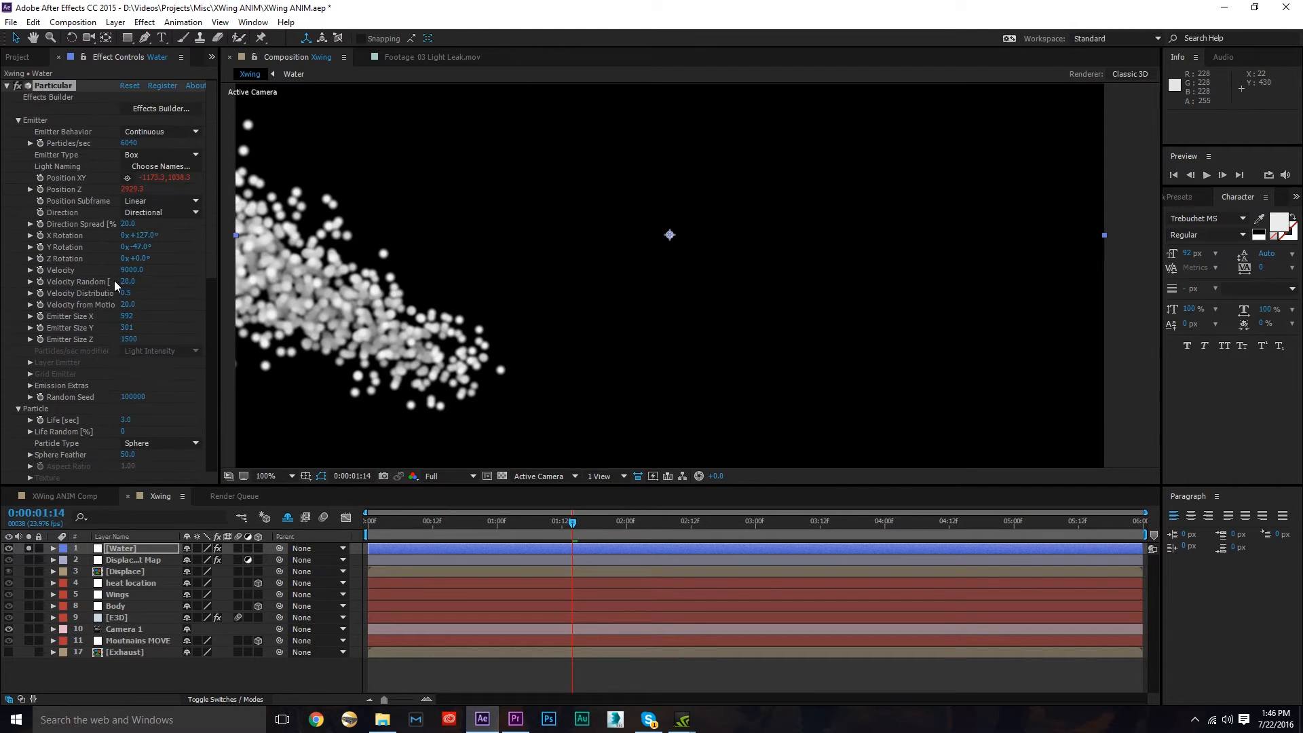
left_click(6, 86)
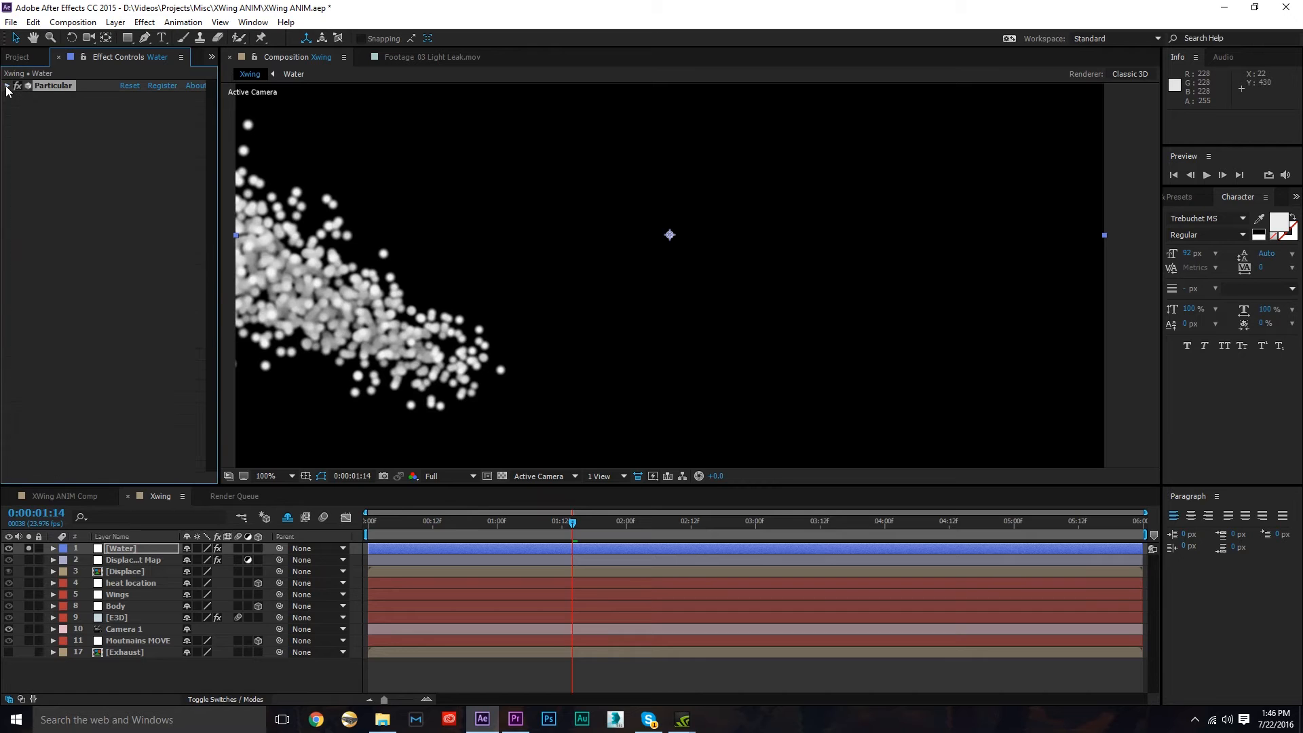
- Apply the Median effect to the Water solid below Particular, with Operate On Alpha Channel enabled and a radius of 12
left_click(1180, 196)
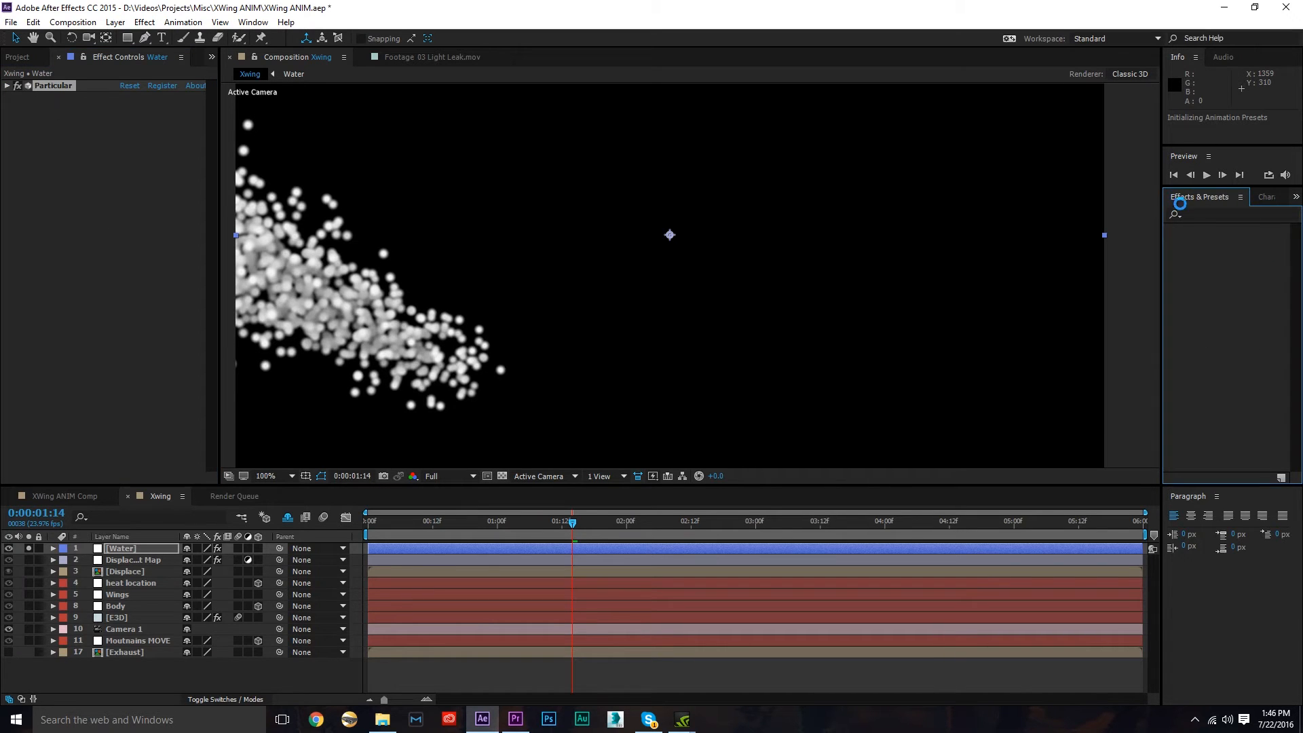
left_click(1207, 213)
type("median")
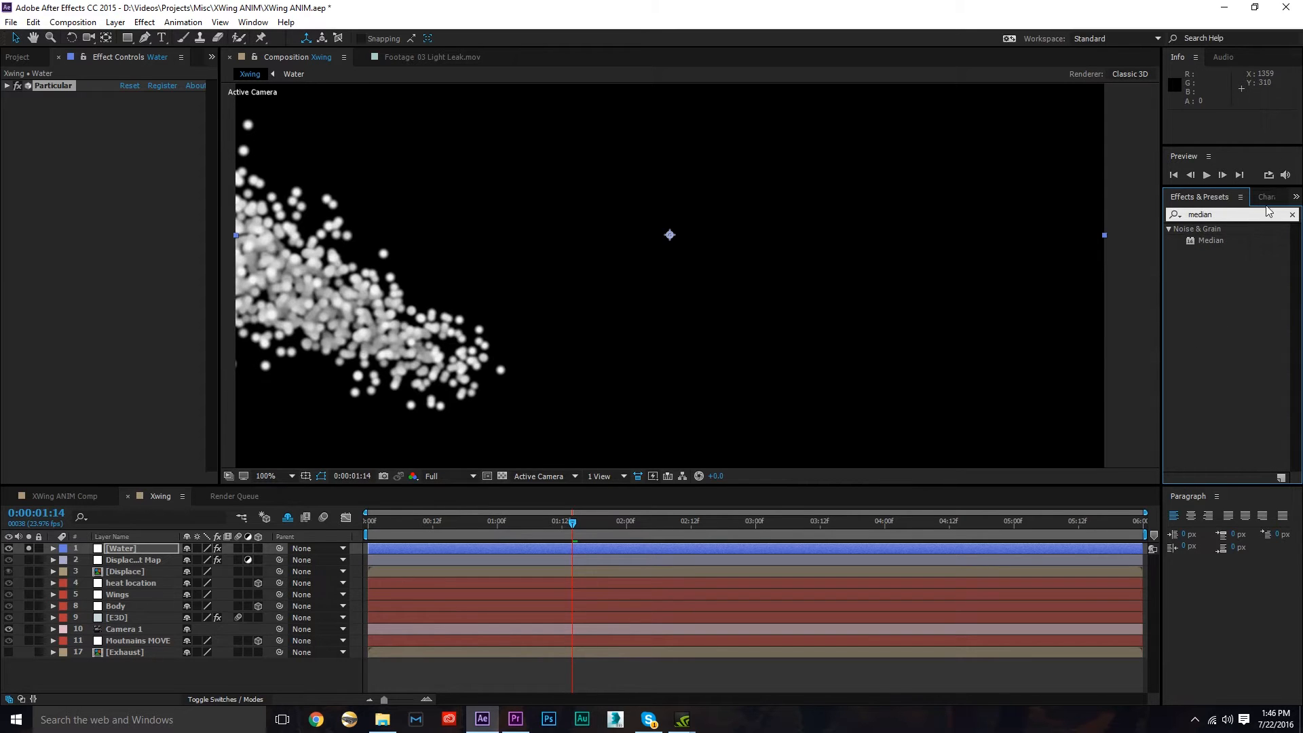
left_click_drag(1211, 241, 93, 124)
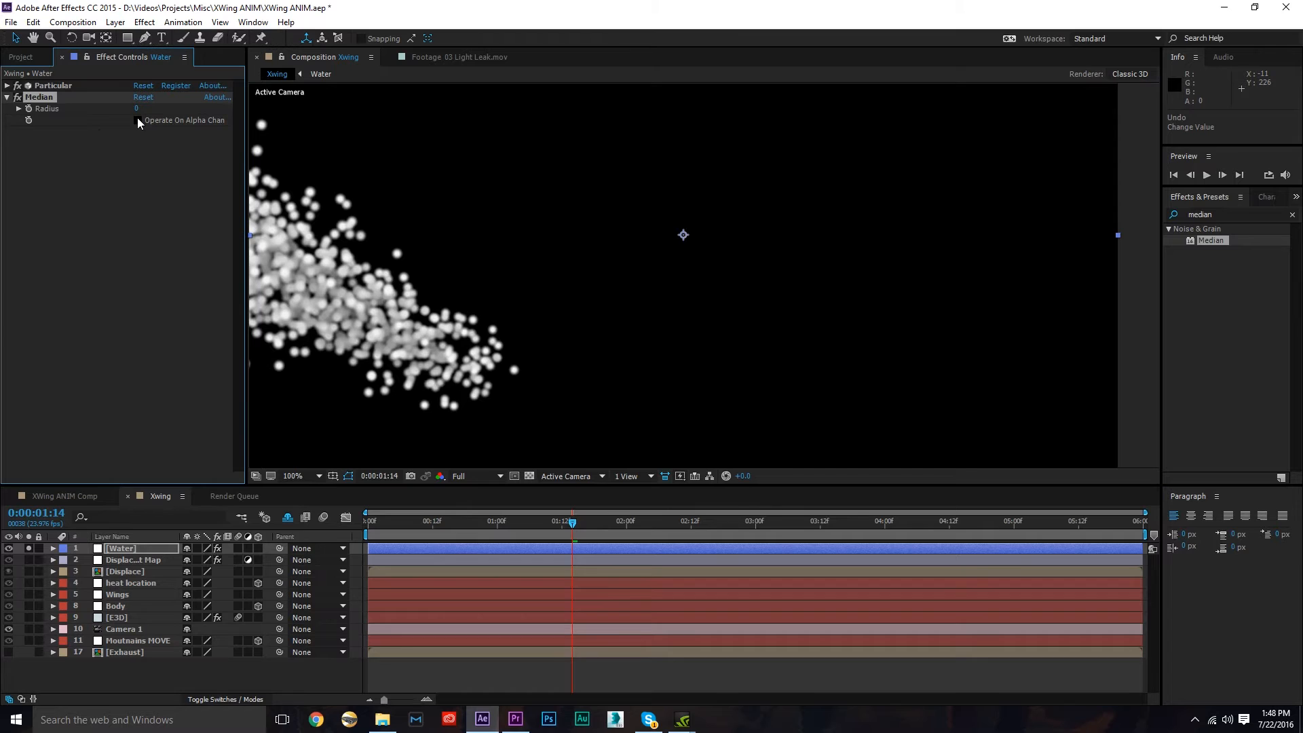
left_click(135, 109)
type("12")
key("Return")
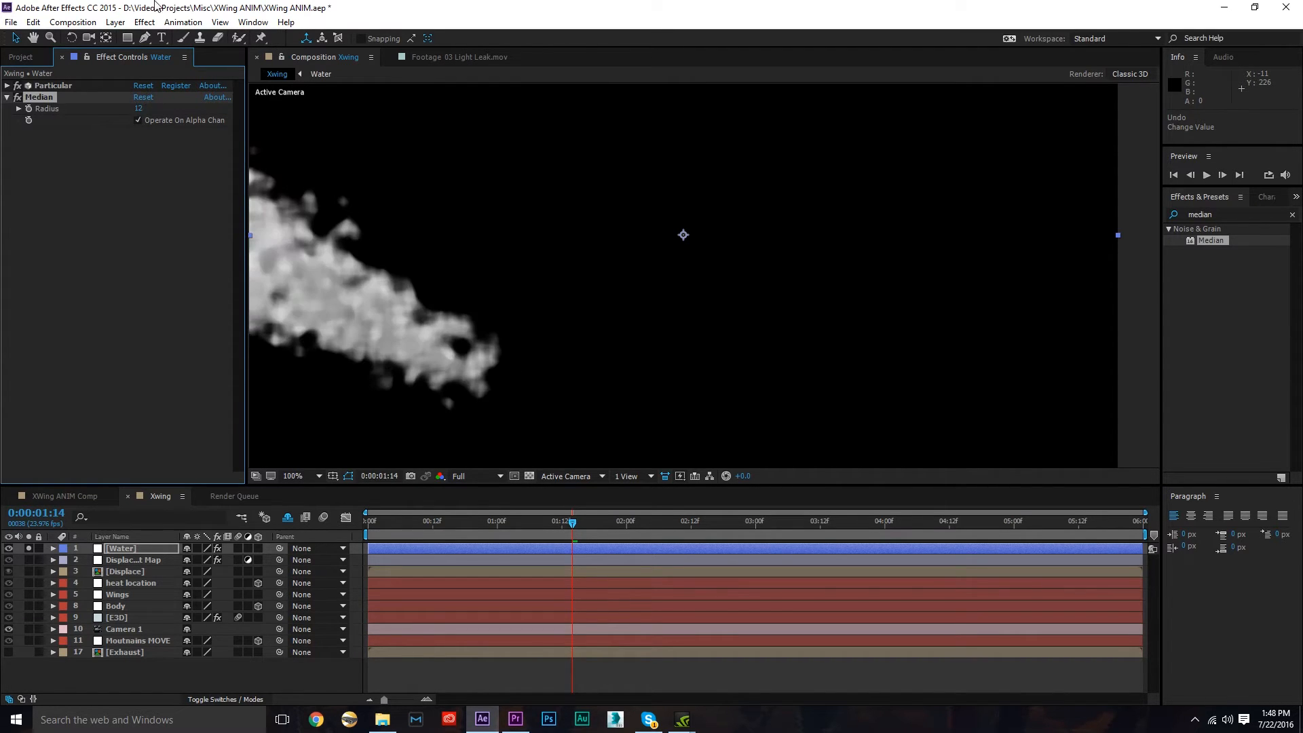
- Apply Matte Choker to the Water solid after Median and set Choke 1 to -93
left_click_drag(1222, 214, 1074, 202)
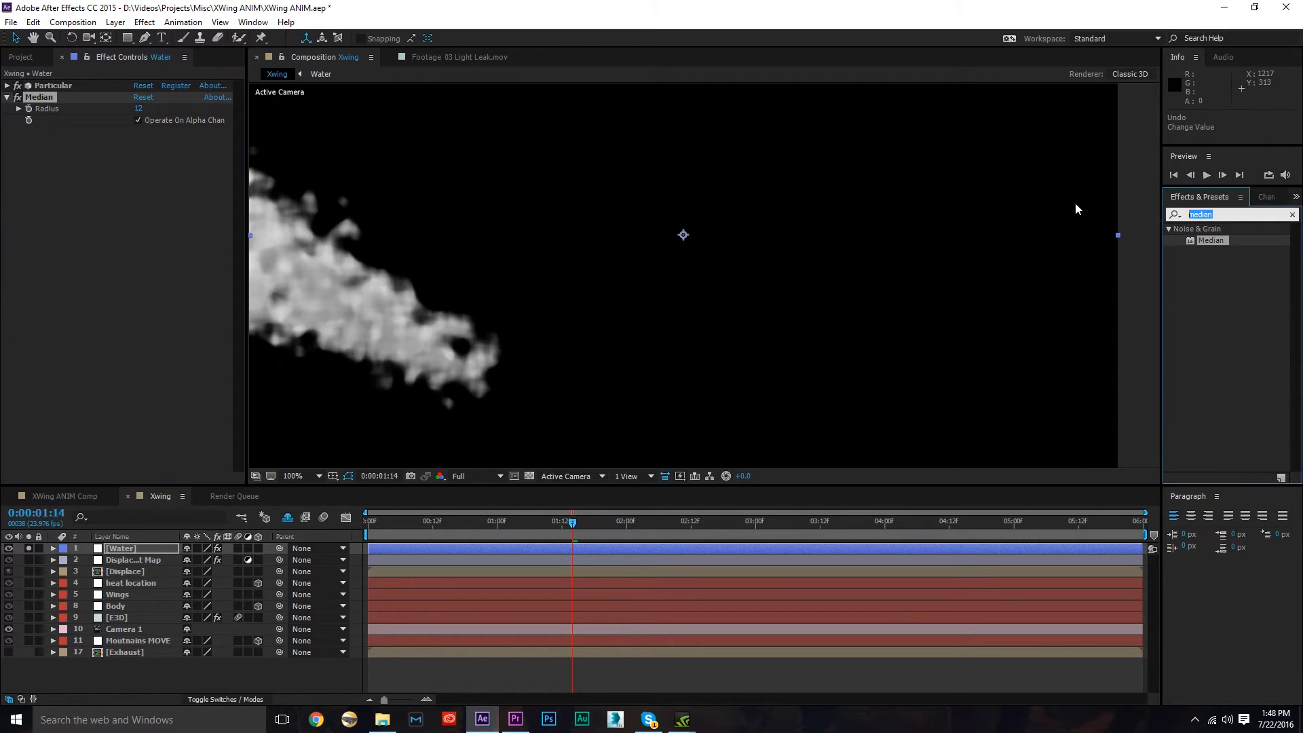
type("matte")
left_click_drag(1221, 321, 21, 154)
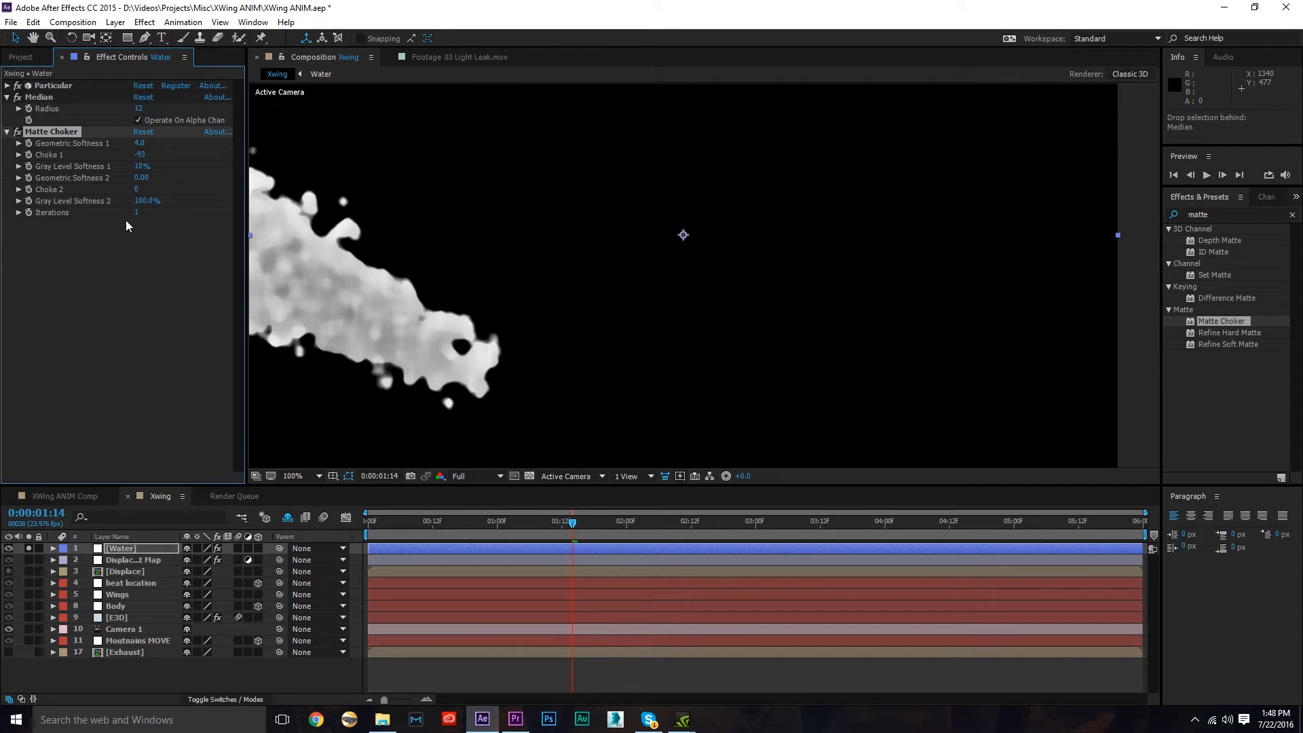
- Apply CC Glass to the Water solid after Matte Choker and set its Bump Map to None
left_click(1197, 215)
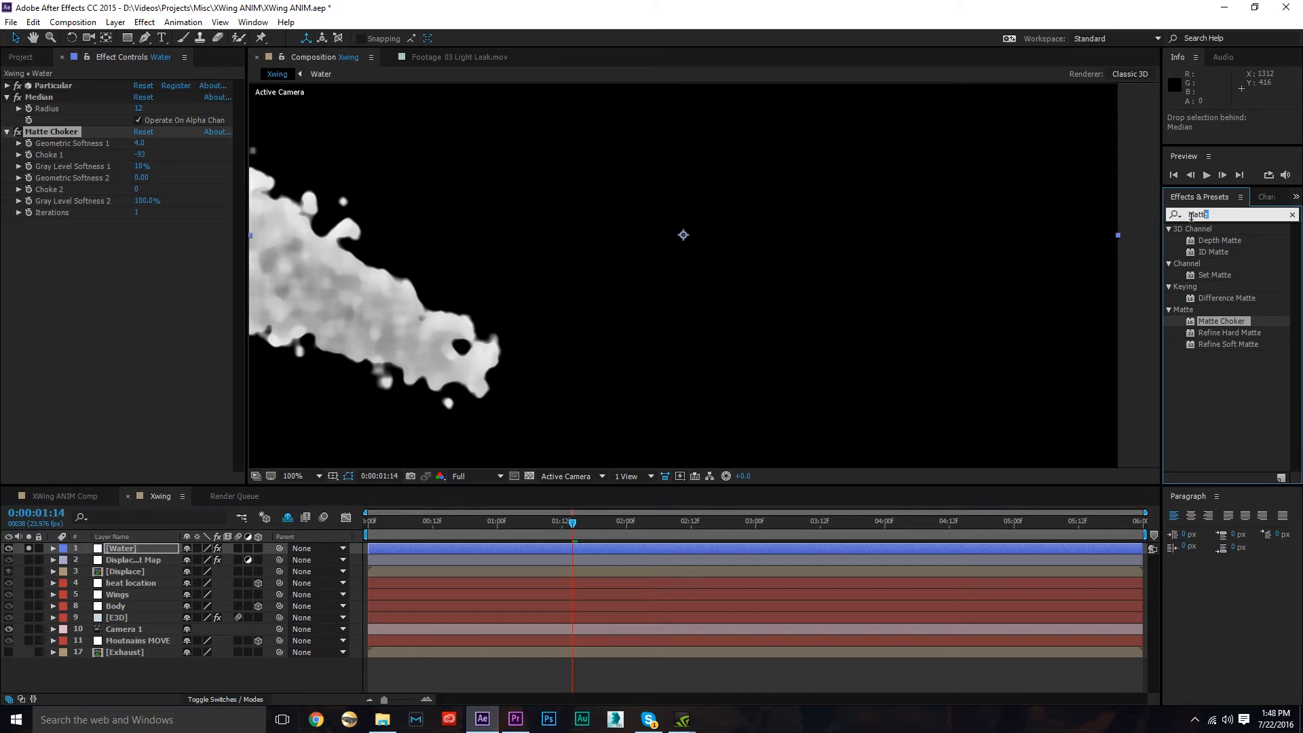
type("cc glass")
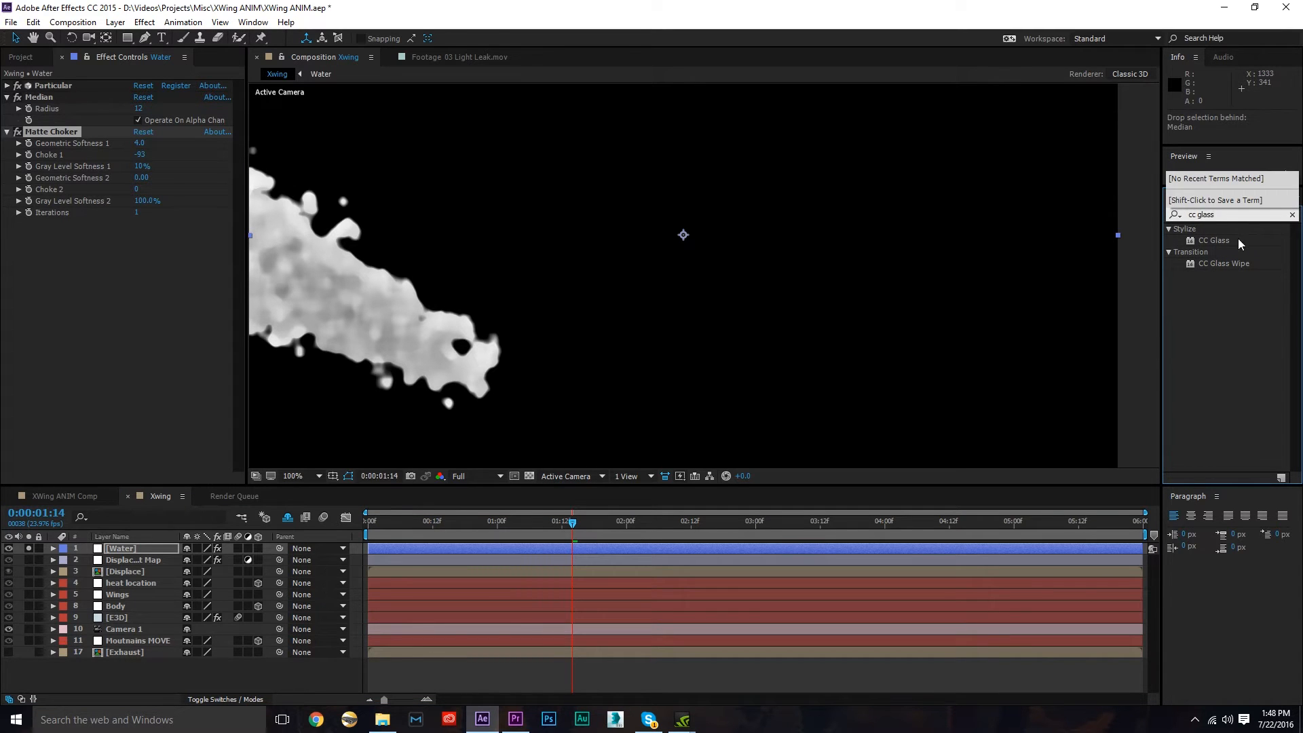
left_click_drag(1239, 245, 58, 251)
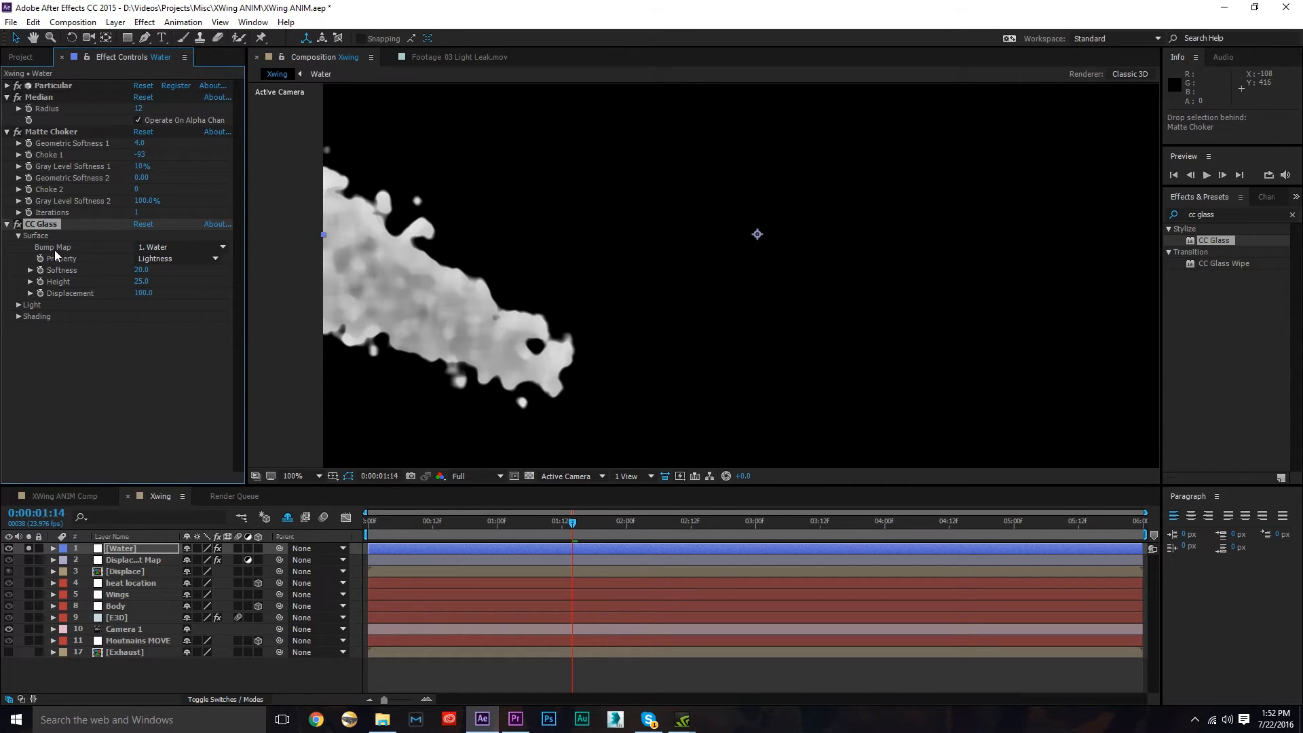
left_click(217, 247)
left_click(213, 257)
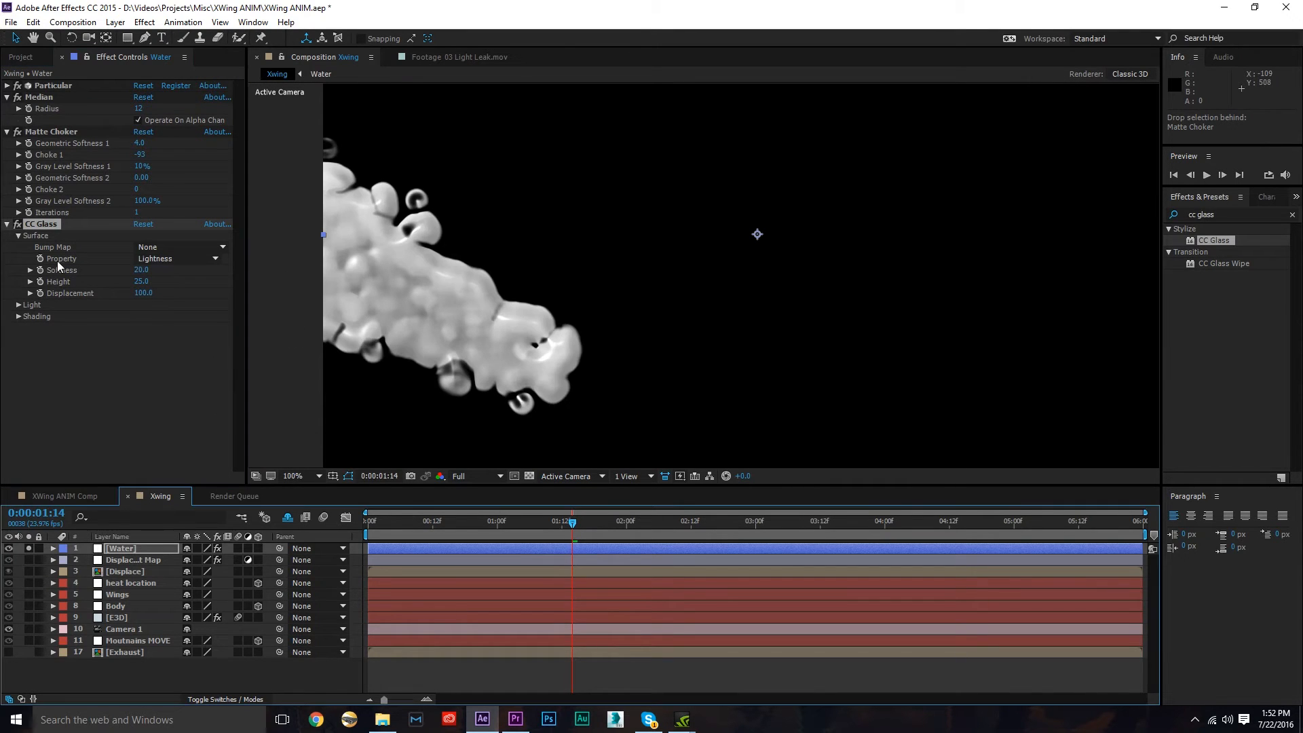
- Set the CC Glass surface to softness 2, height 56 and displacement 0
left_click(141, 270)
type("2")
key("Return")
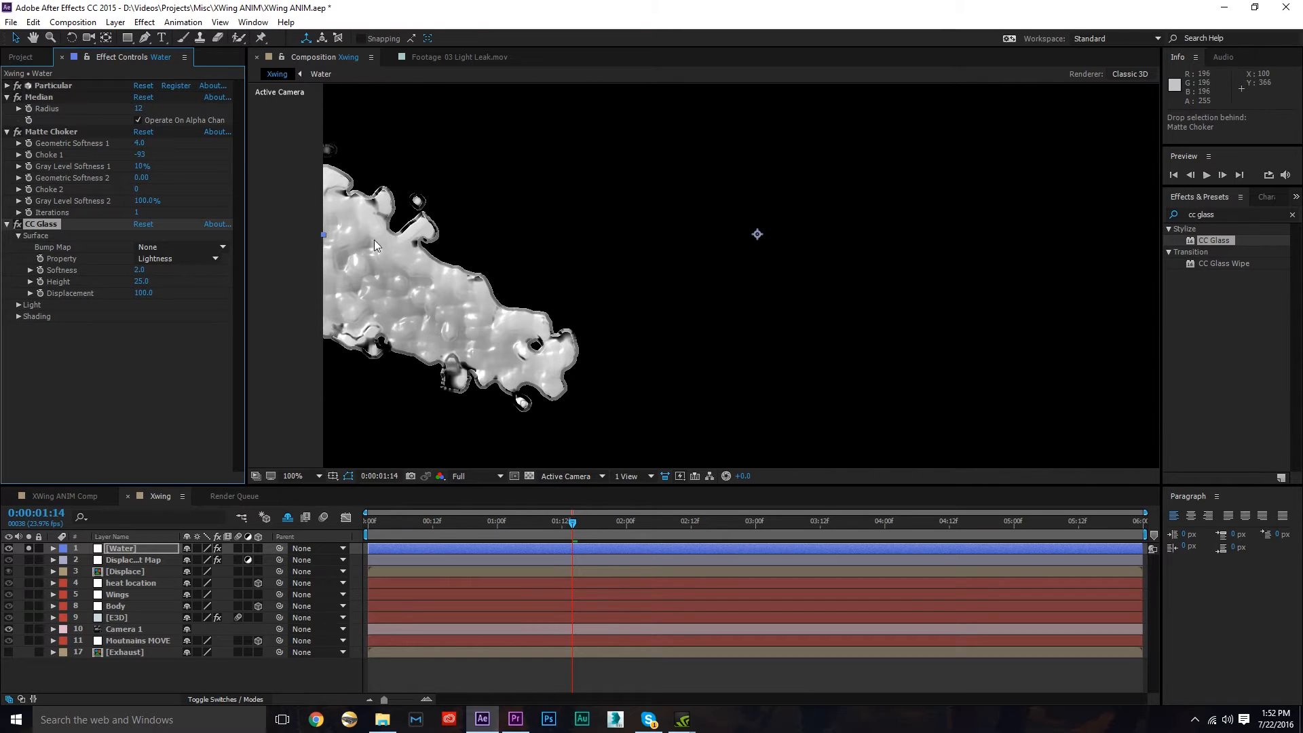
left_click_drag(141, 281, 165, 285)
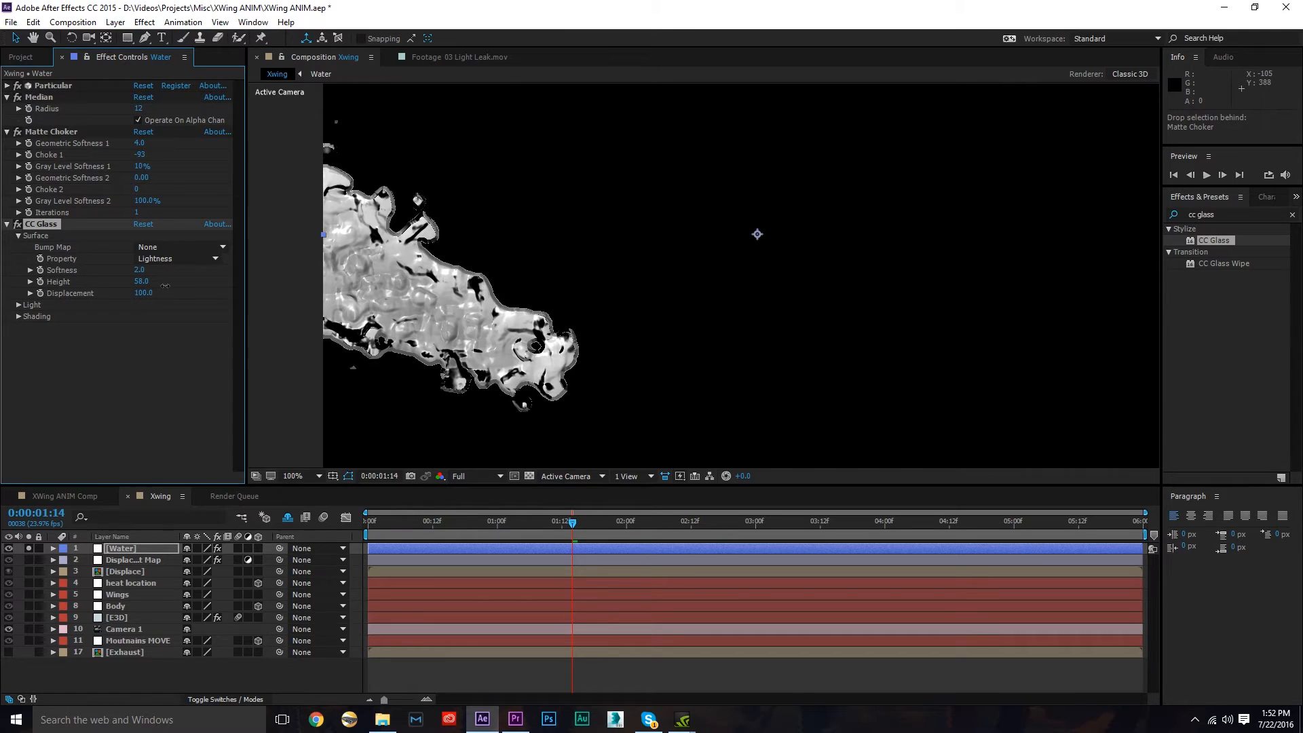
left_click(143, 292)
type("0")
key("Return")
- Set the Diffuse value in the CC Glass shading settings to 5
left_click(19, 316)
left_click(142, 339)
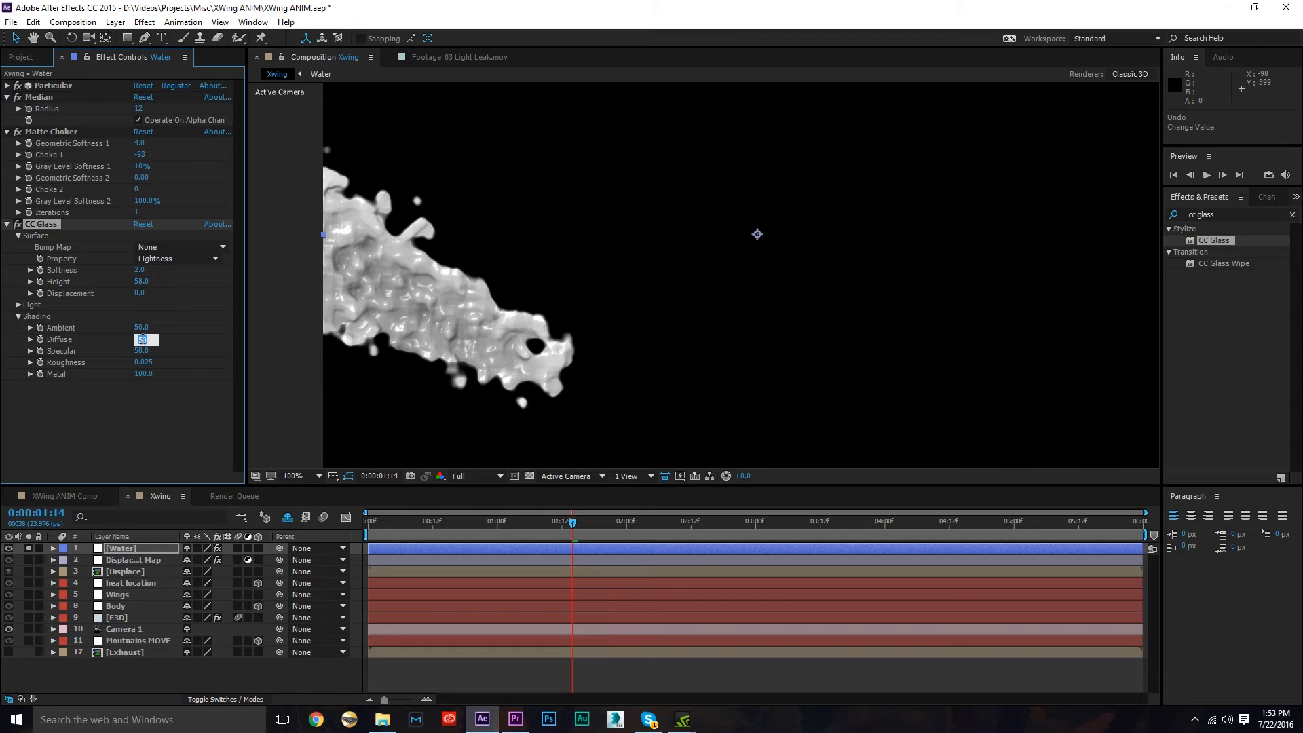
type("5")
key("Return")
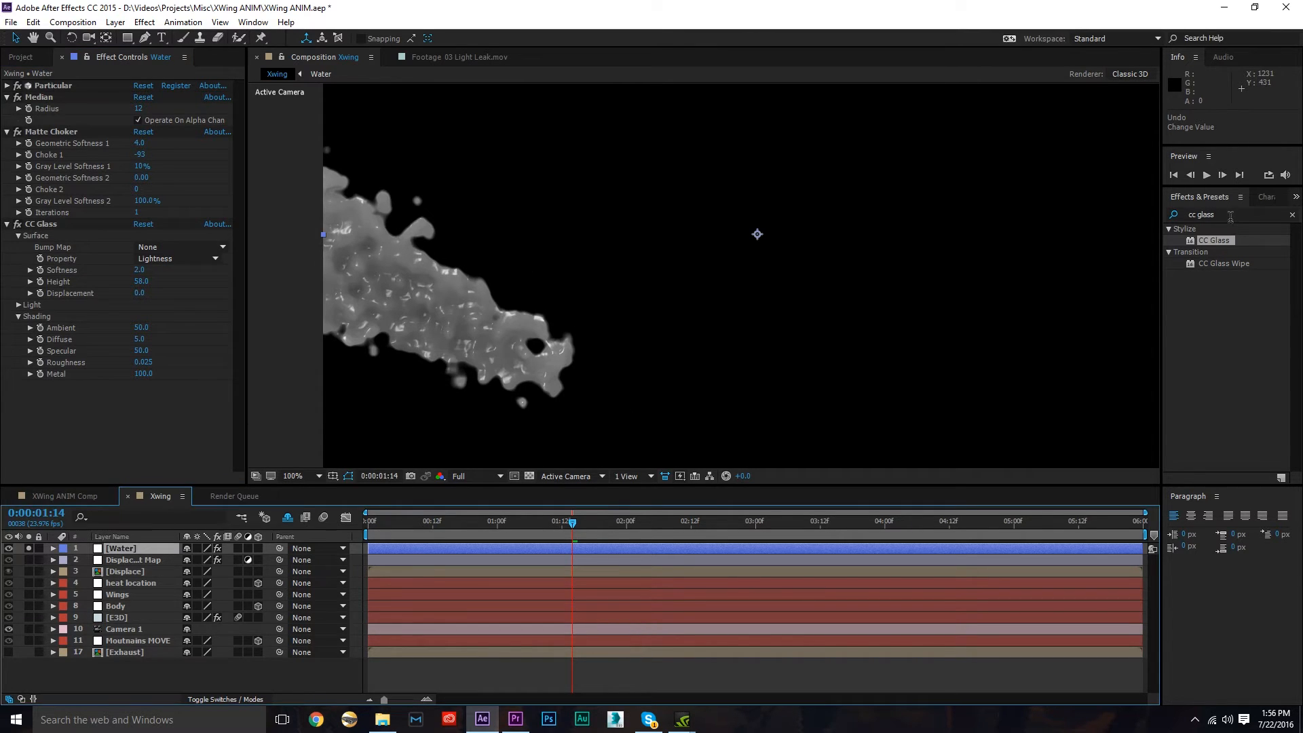
- Apply CC Force Motion Blur to the Water solid after CC Glass
left_click(1194, 215)
type("force")
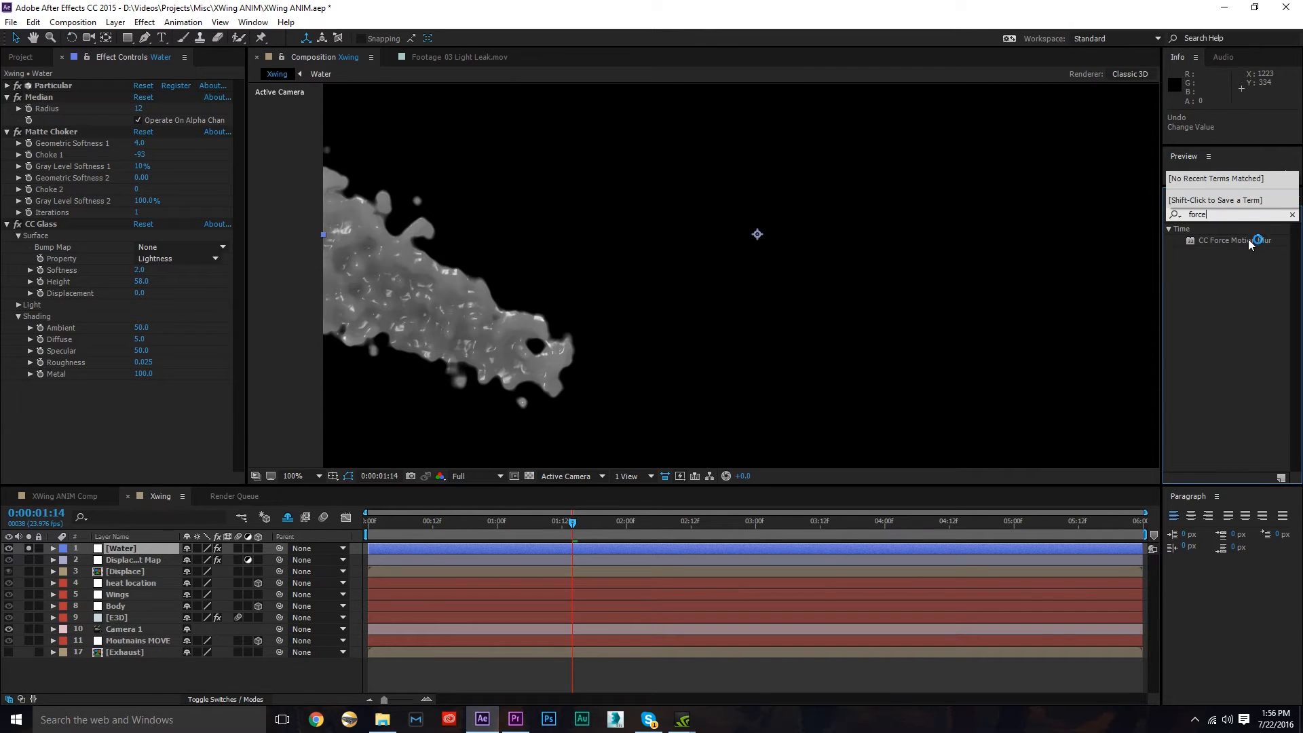
left_click_drag(1256, 241, 181, 417)
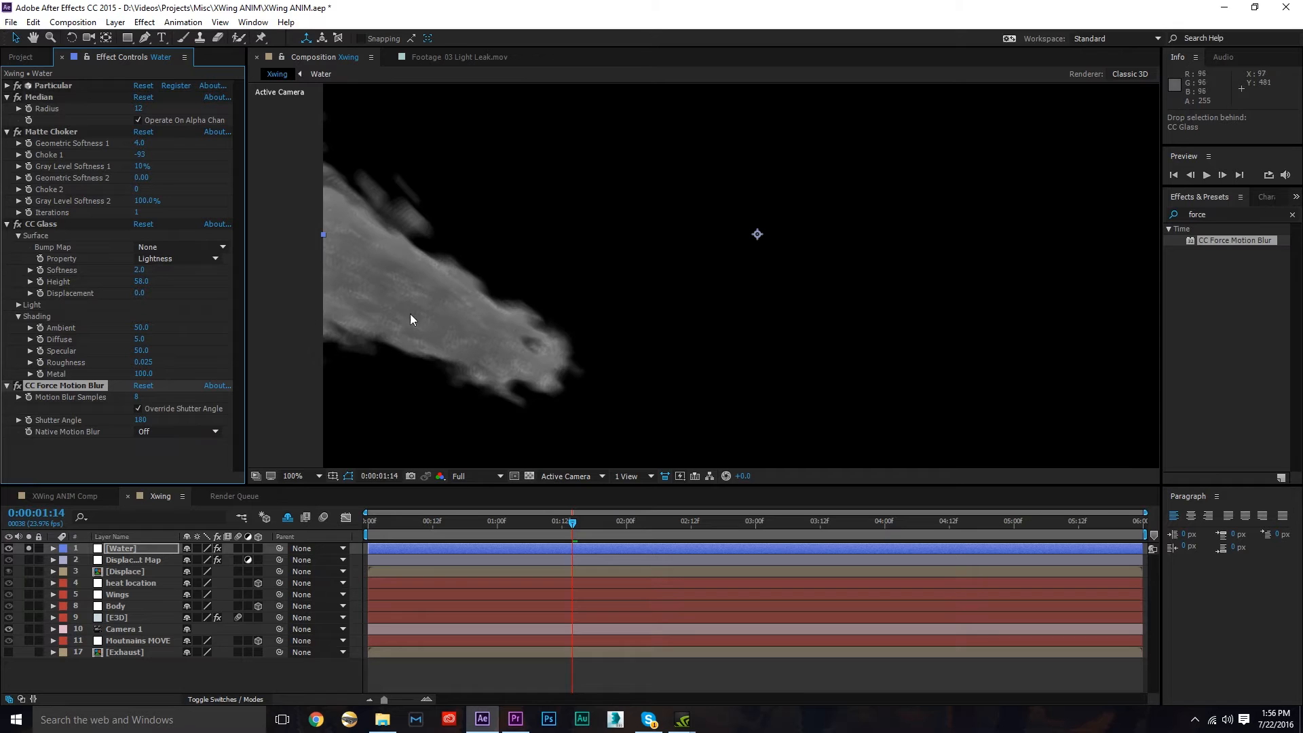
- Apply Fast Blur to the Water solid after CC Force Motion Blur, with Horizontal blur dimensions and a blurriness of 23
left_click(1213, 214)
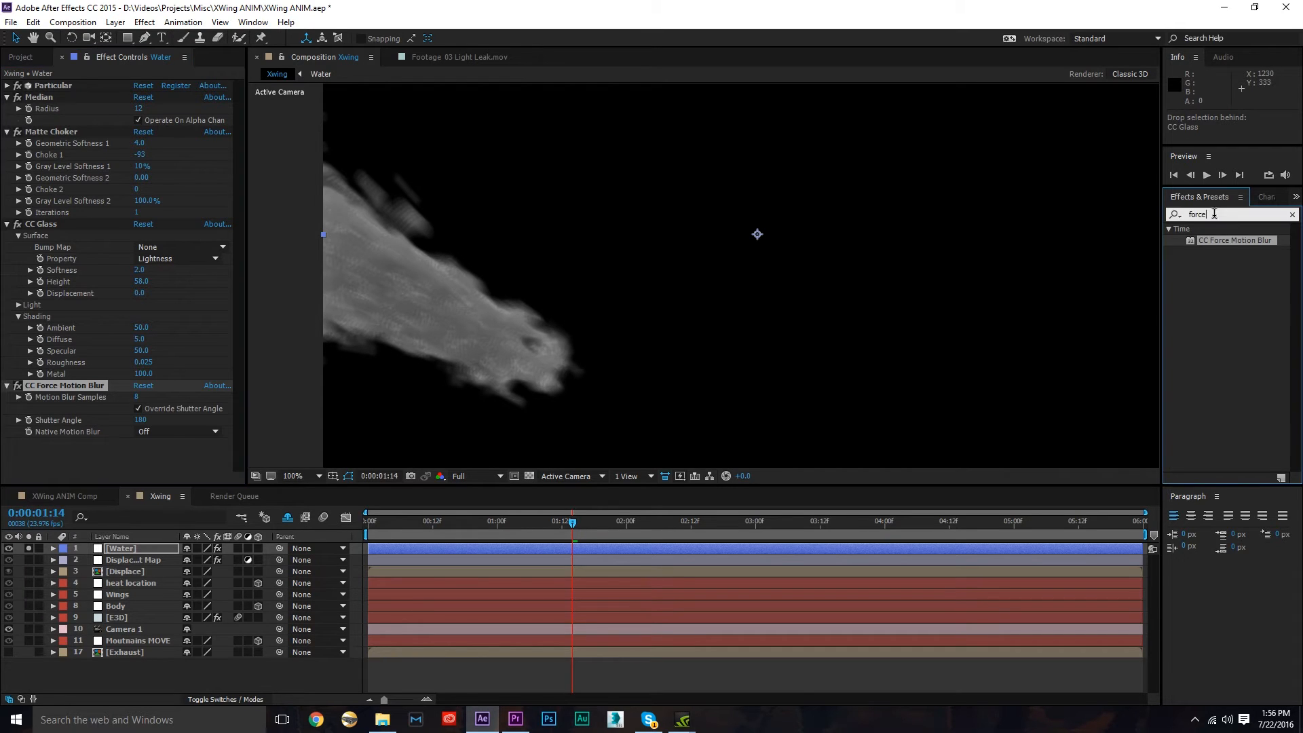
type("fast b")
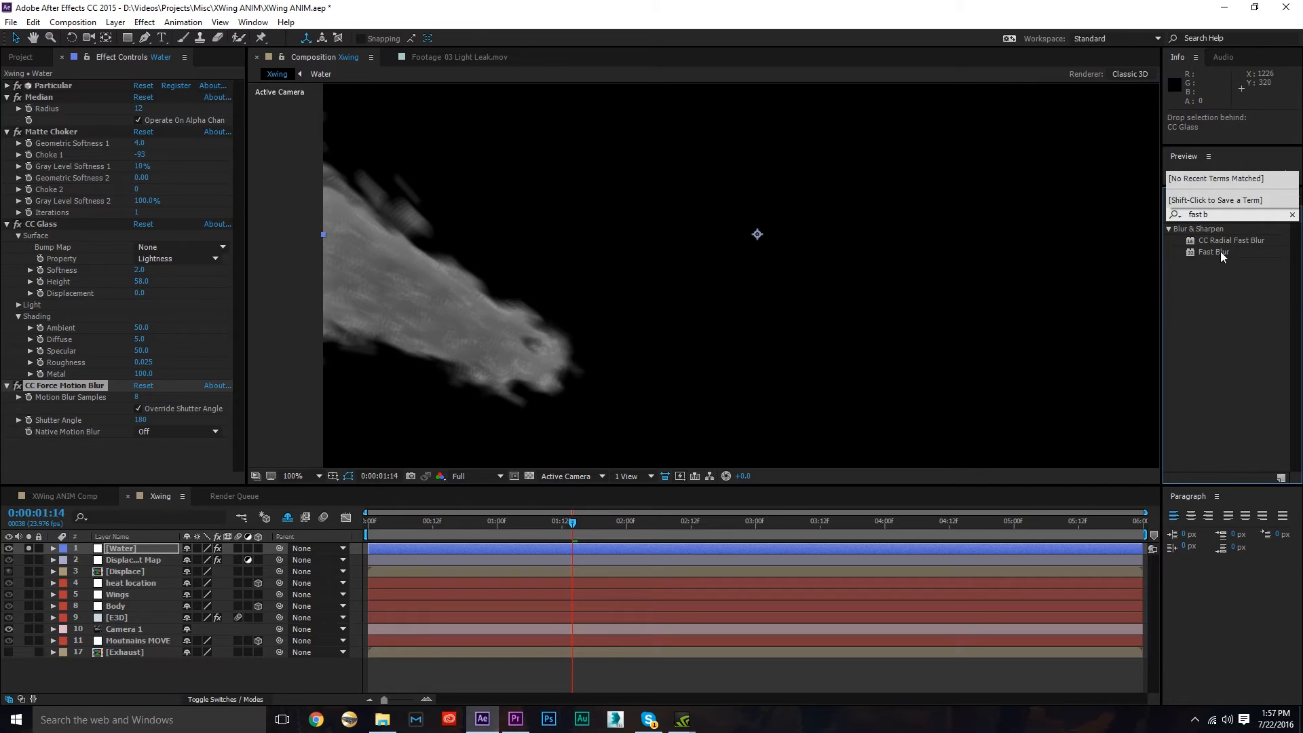
left_click_drag(1214, 251, 181, 448)
left_click(145, 465)
left_click(175, 495)
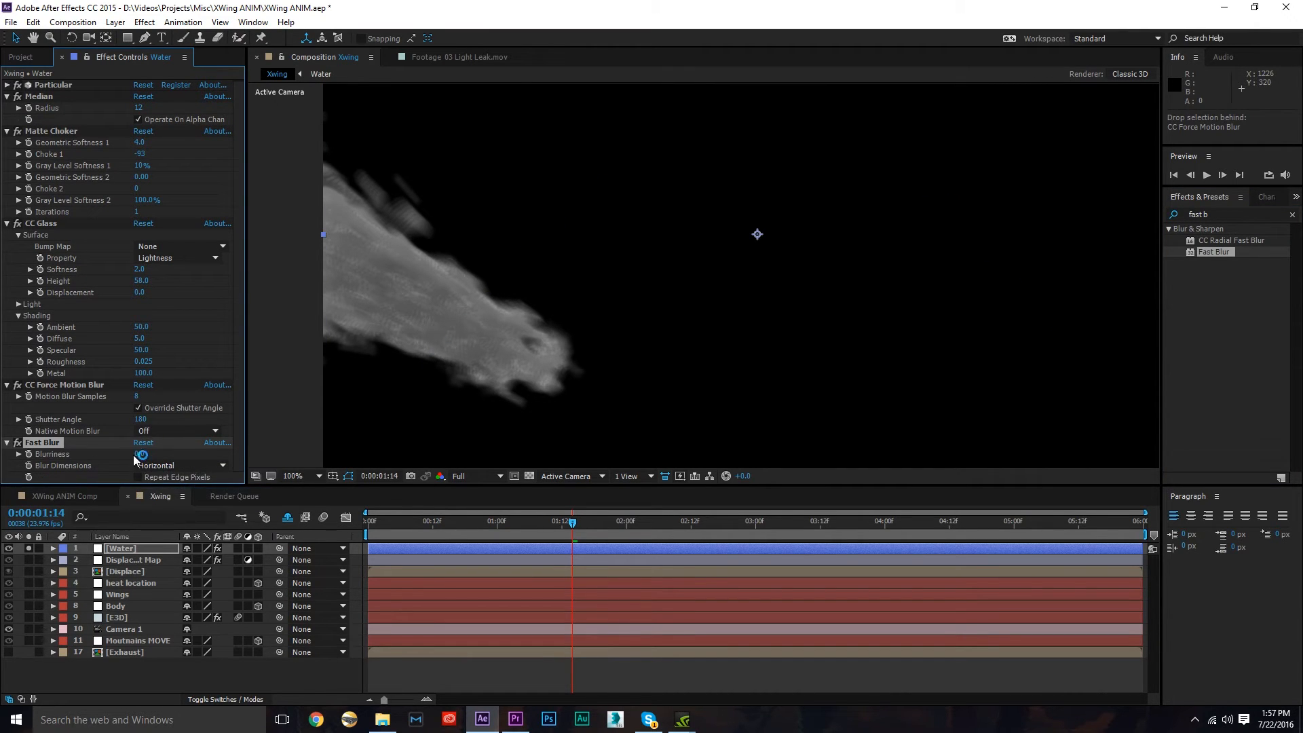
left_click_drag(139, 454, 156, 453)
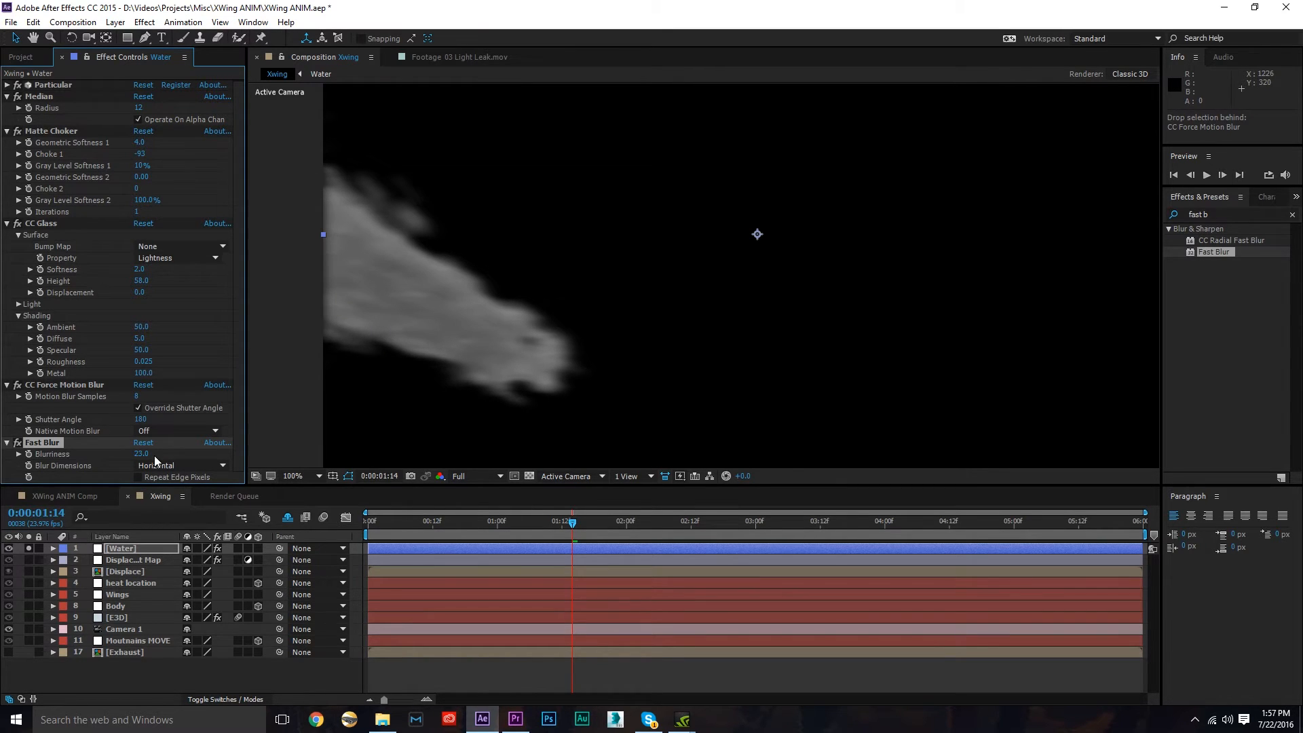
- Apply the Curves color correction to the Water solid after Fast Blur
left_click(1208, 214)
type("curves")
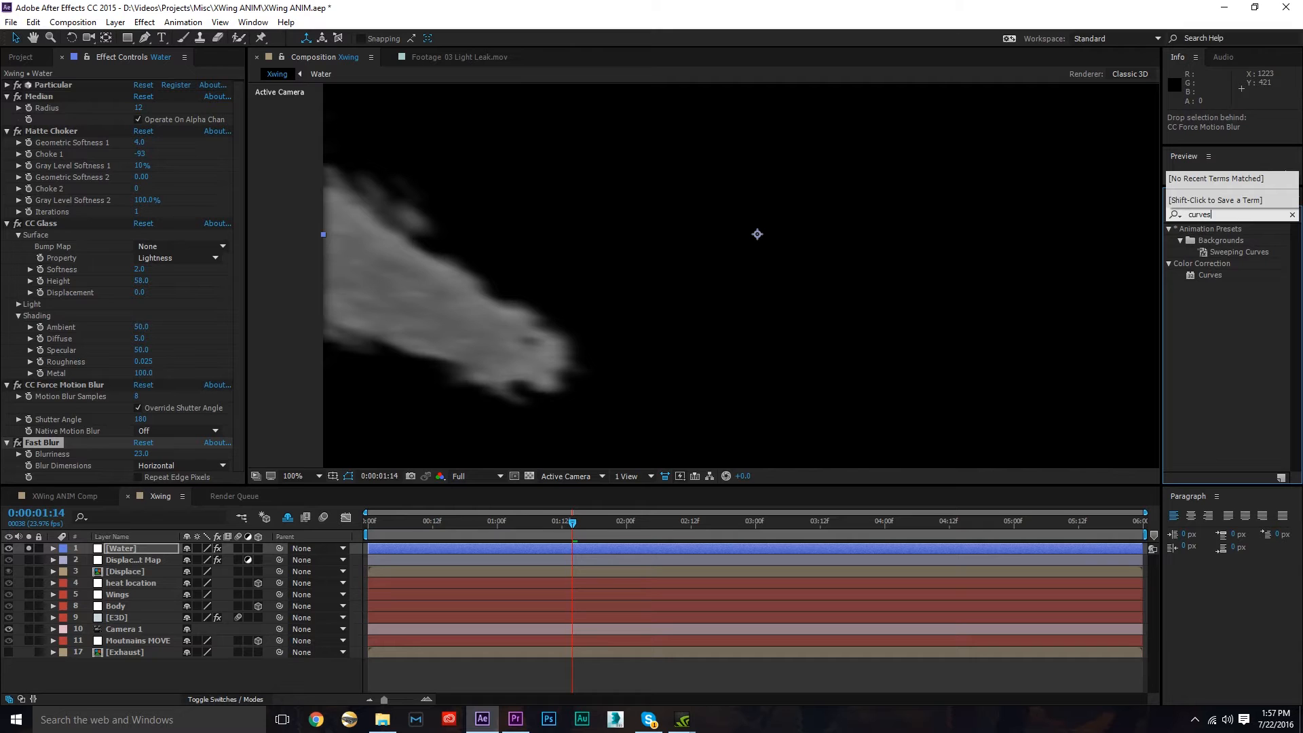
left_click_drag(1197, 275, 117, 456)
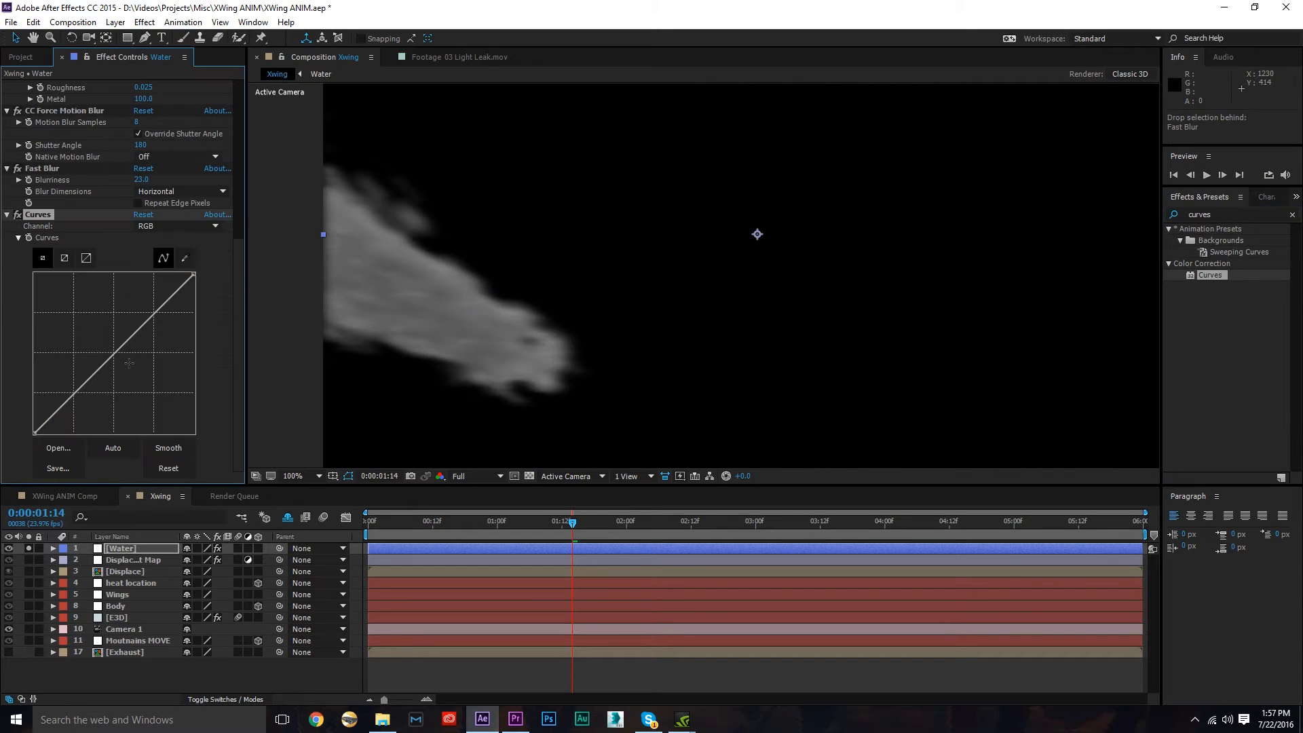
- Tint the water bluish by slightly raising the midtones of the Blue curve and lowering those of the Red curve
left_click(203, 230)
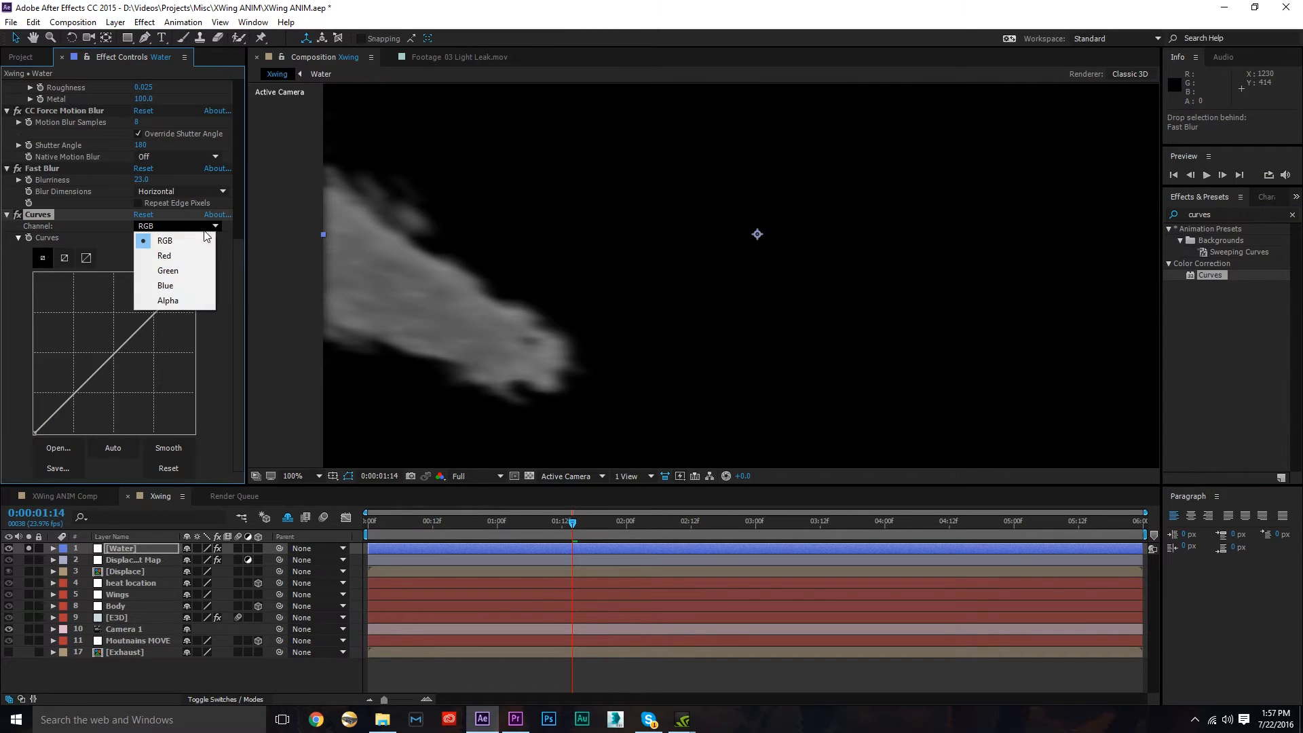
left_click(189, 288)
left_click_drag(116, 352, 109, 348)
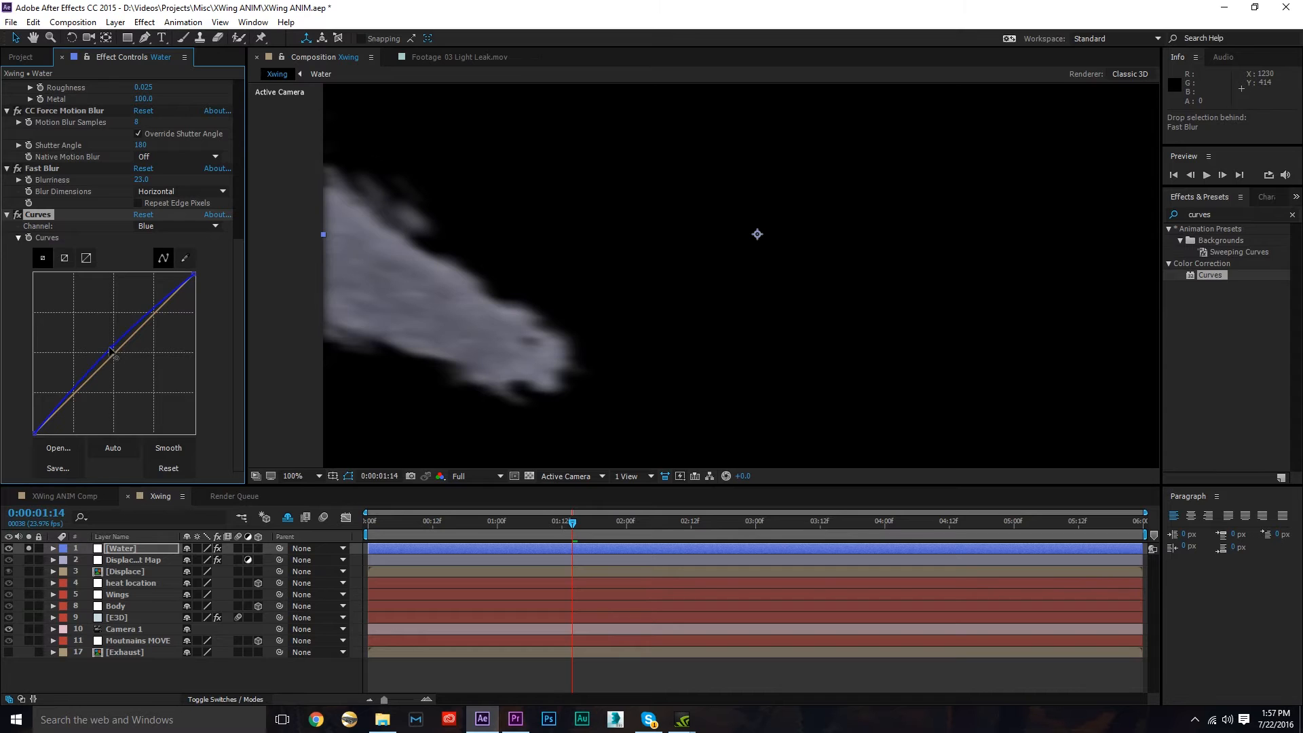
left_click(178, 226)
left_click(163, 252)
left_click_drag(109, 347, 113, 349)
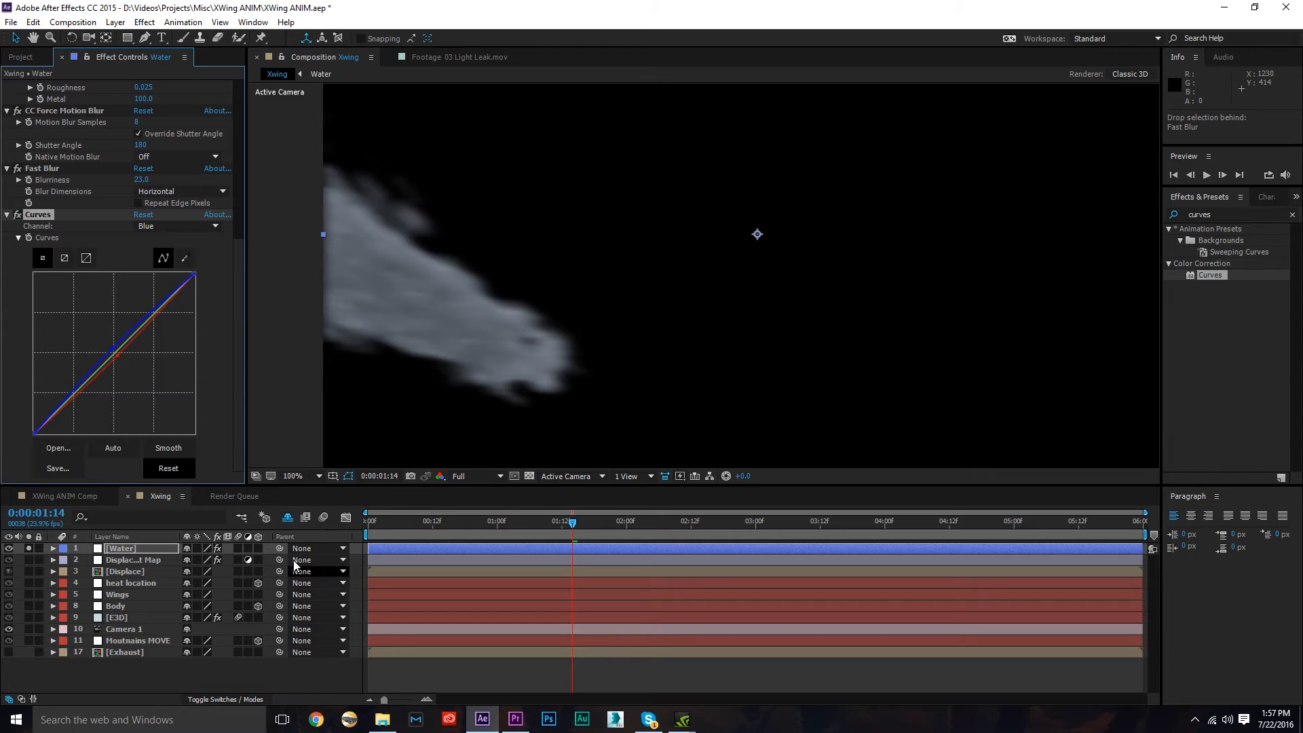
- Turn on motion blur for the Water layer and for the whole composition
left_click(238, 548)
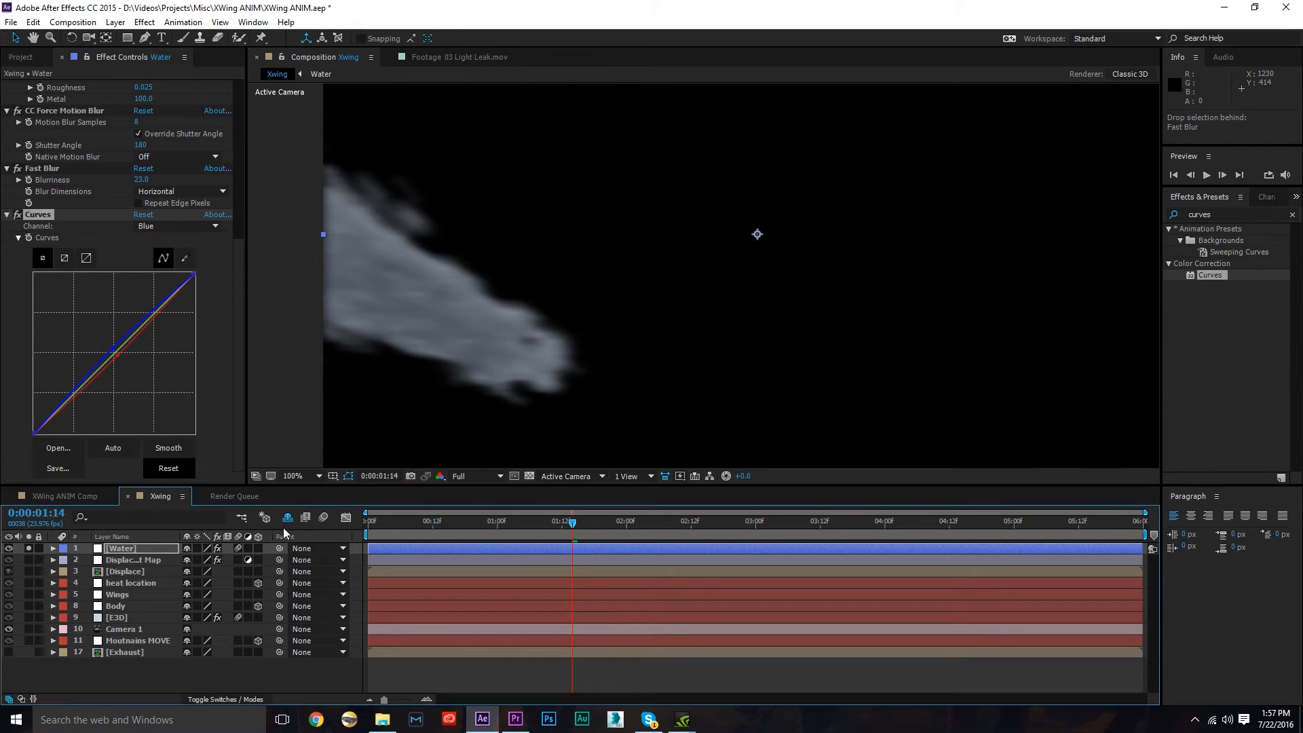
left_click(323, 520)
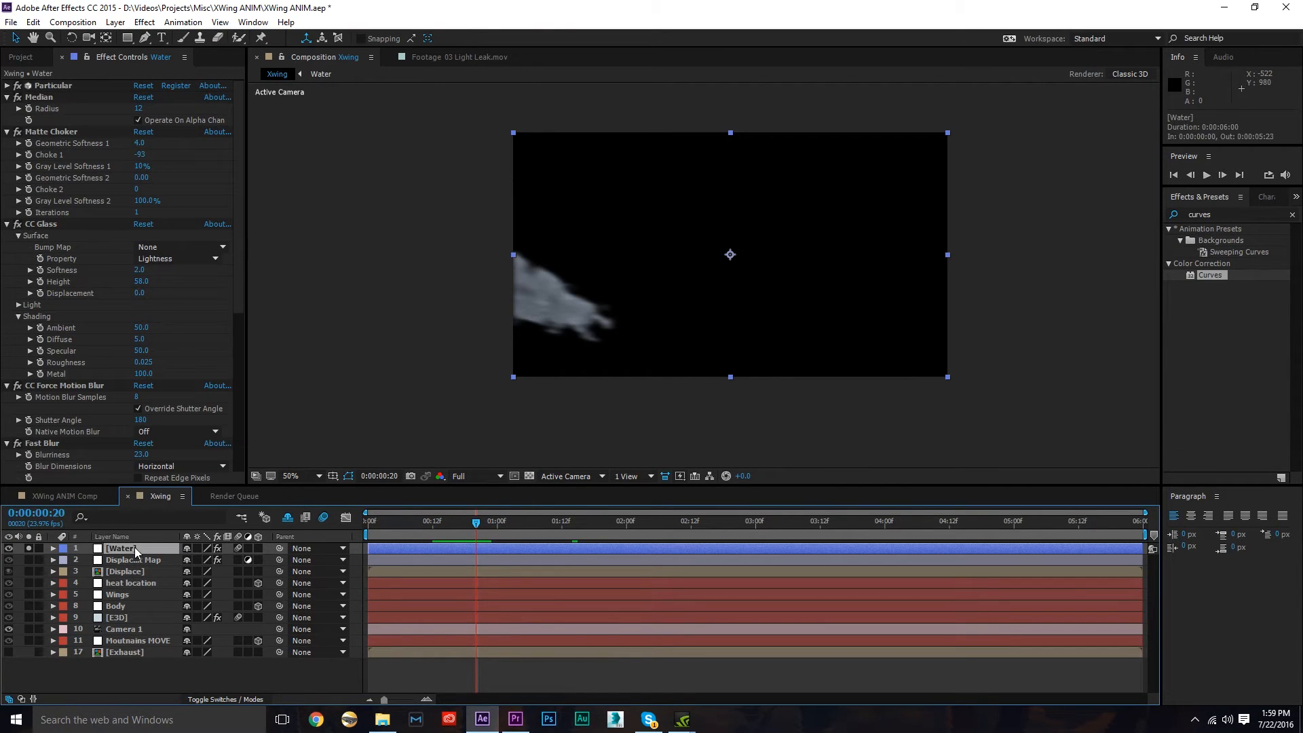
- Move the Water layer directly below the E3D layer and turn off its solo to show the full scene
left_click_drag(135, 547, 148, 620)
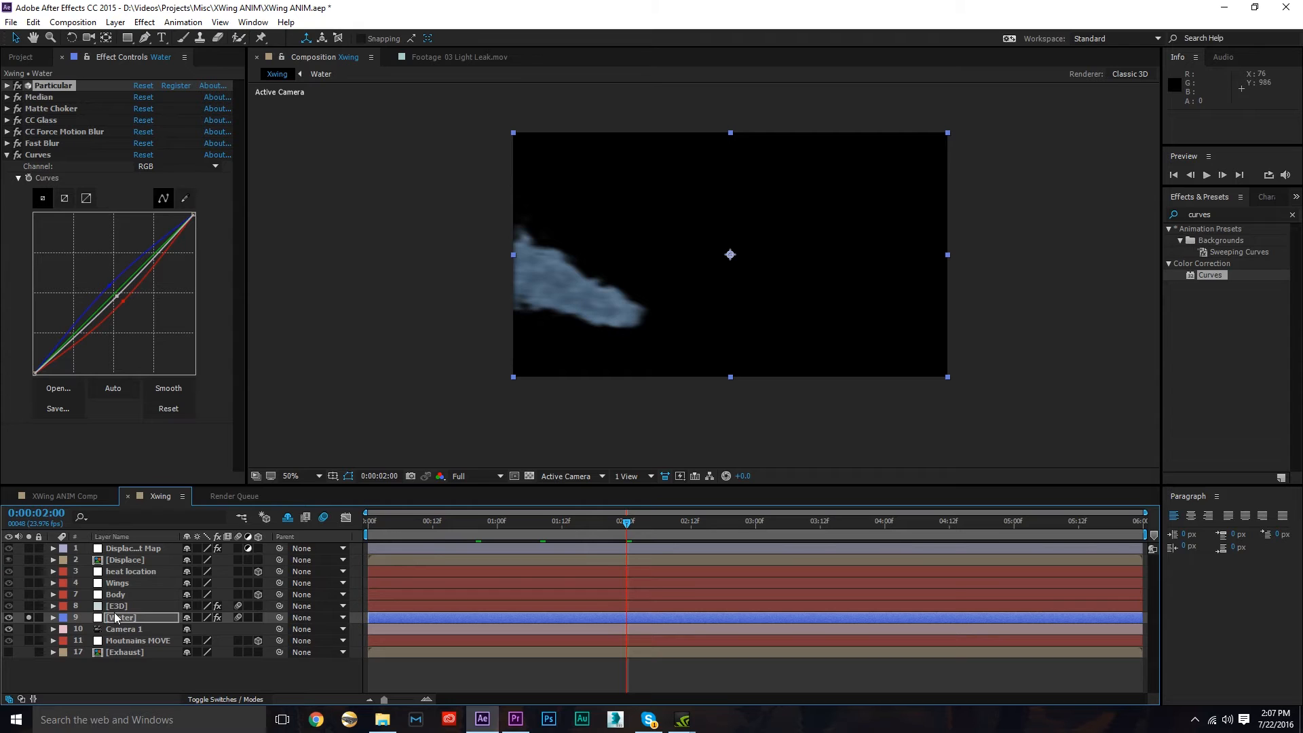
left_click(28, 616)
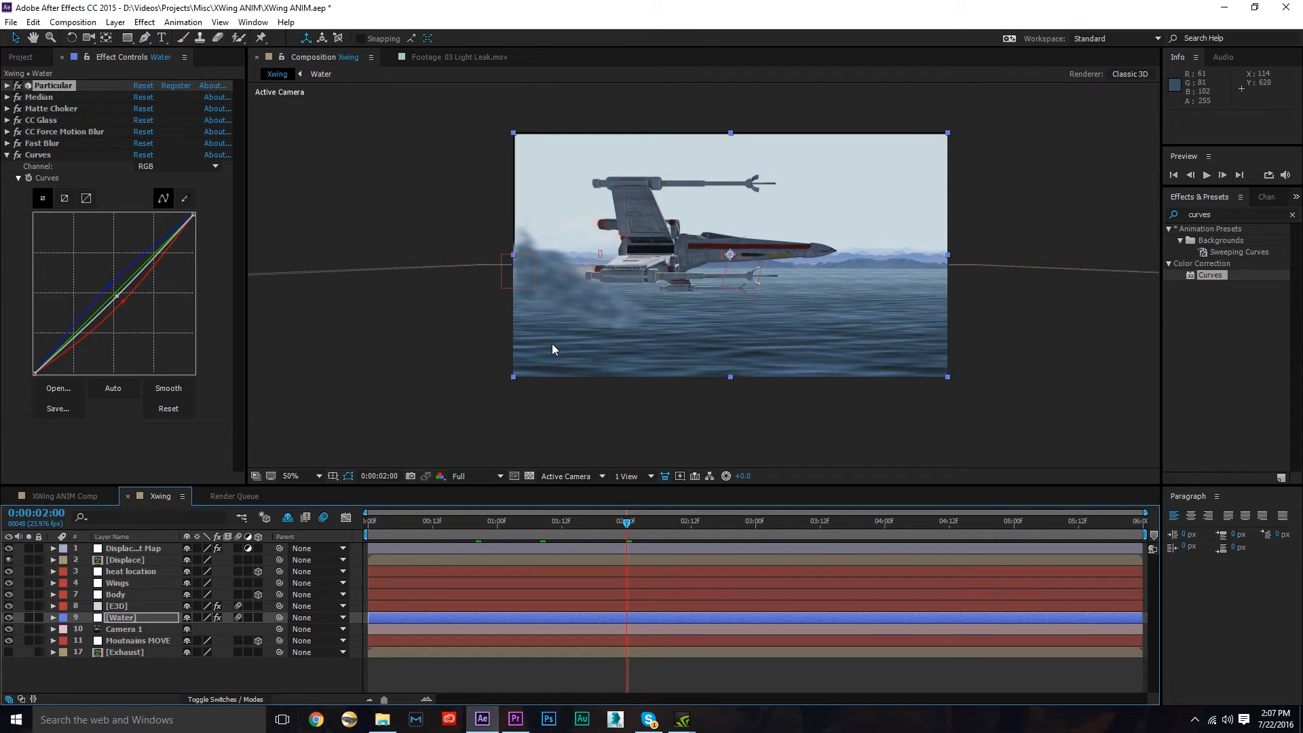
left_click(34, 156)
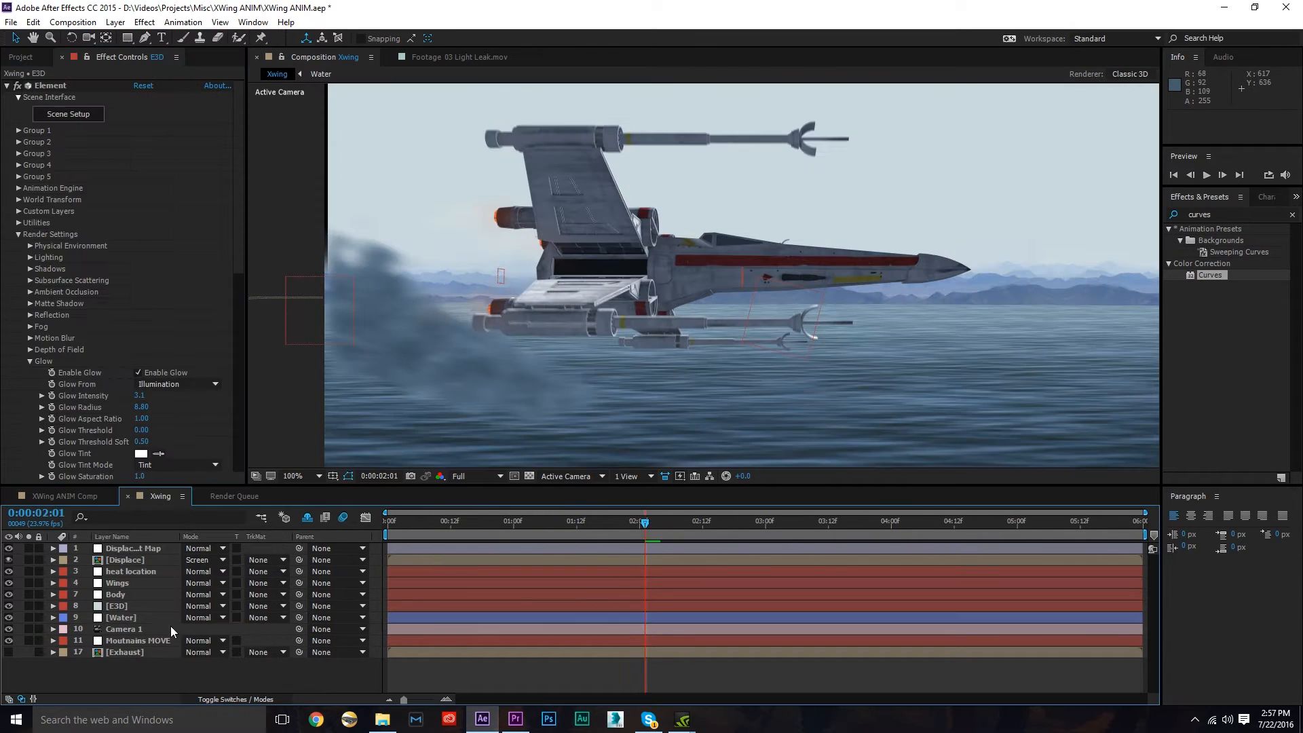
- Duplicate the Water layer and strip the upper copy of every effect from Median to Curves, keeping only Particular
left_click(131, 618)
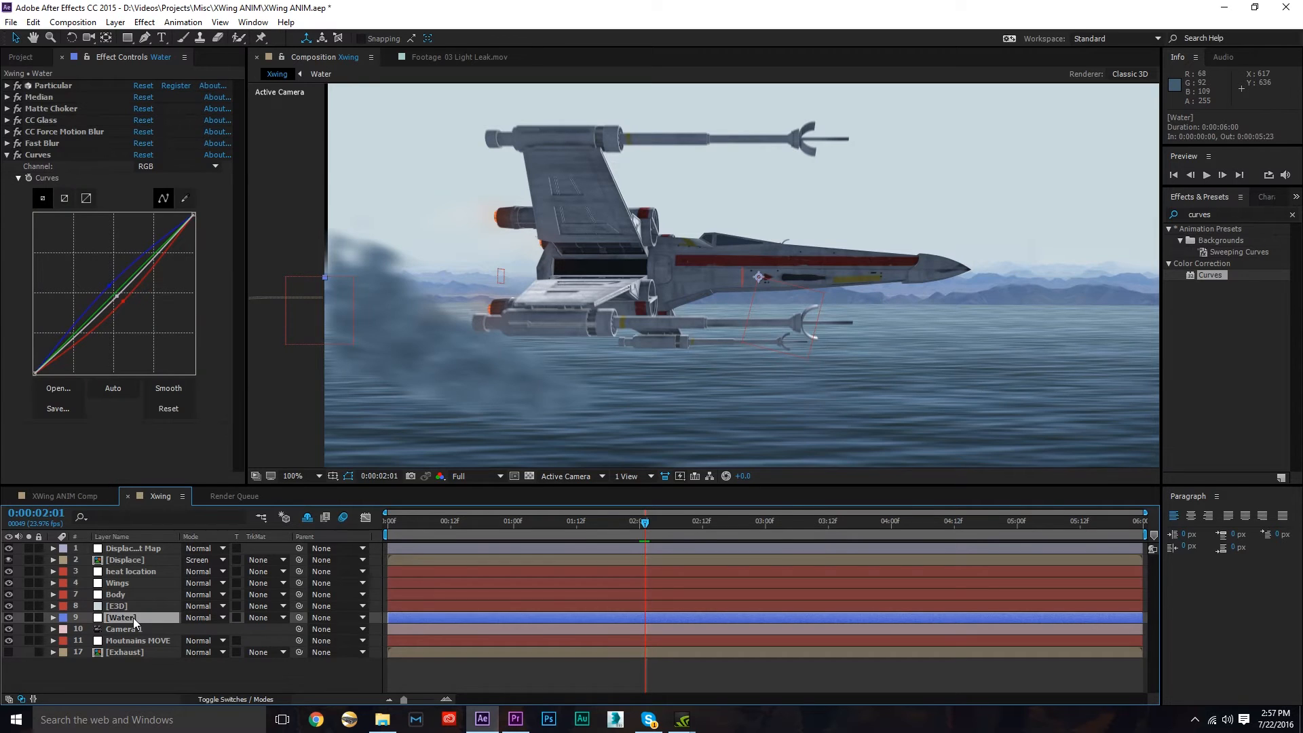
key("ctrl+d")
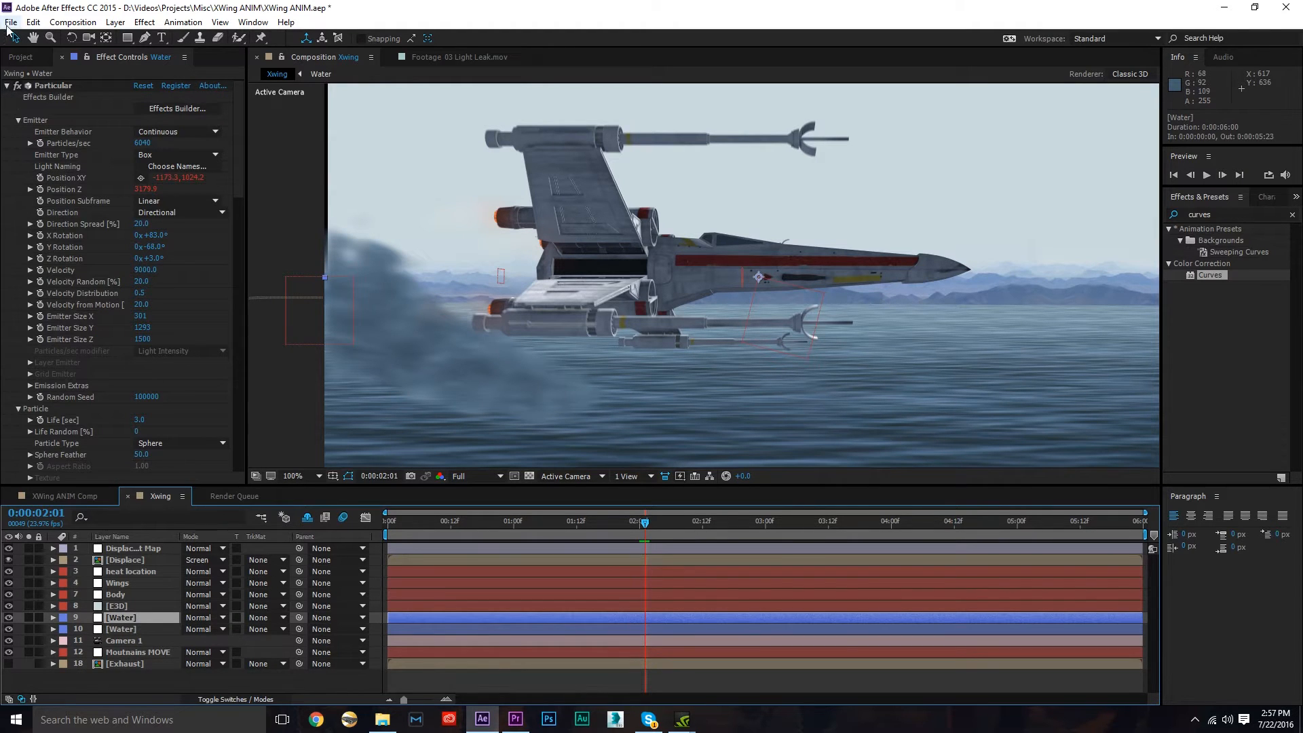
left_click(7, 86)
left_click(7, 97)
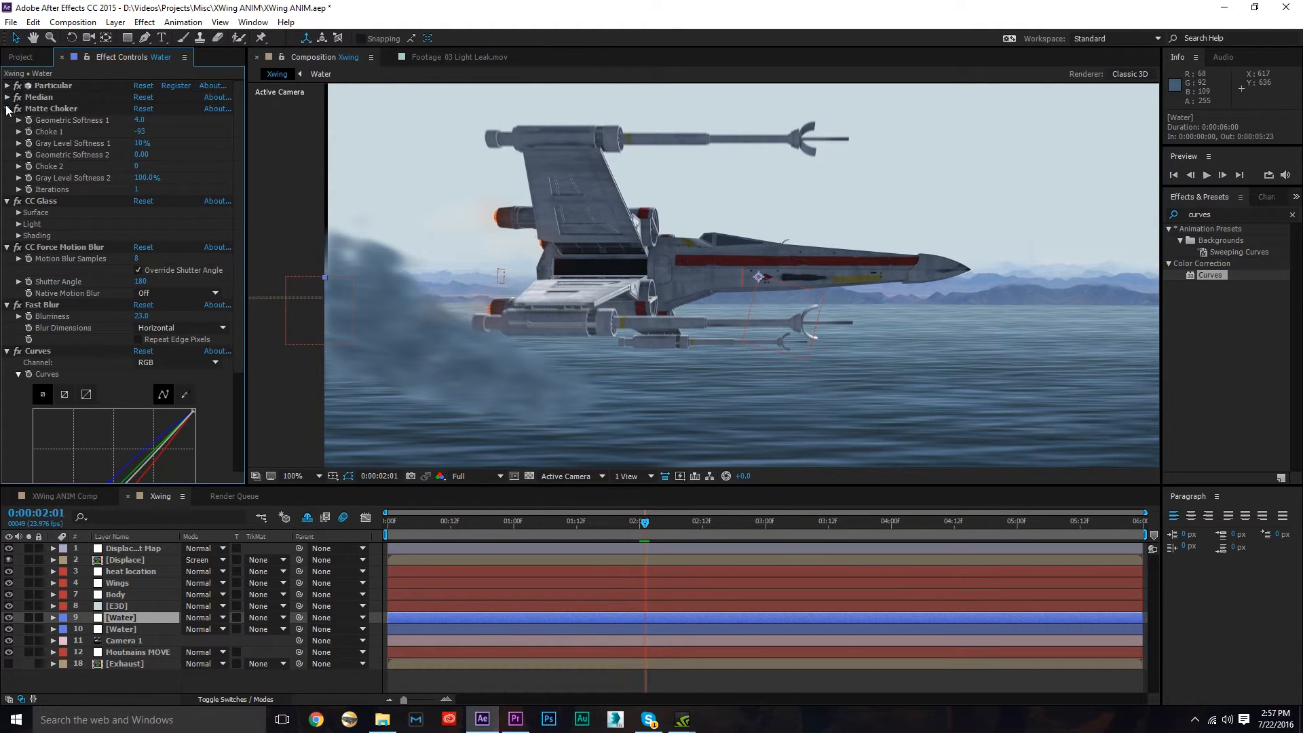
left_click(7, 109)
left_click(7, 121)
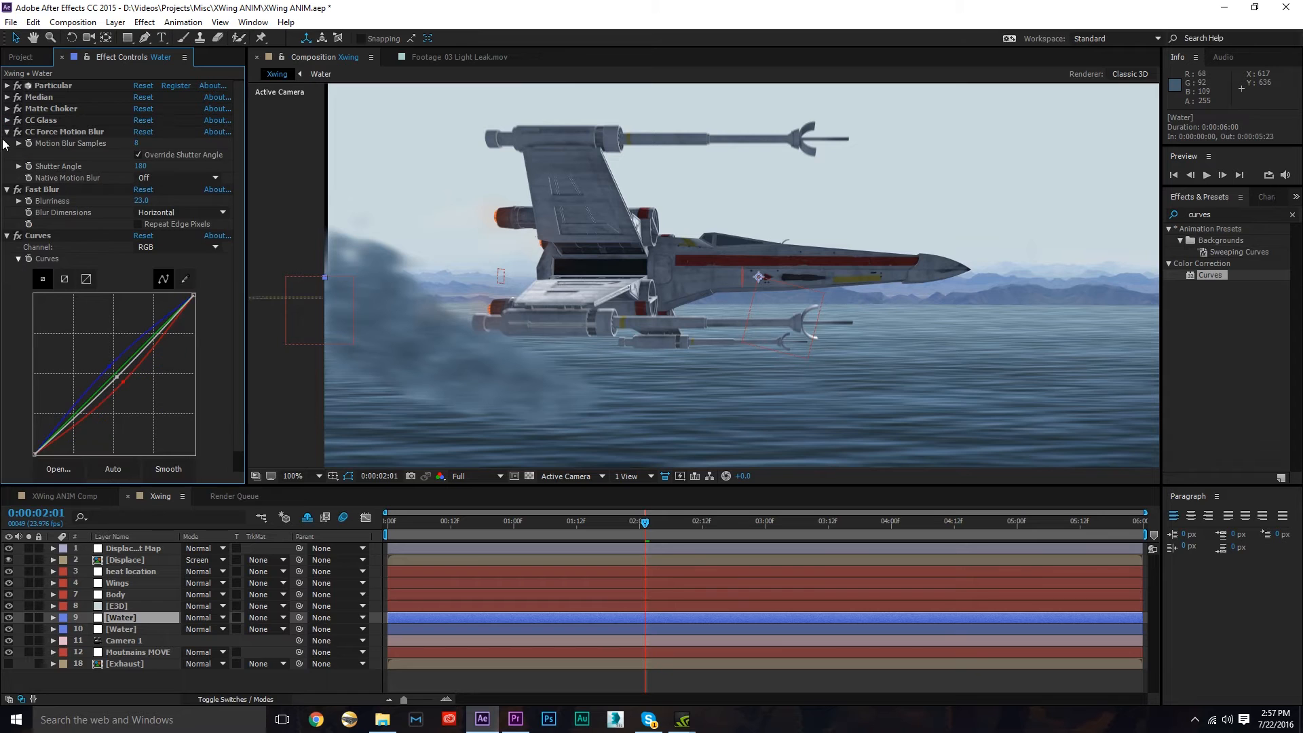
left_click(7, 131)
left_click(7, 143)
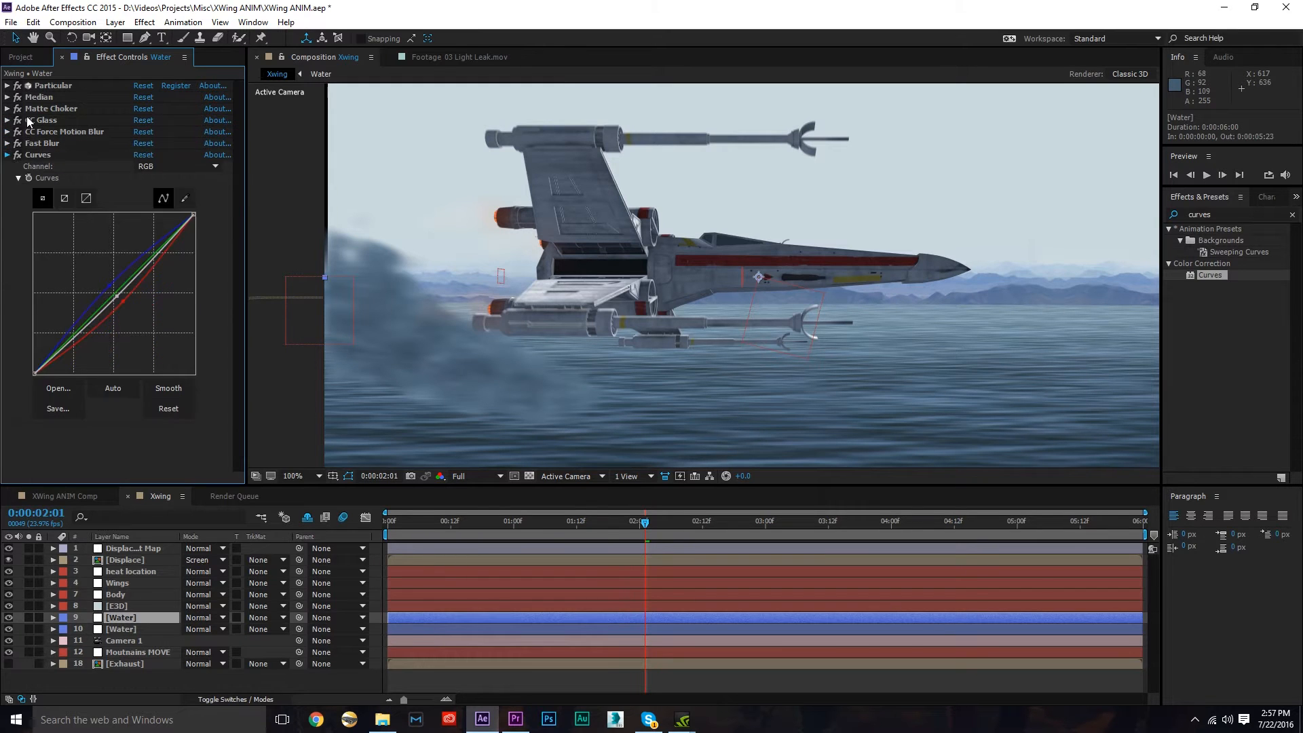
left_click(7, 155)
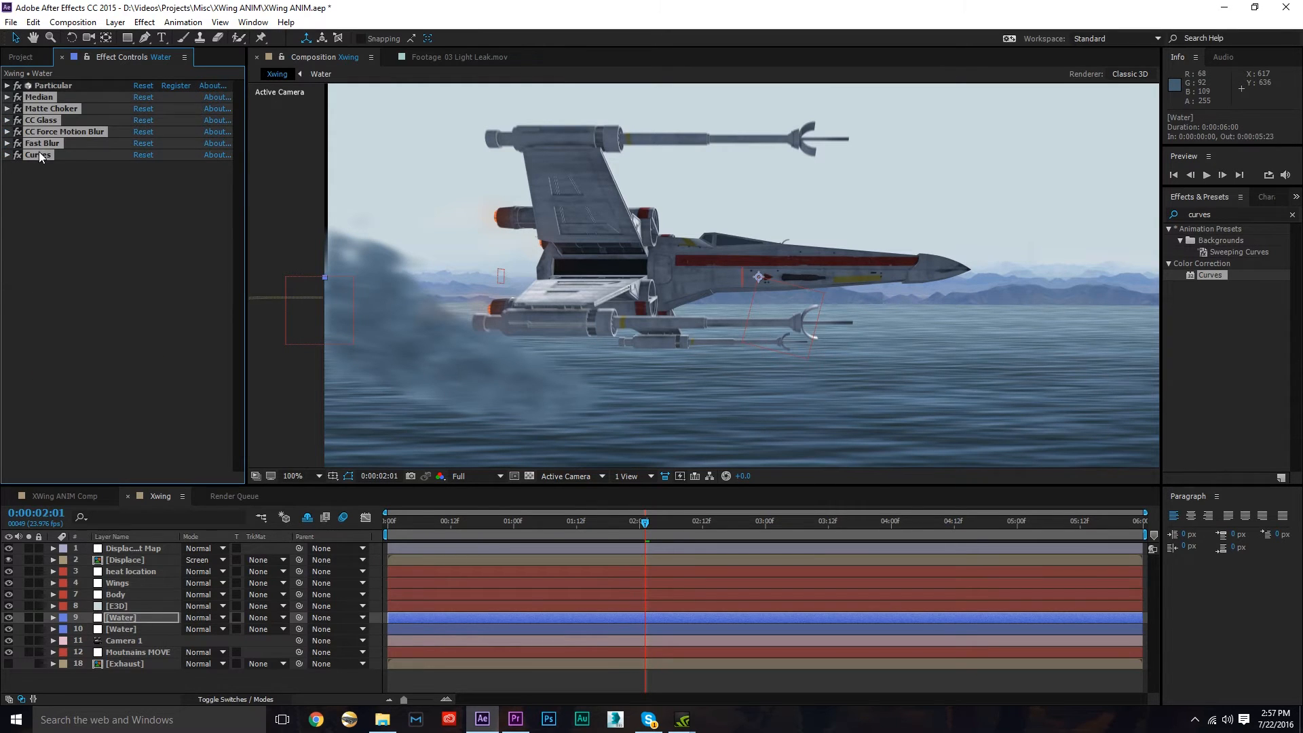
- Set Particular's Direction Spread to 30 on the upper Water layer and change that layer's blending mode to Soft Light
left_click(7, 85)
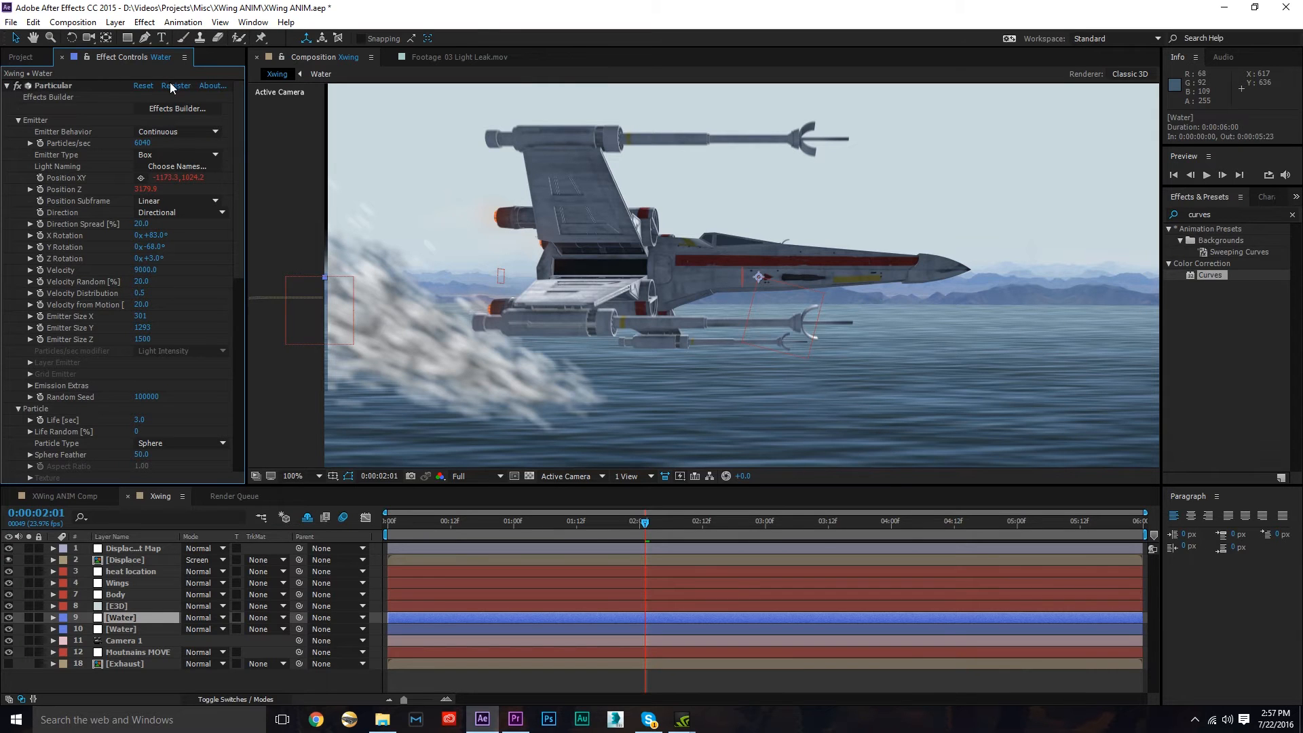
left_click(139, 223)
type("30")
key("Return")
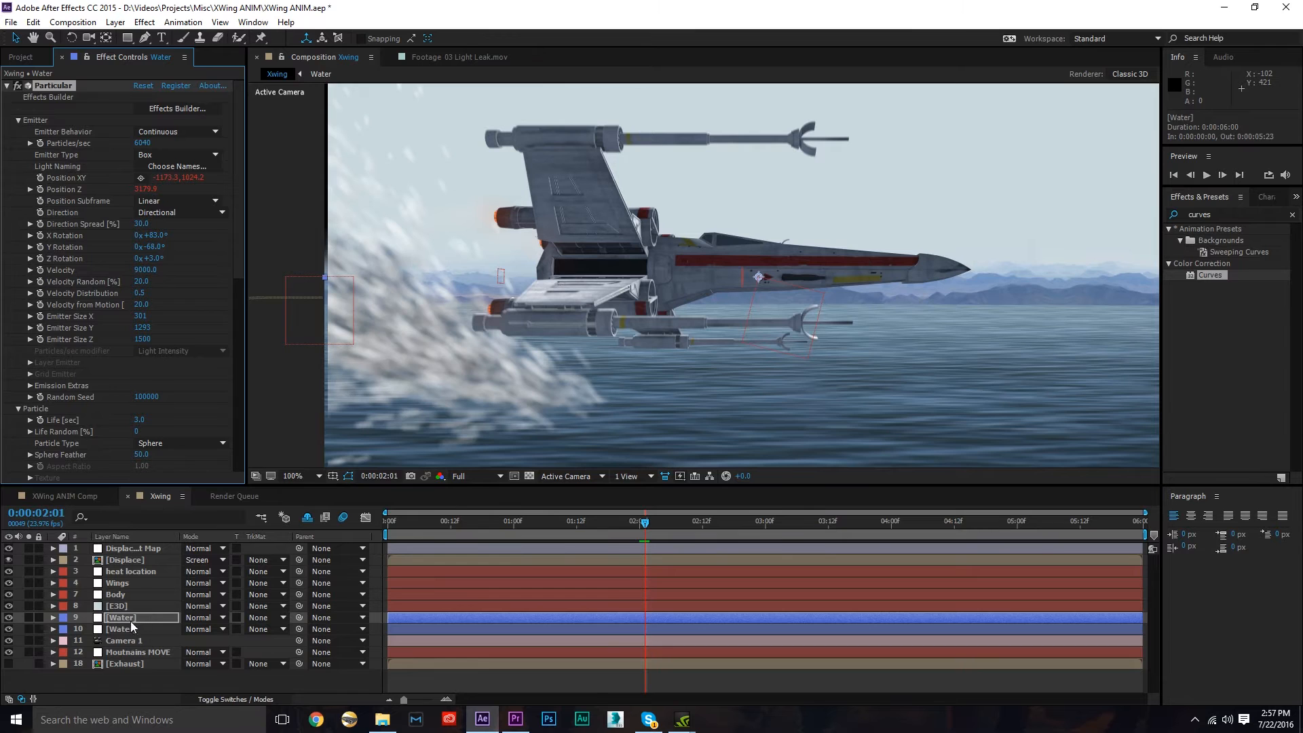
left_click(201, 617)
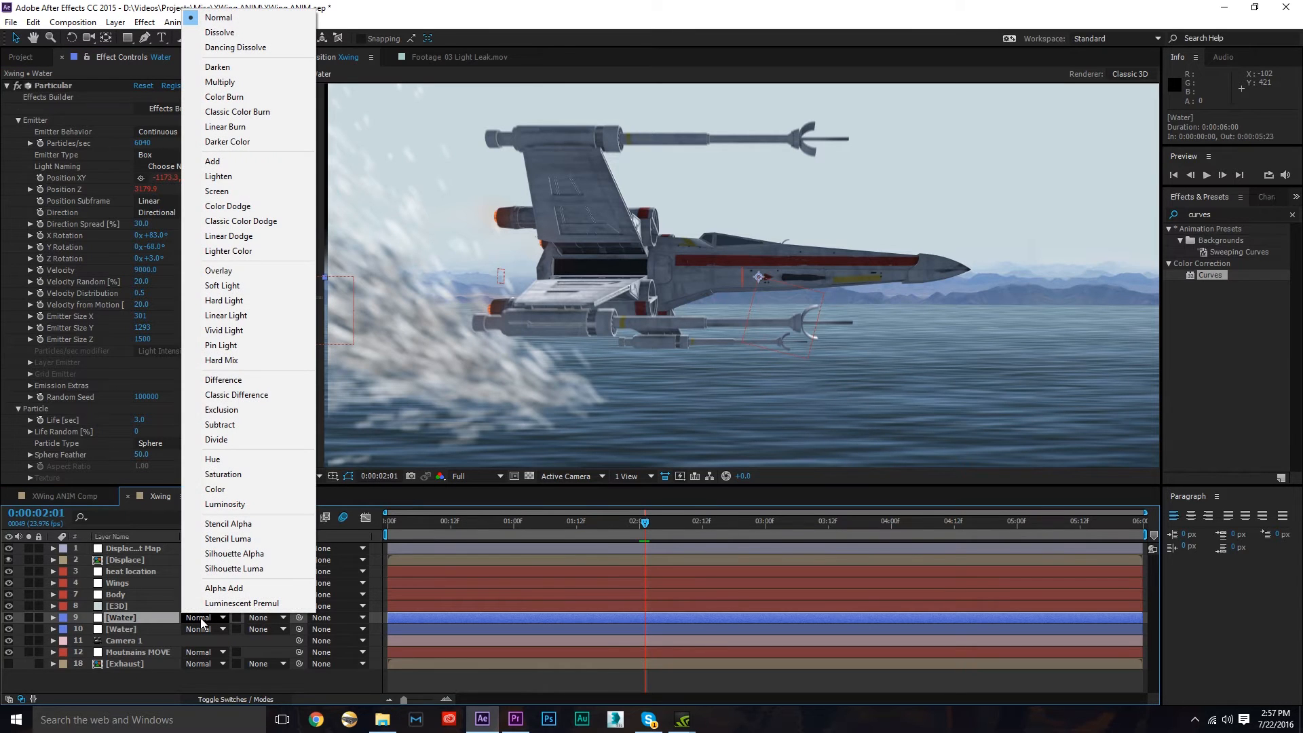
left_click(245, 285)
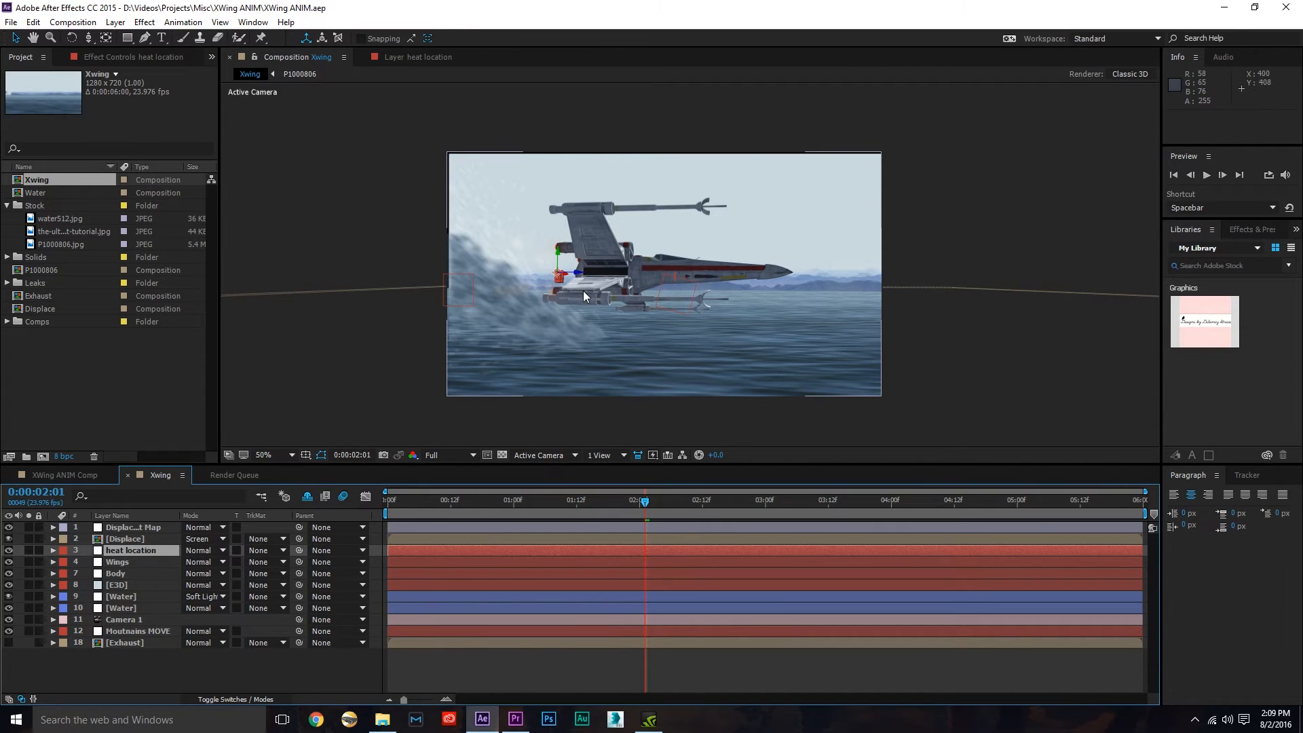
- Turn off the composition's motion blur and move Camera 1 closer to the X-wing with the Track Z Camera Tool
left_click(343, 496)
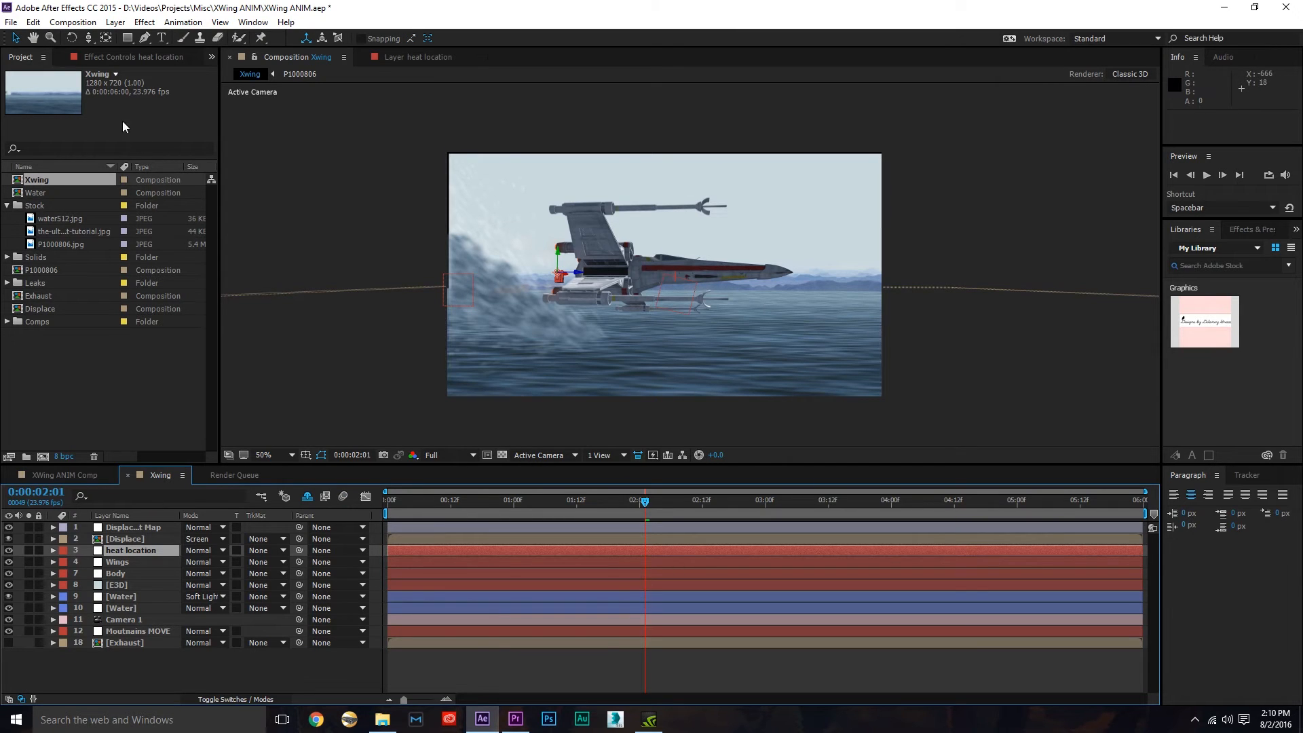
left_click(87, 40)
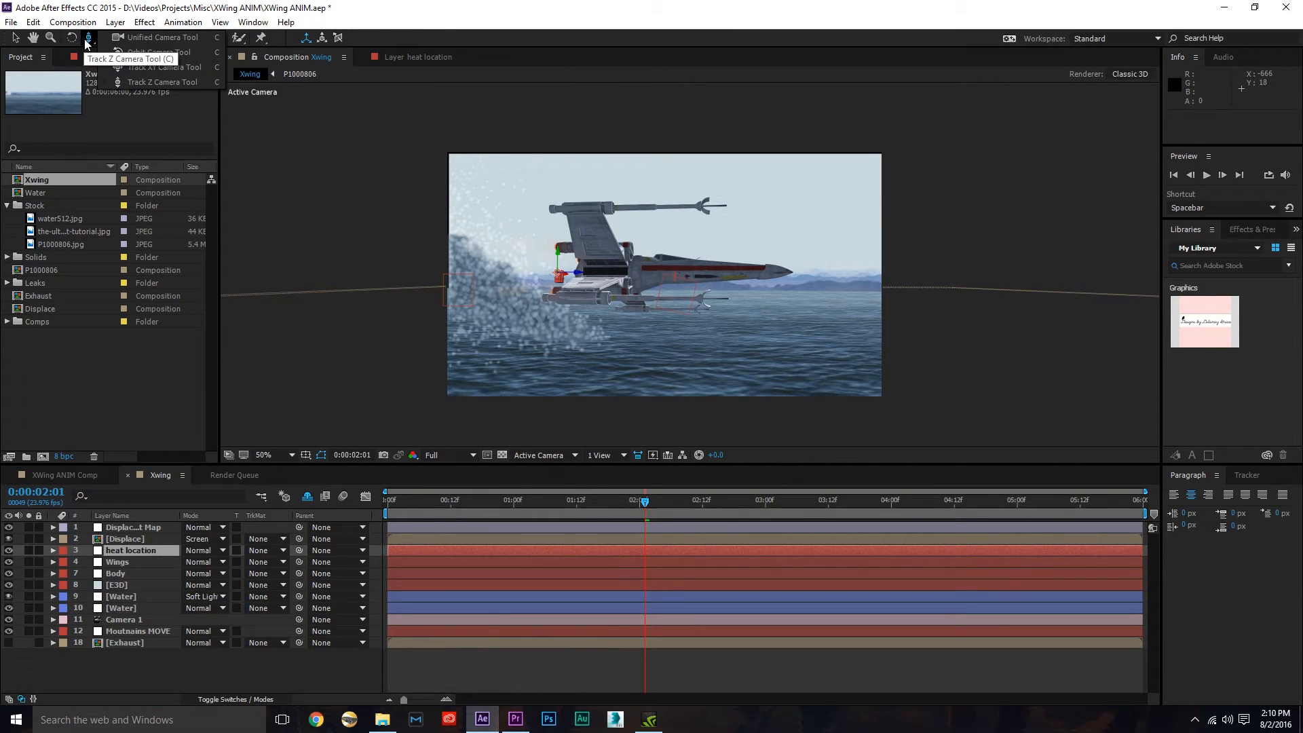
left_click(170, 78)
left_click_drag(496, 242, 626, 299)
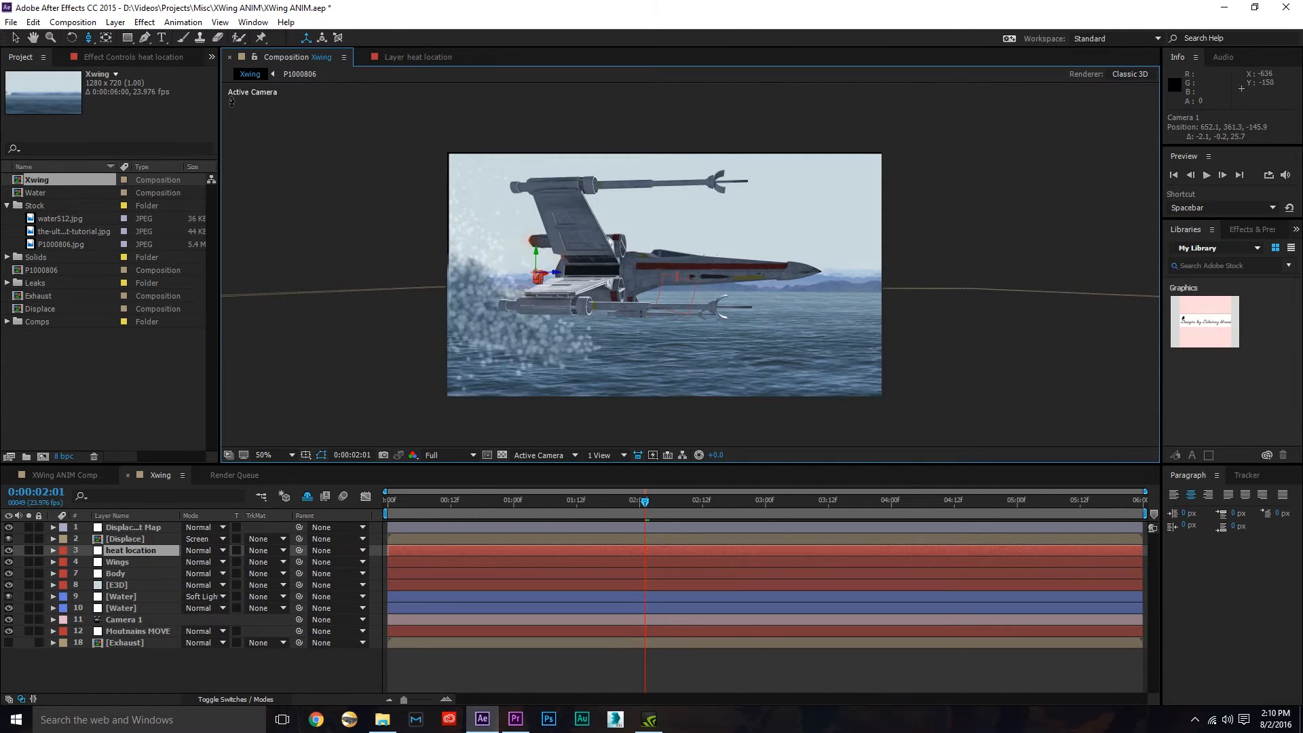
- Orbit Camera 1 around the X-wing to a rear three-quarter view of its glowing engines
left_click(90, 38)
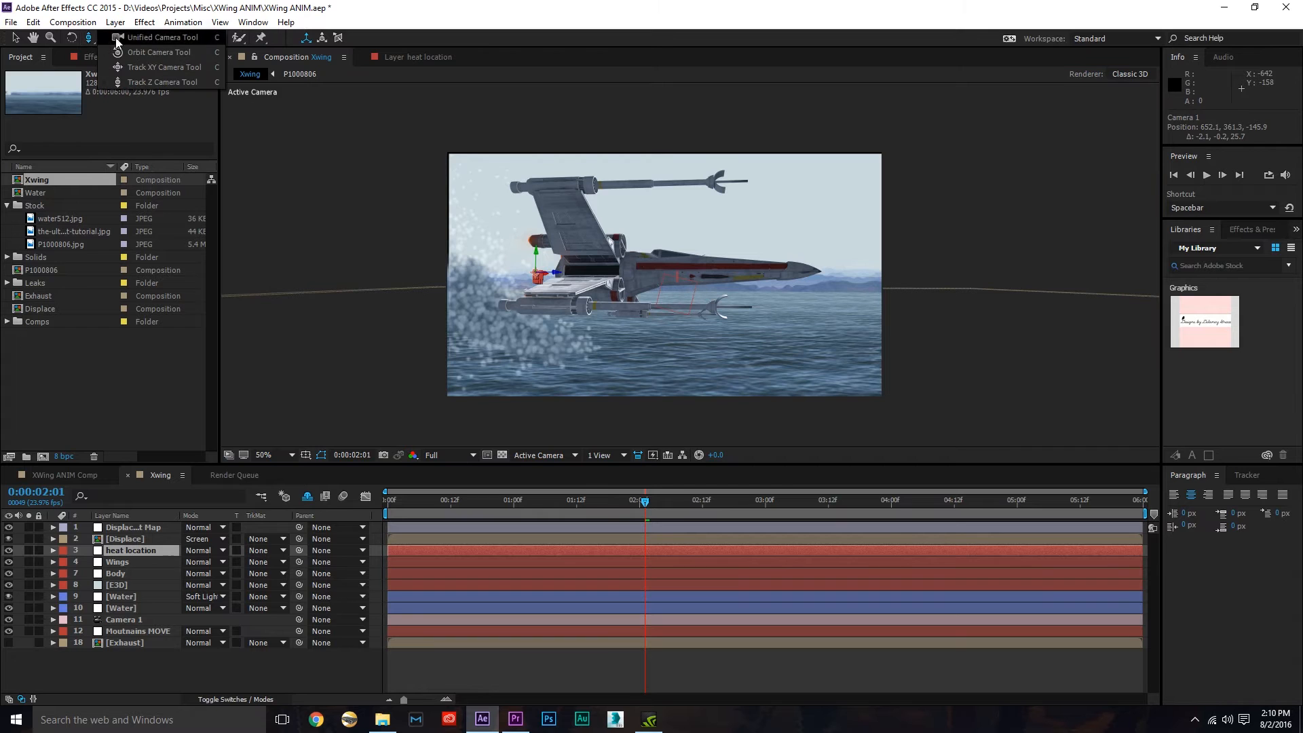
left_click(176, 51)
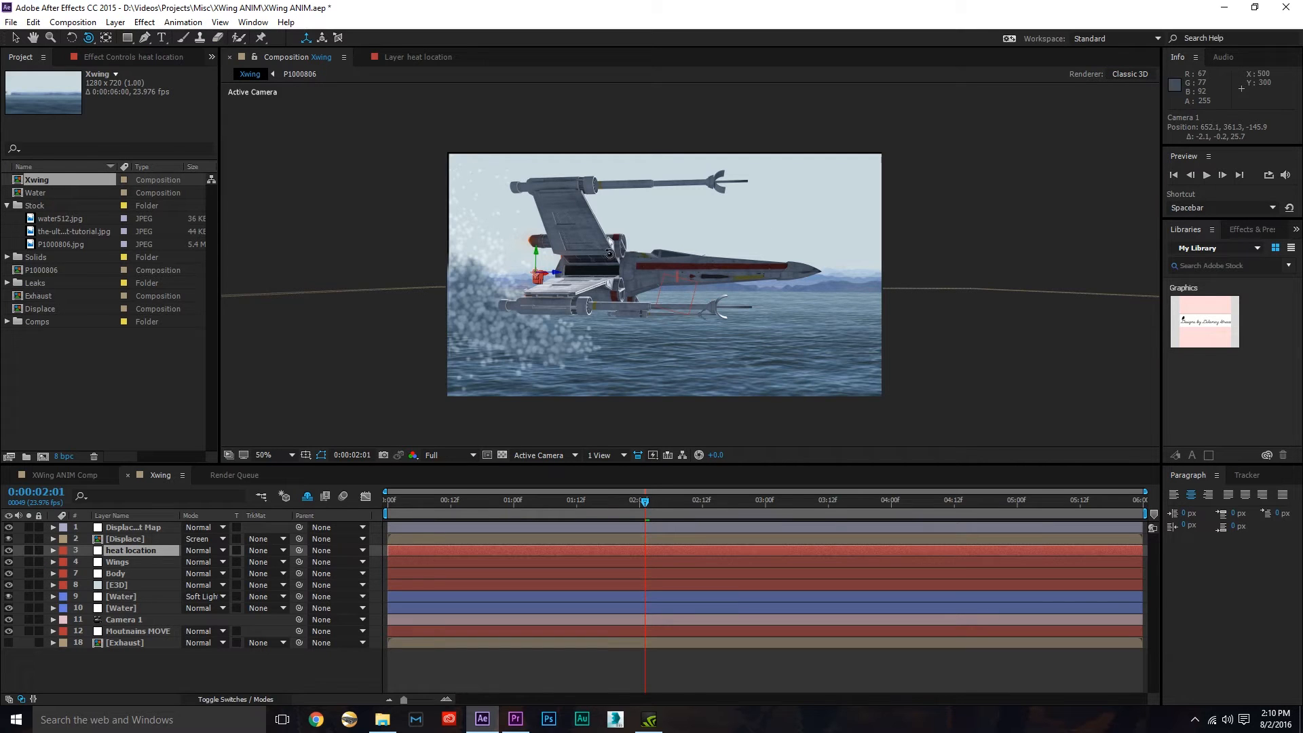
left_click_drag(614, 266, 686, 274)
key("c")
left_click_drag(661, 224, 848, 224)
left_click_drag(655, 279, 889, 292)
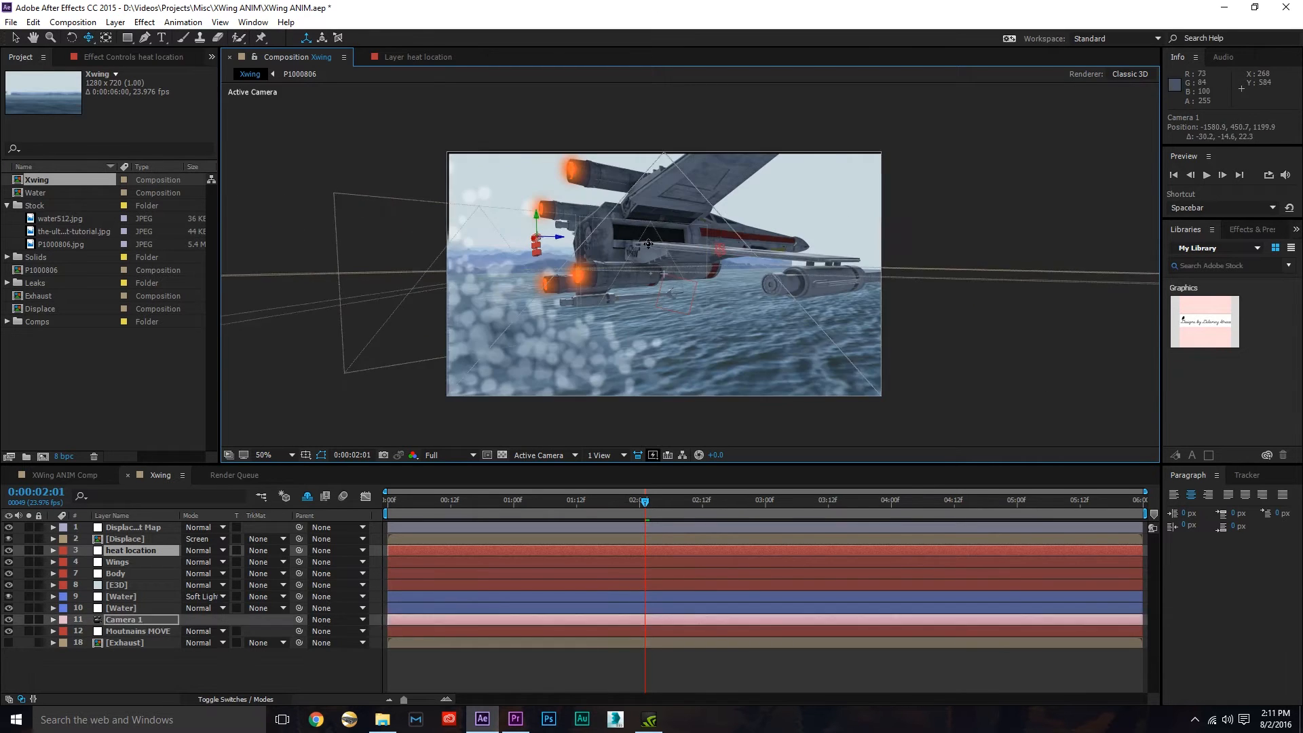
- Reframe Camera 1 to about -1897.7, 477.8, 904.2 so the spray fills the space behind the X-wing's engines
key("c")
key("c")
key("c")
left_click(387, 501)
key("space")
key("c")
left_click_drag(682, 298, 617, 279)
key("c")
key("c")
key("c")
key("c")
left_click_drag(539, 213, 792, 254)
- Compare the shot with and without the composition's motion blur, leave it on, and inspect the frame at 100%
left_click(344, 496)
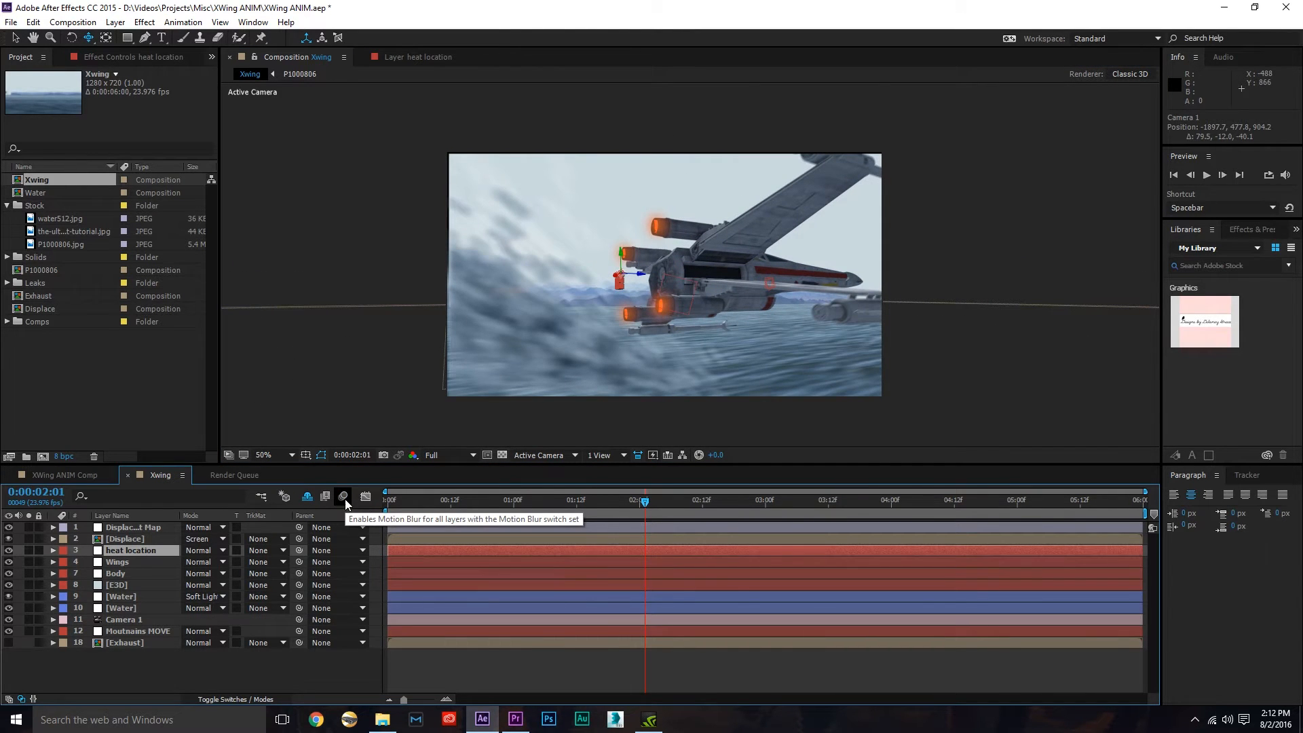
left_click(345, 499)
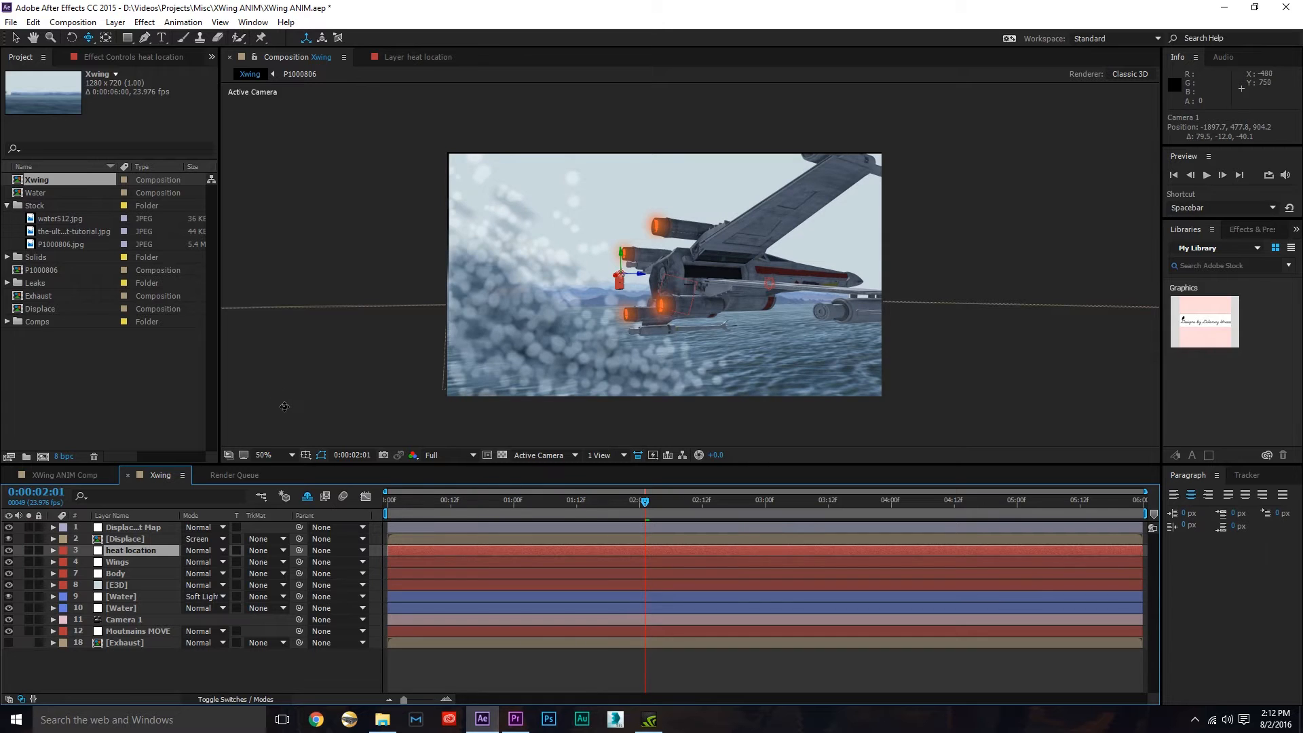
left_click(344, 496)
scroll(938, 283, "up", 1)
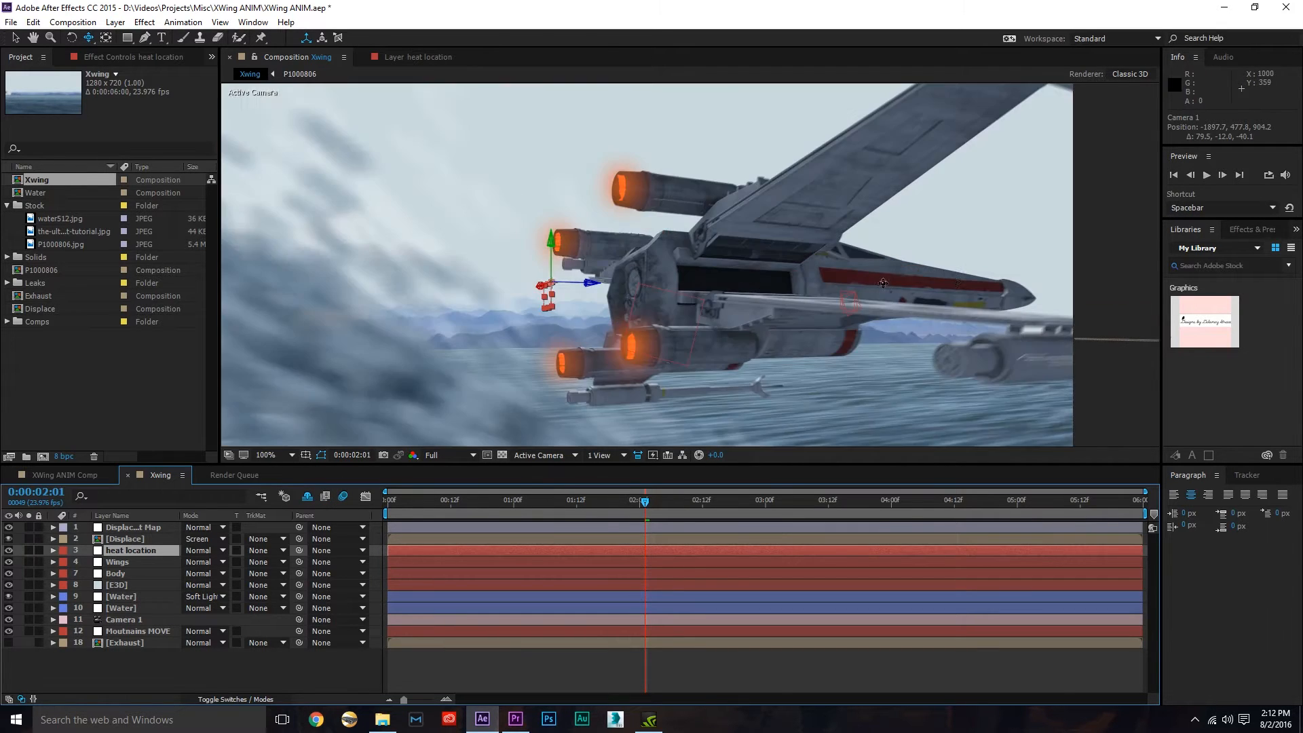
- Set the Motion Tile output width of the shy Mountains 2 layer to 400 and save the project
left_click_drag(939, 282, 620, 271)
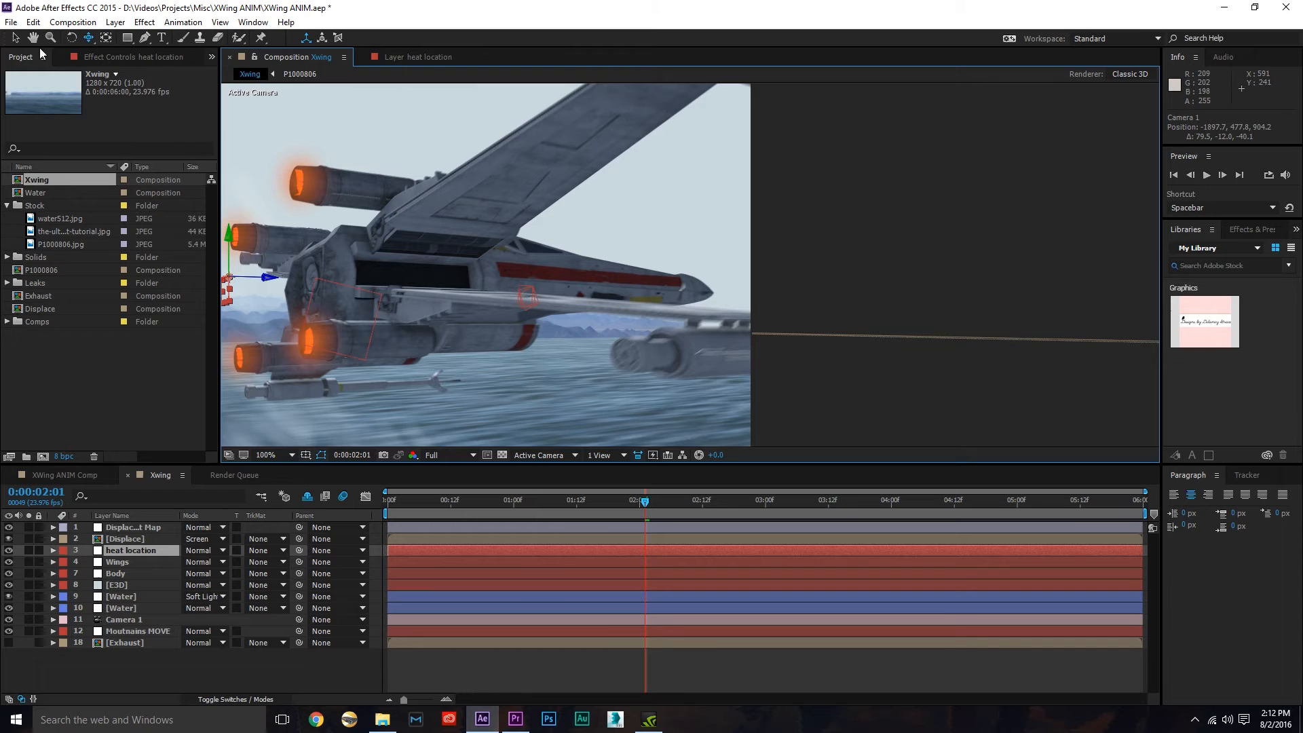
left_click(15, 39)
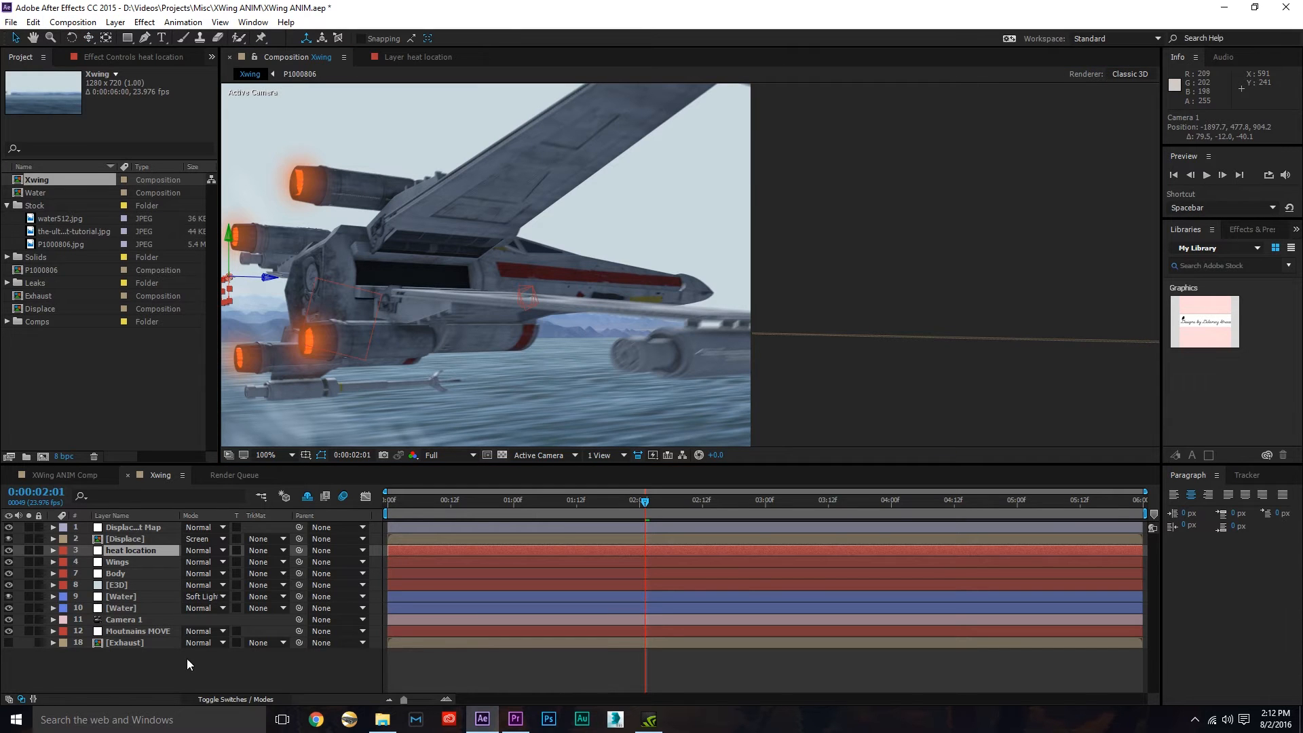
left_click(307, 496)
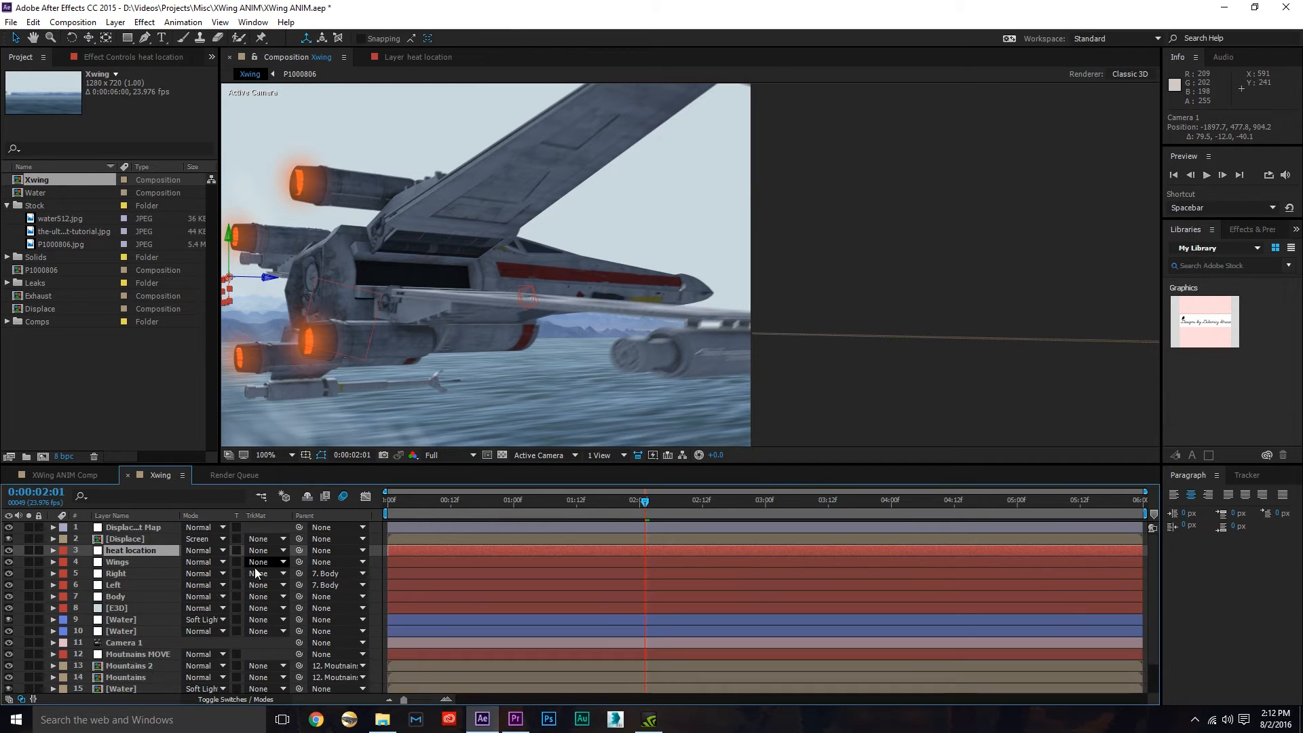
scroll(160, 628, "down", 1)
left_click(150, 630)
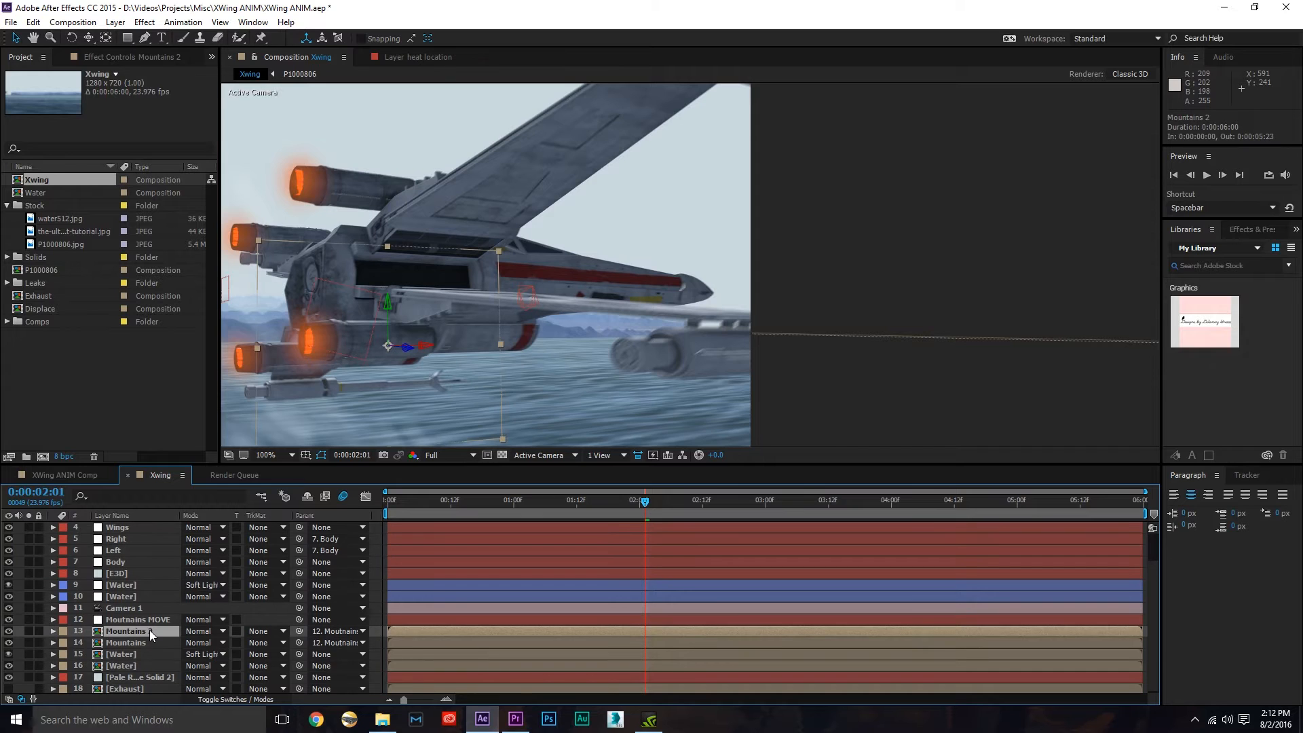
left_click(129, 57)
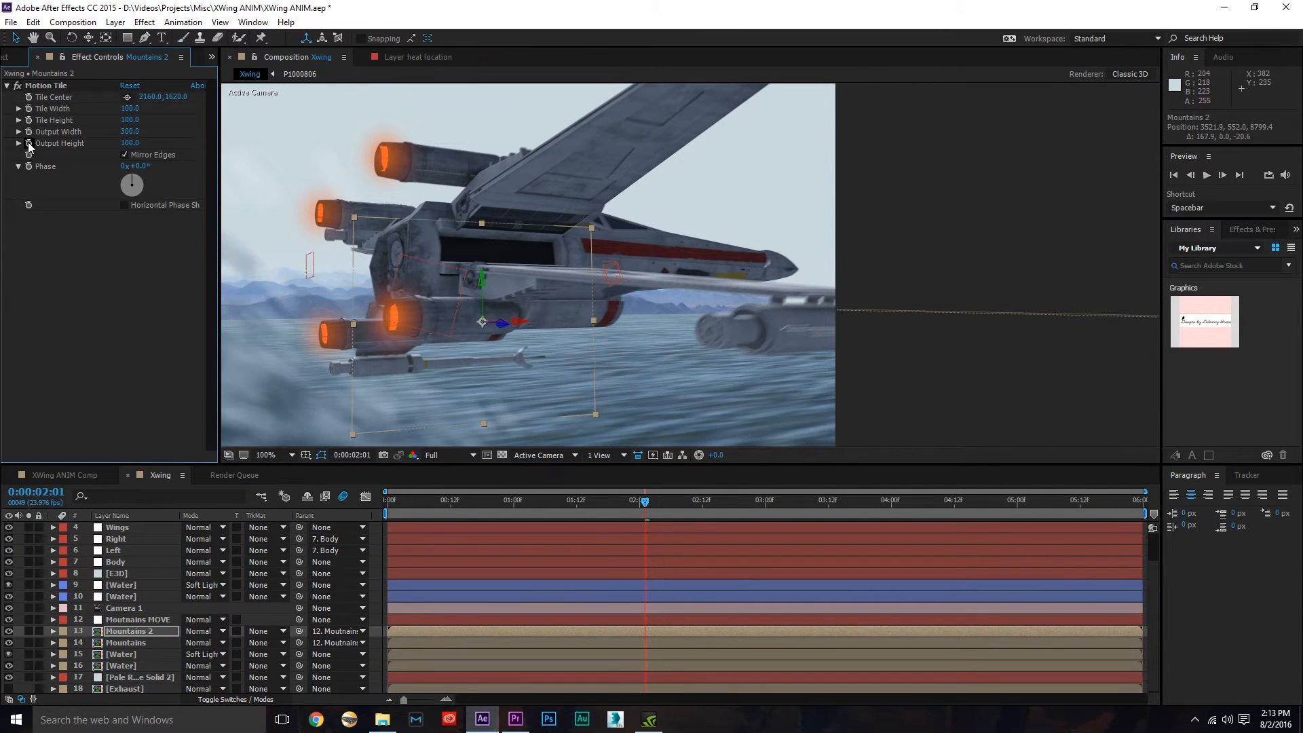
left_click(130, 131)
type("400")
key("Return")
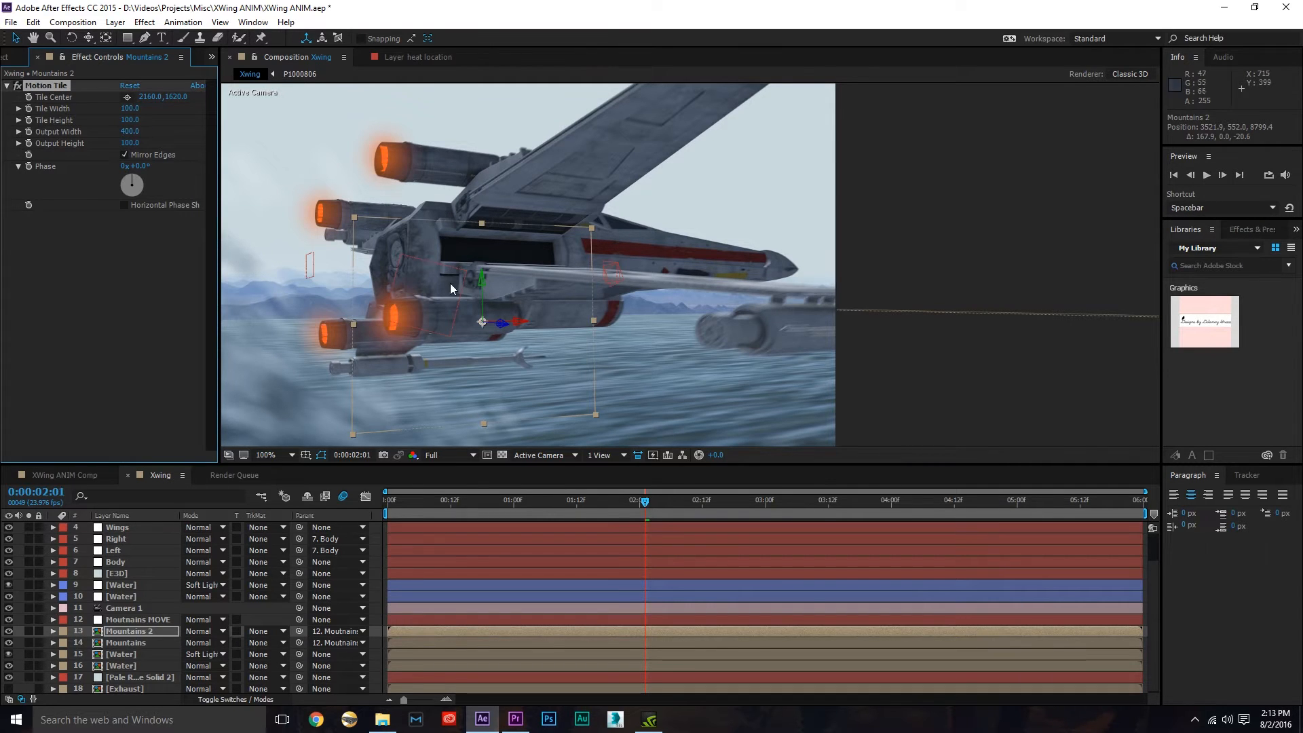
left_click(11, 22)
left_click(119, 148)
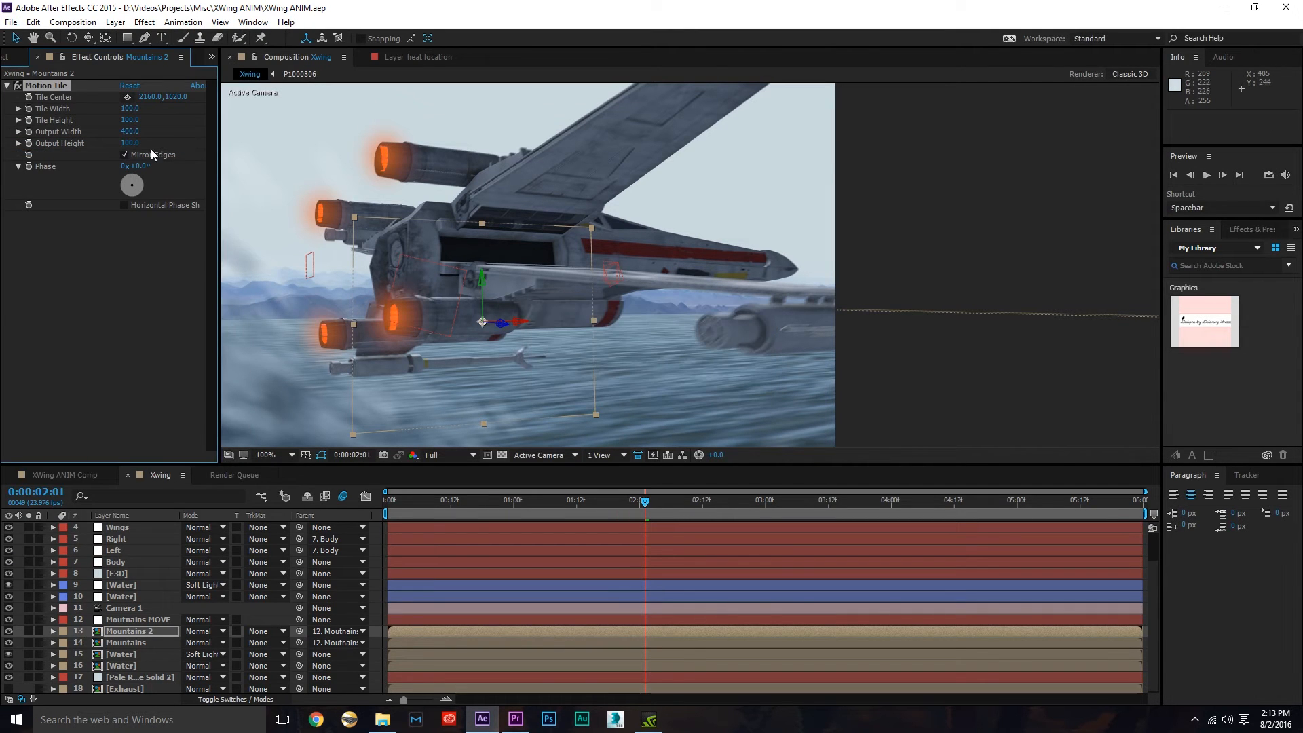
- Duplicate the Xwing composition and rename the copy Custom Emitter
key("comma")
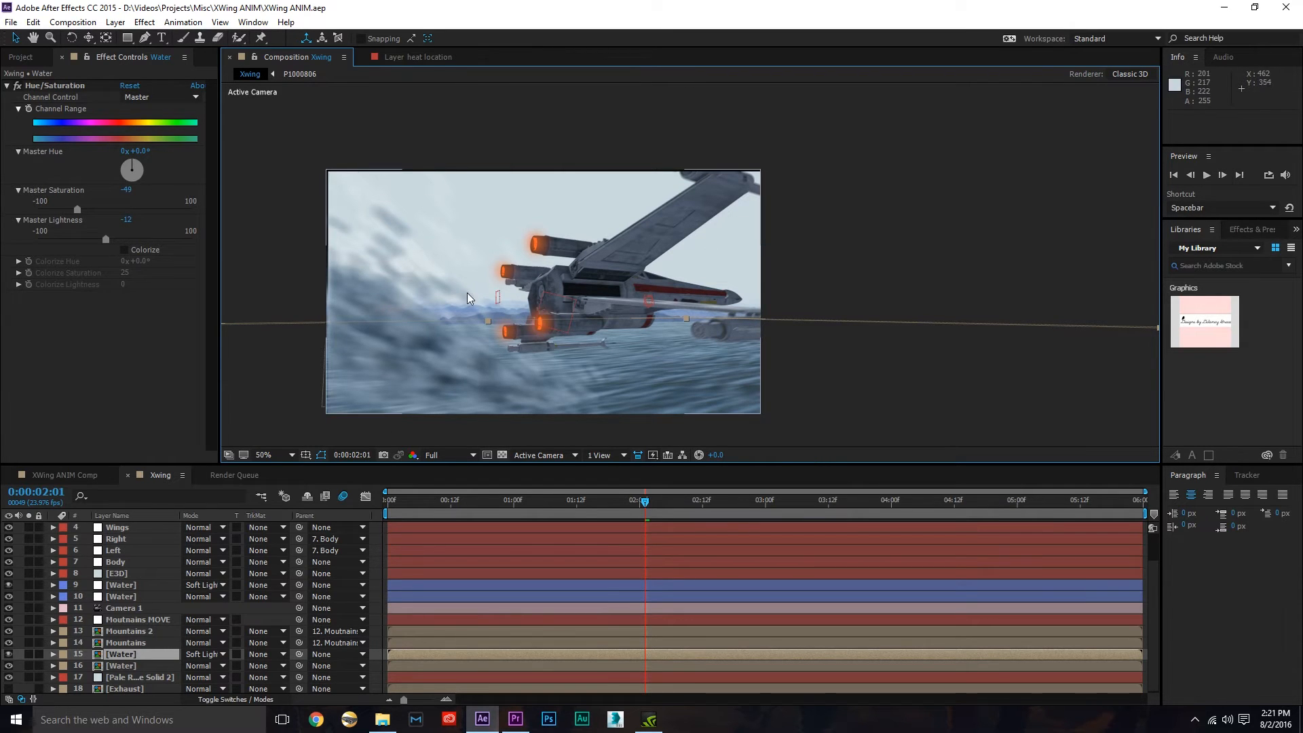
key("ctrl+0")
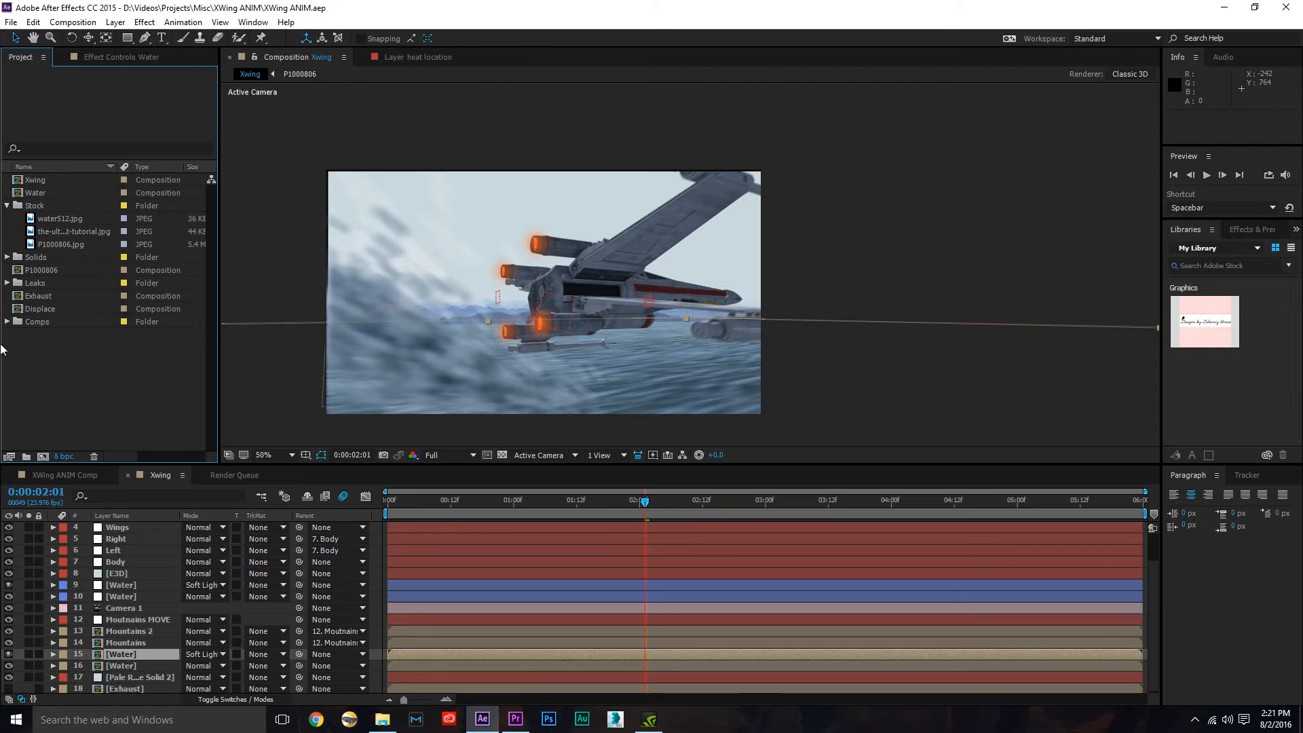
left_click(38, 180)
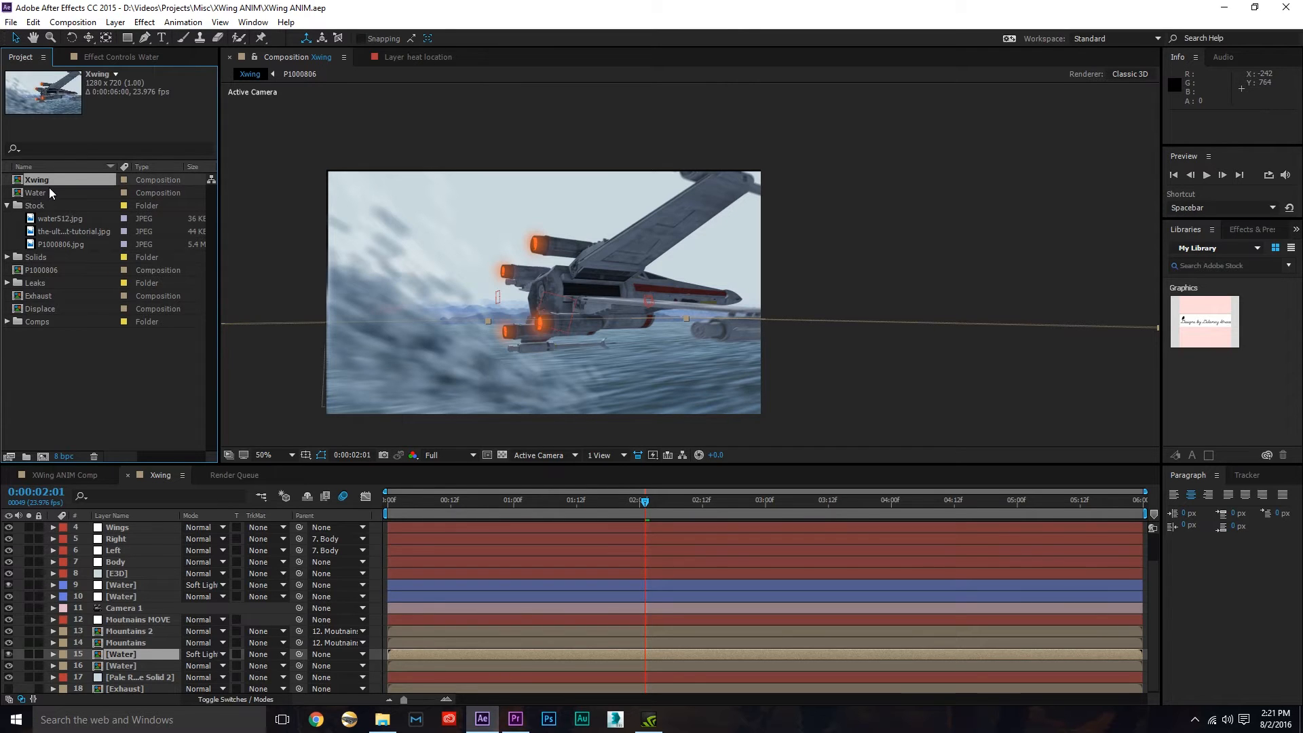
key("ctrl+d")
double_click(42, 179)
right_click(312, 151)
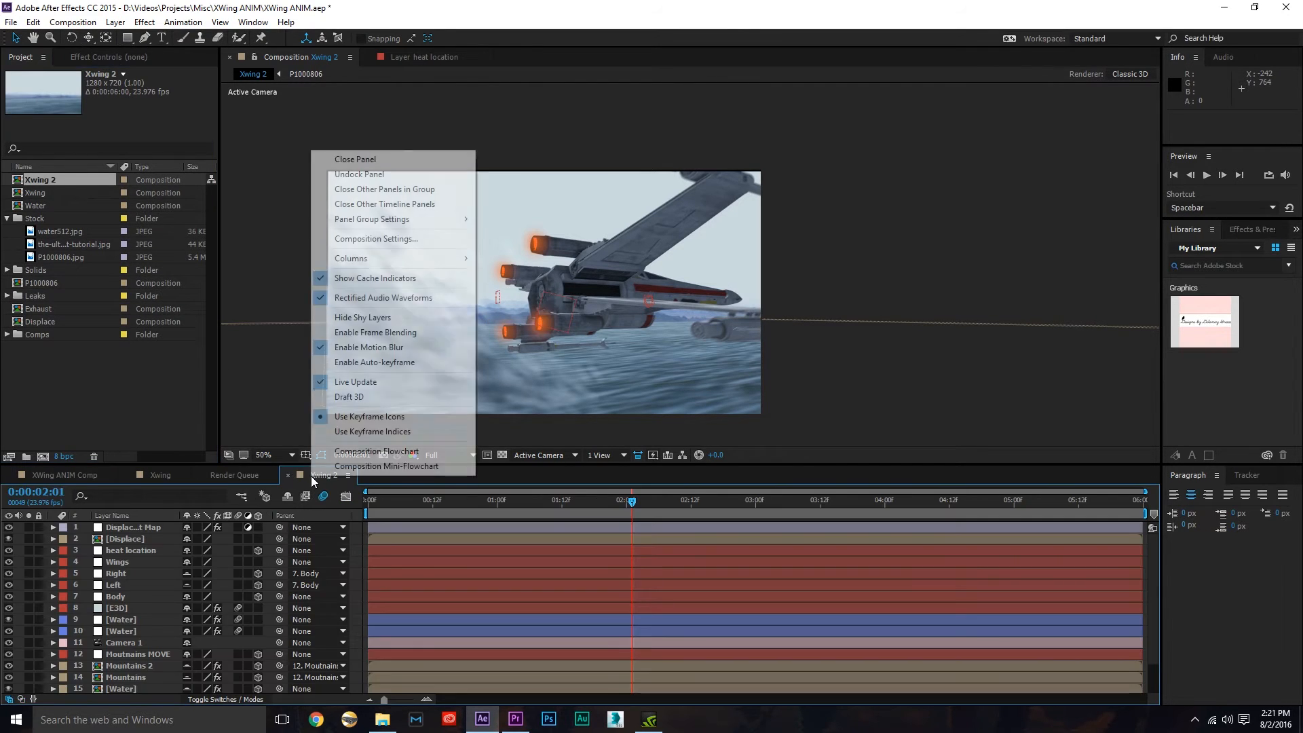
left_click(415, 237)
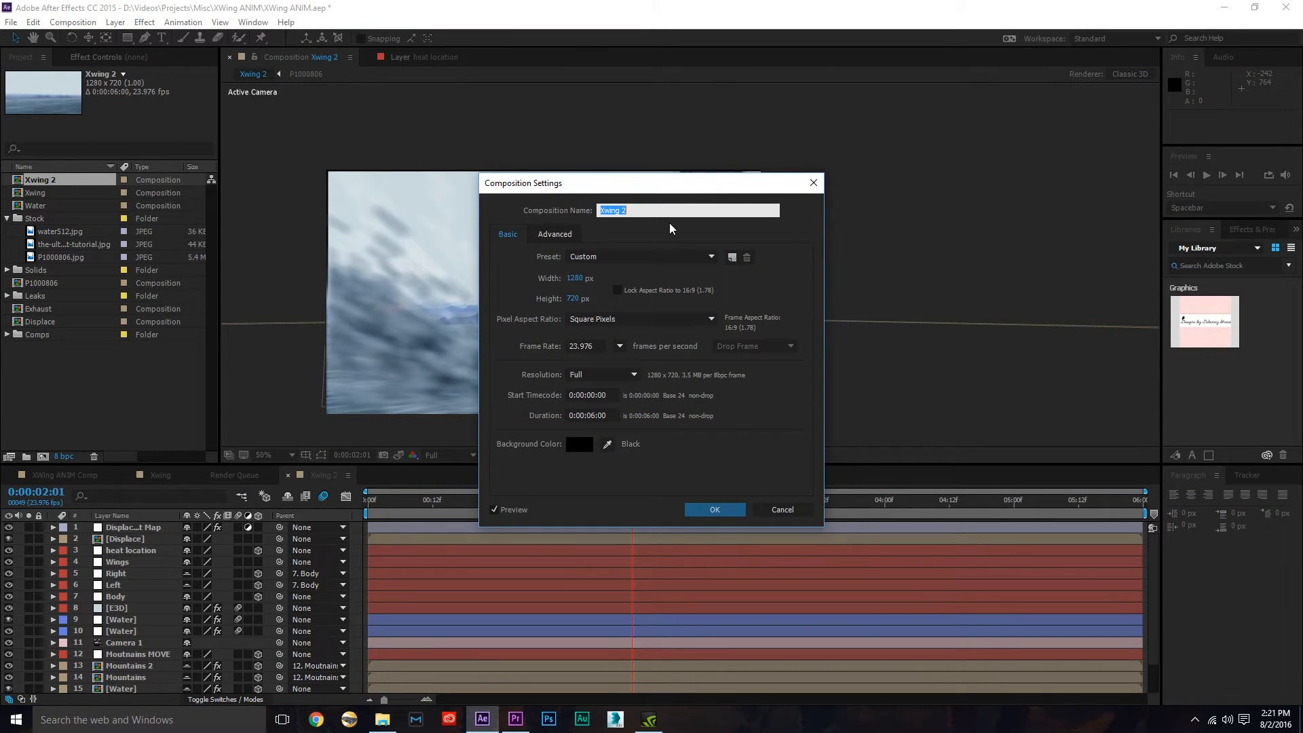
type("Custom Emitter")
key("Return")
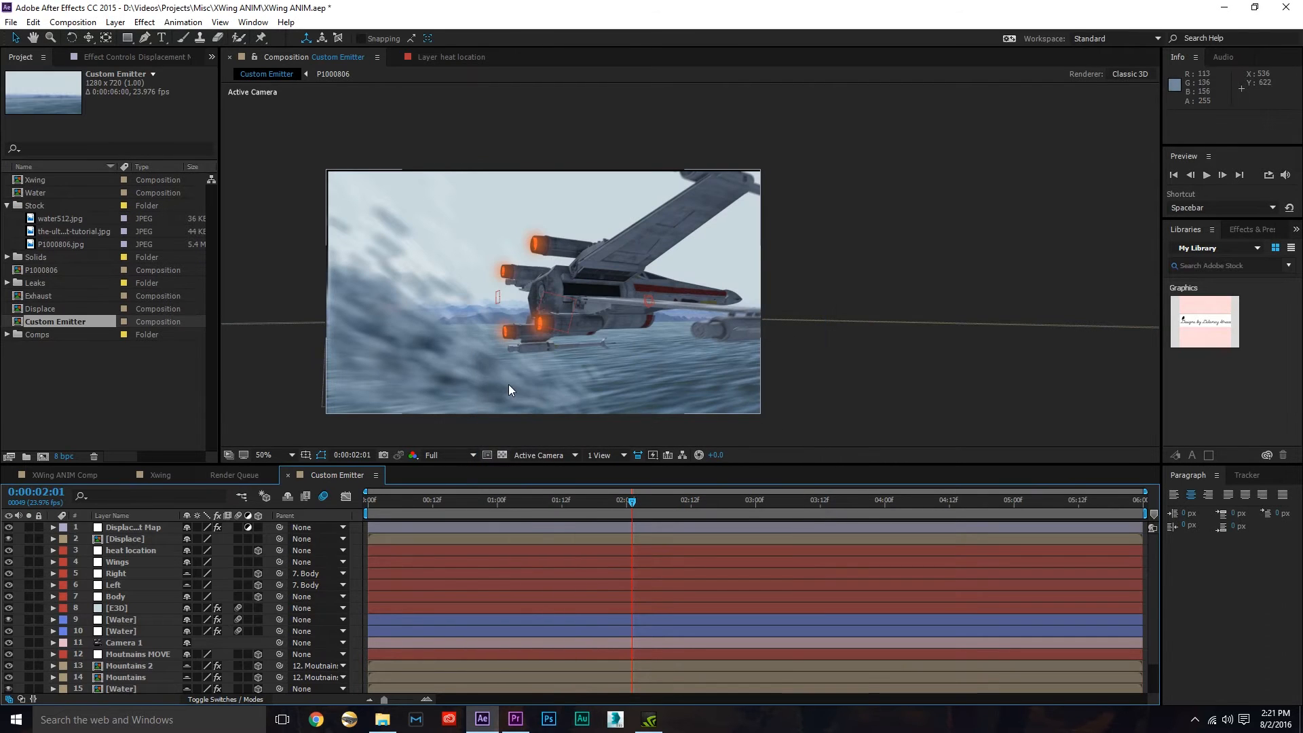
- Delete the two displacement layers and all layers from the upper Water layer through Exhaust in Custom Emitter
left_click(130, 623)
scroll(133, 631, "down", 1)
left_click(139, 687, "shift")
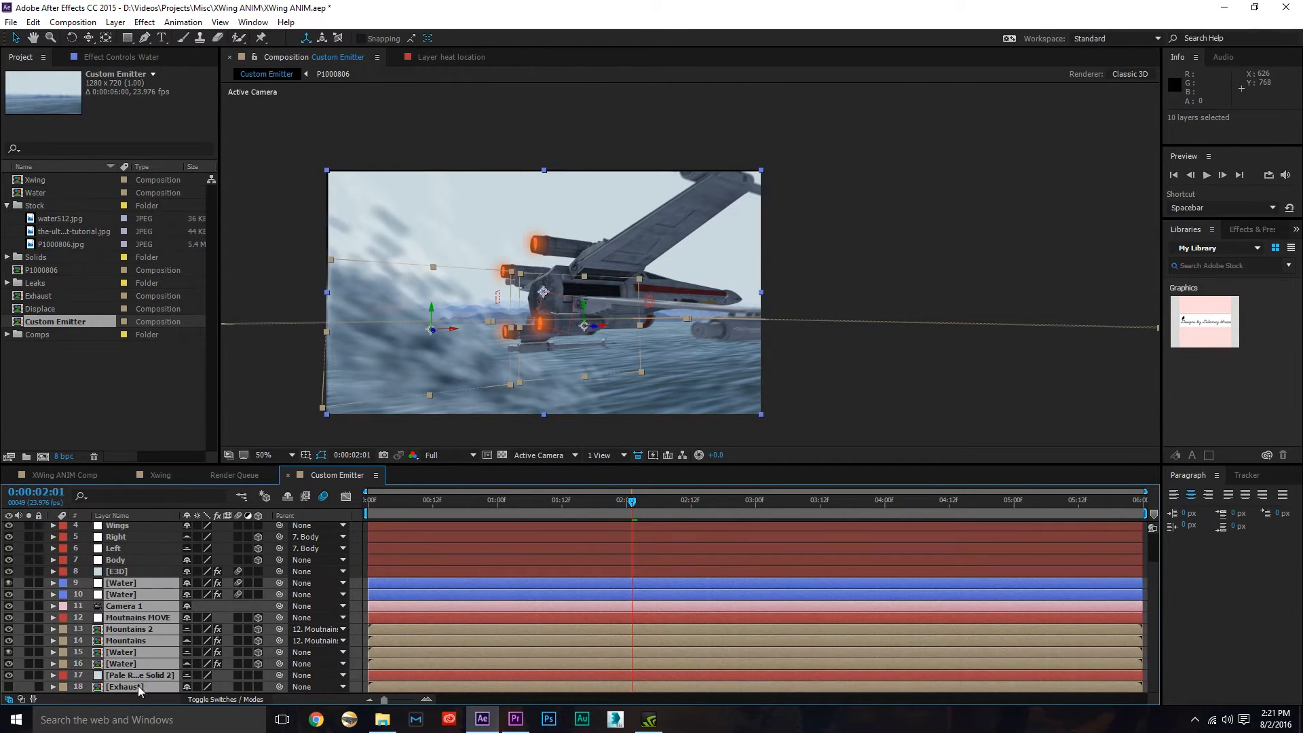
key("Delete")
left_click(115, 526)
left_click(123, 538, "shift")
key("Delete")
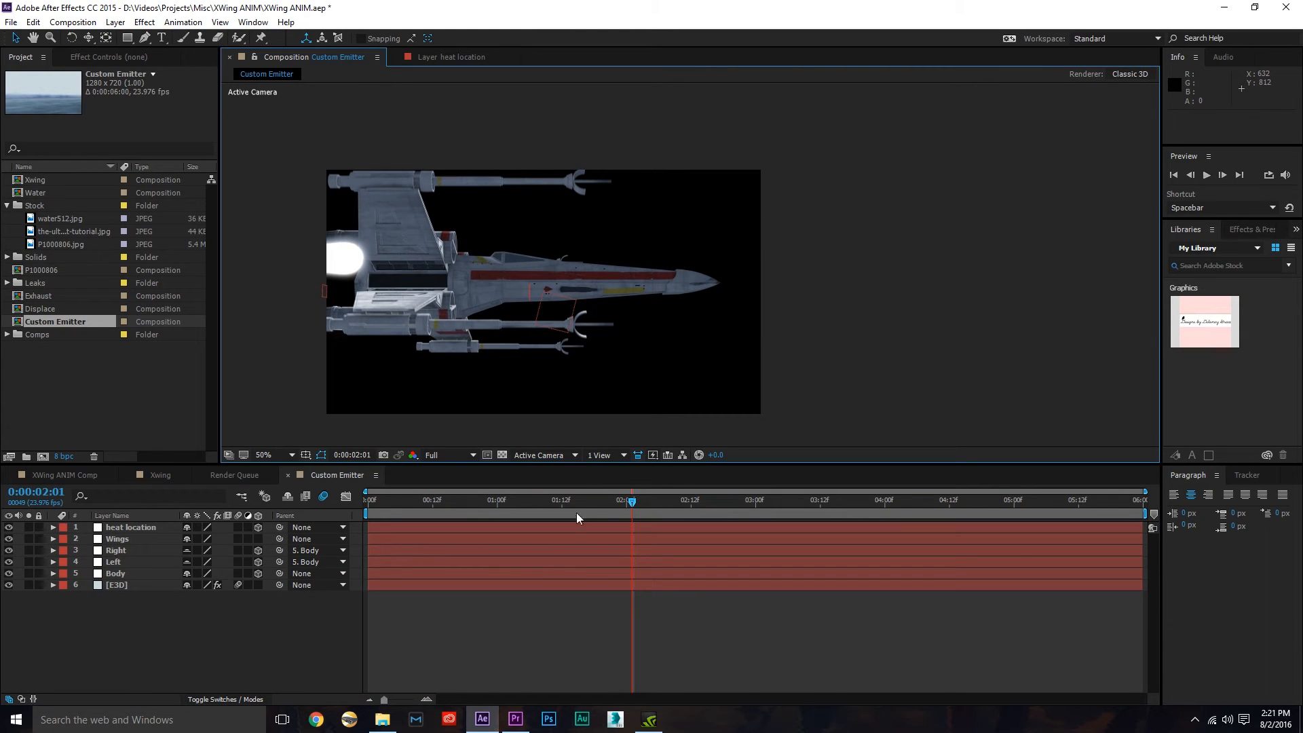
- Show Custom Emitter in the Left view and centre the X-wing's rear in the frame
left_click(565, 455)
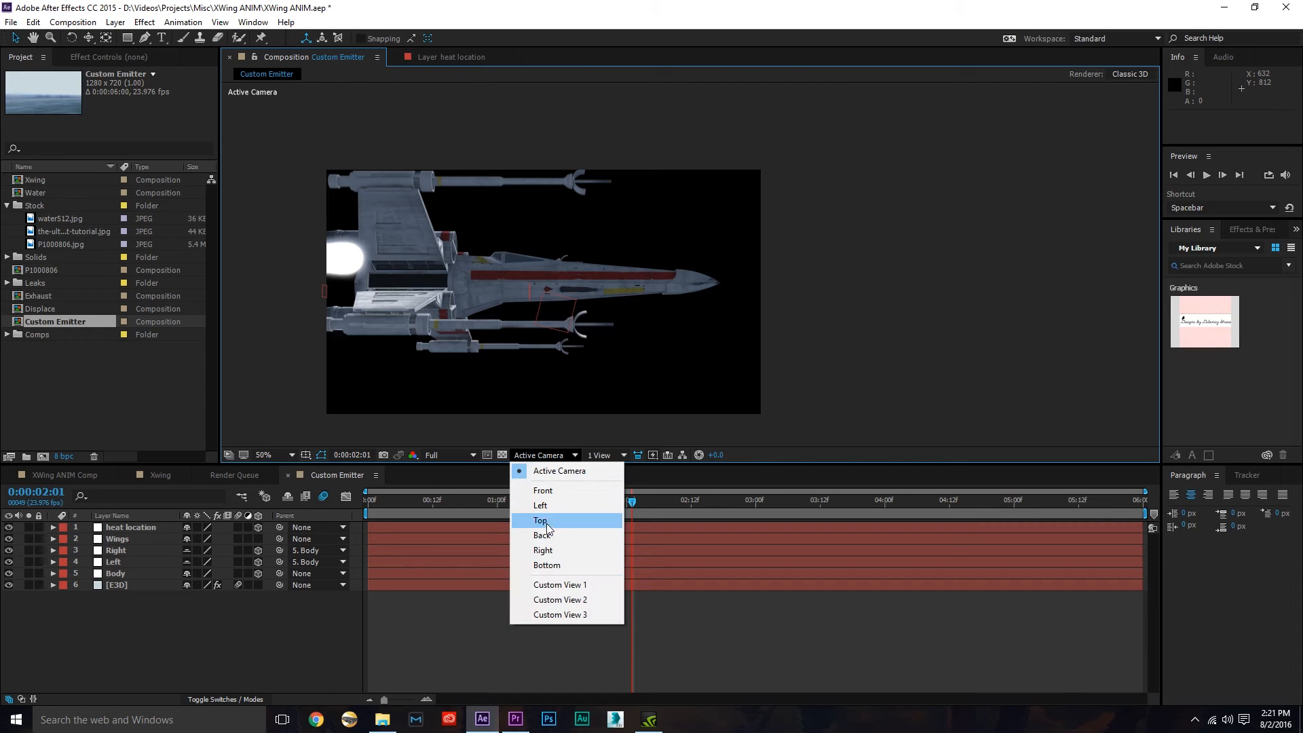
left_click(559, 506)
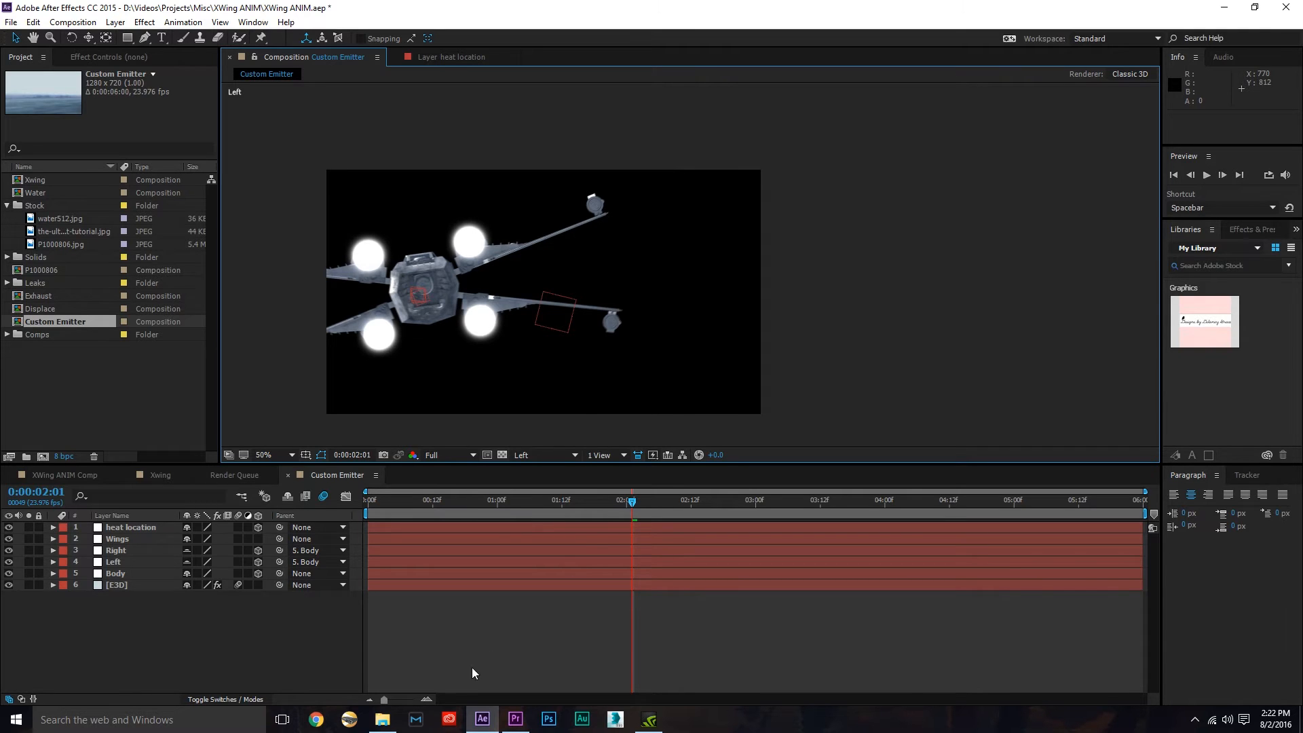
left_click_drag(91, 39, 173, 70)
left_click_drag(442, 294, 558, 288)
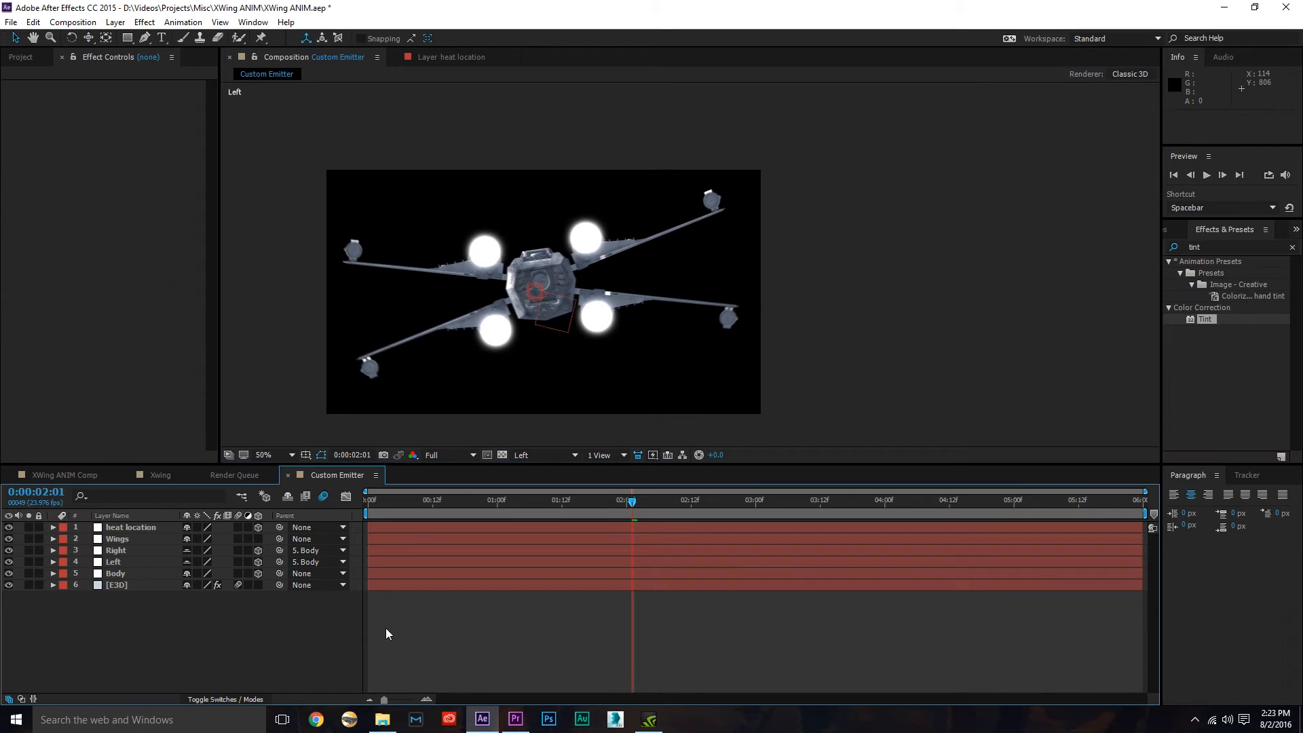
- Add a white 1280 x 720 solid and trace the X-wing's rear silhouette on it with a closed Pen mask
key("ctrl+y")
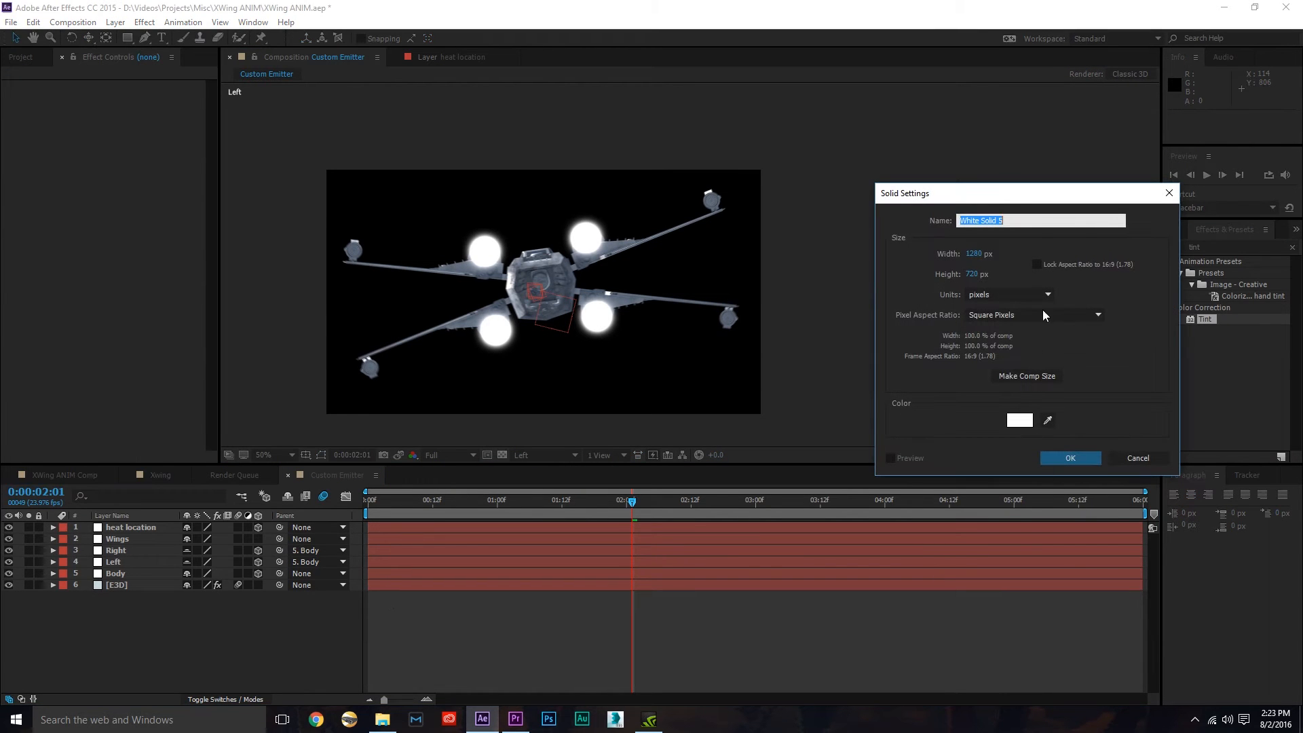
left_click(1072, 459)
left_click(145, 37)
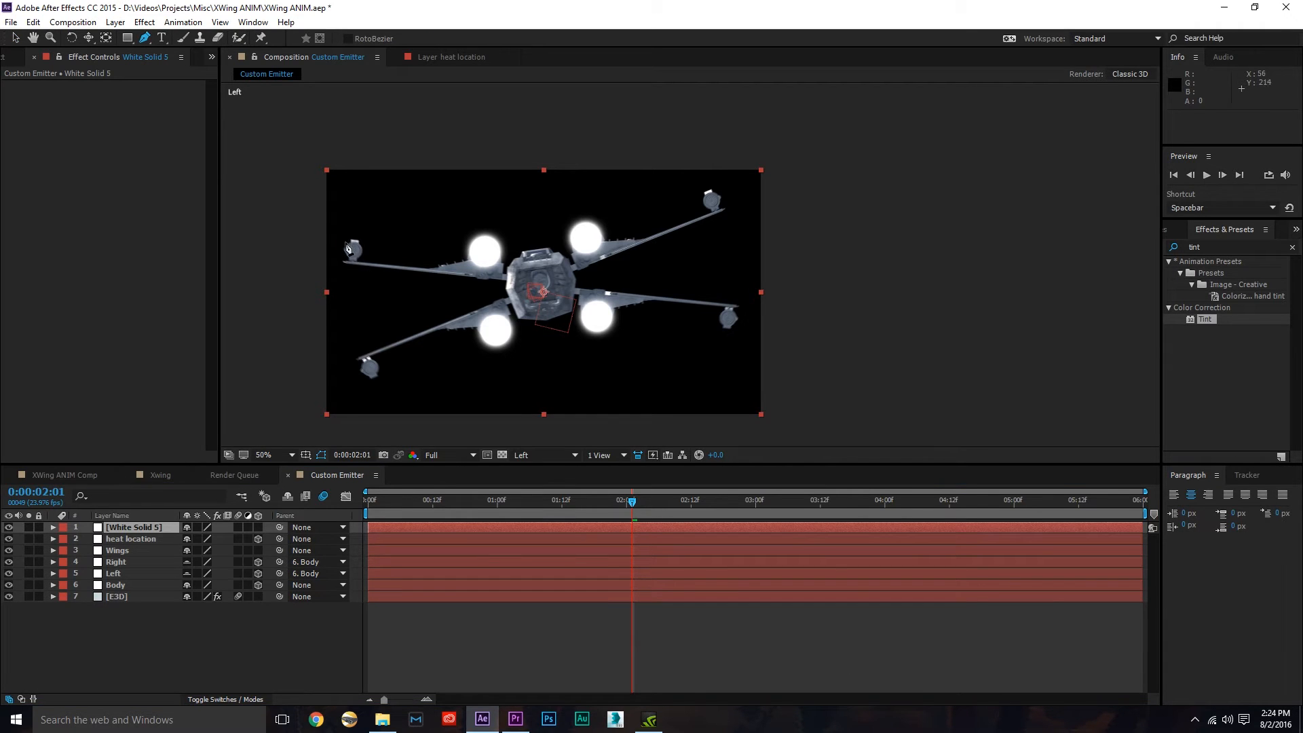
left_click(344, 241)
left_click(370, 255)
left_click(414, 260)
left_click(435, 262)
left_click(472, 251)
left_click(510, 268)
left_click(531, 254)
left_click(565, 256)
left_click(588, 238)
left_click(629, 238)
left_click(699, 226)
left_click(710, 196)
left_click(724, 209)
left_click(703, 237)
left_click(638, 250)
left_click(593, 265)
left_click(603, 285)
left_click(684, 288)
left_click(736, 296)
left_click(706, 339)
left_click(590, 331)
left_click(364, 378)
left_click(510, 299)
left_click(393, 272)
left_click(345, 242)
left_click(218, 651)
key("v")
- Return to the Active Camera view, solo the masked white solid and rotate it about 5.5° to level the silhouette
left_click(542, 454)
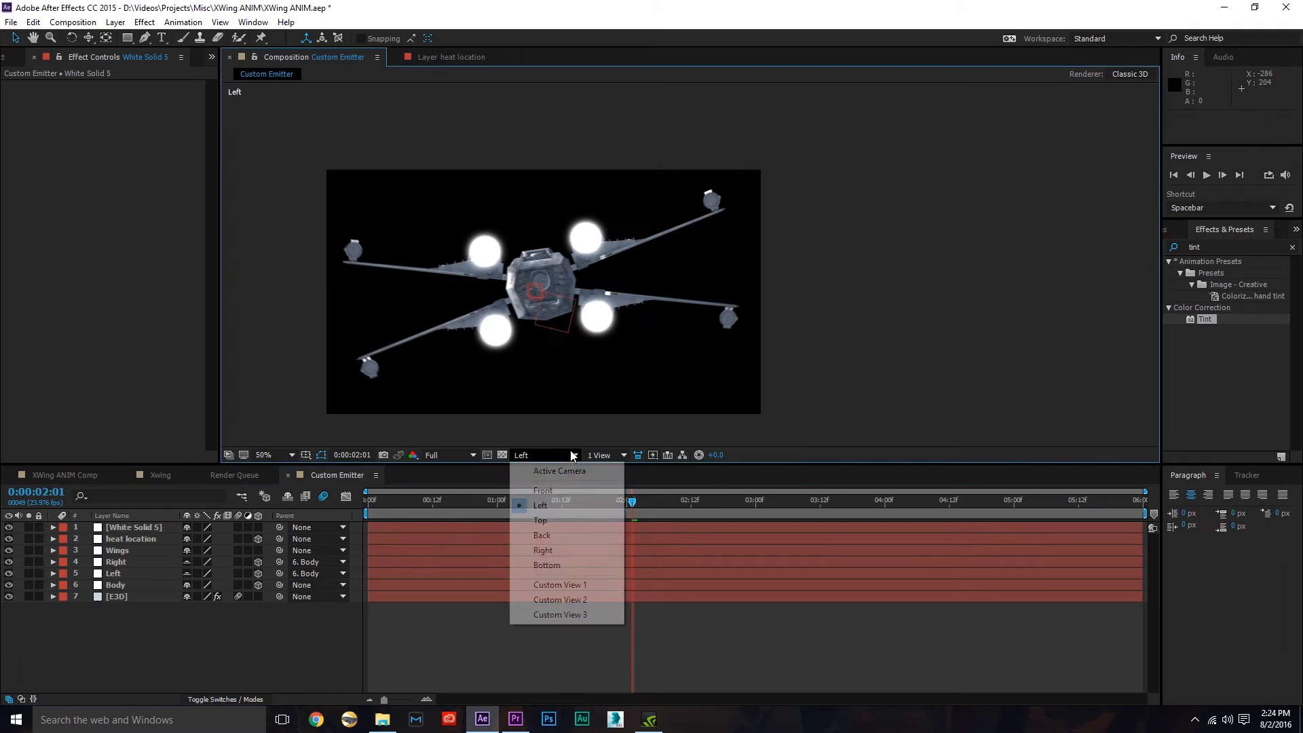
left_click(593, 467)
left_click(28, 527)
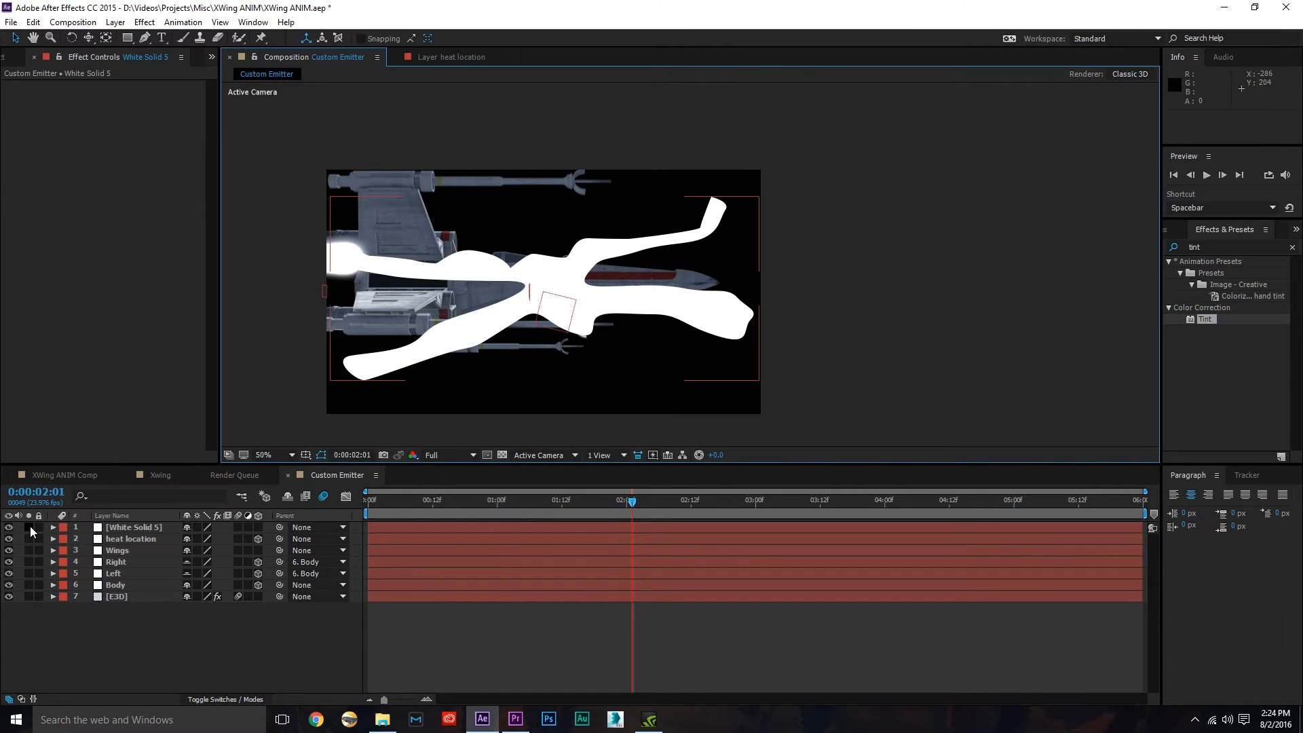
left_click(71, 37)
left_click(687, 243)
left_click_drag(686, 243, 701, 259)
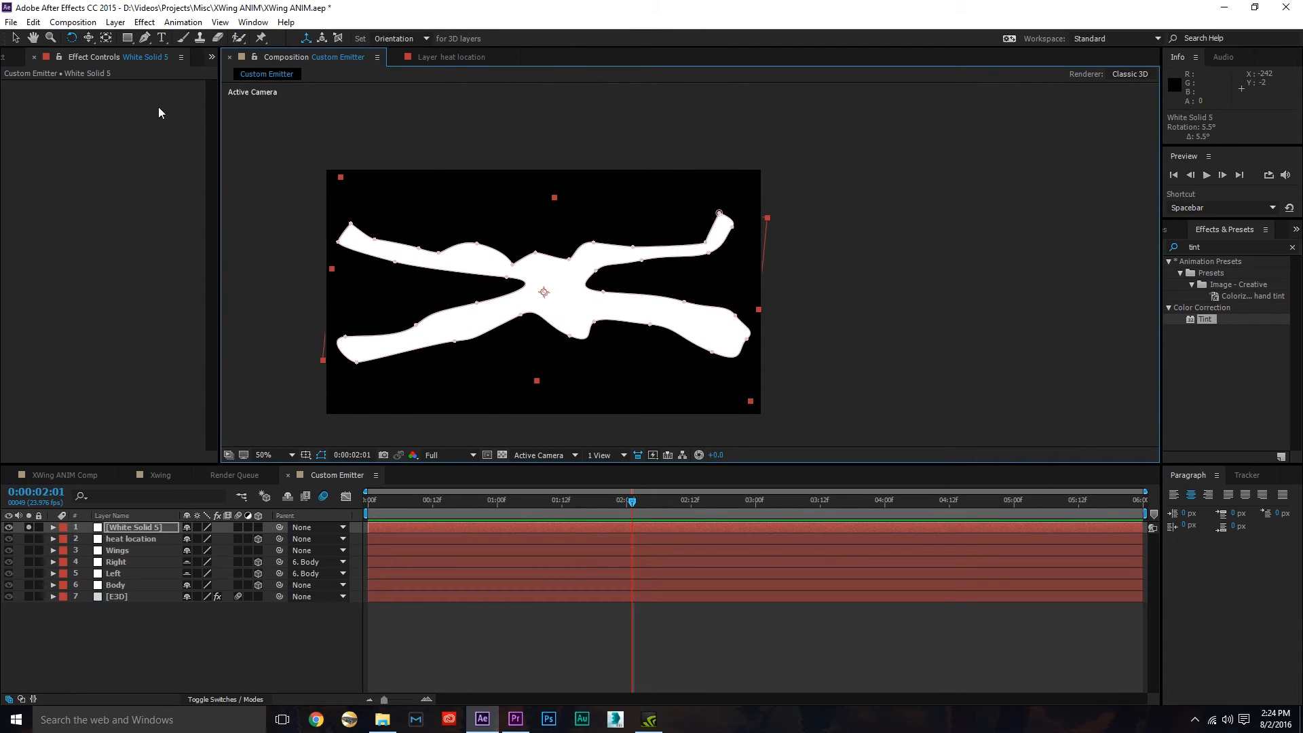
left_click(15, 38)
left_click(260, 686)
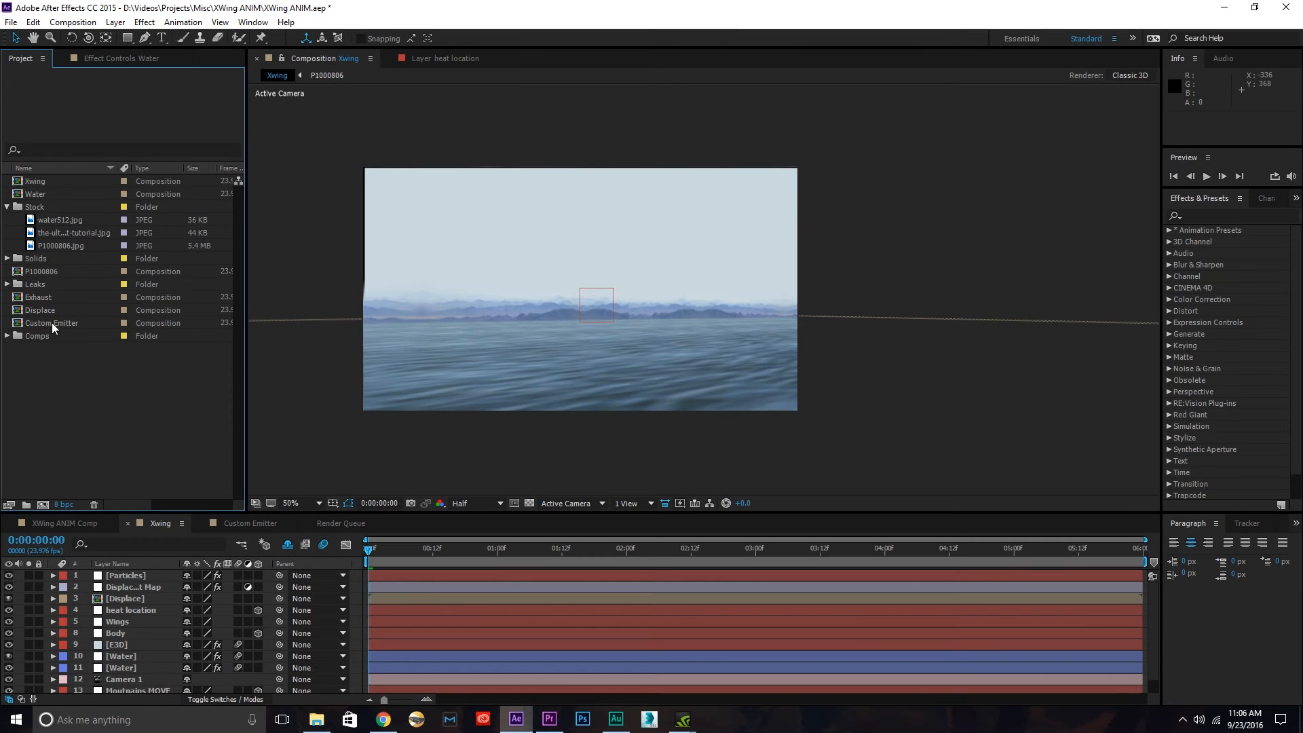
- Place the Custom Emitter composition above the Particles layer in Xwing and make it a 3D layer
left_click_drag(51, 323, 139, 573)
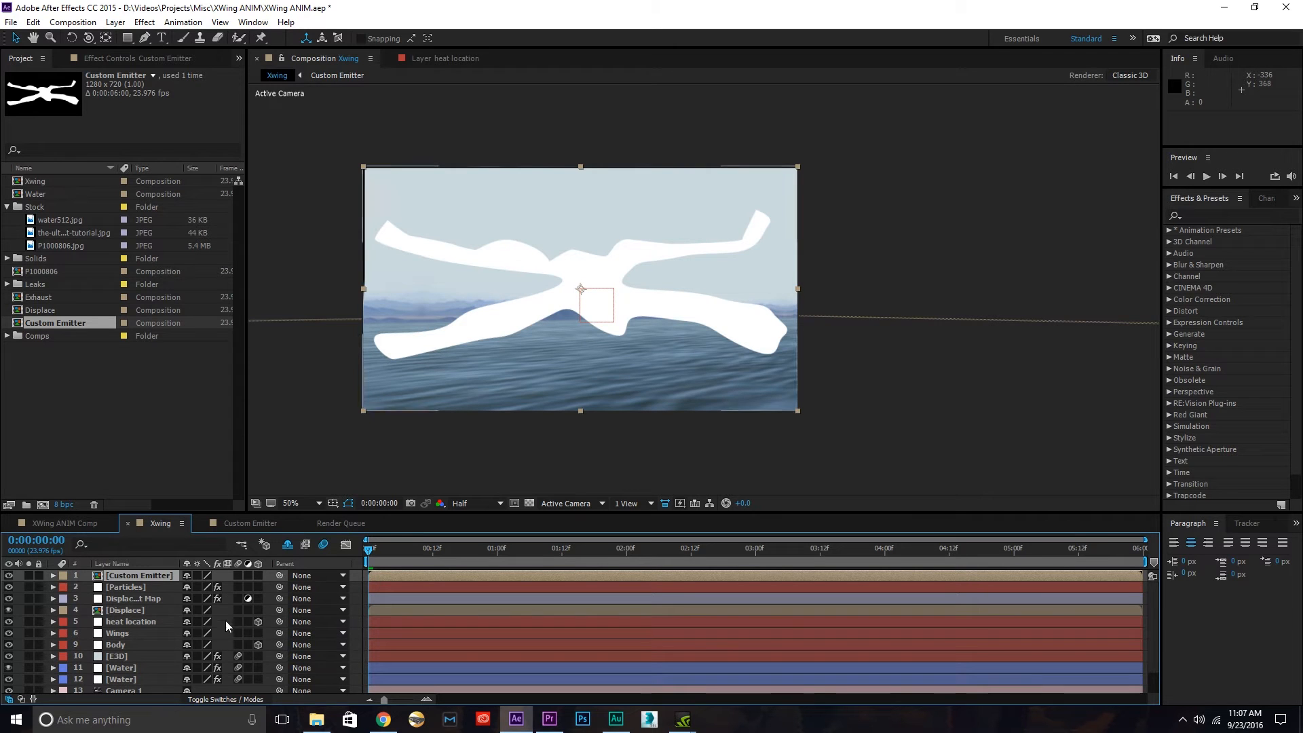
left_click(258, 575)
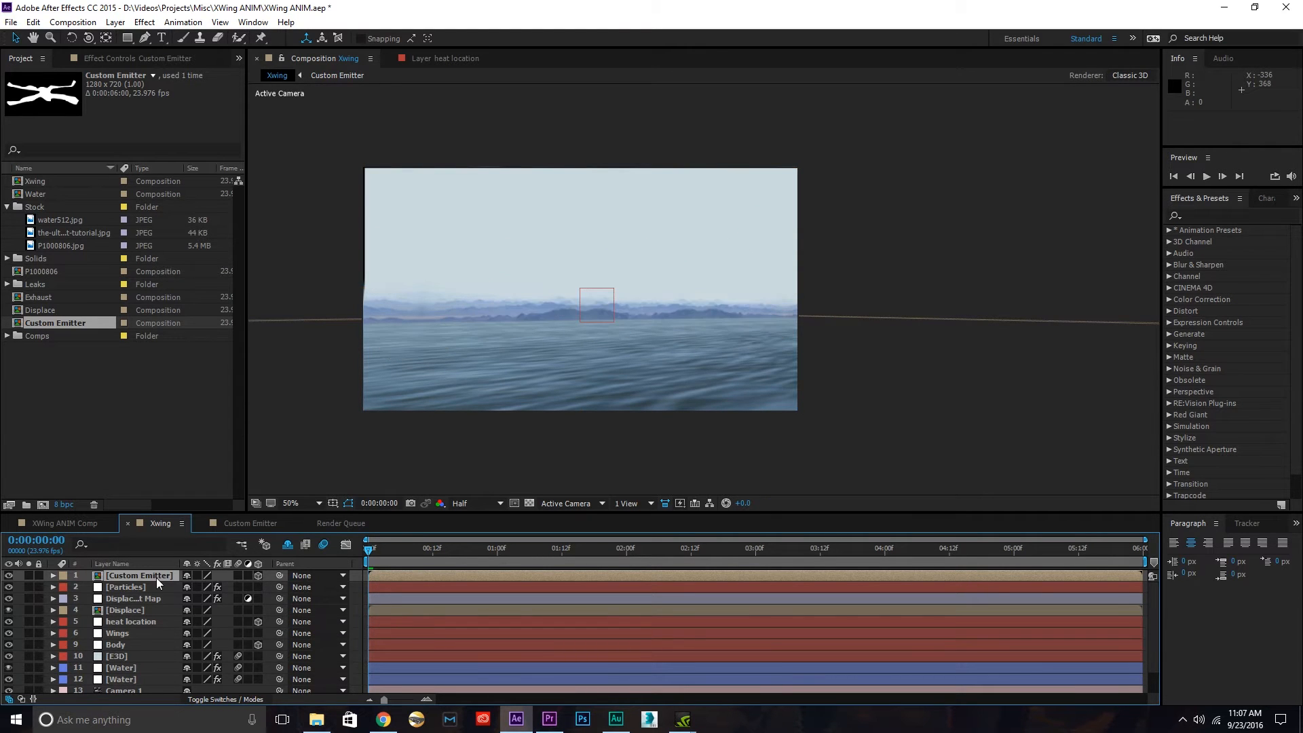
- Copy the Body layer's position keyframes onto the Custom Emitter layer's position
left_click(120, 644)
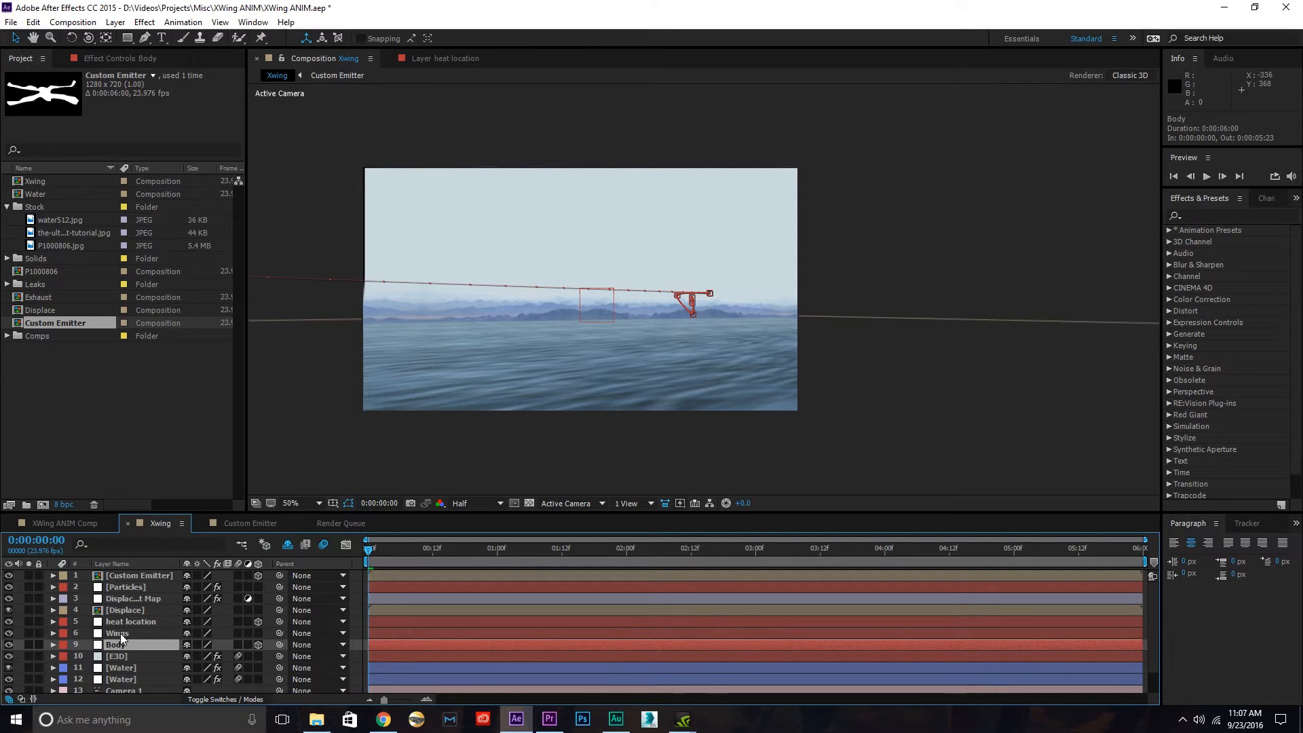
key("p")
left_click(138, 575)
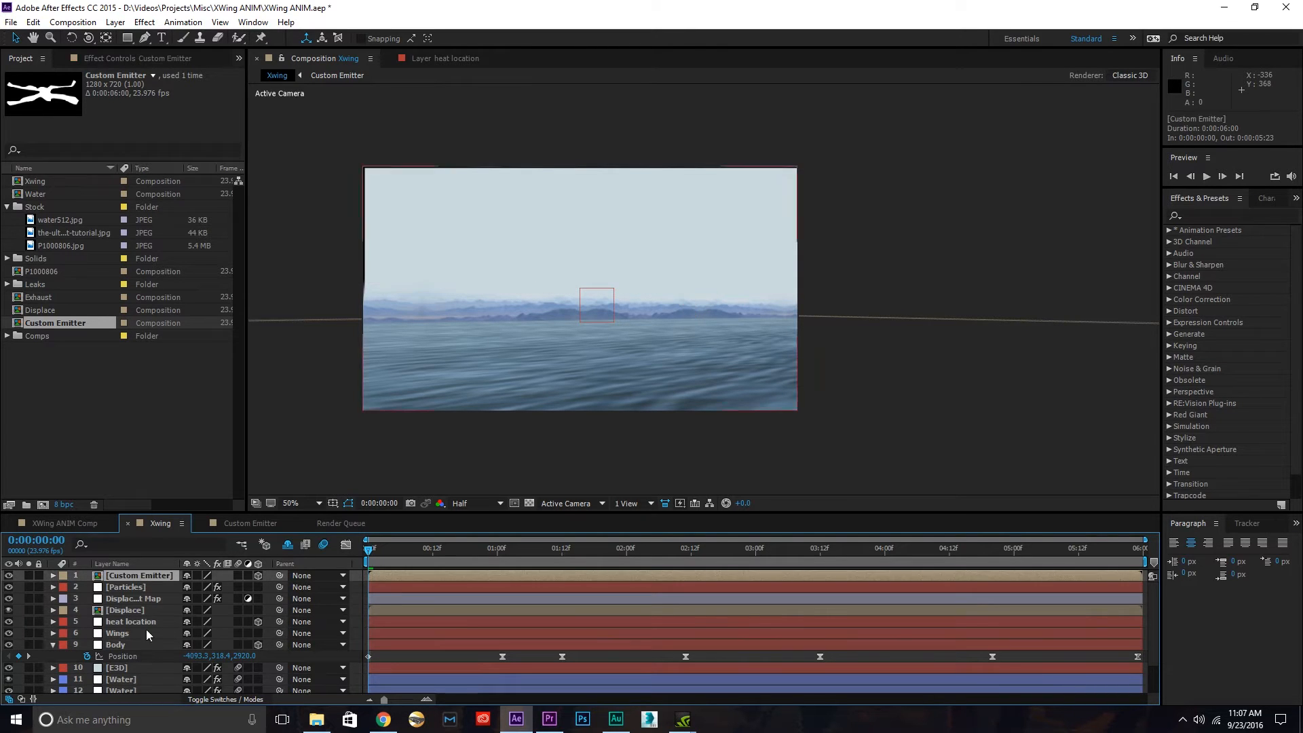
key("p")
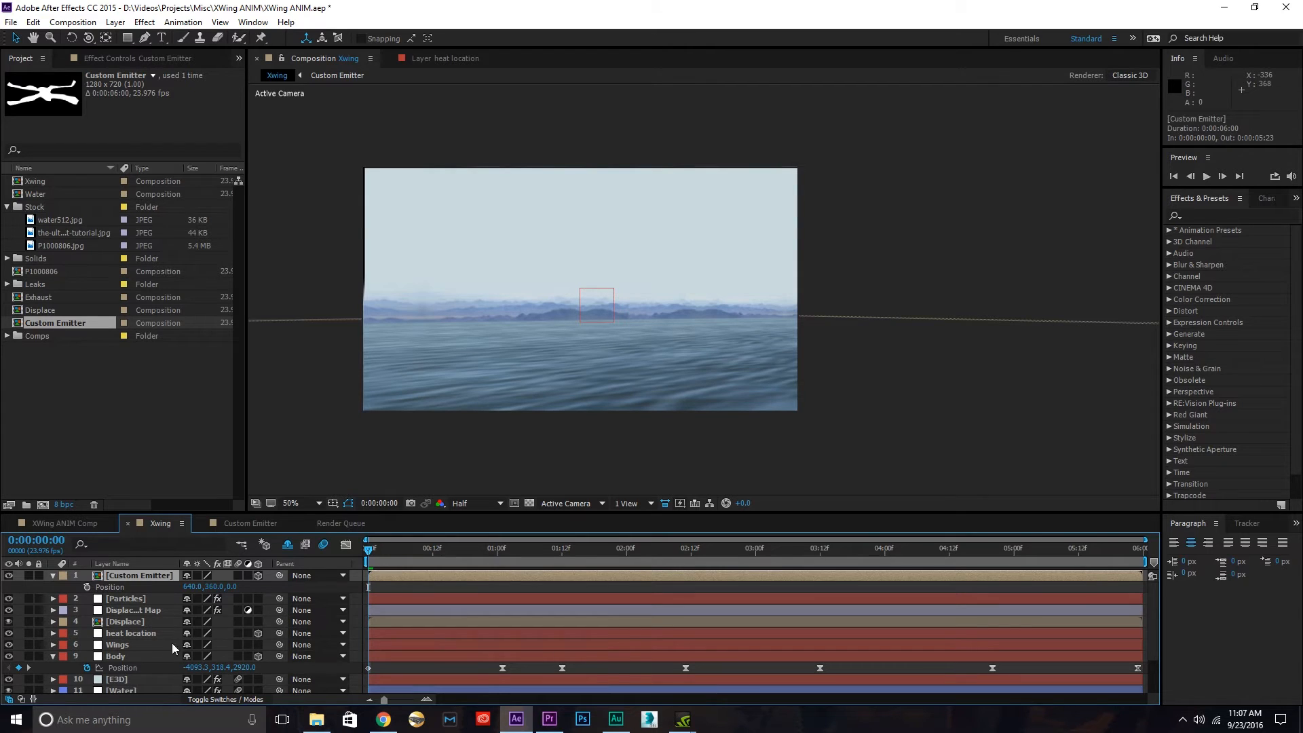
left_click(258, 576)
left_click(119, 669)
key("ctrl+c")
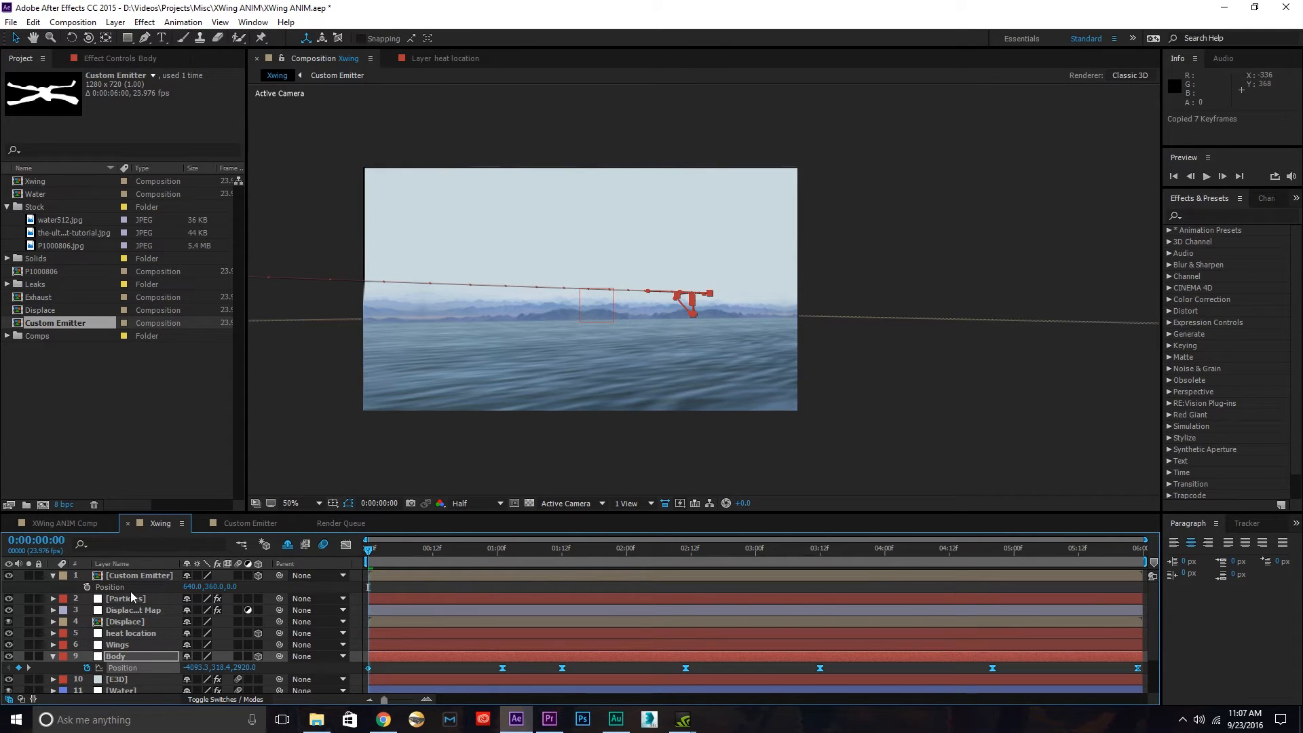
left_click(125, 587)
key("ctrl+v")
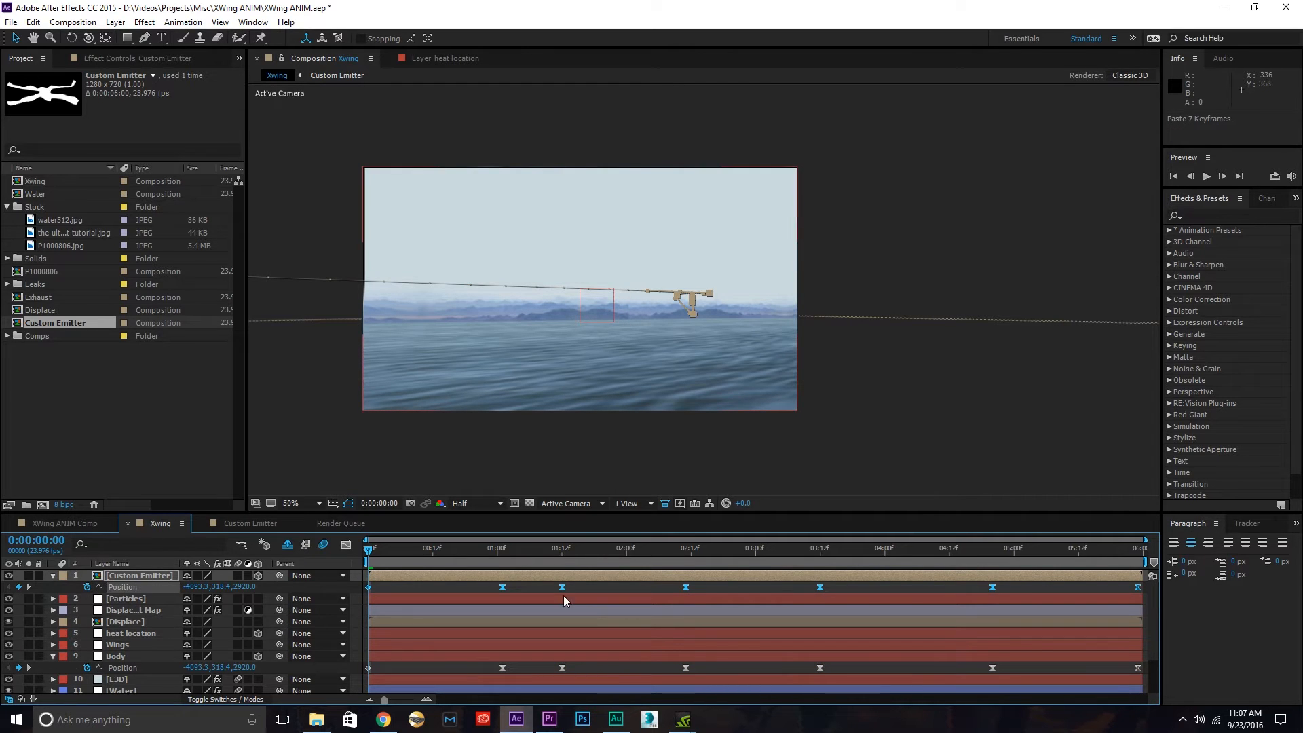
- Set the Custom Emitter layer's Y orientation to 90° and check its alignment with the X-wing at 0:00:04:02
left_click_drag(506, 550, 690, 543)
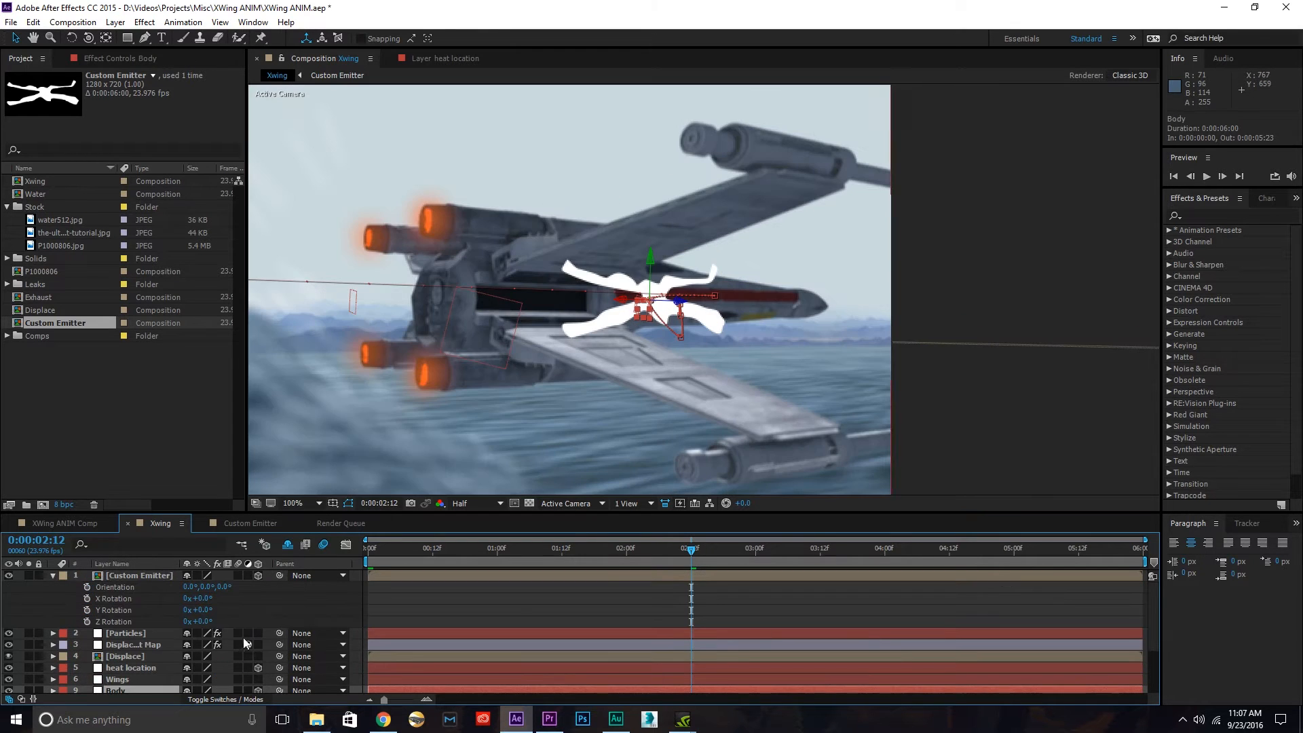
left_click_drag(207, 586, 232, 586)
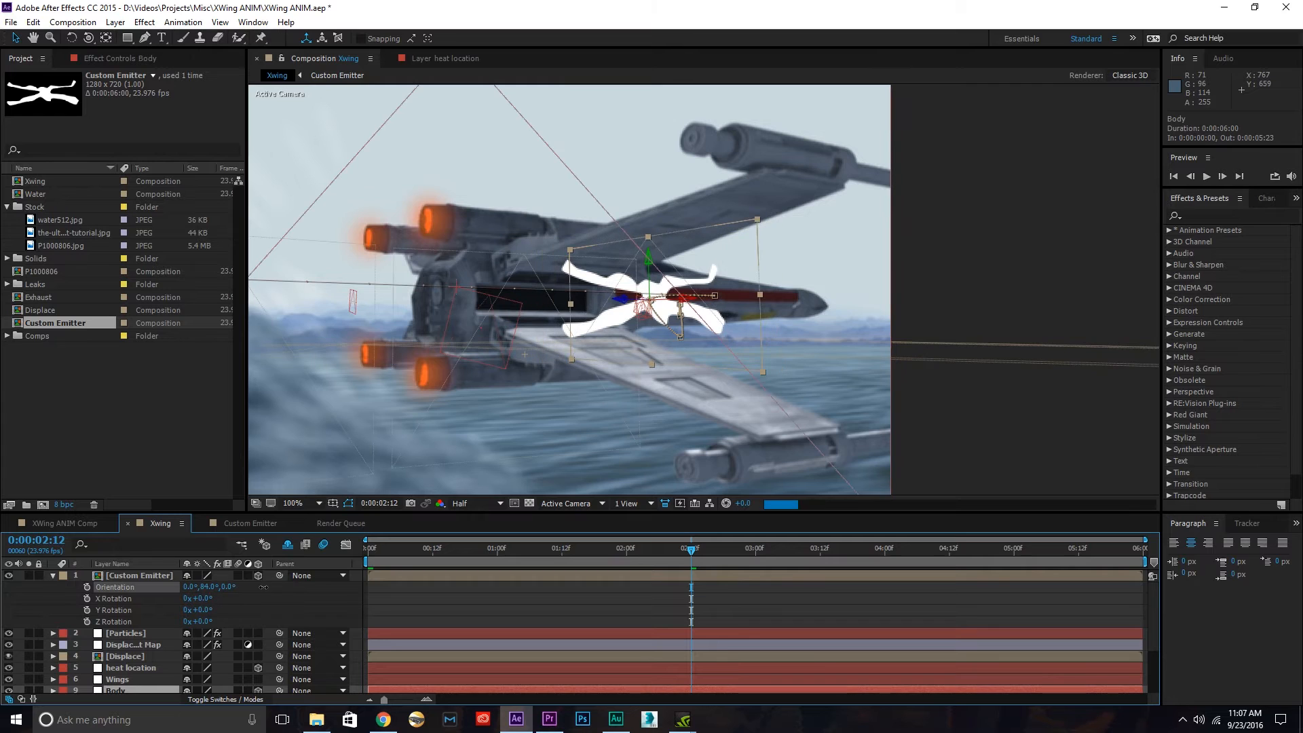
left_click(205, 588)
type("90")
key("Return")
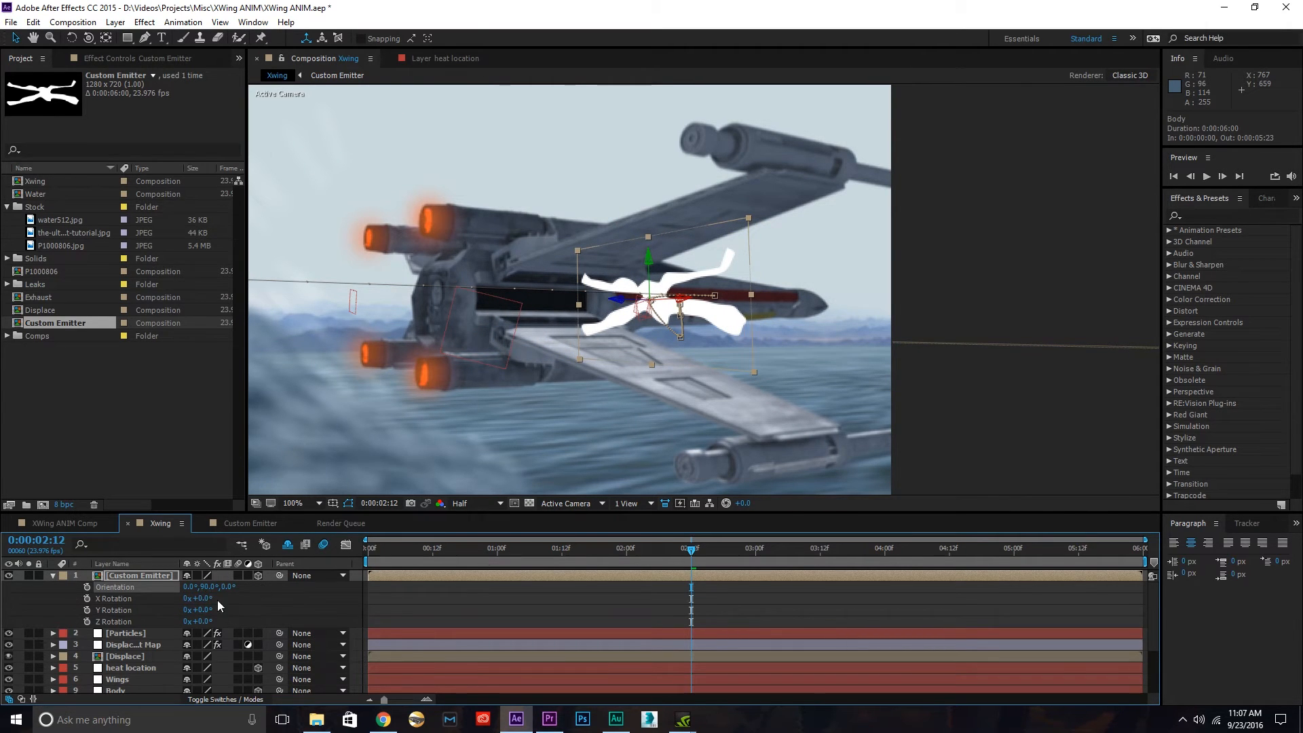
scroll(217, 600, "down", 1)
left_click_drag(690, 551, 896, 564)
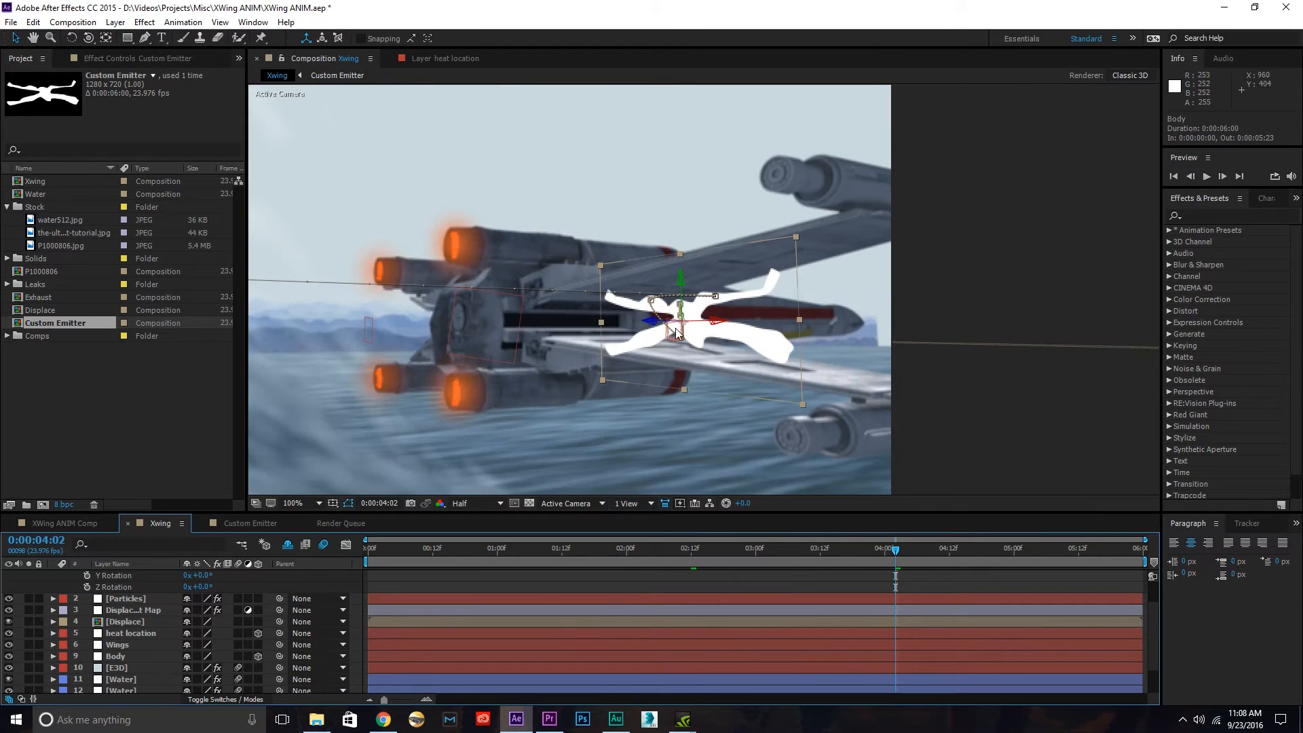
- Copy the Body layer's Z Rotation keyframes onto the Custom Emitter layer's Z Rotation, starting at 0:00:00:00
left_click(122, 656)
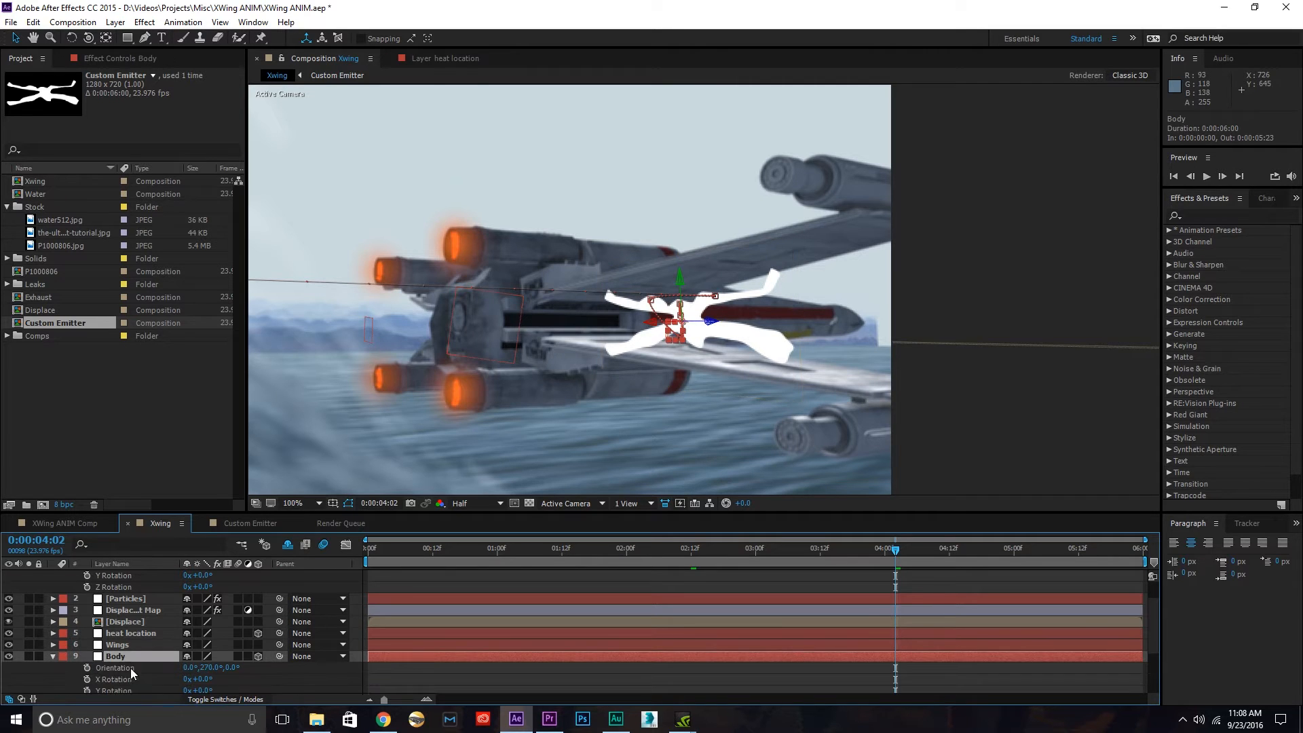
key("r")
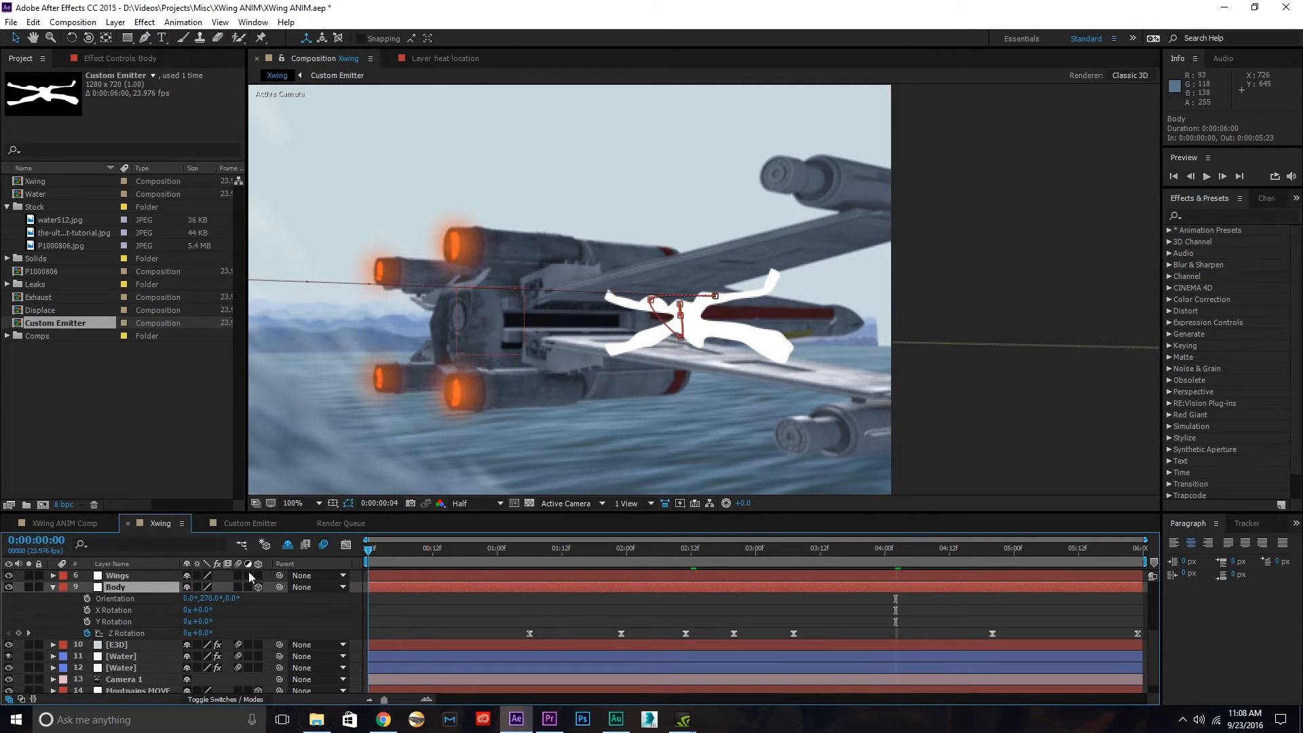
key("Home")
left_click(124, 633)
key("ctrl+c")
scroll(152, 630, "up", 3)
left_click(137, 574)
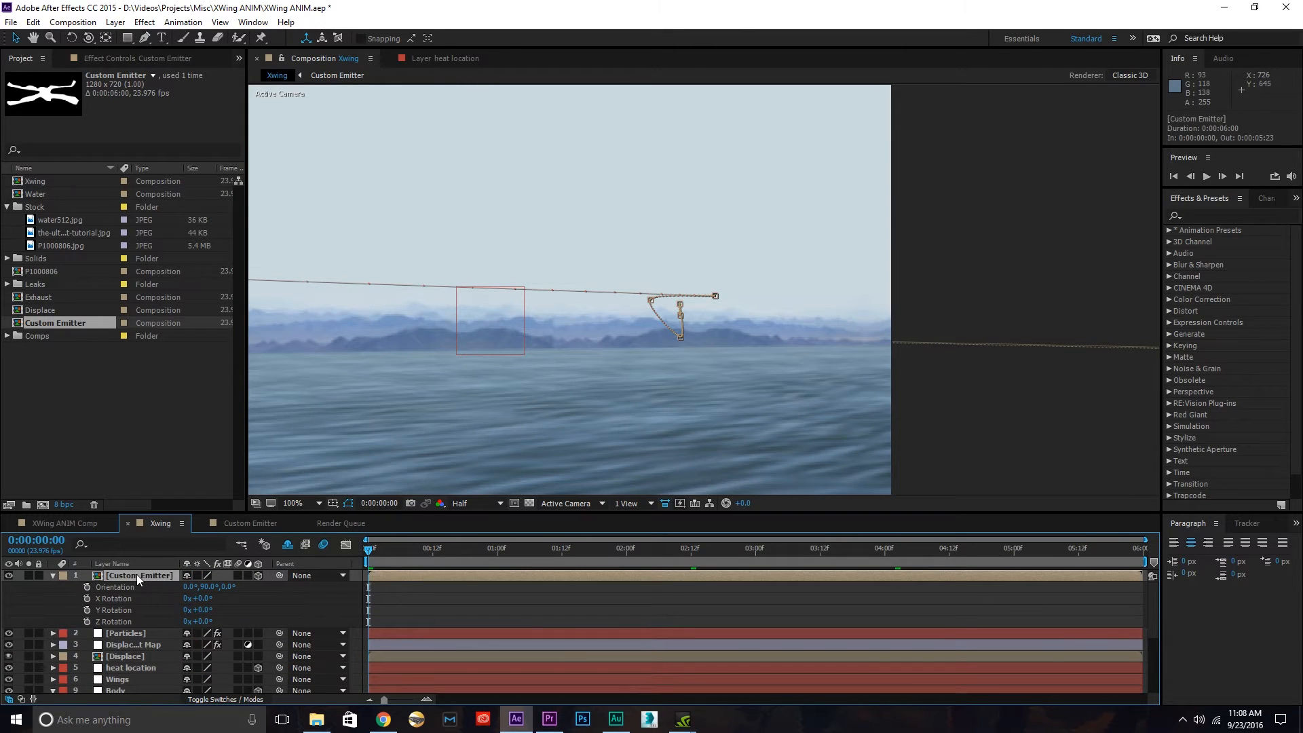
left_click(152, 620)
key("ctrl+v")
- Shift the pasted Z Rotation keyframes to line up in time with the Body layer's keyframes and check the motion around 0:00:02:04
left_click_drag(437, 548, 472, 548)
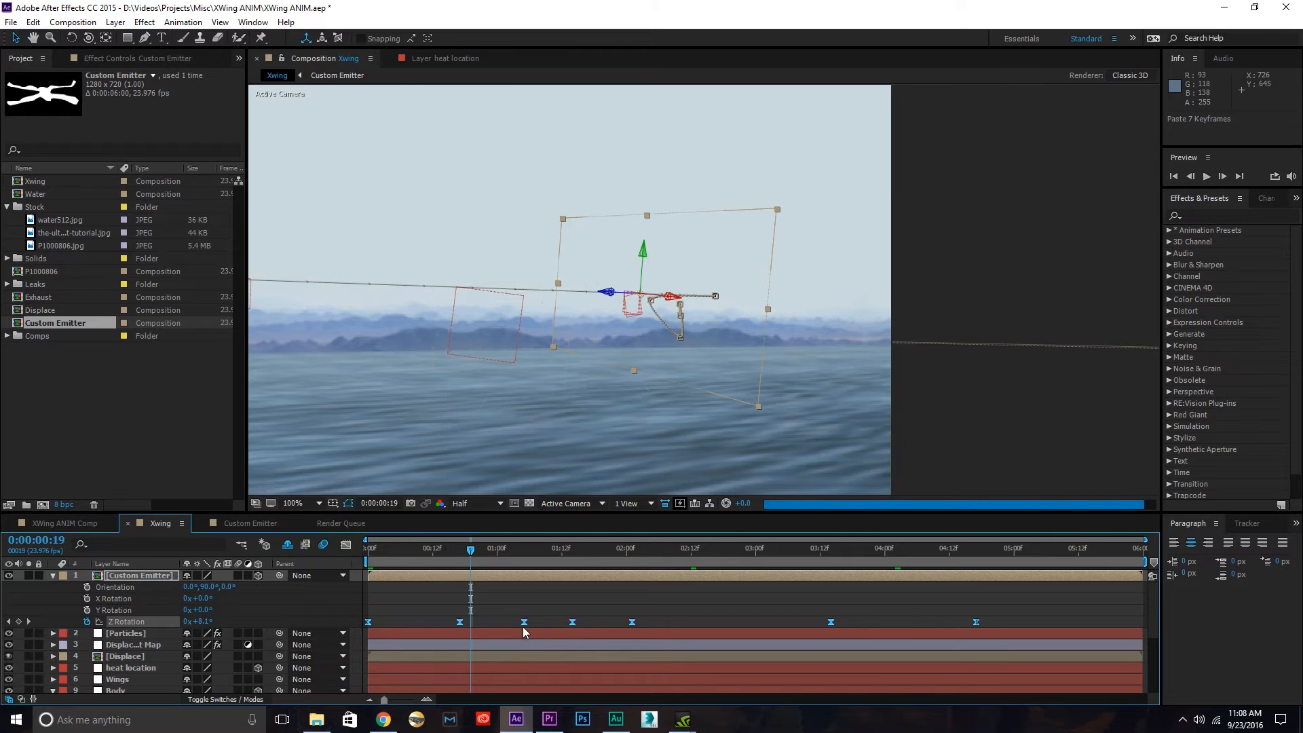
scroll(506, 622, "down", 3)
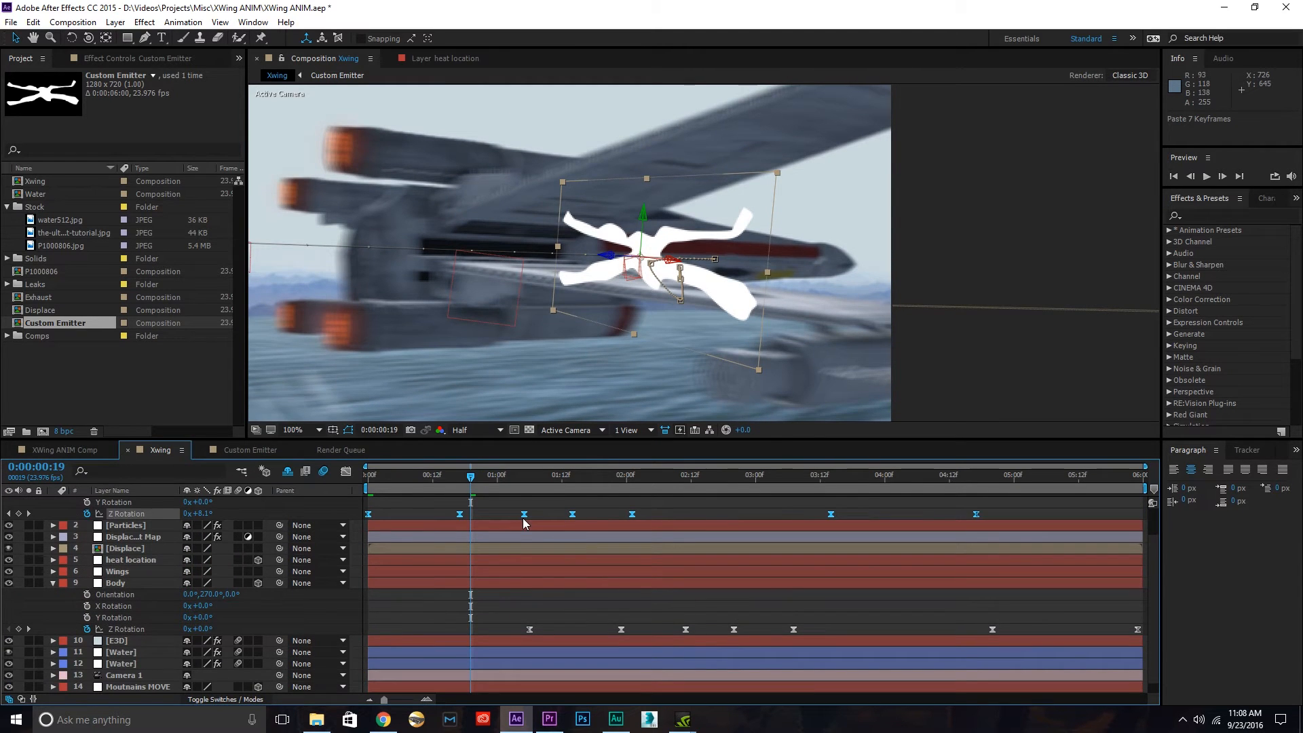
left_click_drag(523, 522, 687, 518)
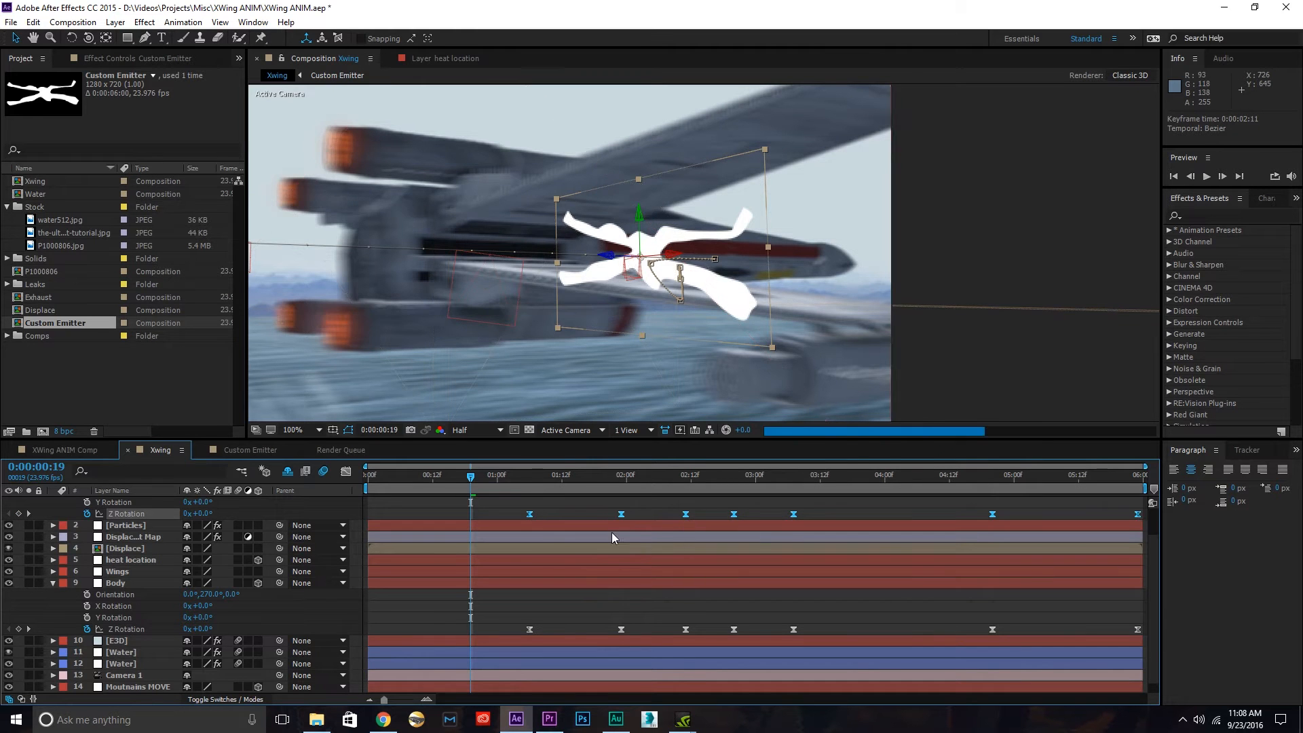
left_click_drag(471, 477, 646, 487)
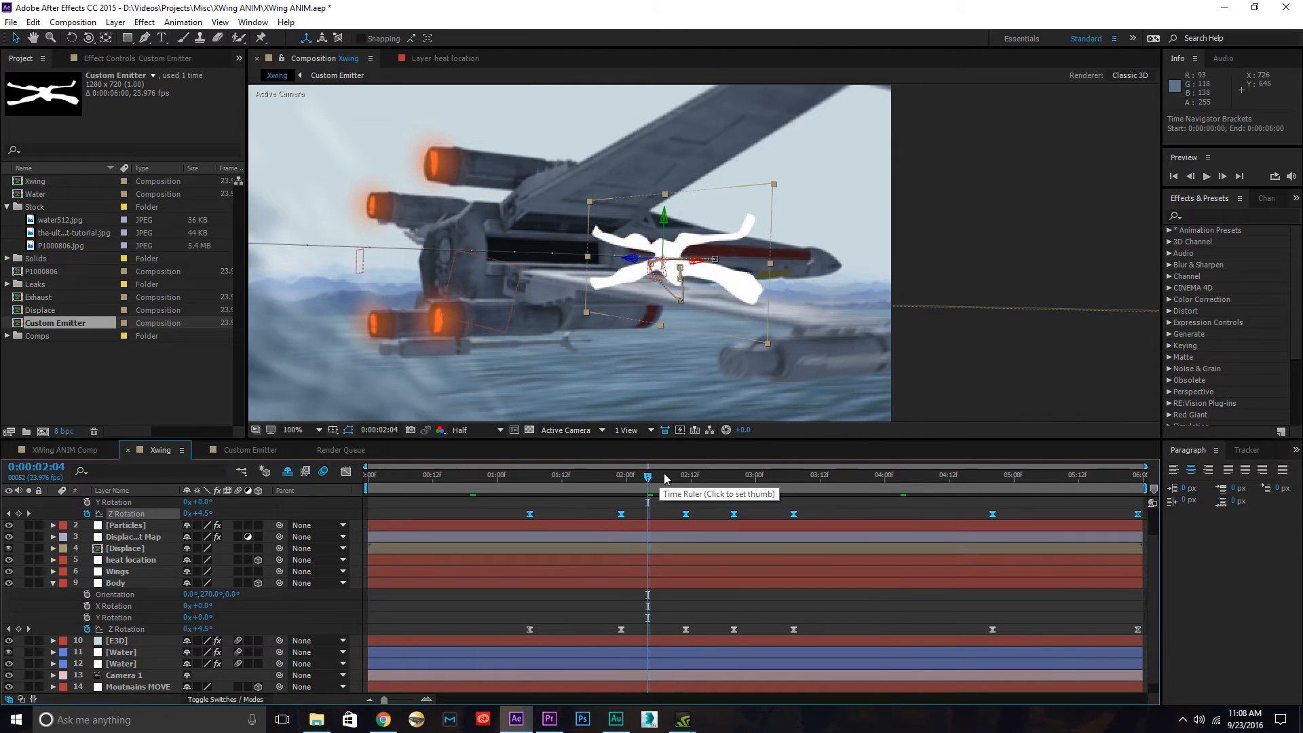
- Set the Custom Emitter layer's Y orientation to -90° and check its alignment at 0:00:01:10
scroll(258, 610, "up", 1)
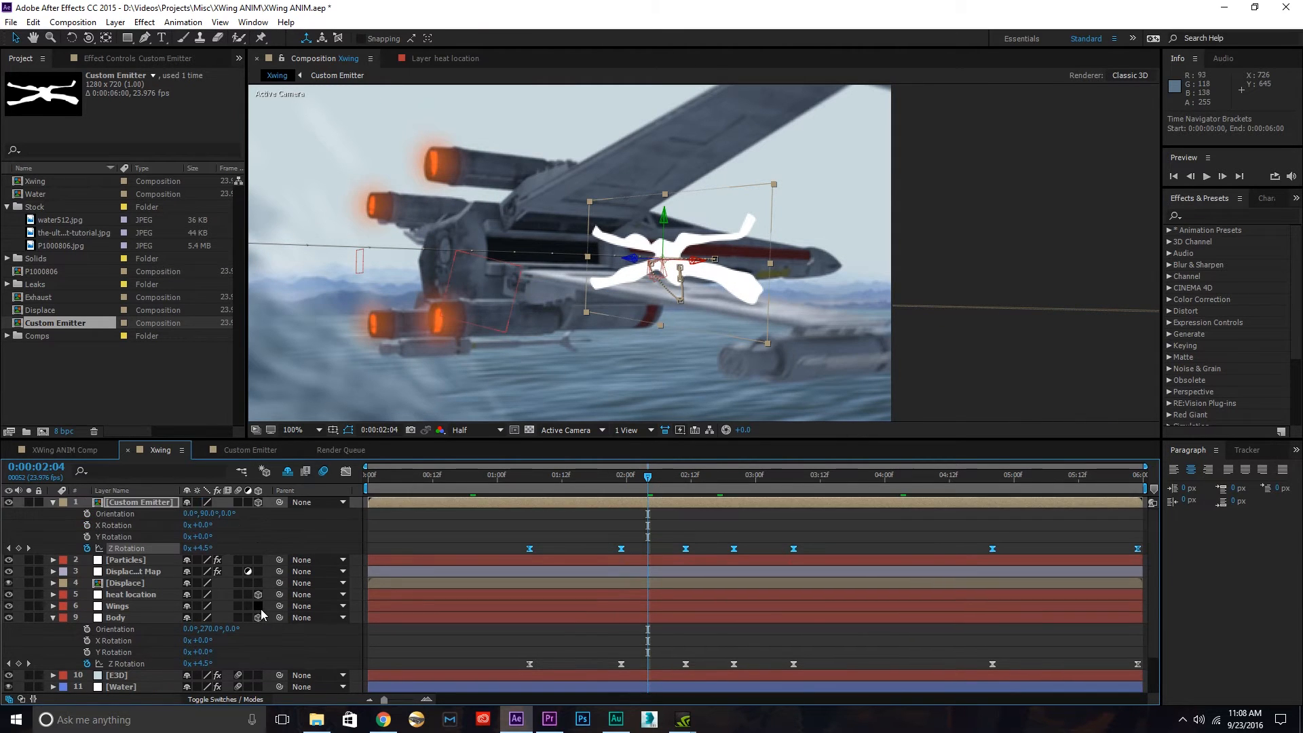
left_click(208, 514)
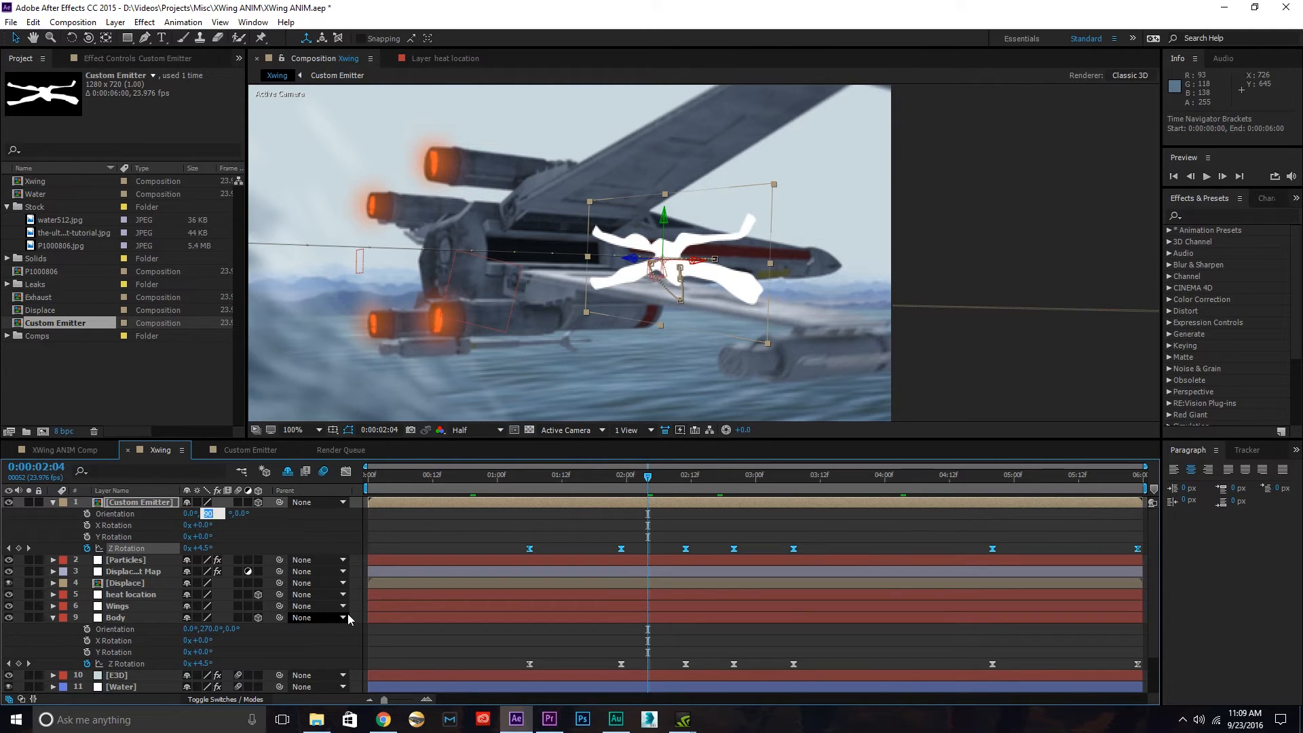
type("-90")
key("Return")
left_click(553, 485)
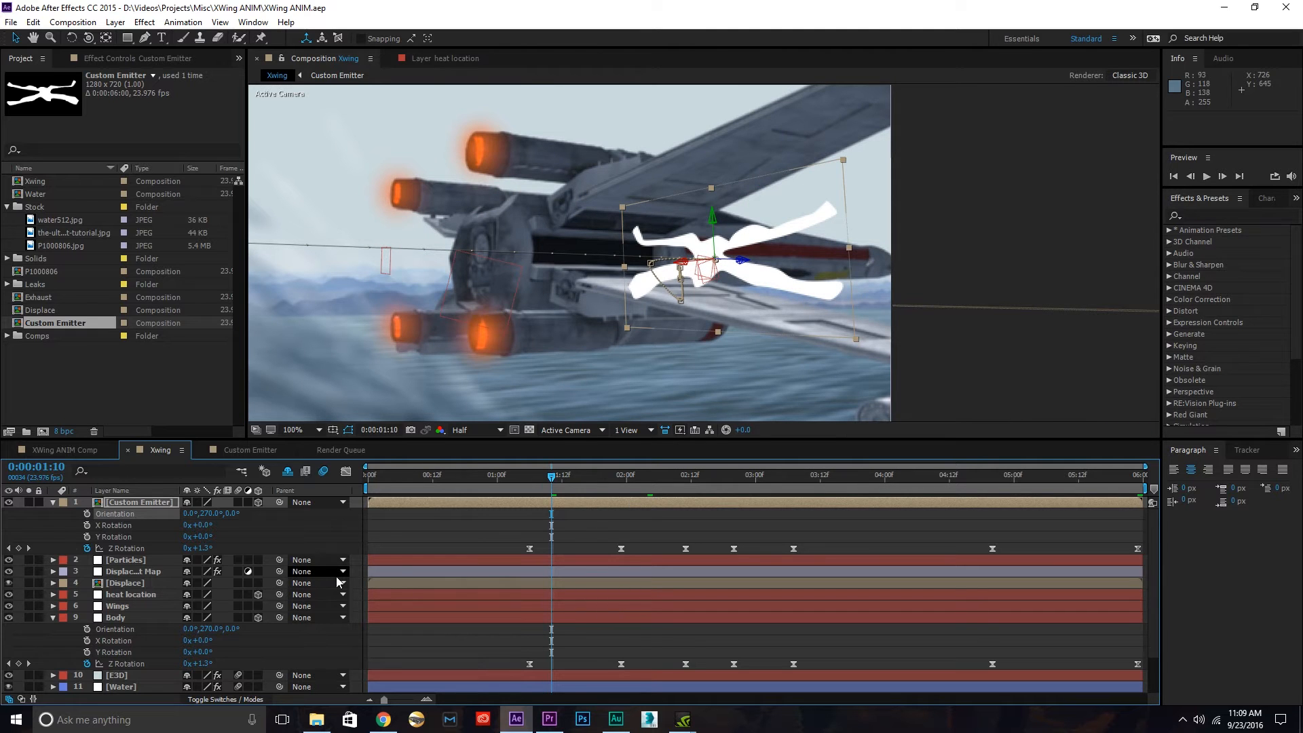
- Scale the Custom Emitter layer uniformly to 230% to match the ship's size, checking the fit at several frames
key("s")
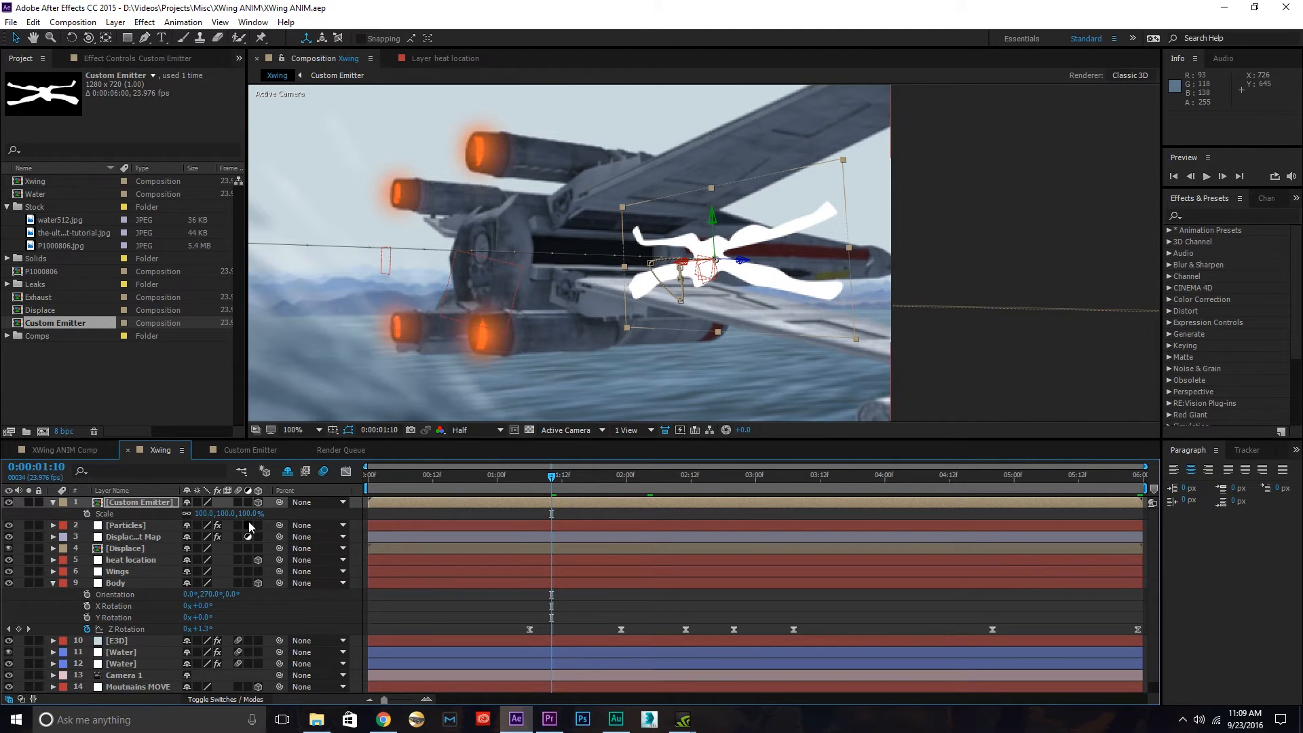
left_click_drag(251, 513, 338, 515)
left_click(693, 483)
left_click(728, 483)
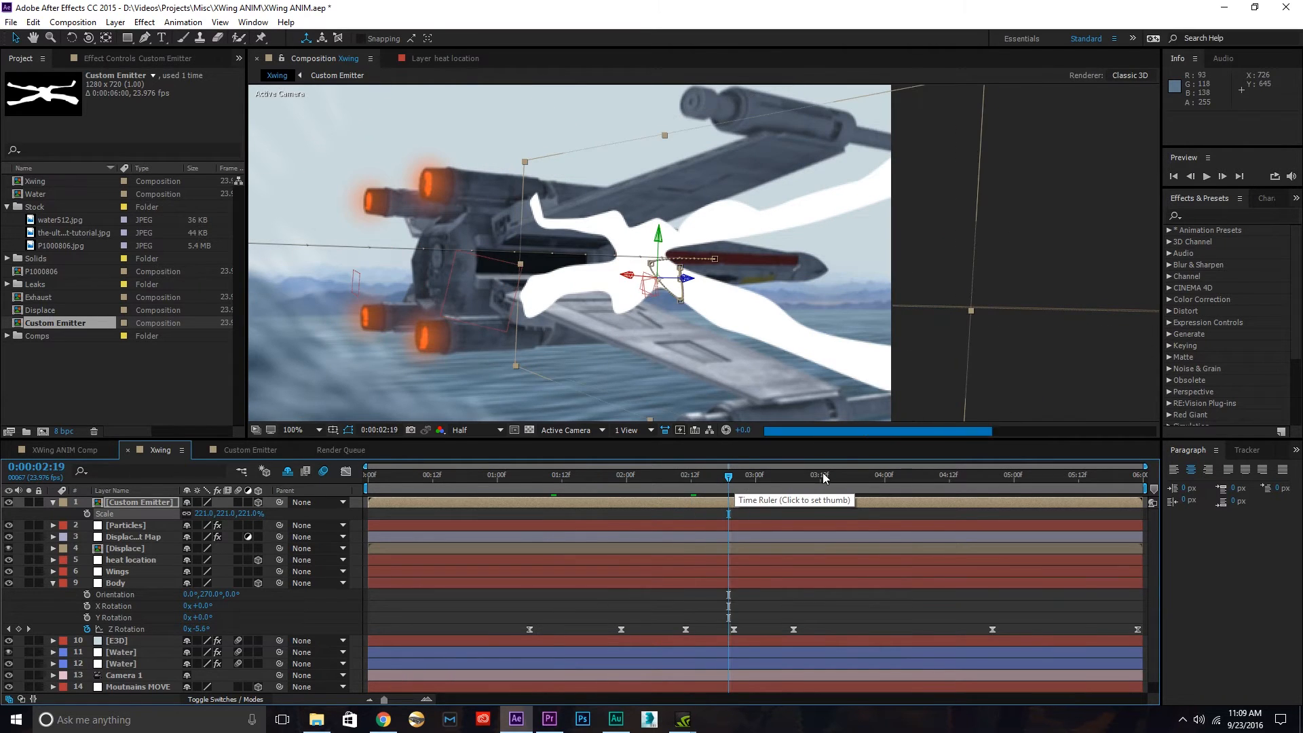
left_click(884, 479)
left_click(248, 514)
type("230")
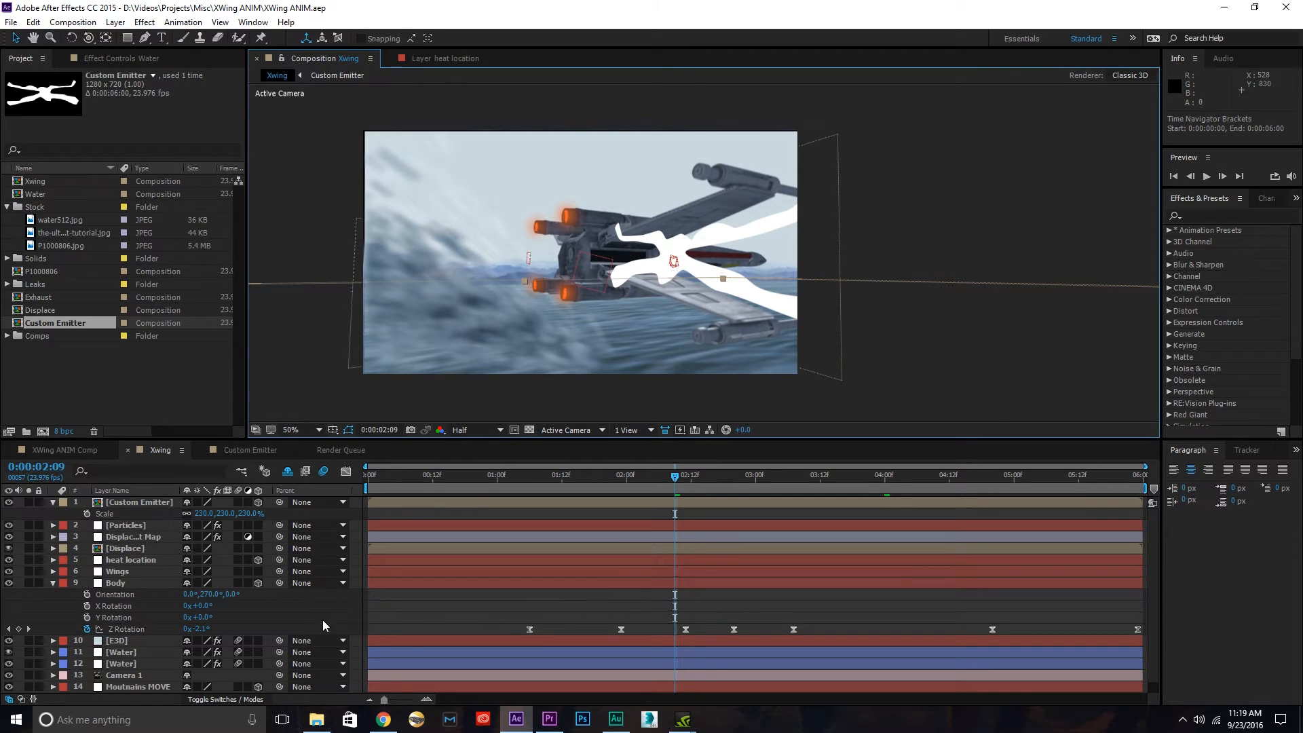
- Turn off the composition's motion blur and hide the two Water layers below E3D
left_click(324, 471)
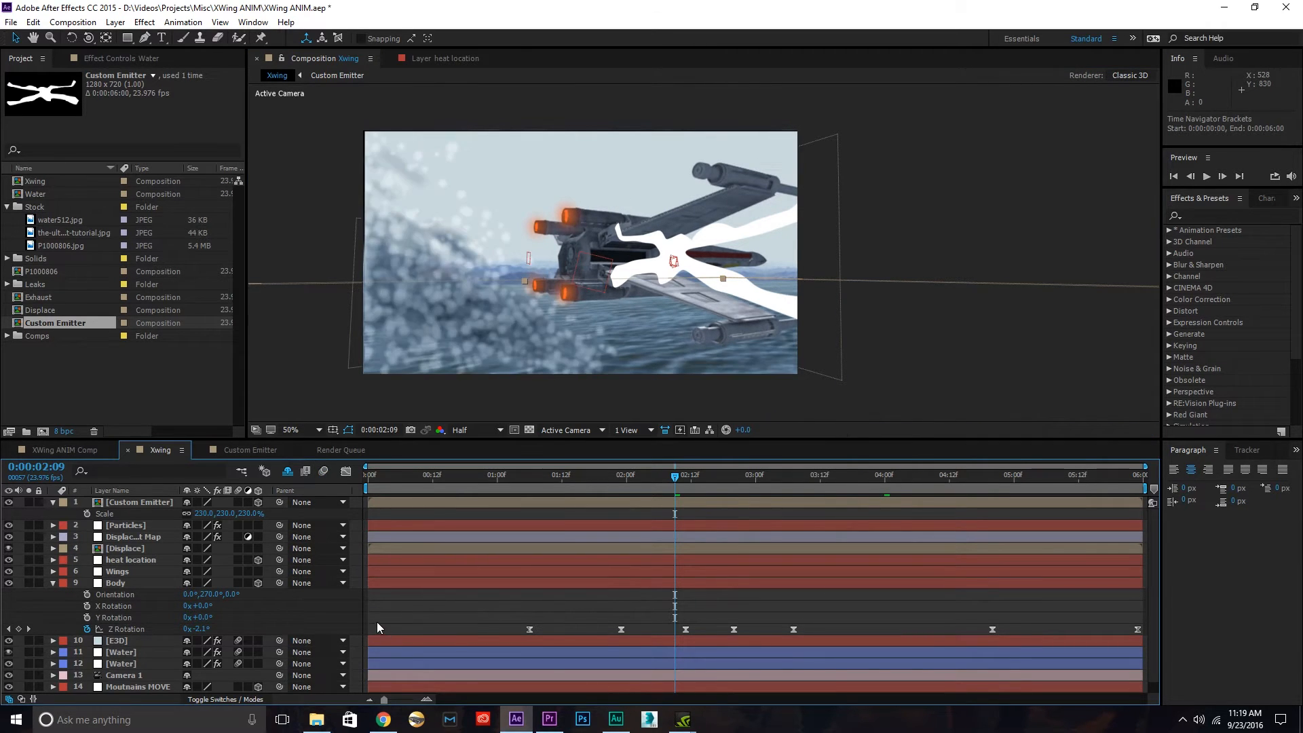
left_click(8, 663)
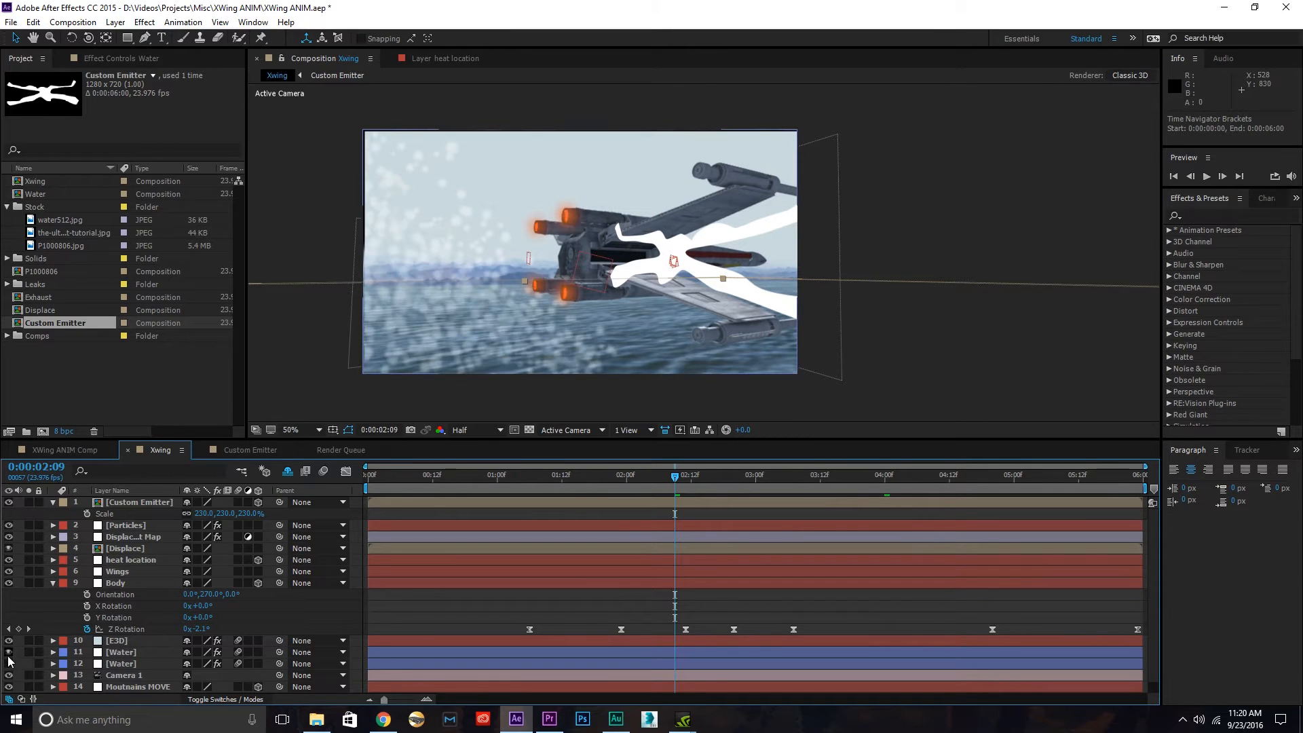
left_click(9, 651)
left_click_drag(668, 479, 583, 483)
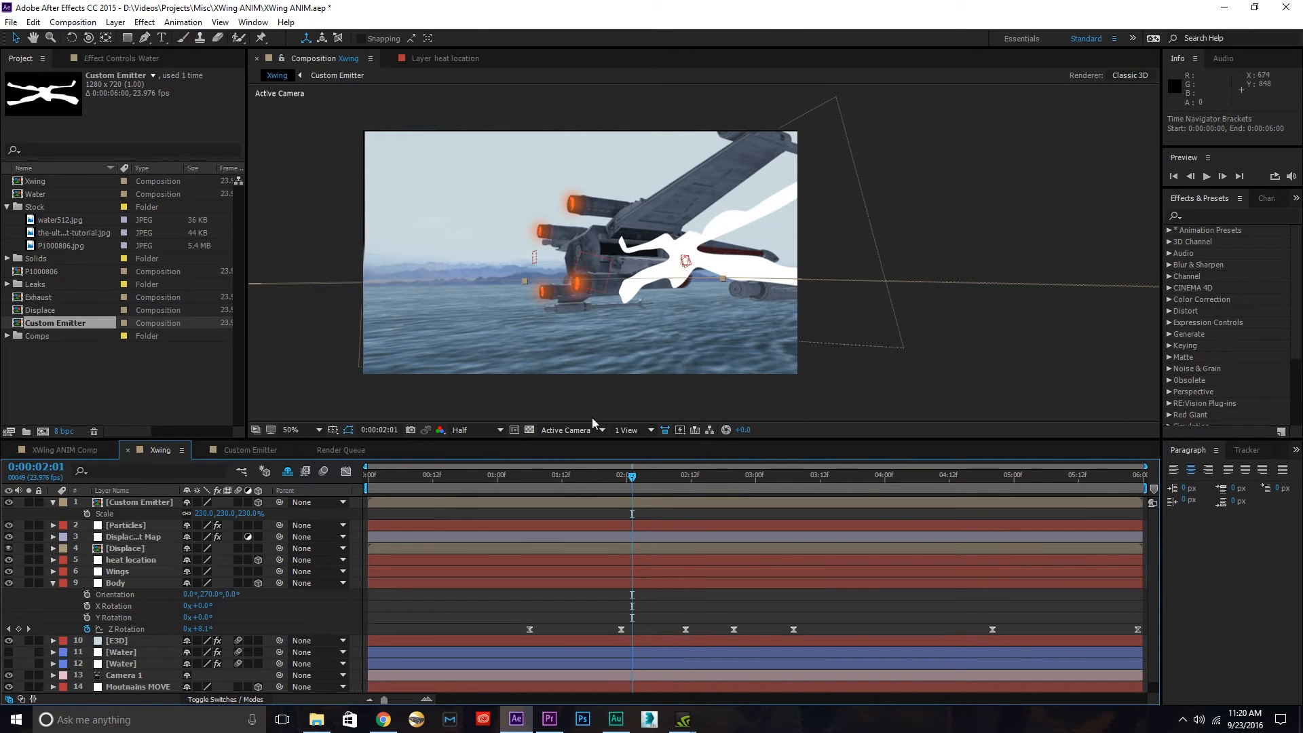
- Create a white 1280 x 720 solid named Air particles and place it above the Custom Emitter layer
key("ctrl+y")
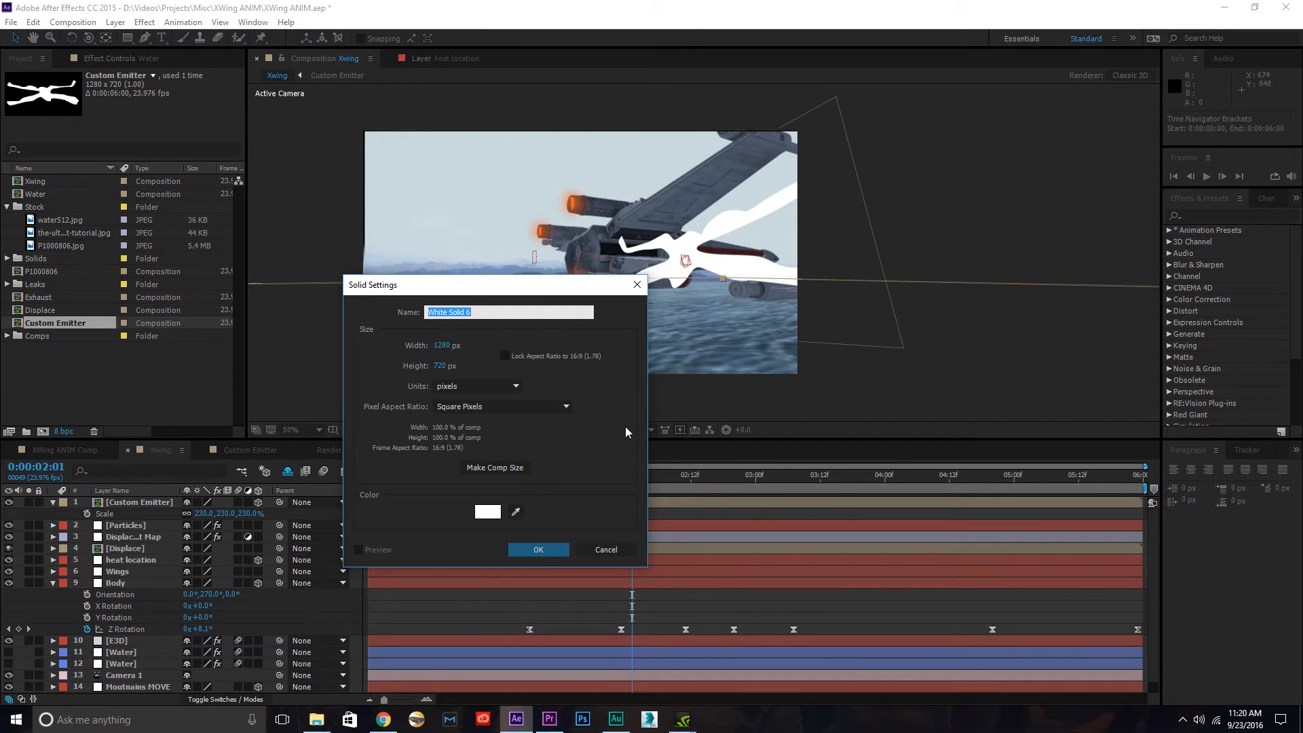
type("Air particles")
key("Return")
left_click_drag(145, 689, 144, 508)
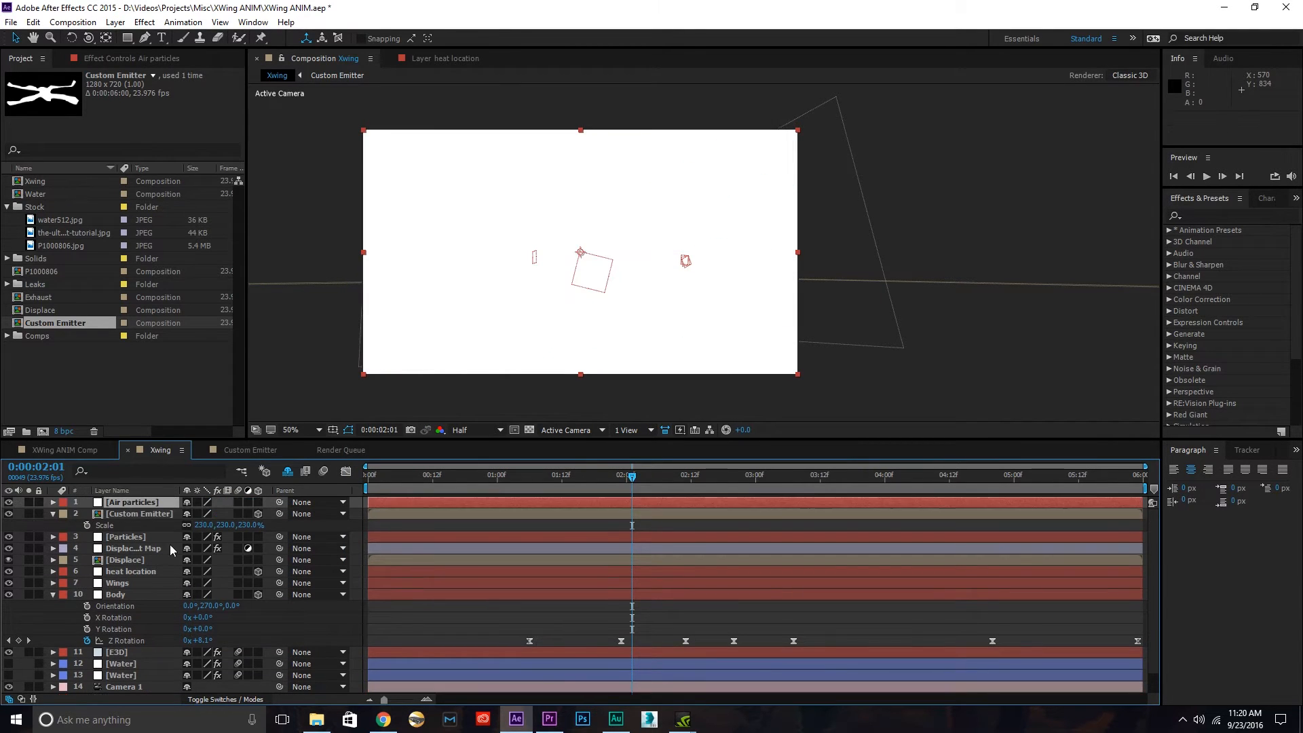
- Apply the Trapcode Particular effect to the Air particles layer
key("F3")
left_click(156, 502)
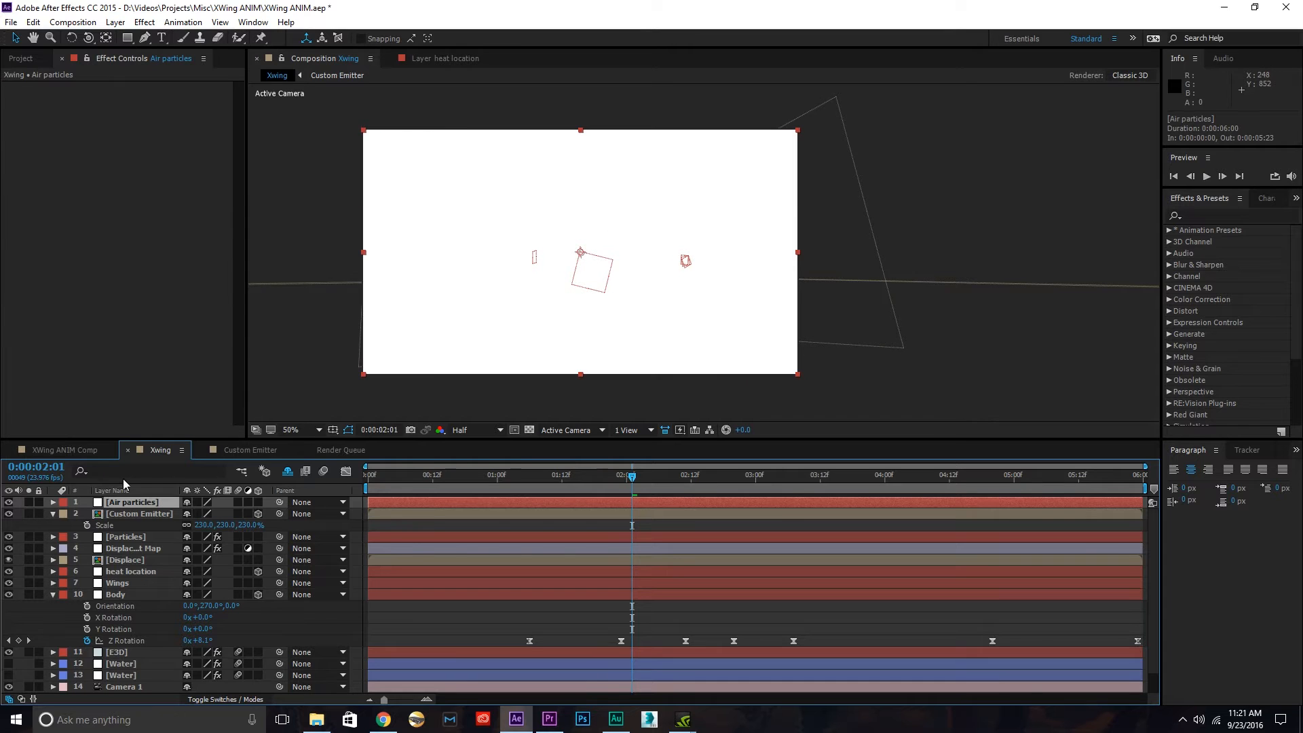
left_click(145, 22)
mouse_move(253, 416)
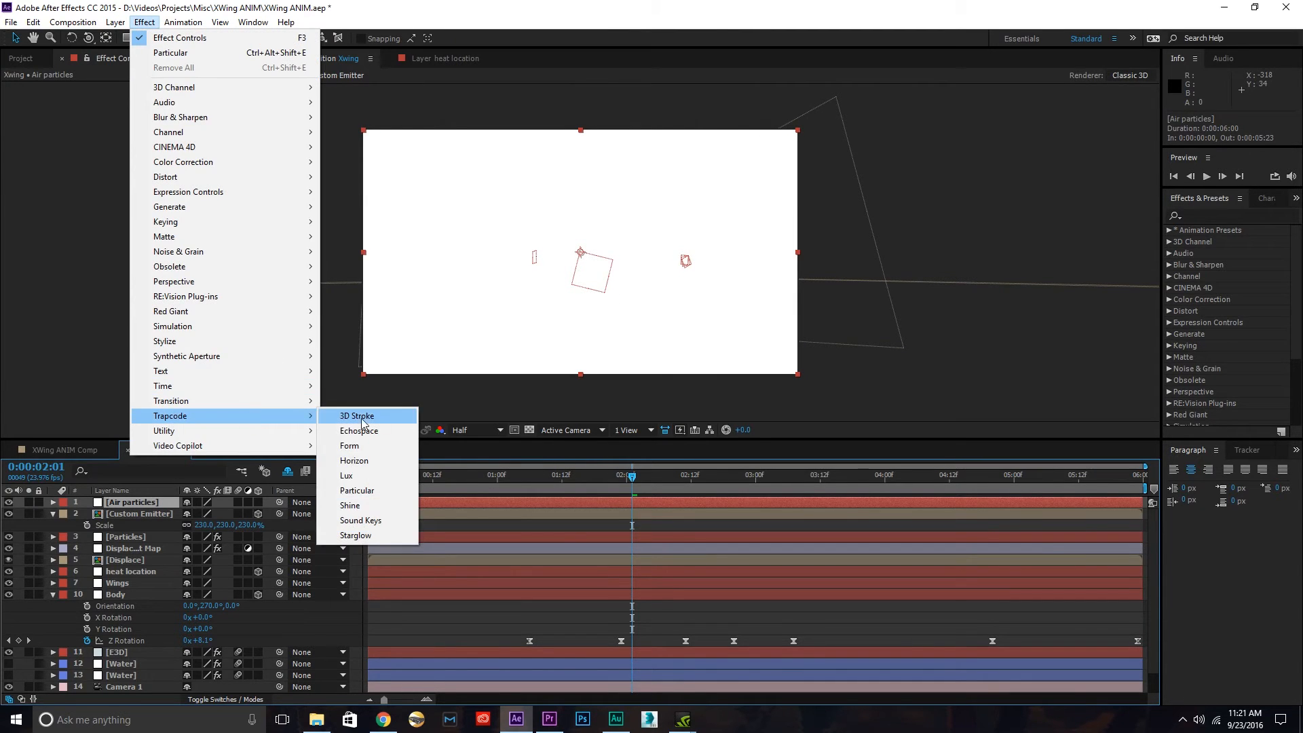
left_click(378, 490)
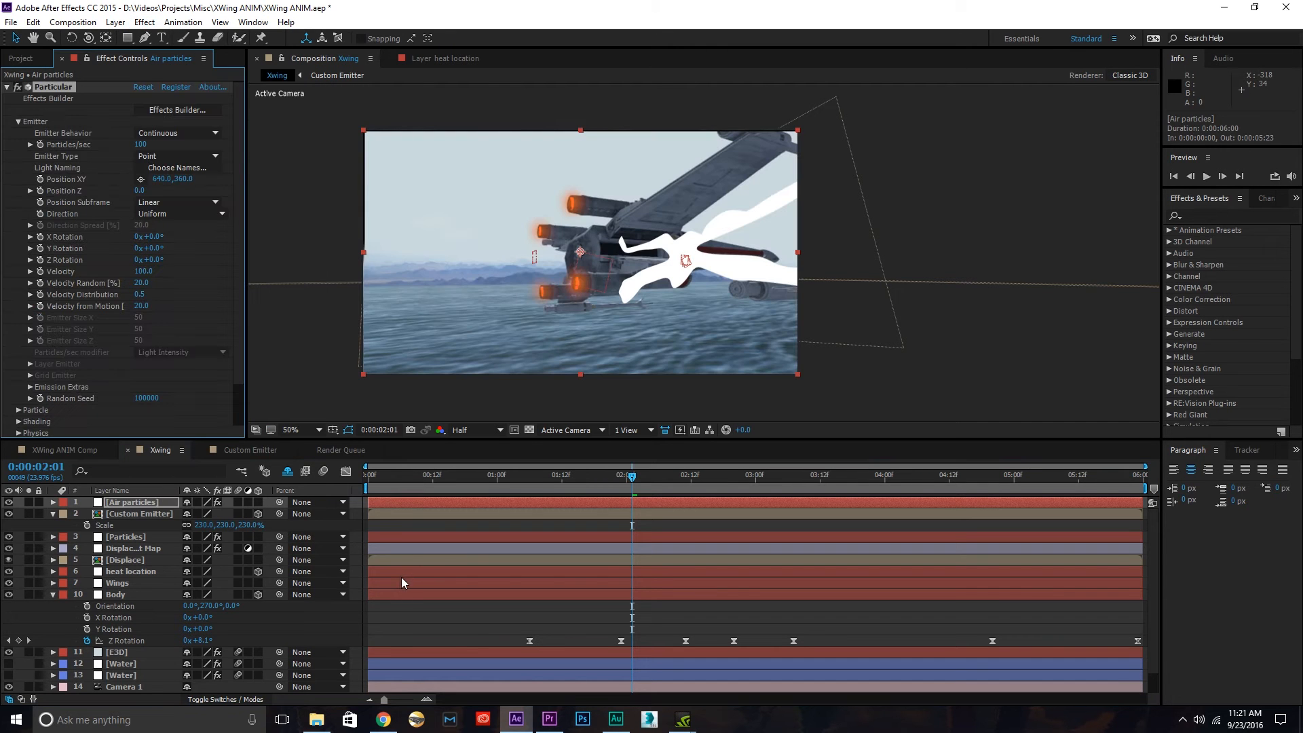
- Set Particular's emitter type to Layer and choose Custom Emitter as the emitting layer
left_click(183, 156)
left_click(169, 246)
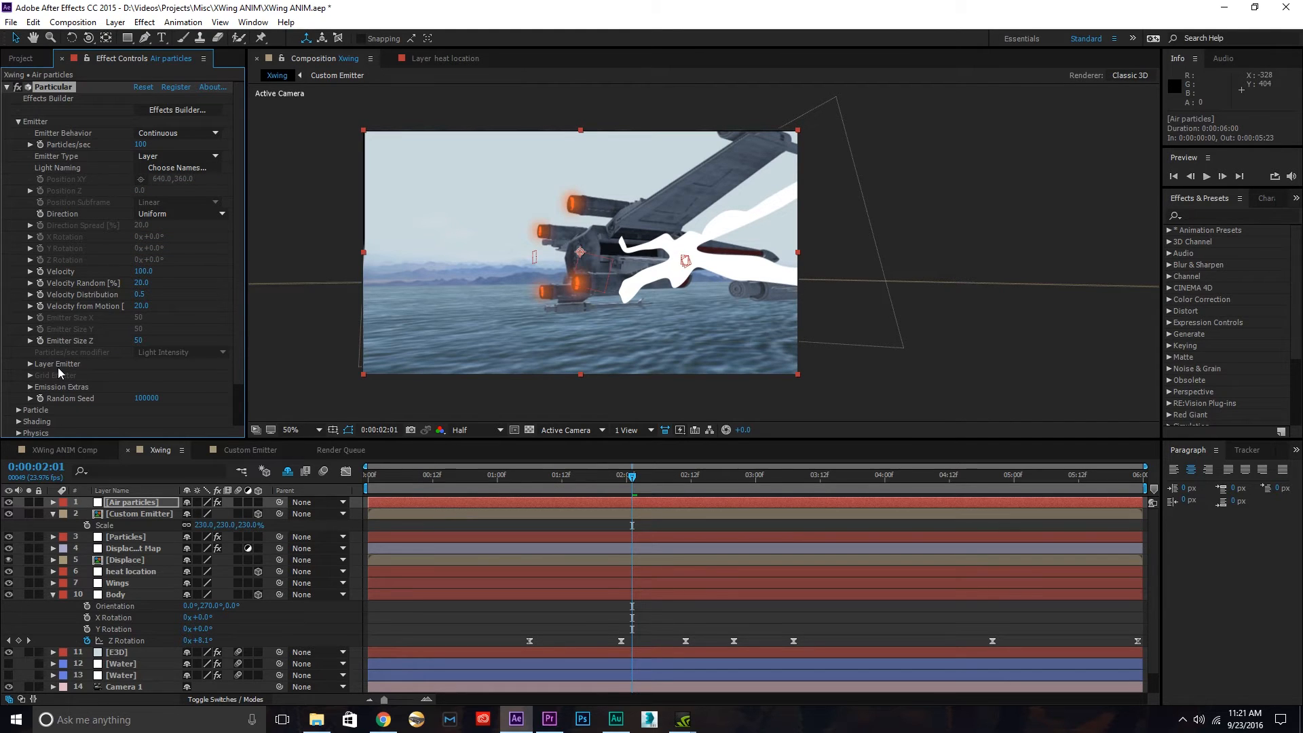
left_click(30, 364)
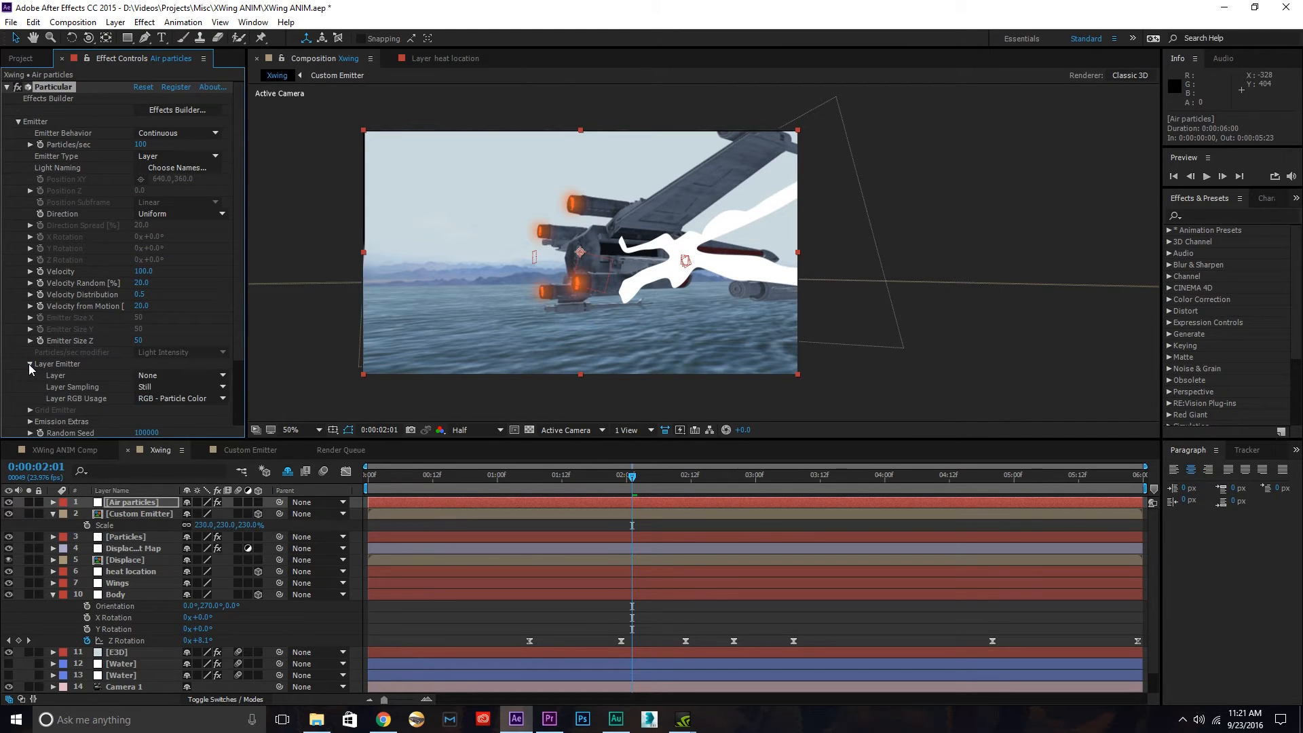
left_click(171, 375)
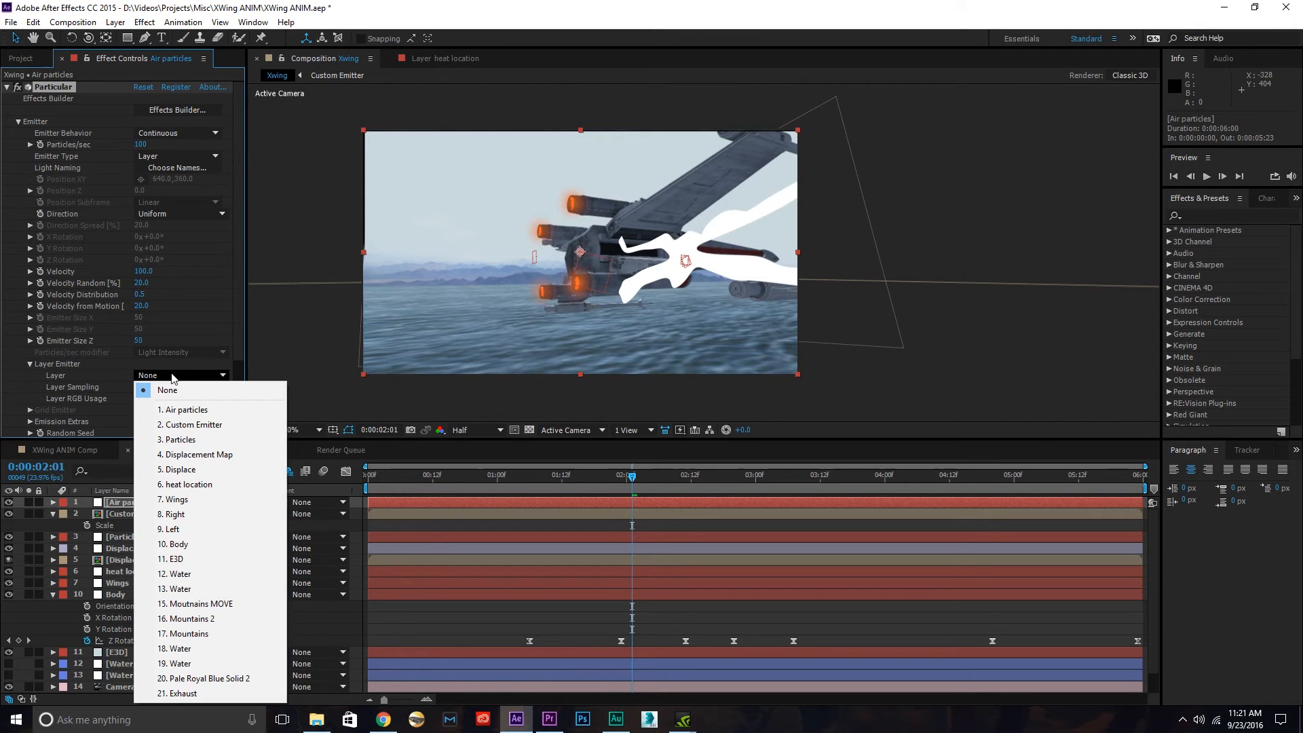
left_click(264, 425)
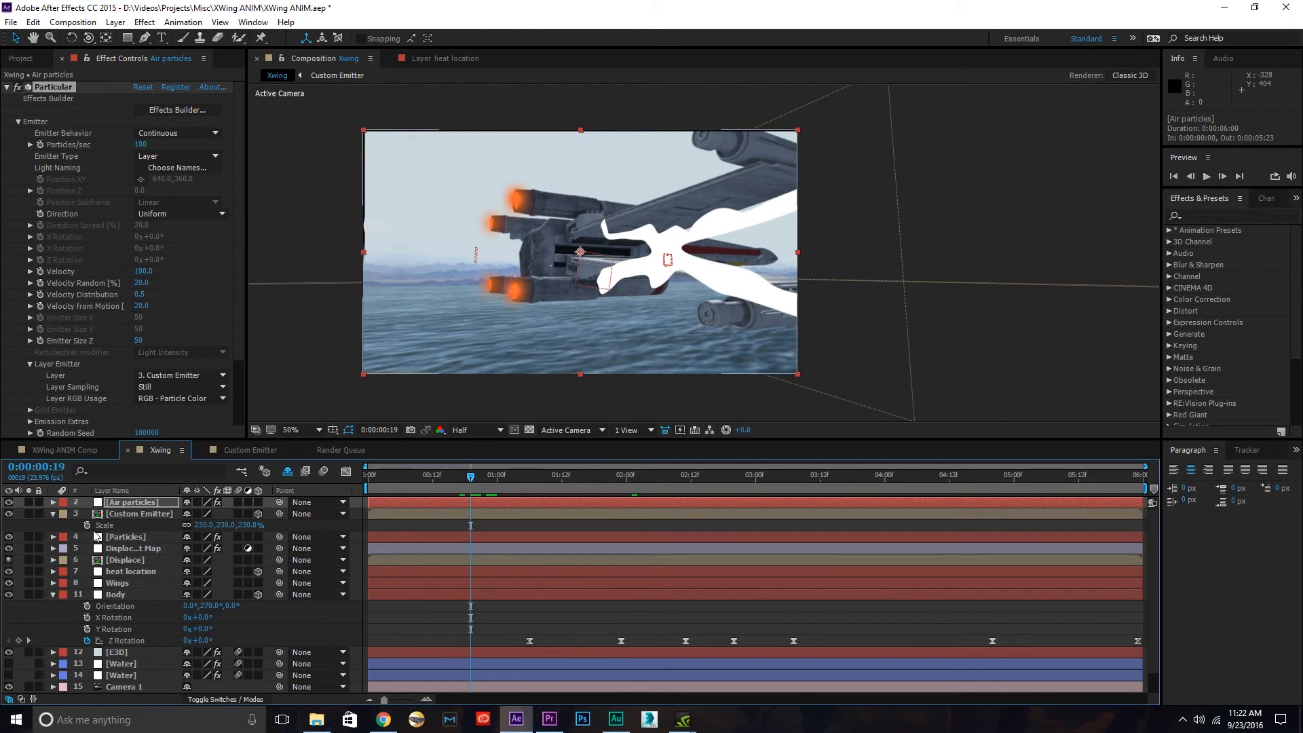
- Solo the Air particles layer, preview its emission through the timeline and save the project
left_click(29, 502)
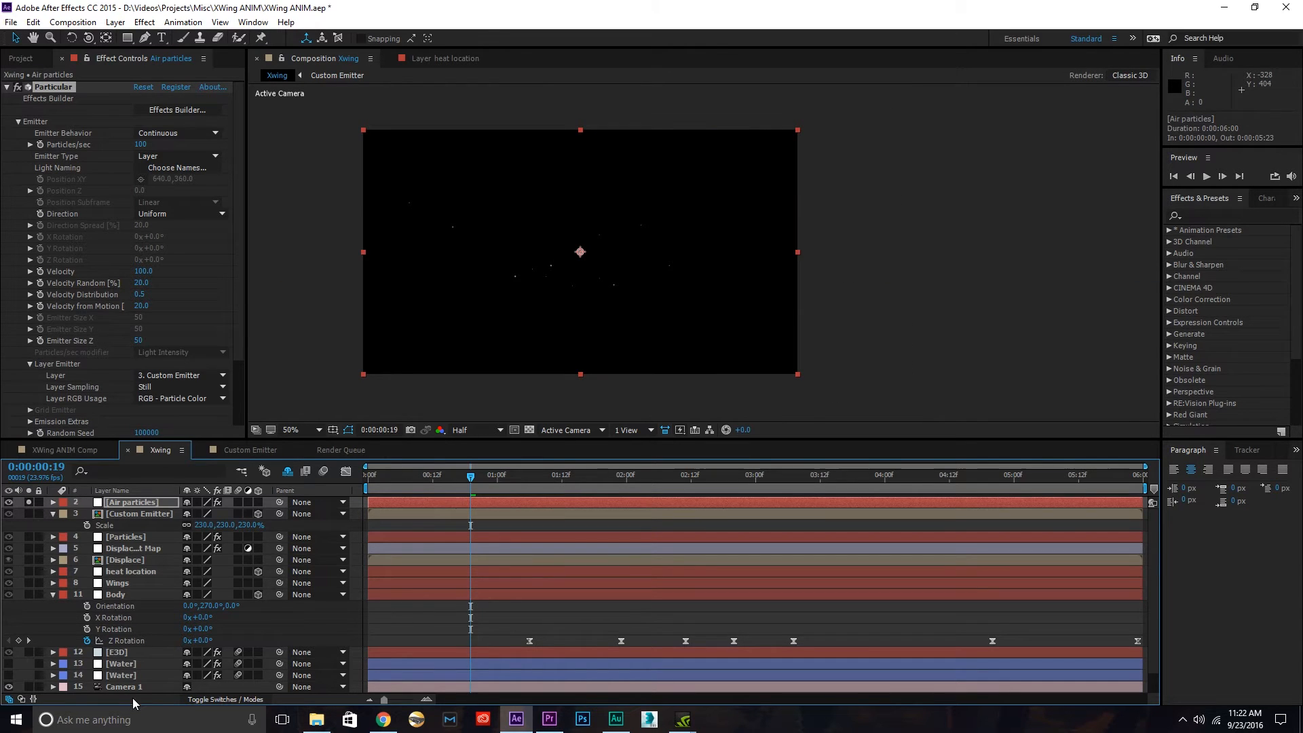
left_click_drag(604, 475, 773, 472)
scroll(796, 287, "up", 3)
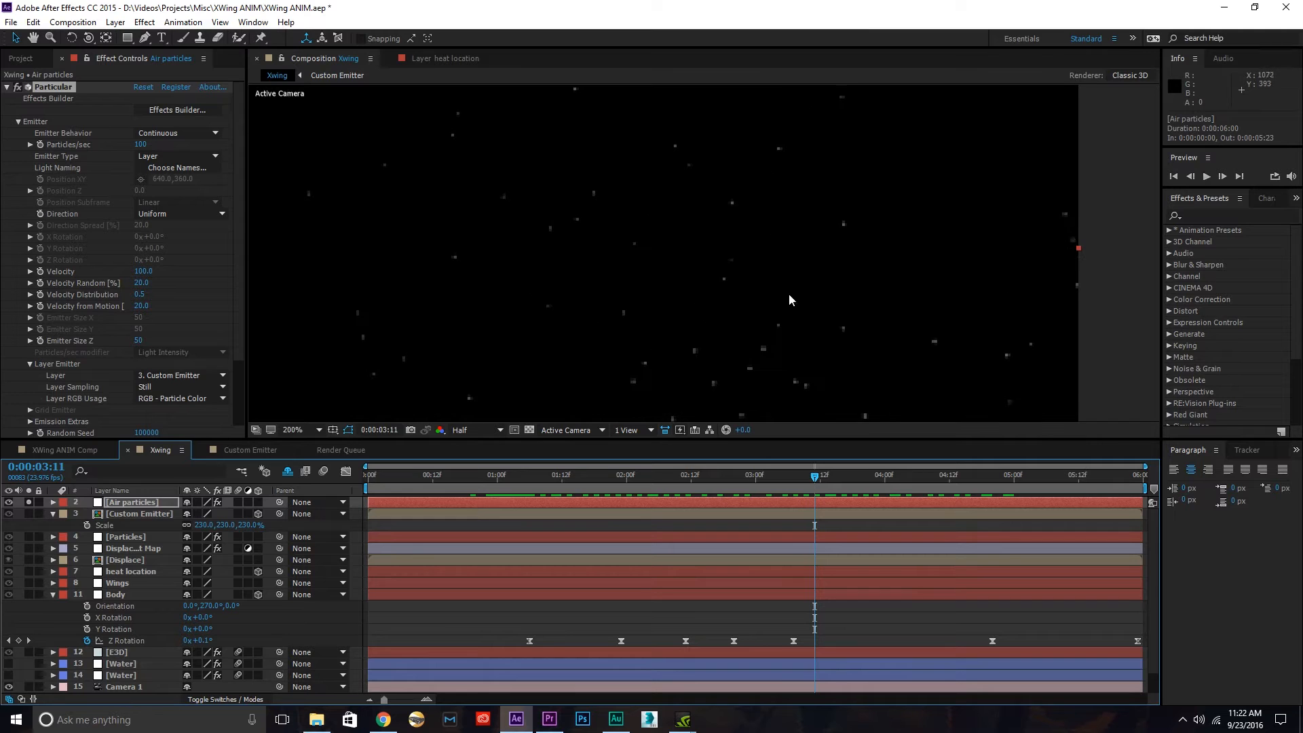
scroll(747, 310, "down", 2)
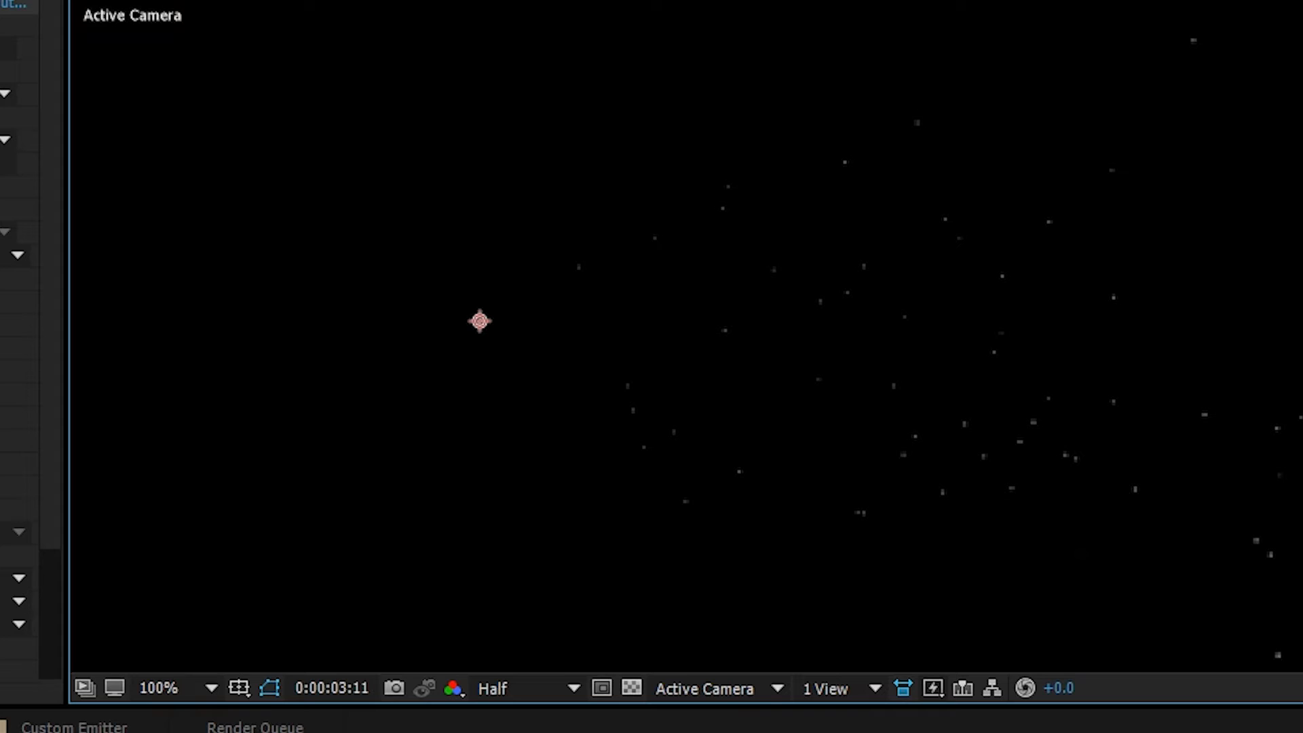
key("space")
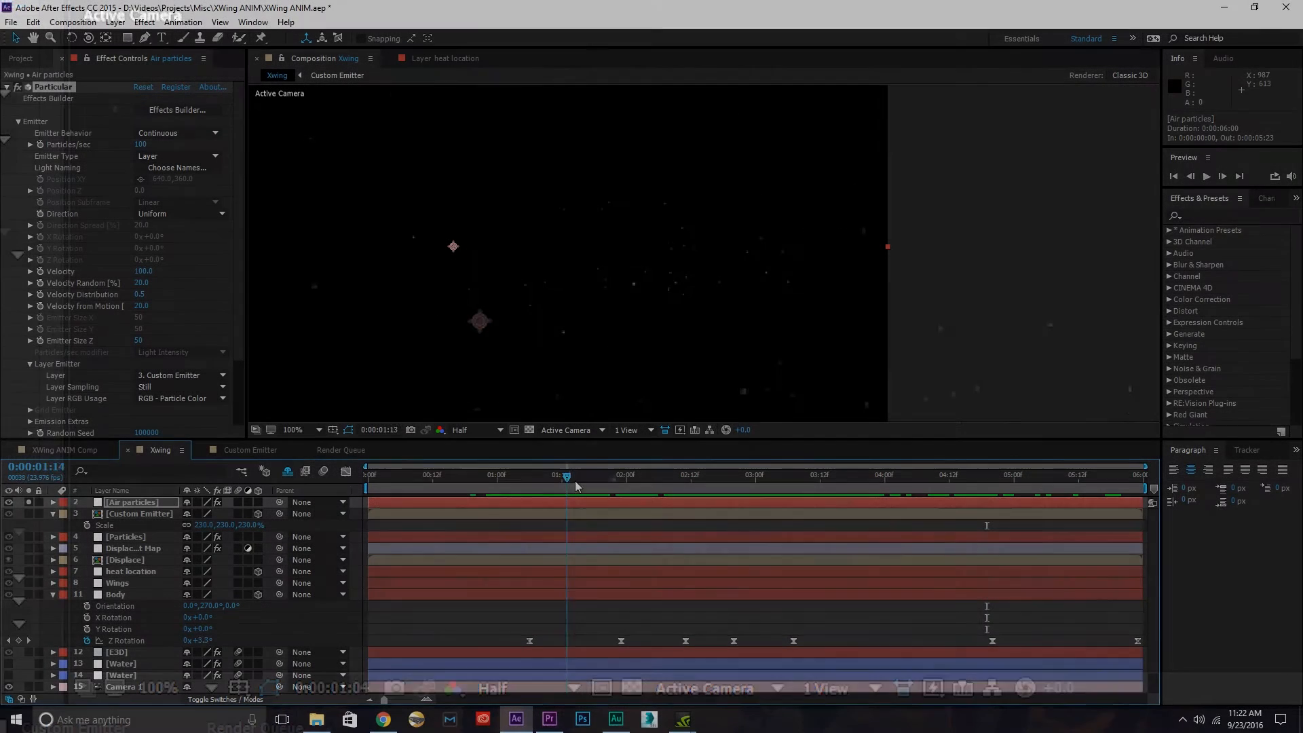
left_click_drag(575, 480, 687, 507)
key("ctrl+s")
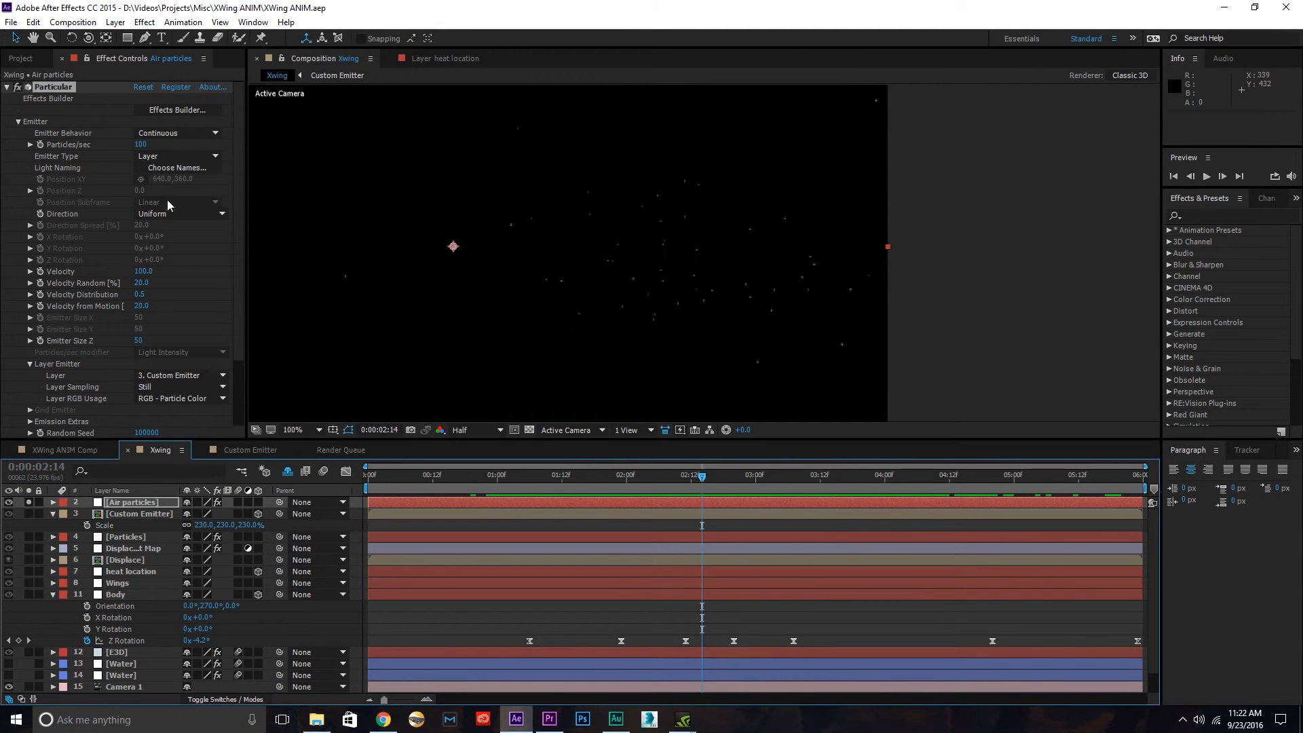
- Change Particular's emission direction to Directional and check the particles across the timeline up to 0:00:05:09
left_click(139, 213)
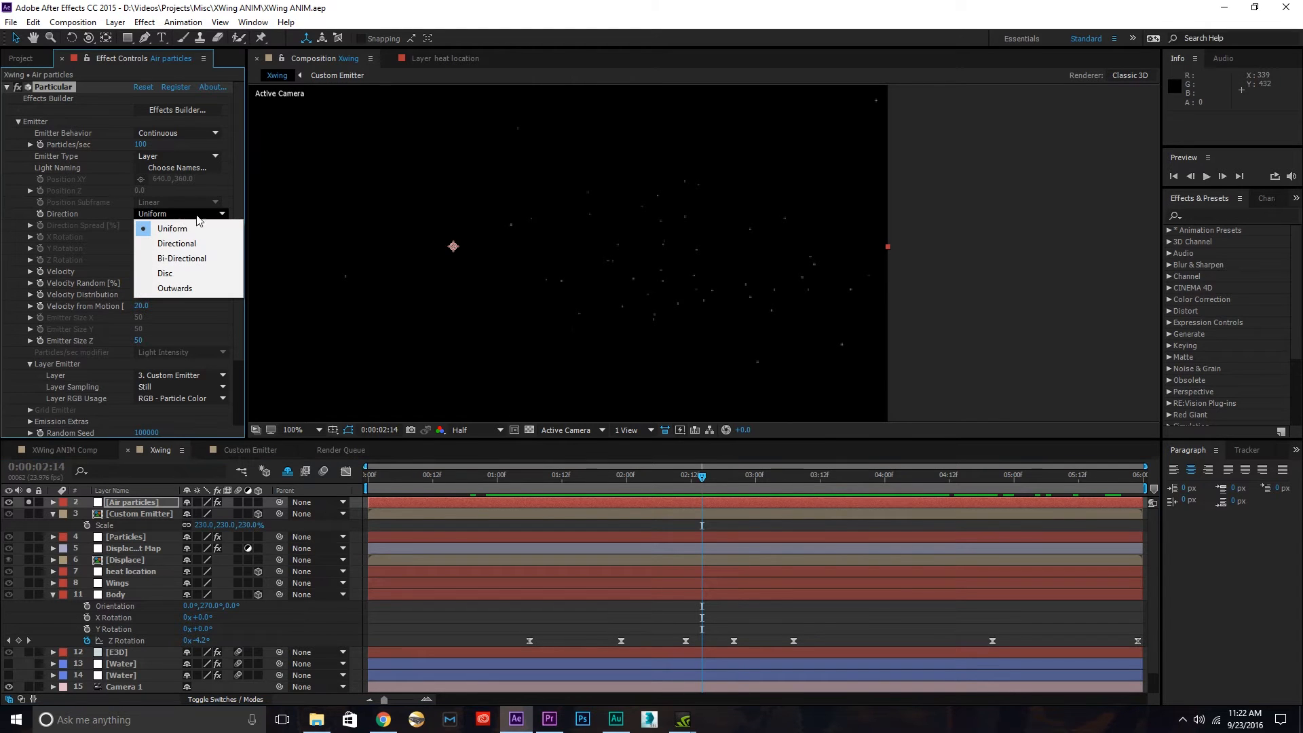
left_click(221, 242)
left_click_drag(572, 486, 1062, 475)
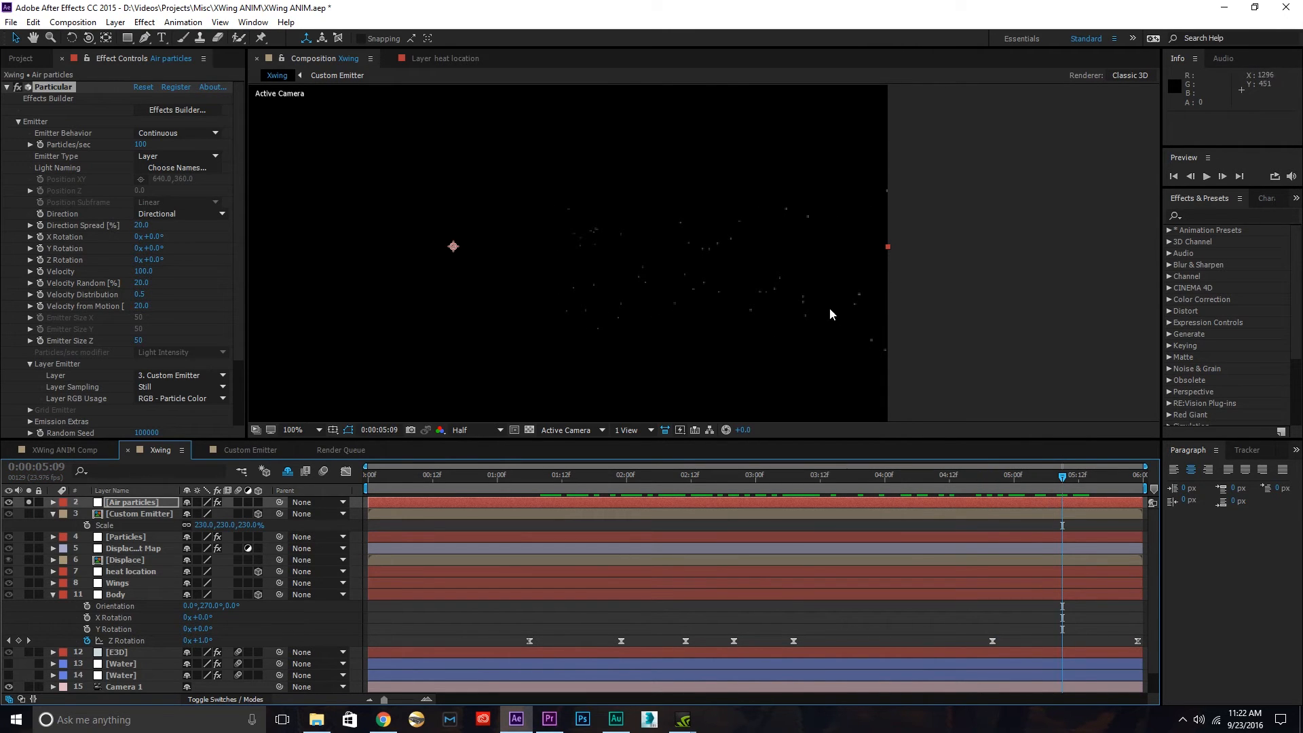
- Set the emitter's X Rotation to -166° and its Velocity to 3640
left_click(142, 226)
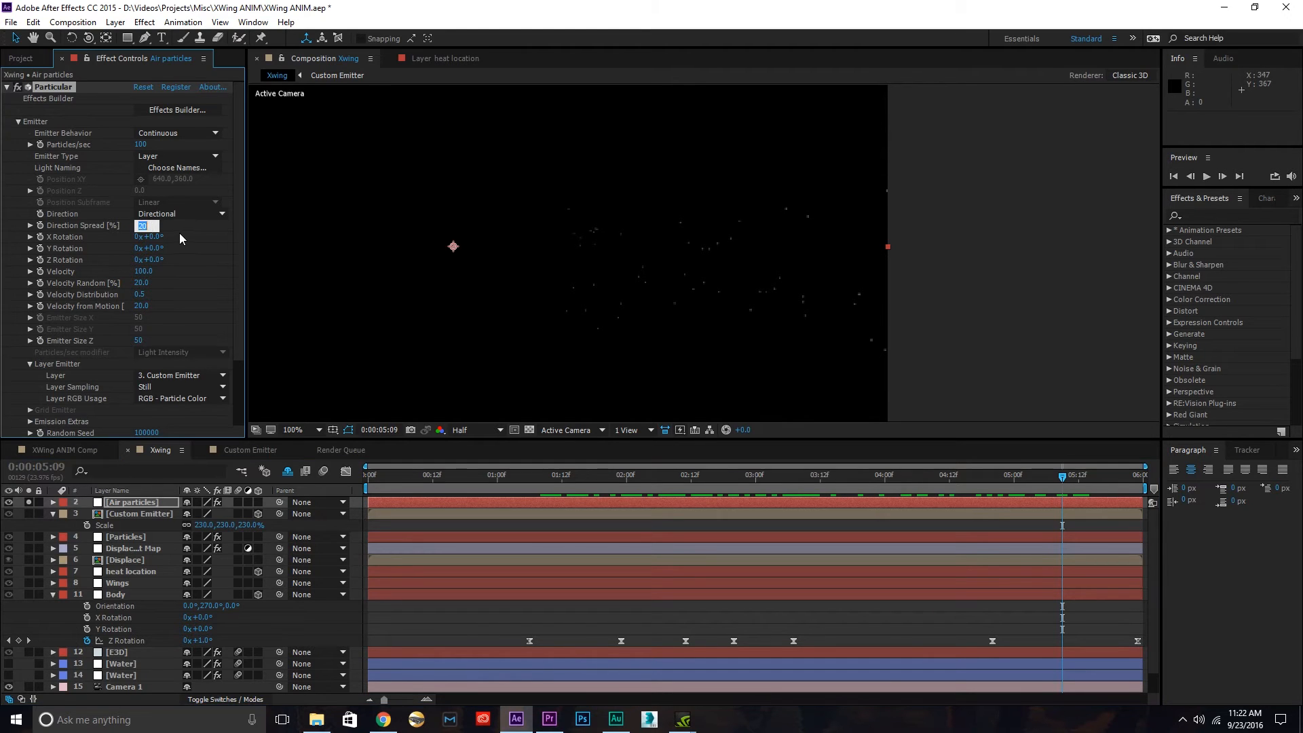
left_click(195, 241)
left_click_drag(156, 242, 110, 243)
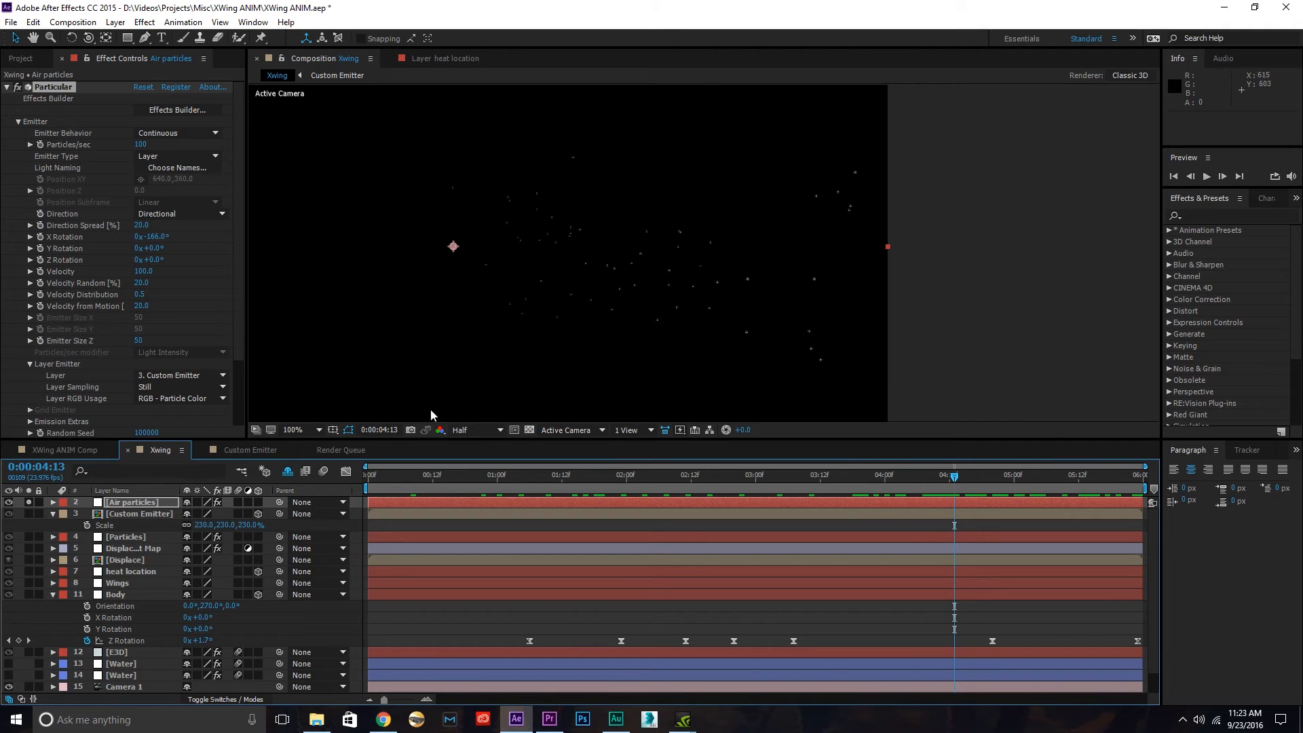
left_click_drag(141, 272, 223, 264)
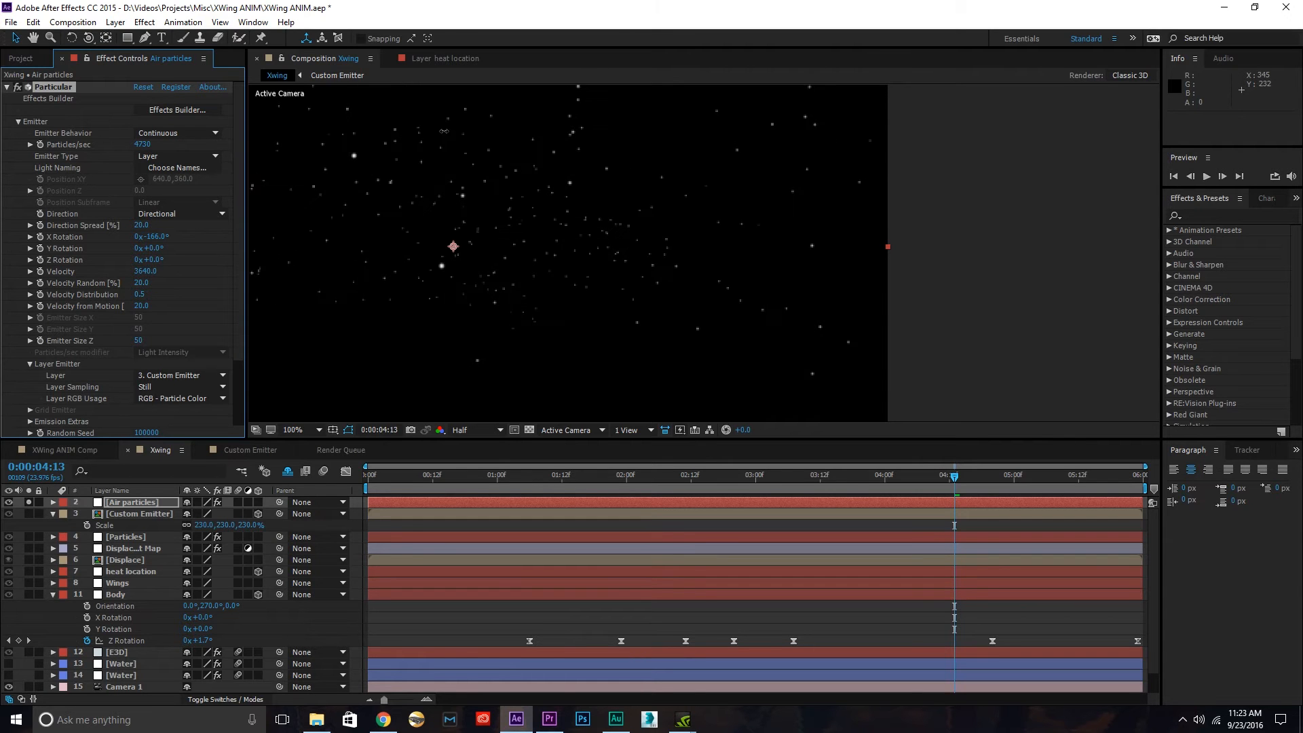
- Set the emitter's Direction Spread to 2% and X Rotation to -179°, checking the particle stream across the timeline
left_click_drag(496, 479, 1120, 483)
left_click_drag(508, 486, 887, 480)
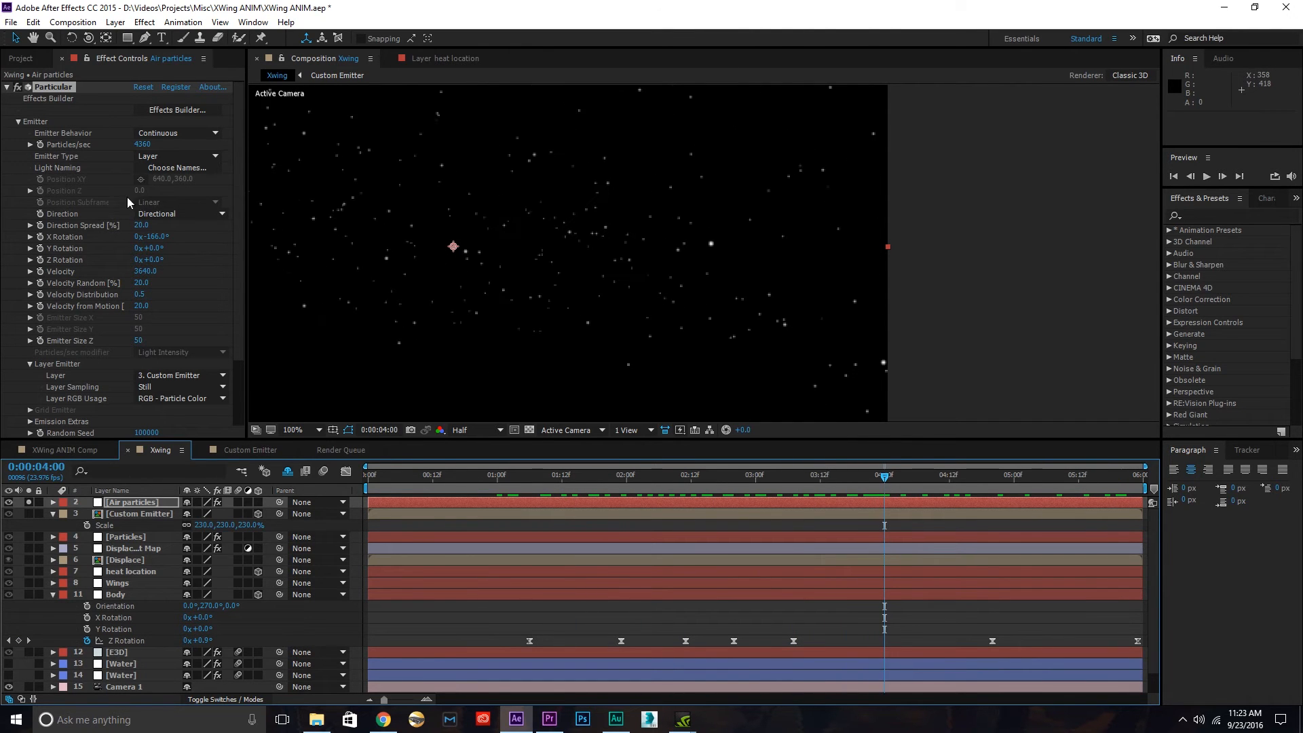
mouse_move(156, 235)
left_mouse_down()
mouse_move(170, 236)
mouse_move(152, 236)
left_mouse_up()
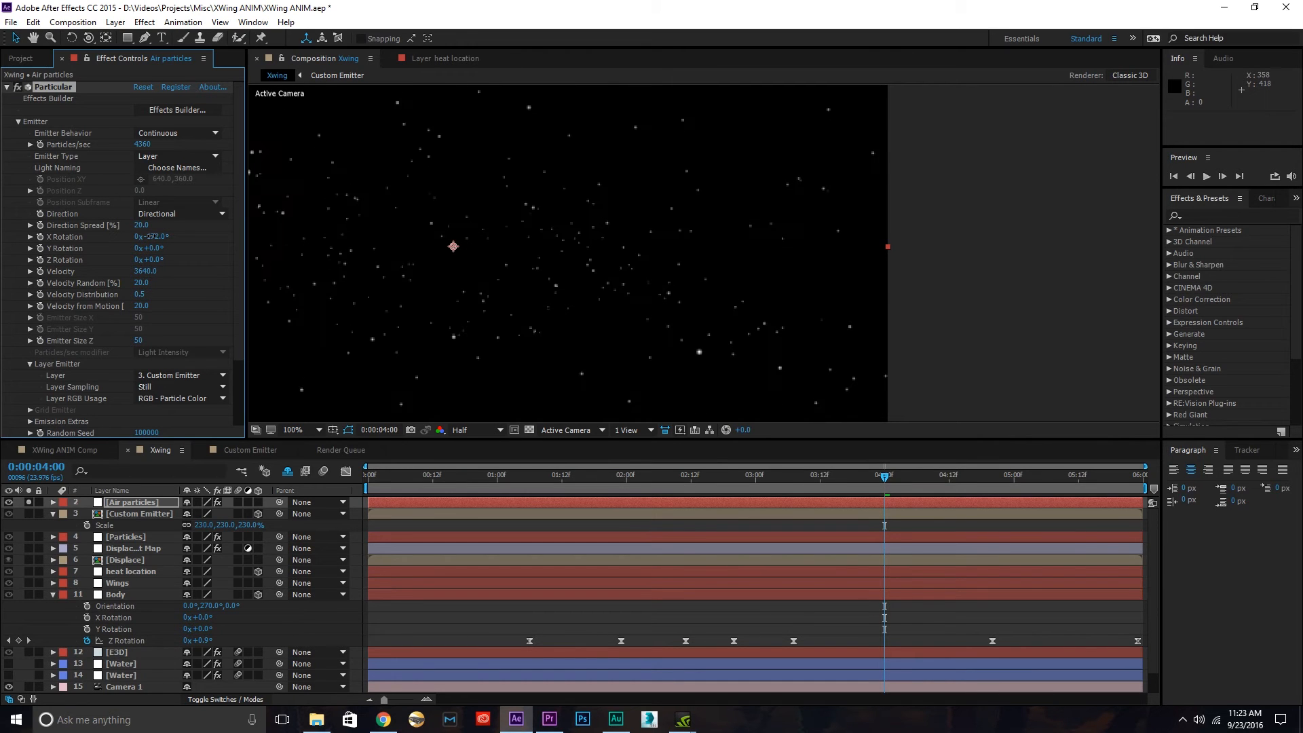
key("comma")
left_click_drag(386, 484, 771, 484)
left_click_drag(141, 225, 97, 241)
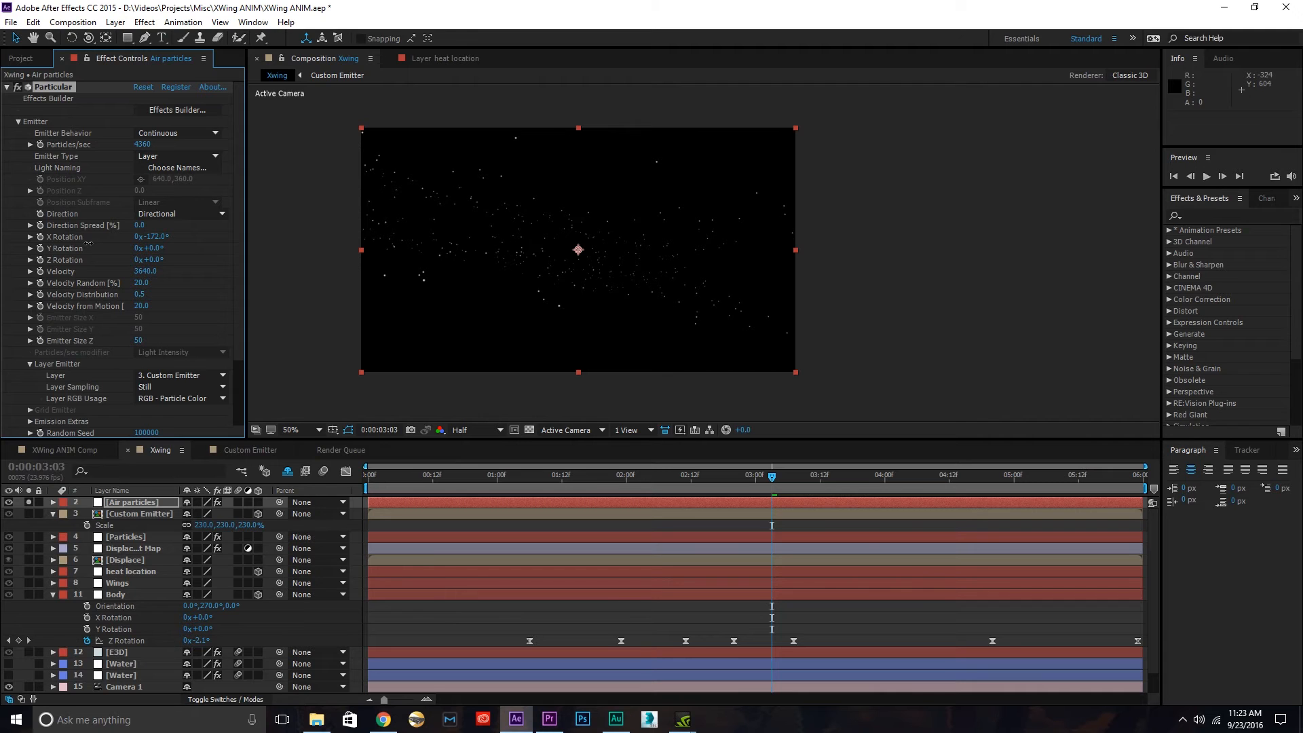
left_click_drag(457, 482, 640, 483)
left_click_drag(153, 237, 148, 238)
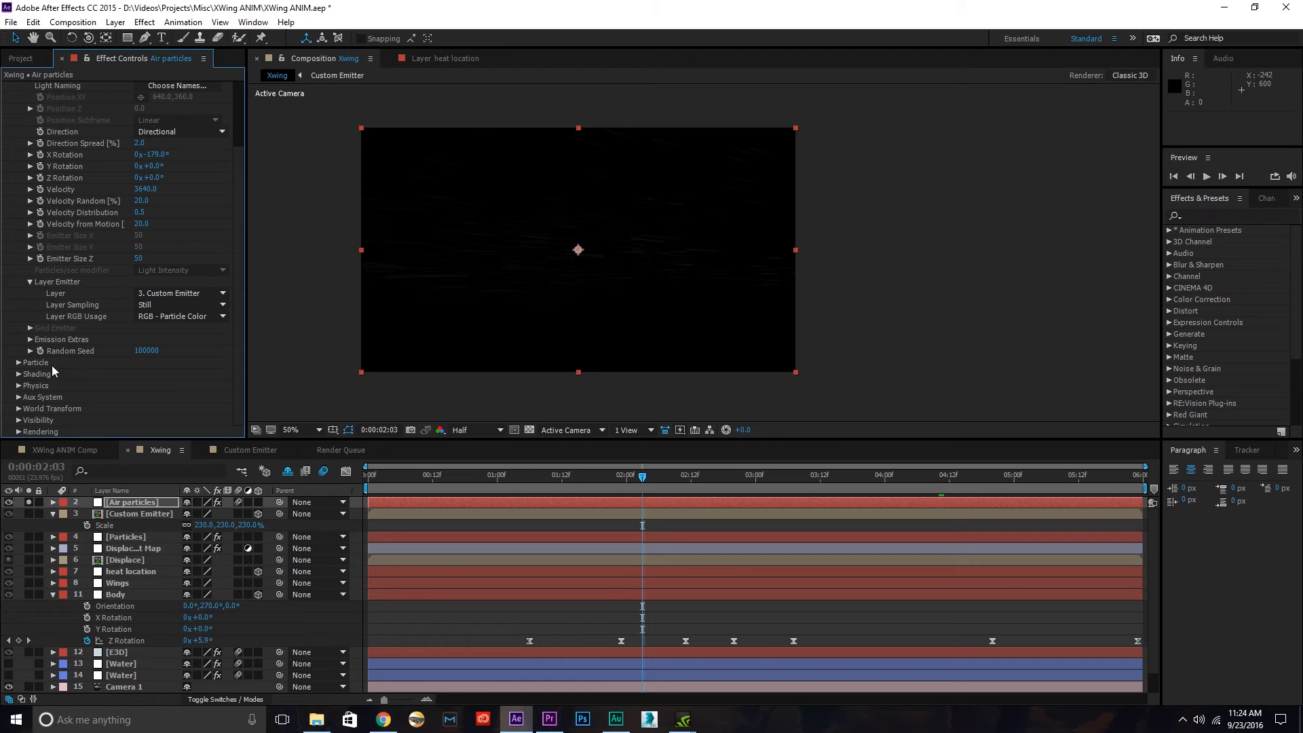
- Change the particle type to Cloudlet with Size 32, Size Random 35% and Opacity Random 44%
left_click(19, 363)
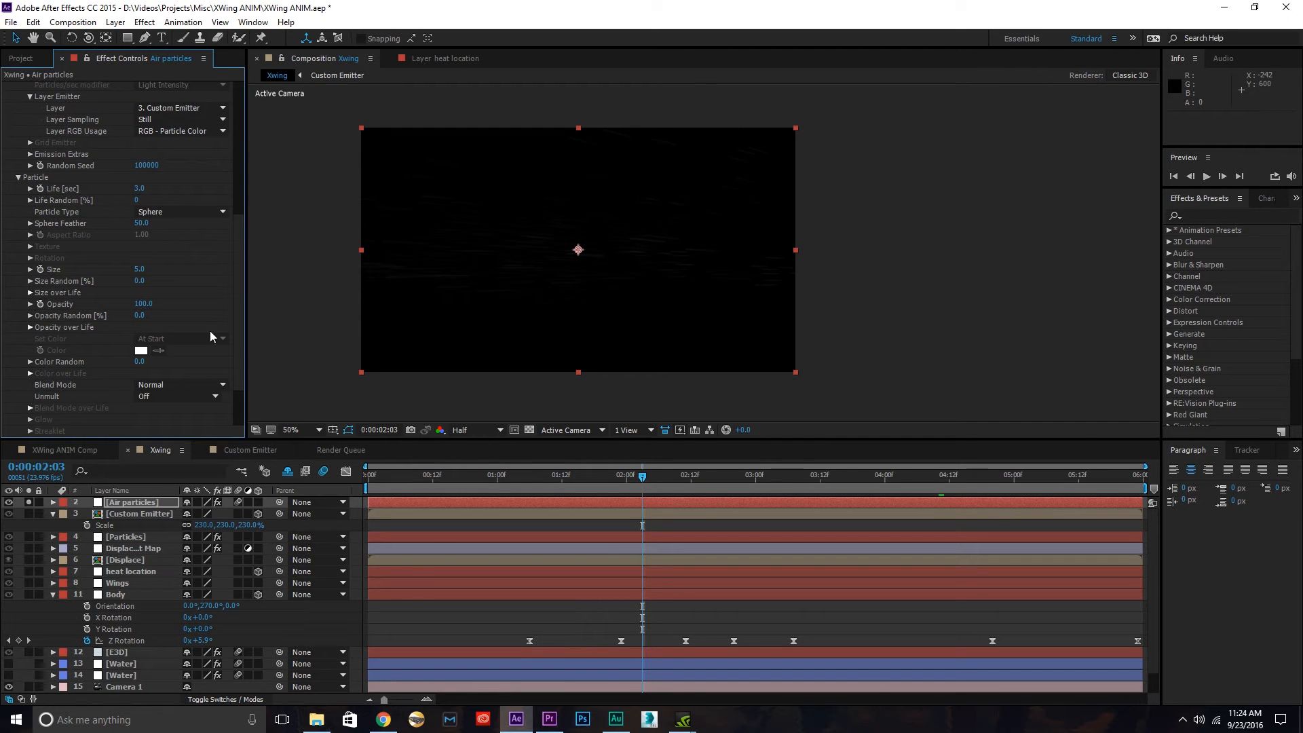
left_click(173, 214)
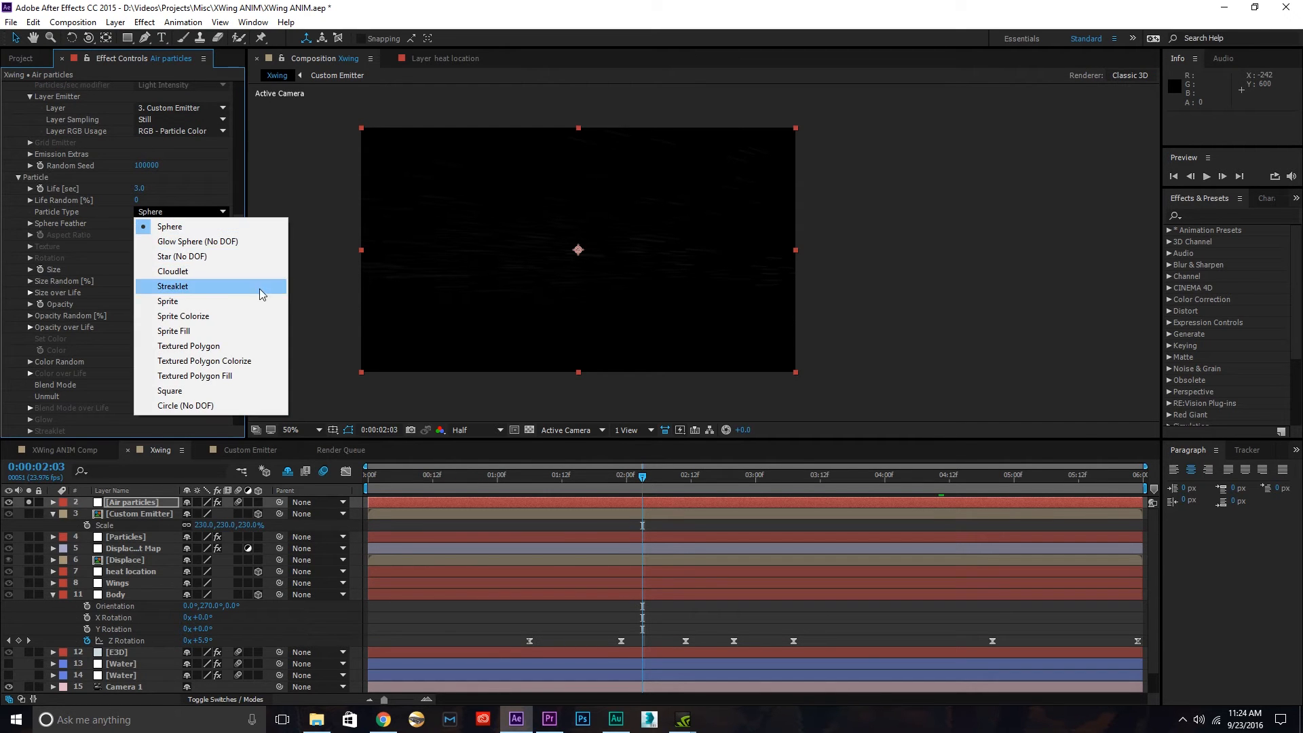
left_click(206, 274)
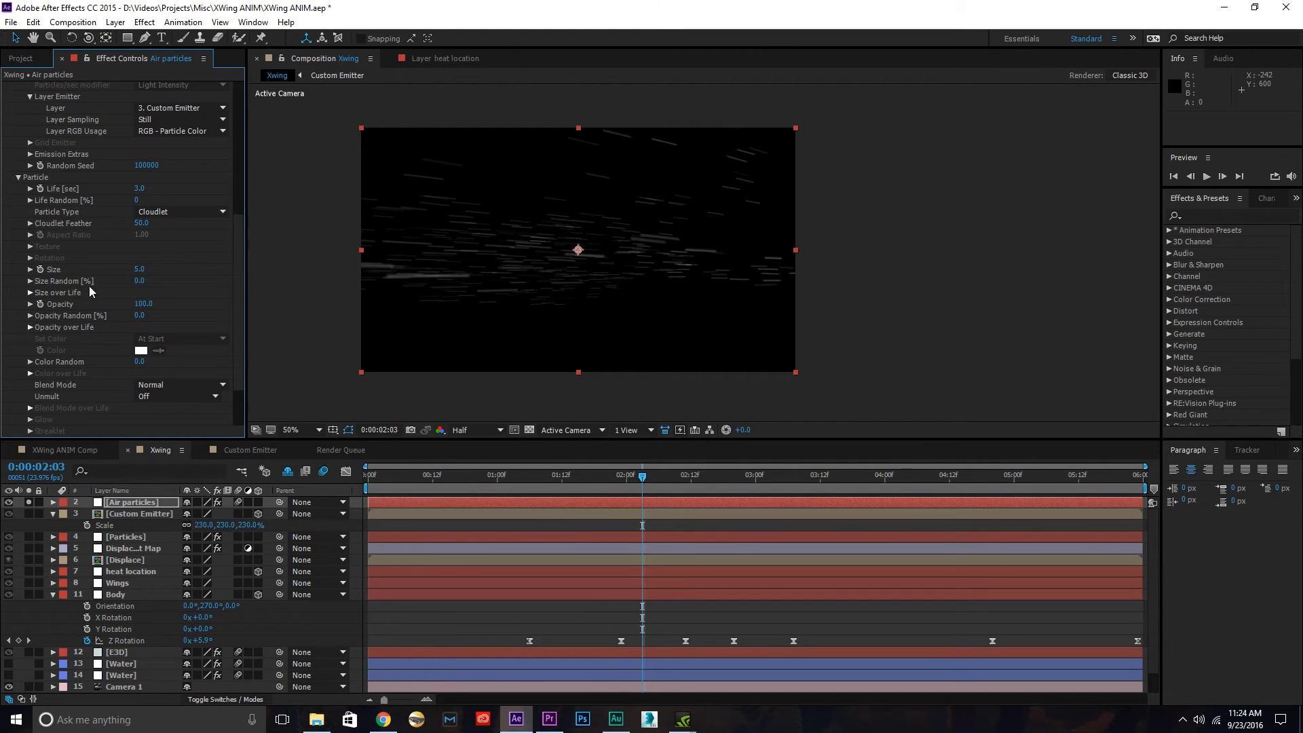
left_click_drag(138, 269, 170, 281)
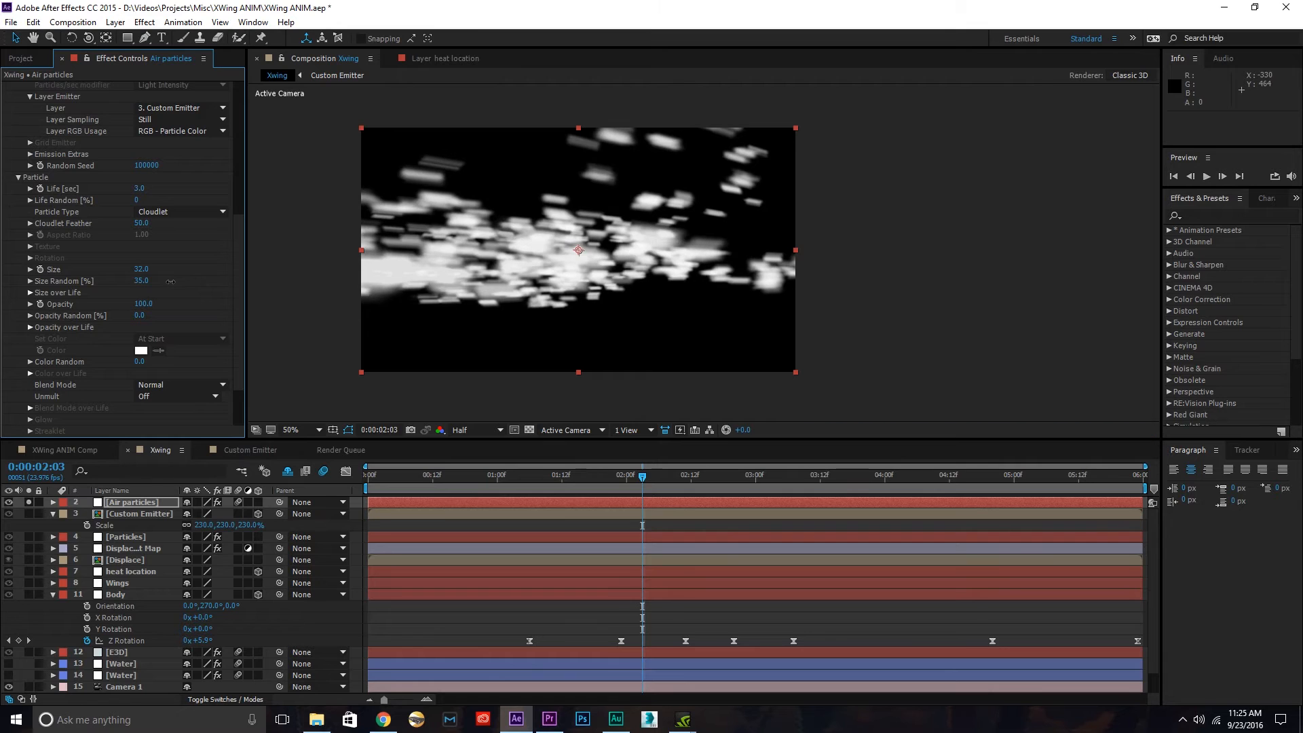
left_click_drag(139, 314, 175, 321)
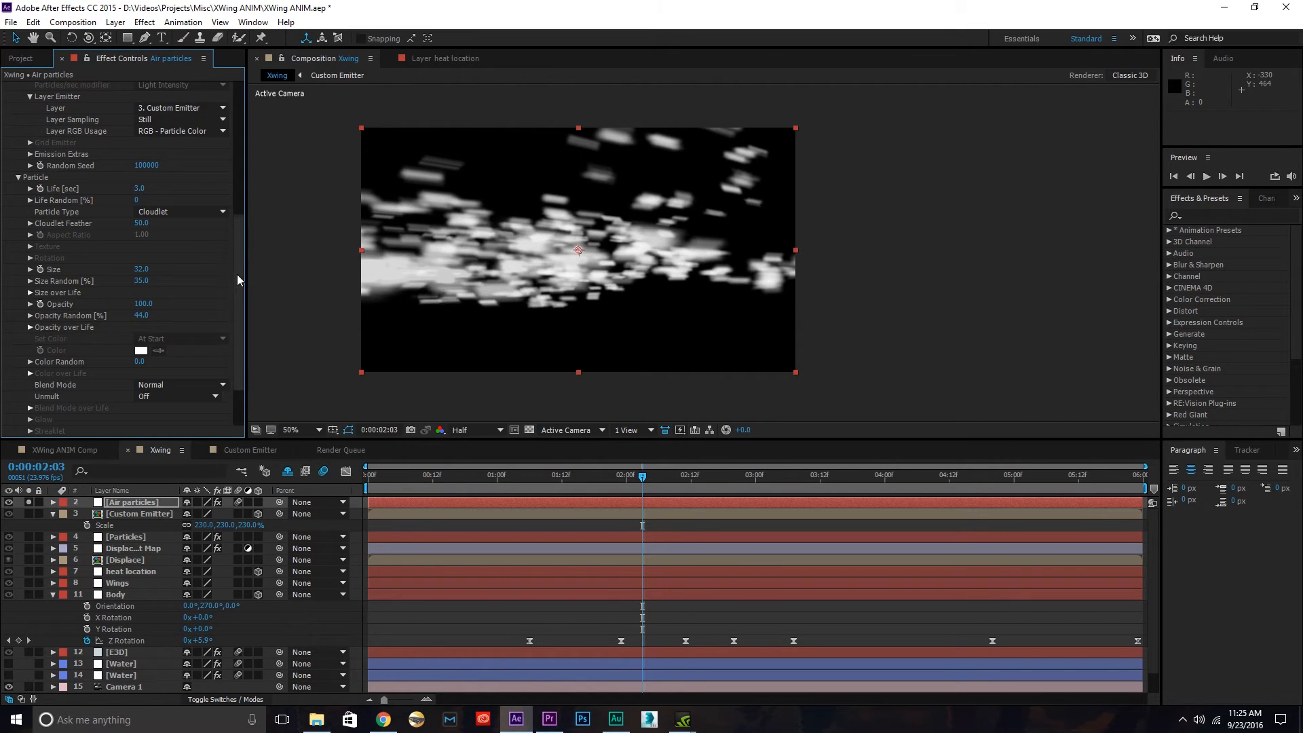
- Turn on Shadowlet for Main and Shadowlet for Aux in Particular's shading settings and save the project
scroll(241, 253, "down", 2)
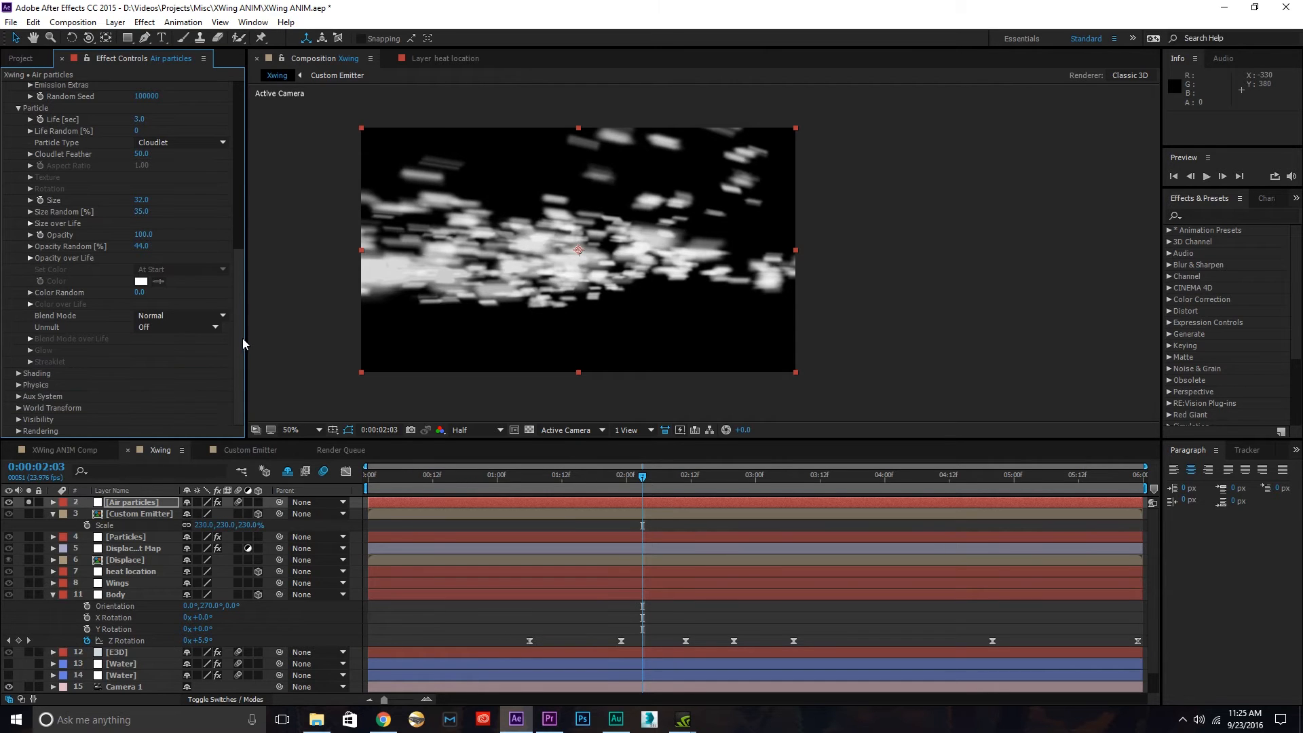
left_click(19, 373)
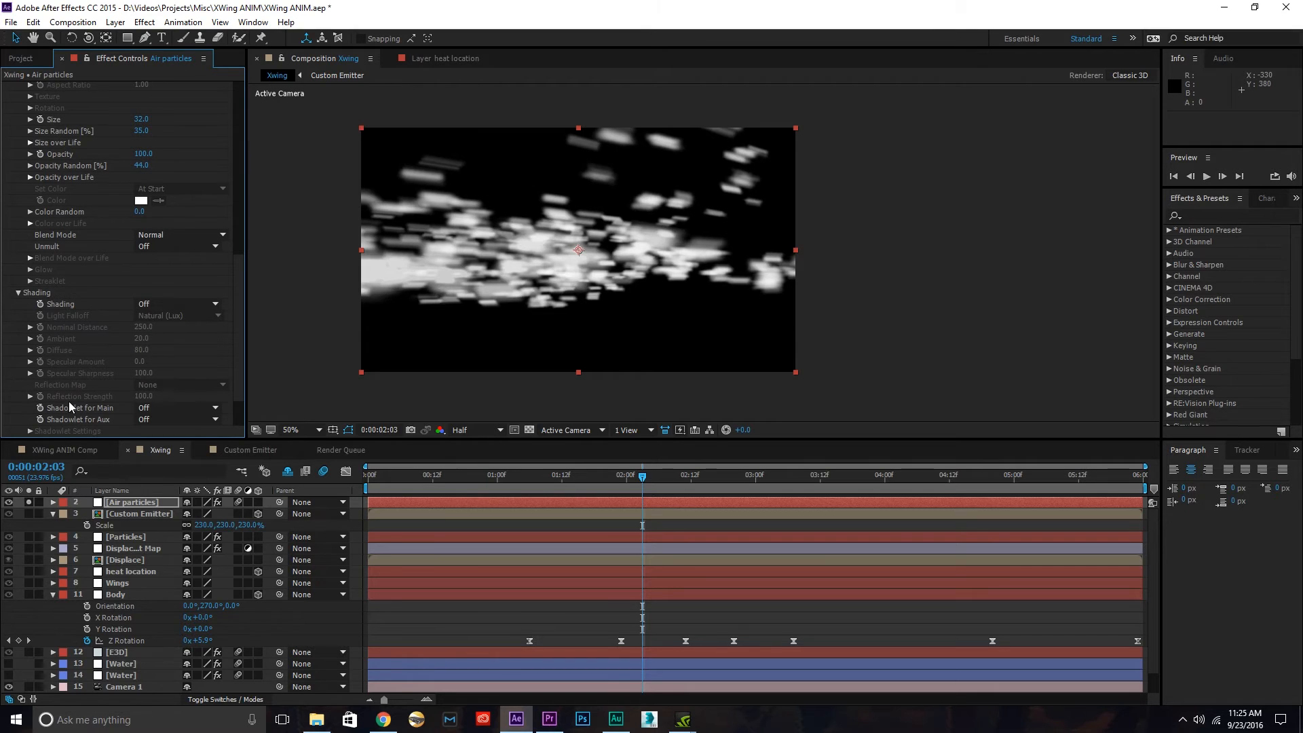
left_click(169, 408)
left_click(182, 438)
left_click(169, 420)
left_click(175, 451)
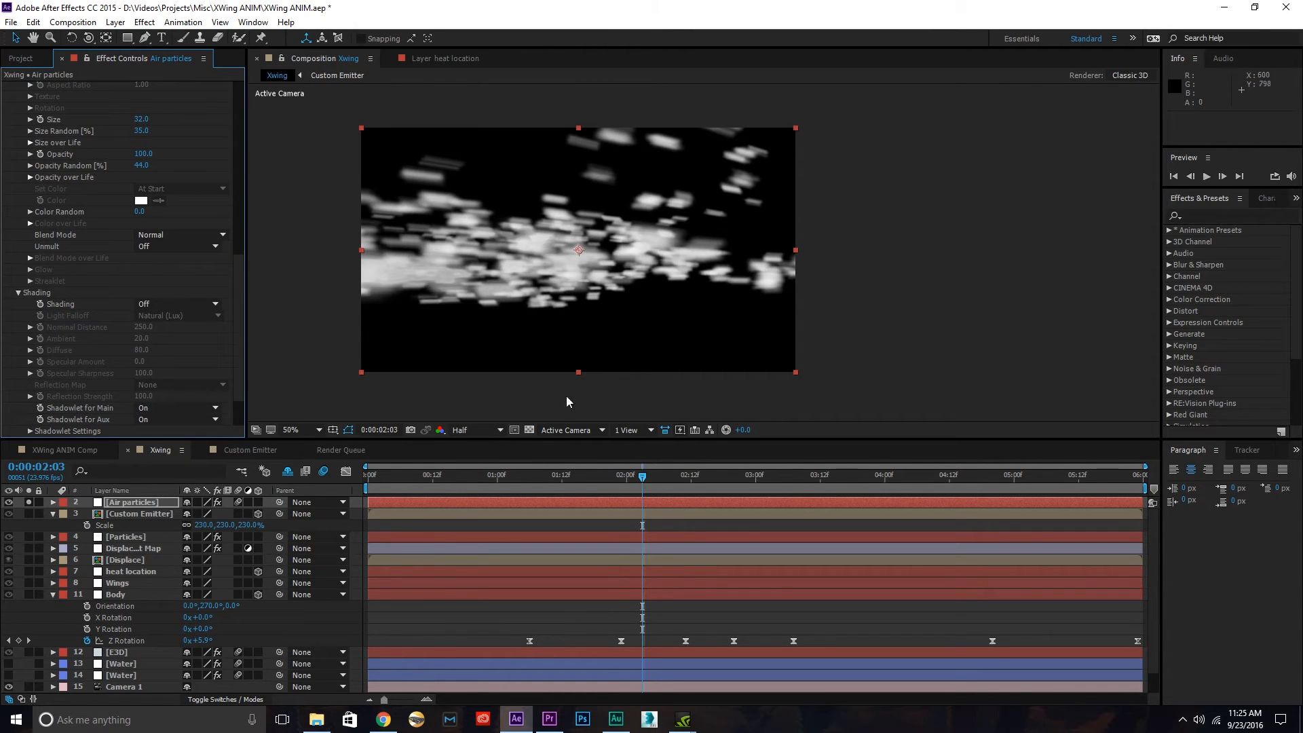
left_click(11, 22)
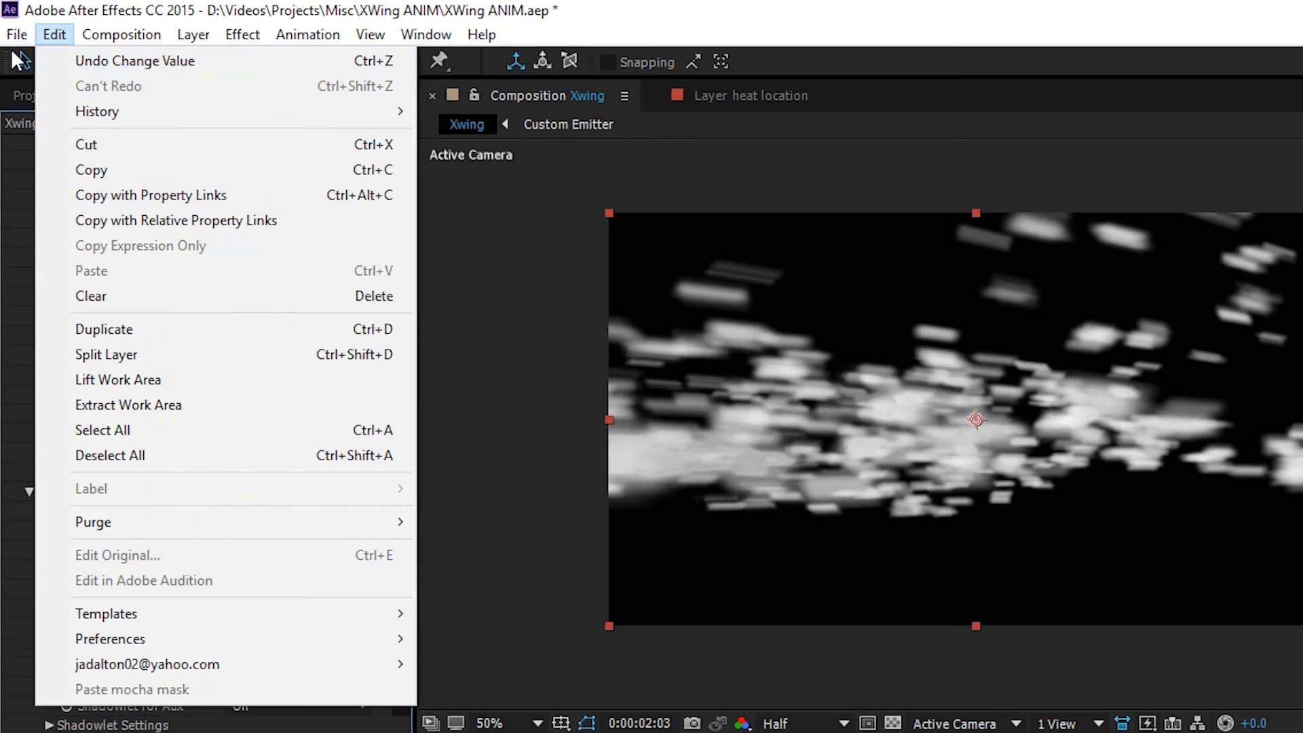
left_click(95, 246)
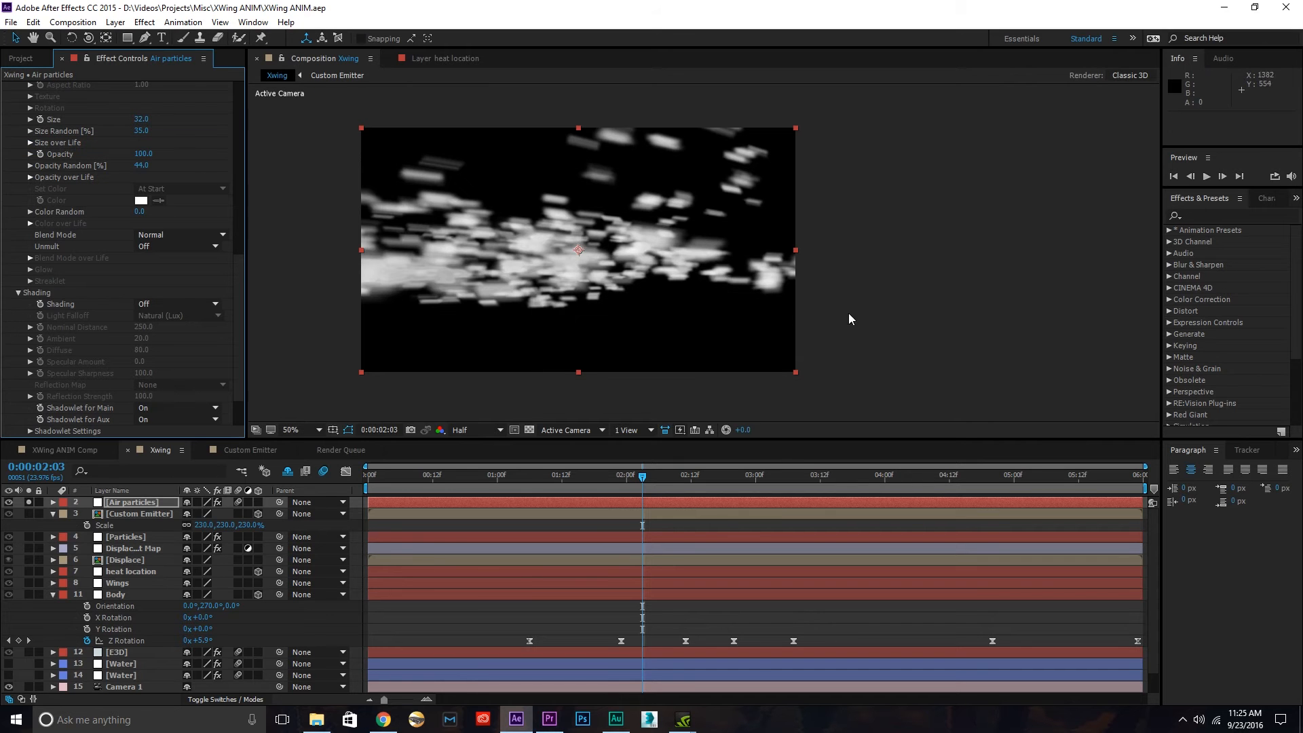
- Unsolo the Air particles layer, hide the Custom Emitter layer and preview the composite from 0:00:01:21
left_click(28, 503)
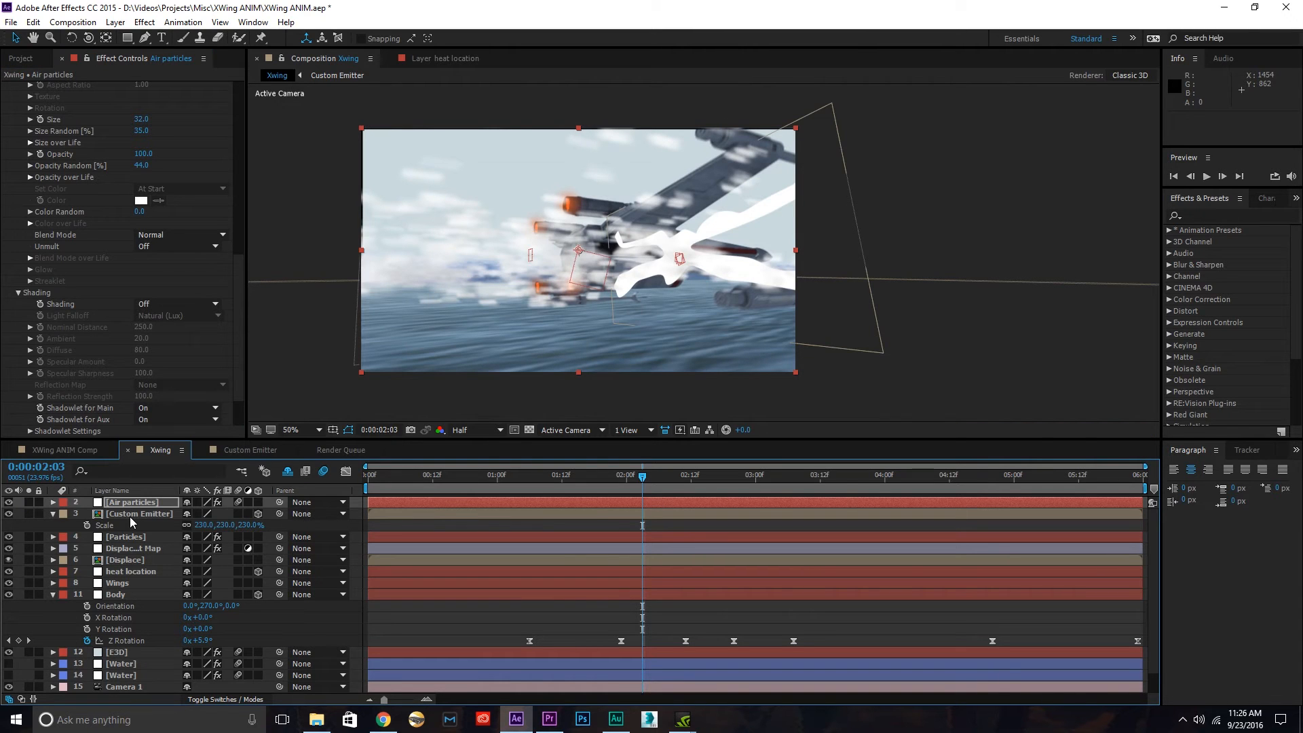
left_click(9, 515)
left_click(610, 475)
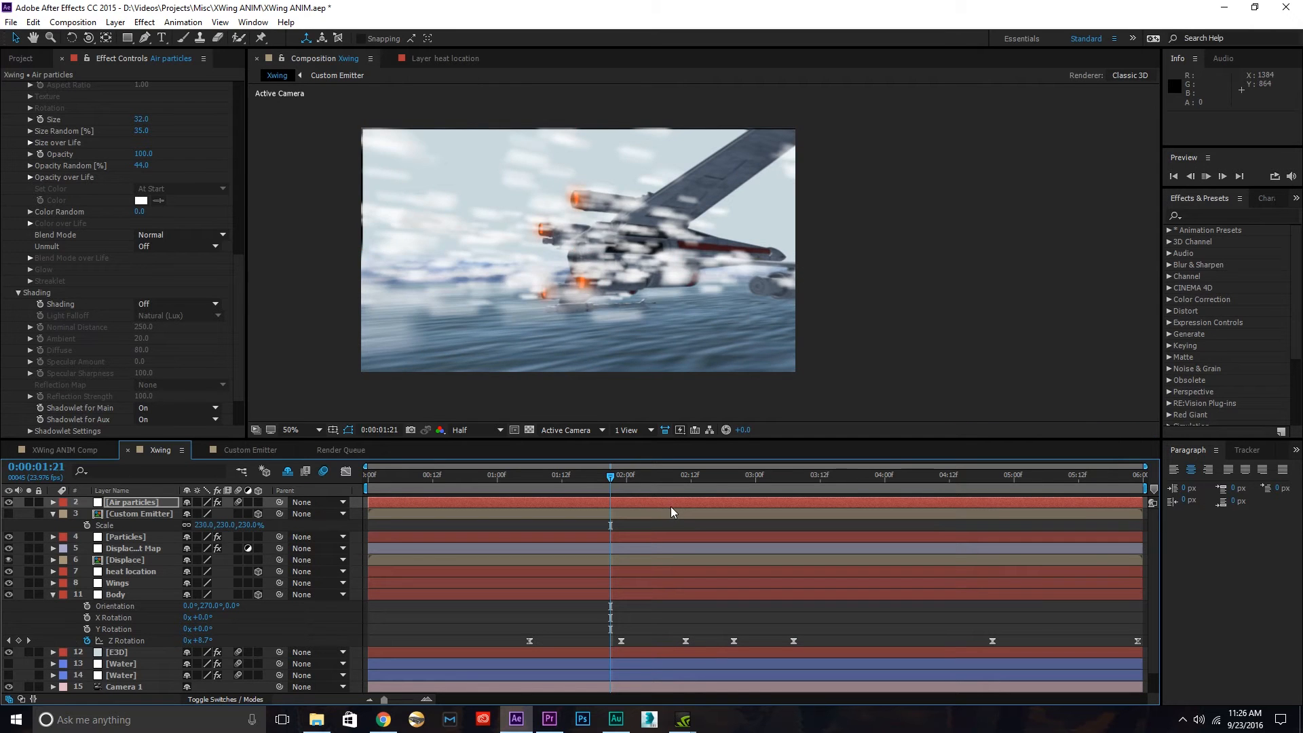
key("space")
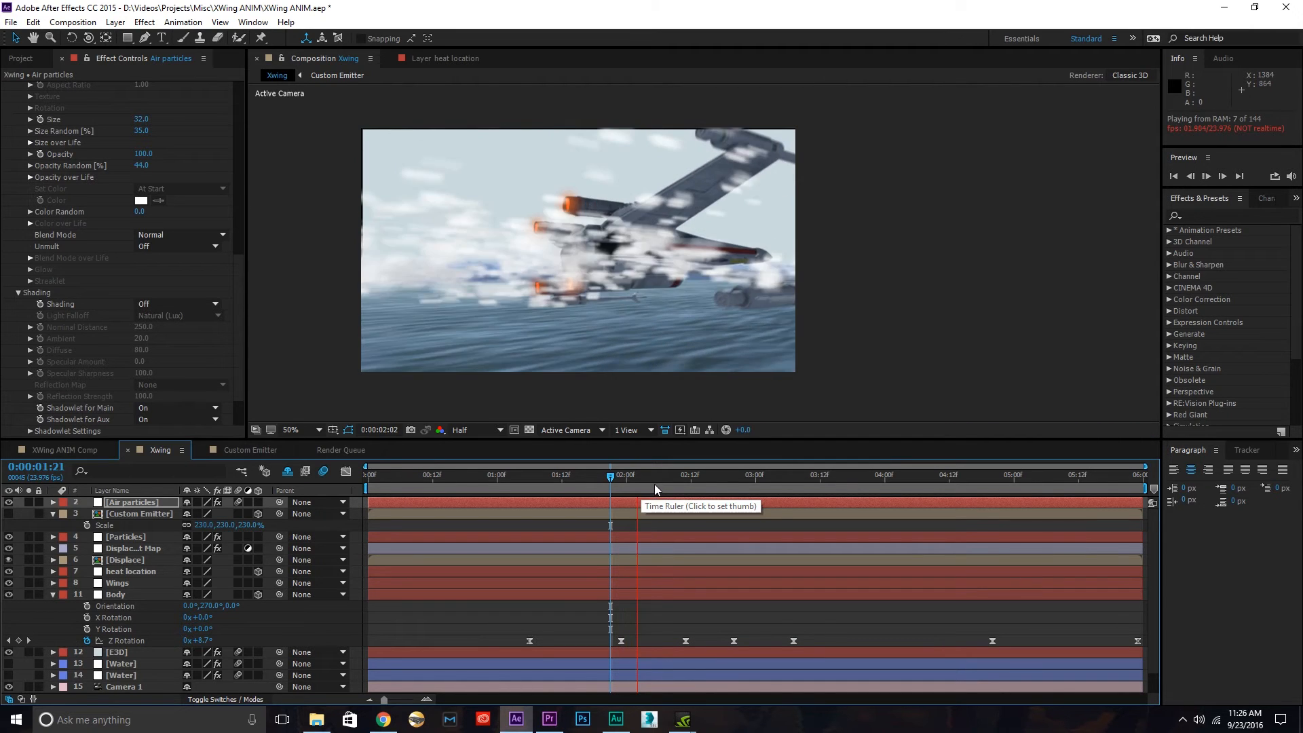
- Set the Air particles layer's blend mode to Soft Light and inspect the spray around the X-wing up close
scroll(758, 207, "up", 2)
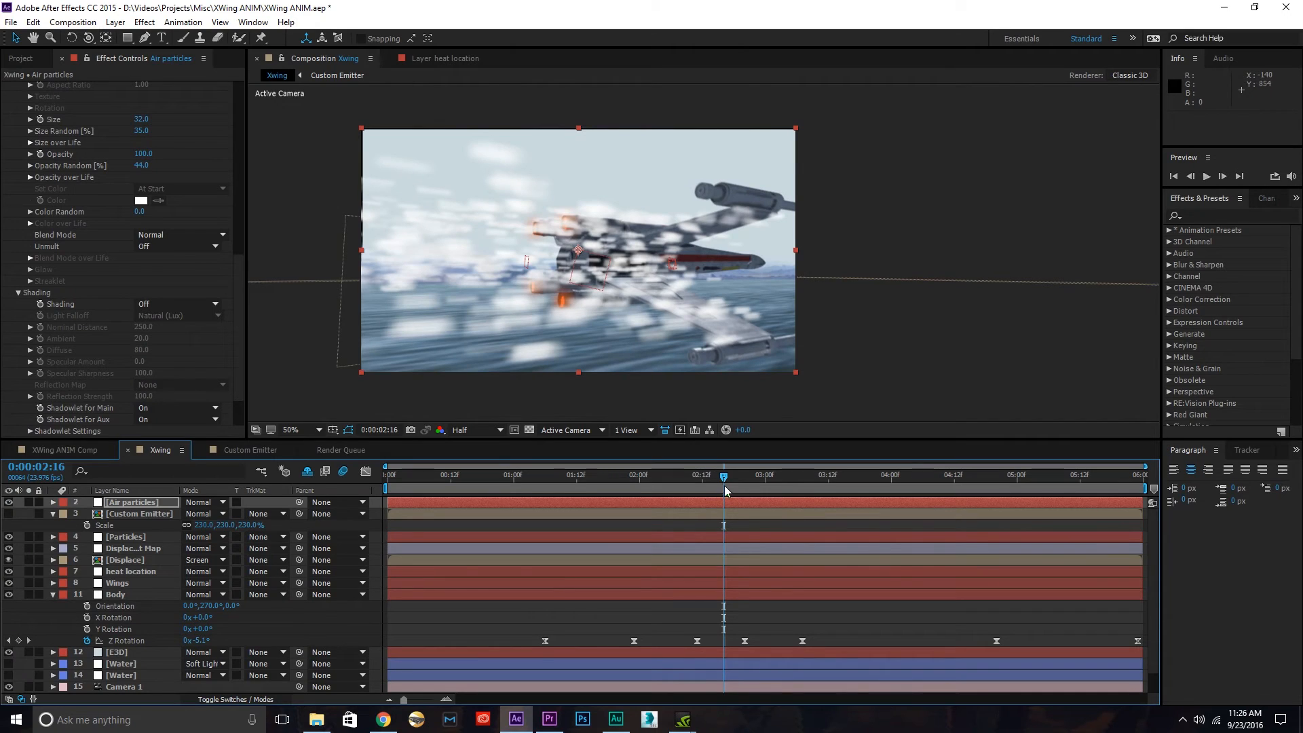
left_click(189, 504)
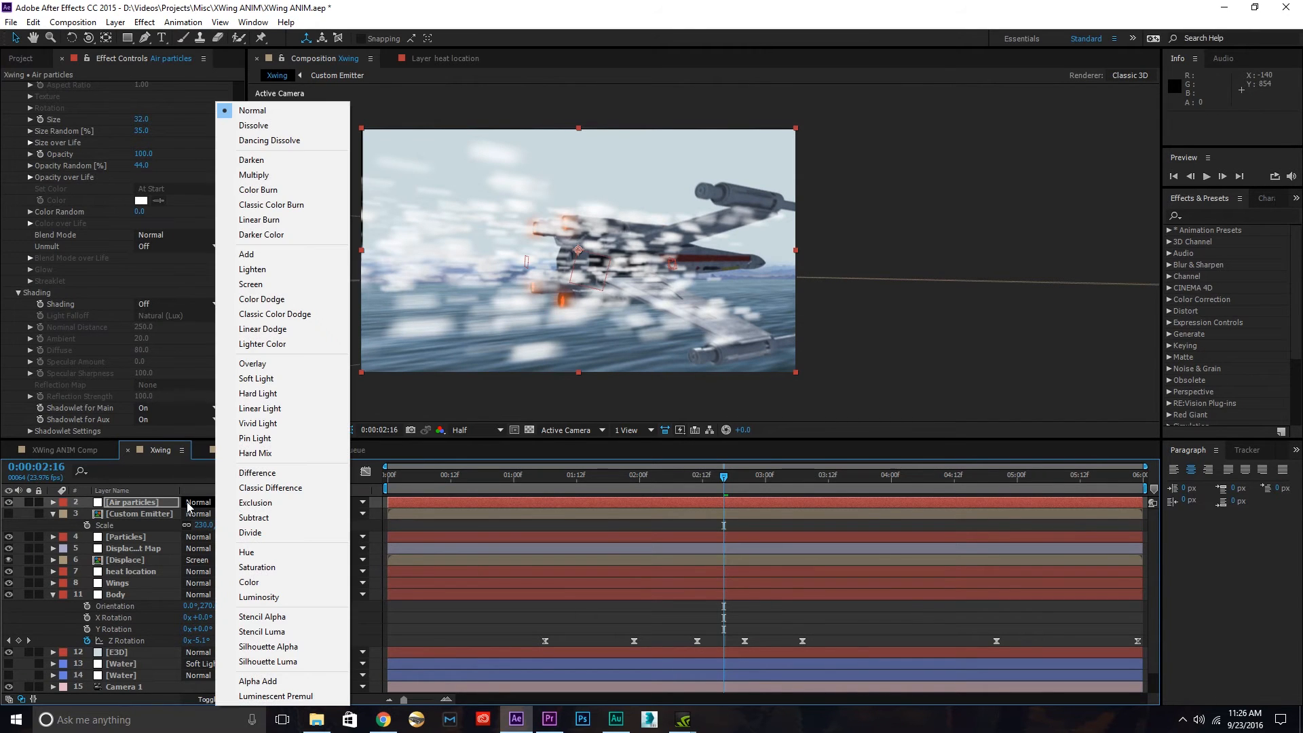
left_click(257, 378)
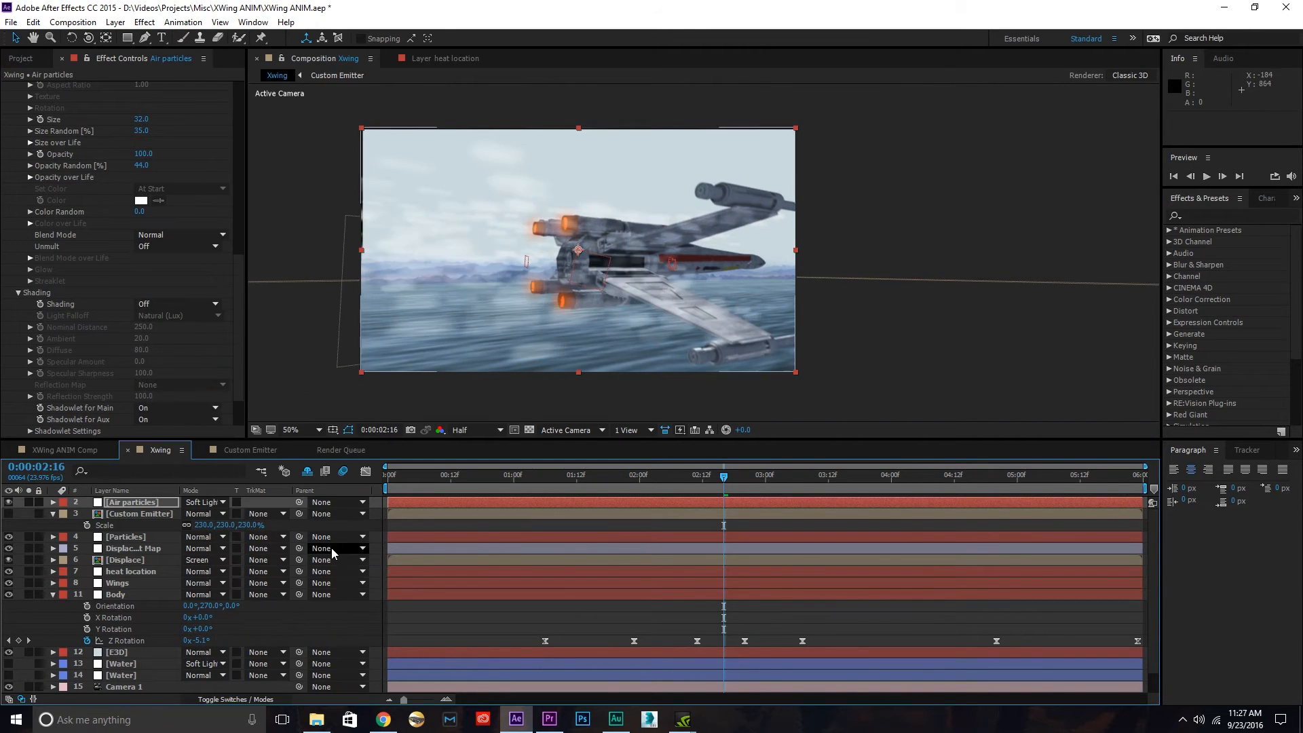
scroll(621, 252, "up", 2)
left_click_drag(621, 253, 510, 345)
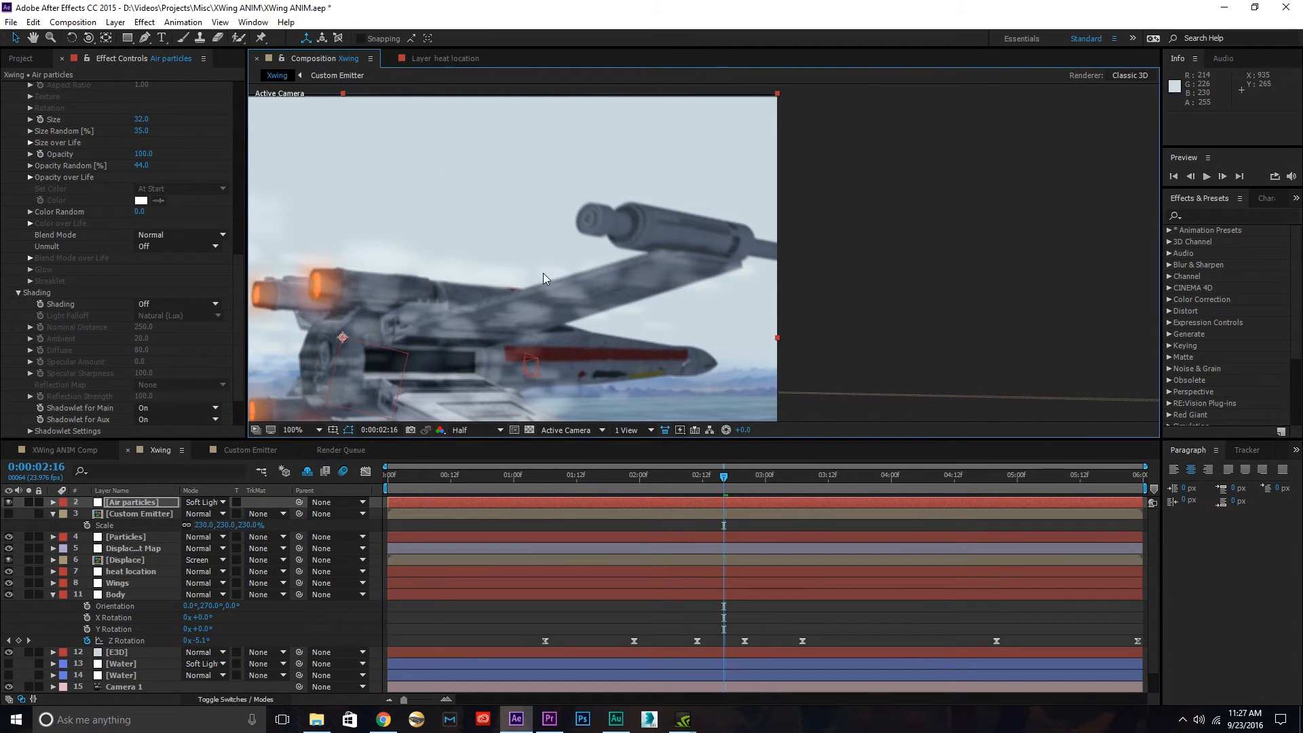
left_click_drag(539, 351, 674, 238)
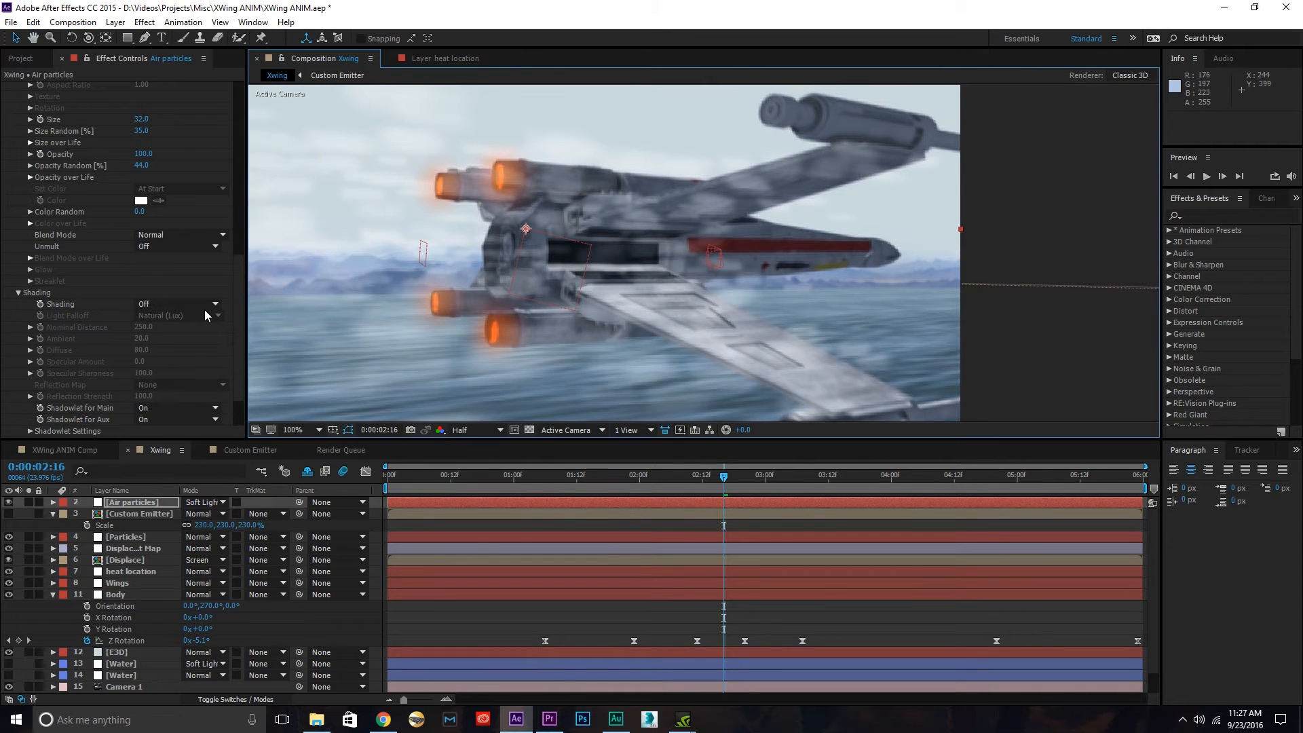
- Set the Velocity of the Air particles emitter to 7020
left_click_drag(235, 296, 259, 111)
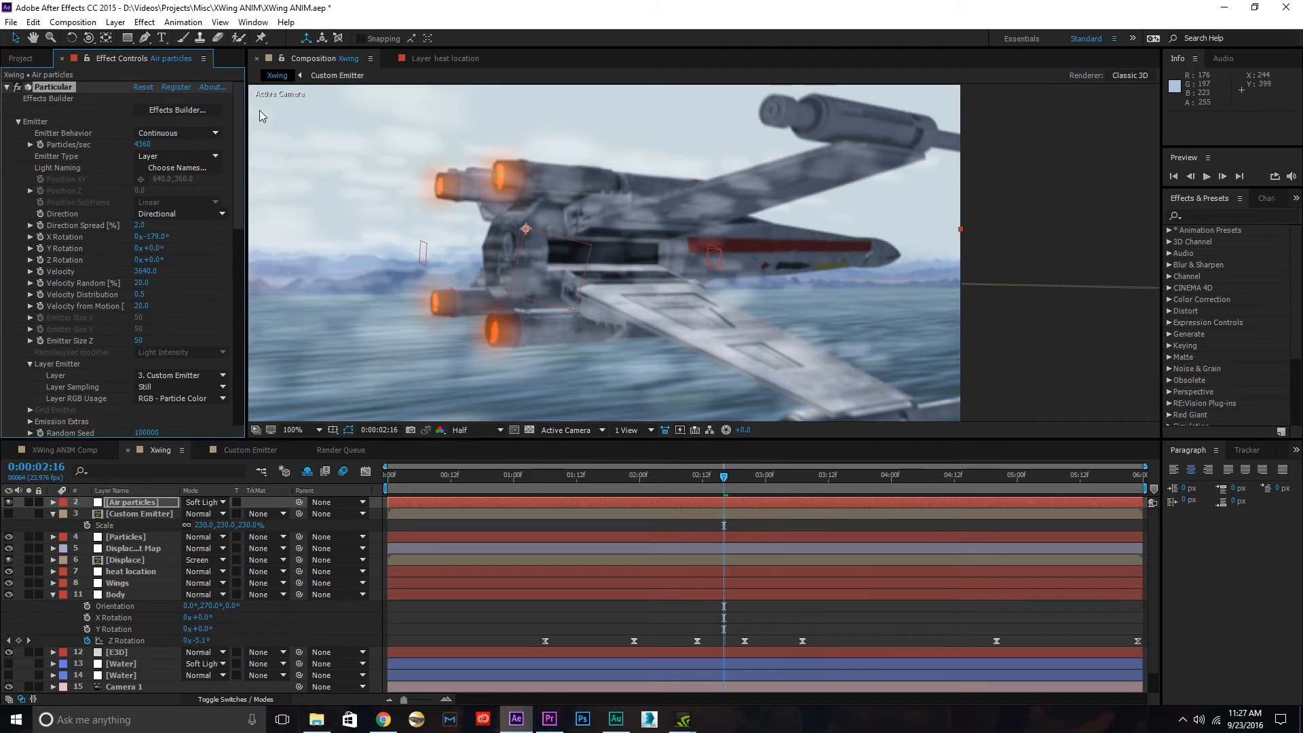
left_click_drag(145, 271, 276, 250)
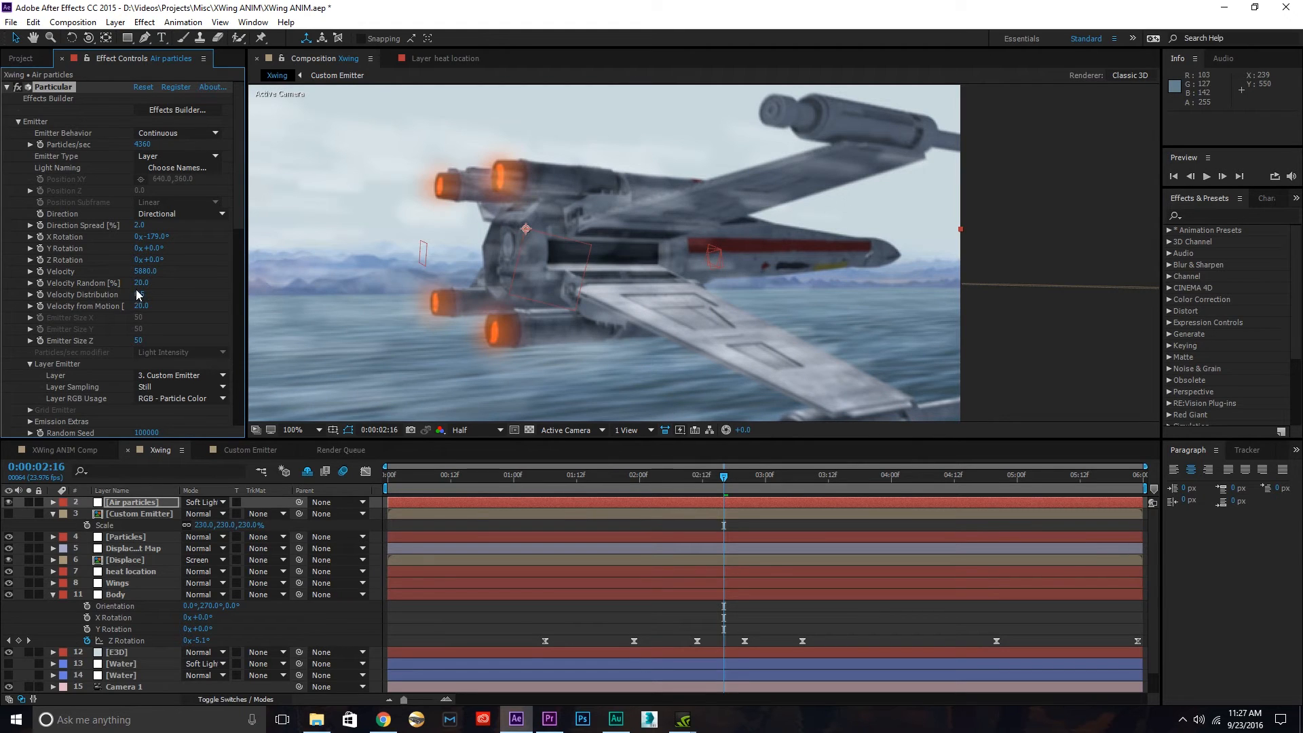
left_click_drag(146, 270, 223, 269)
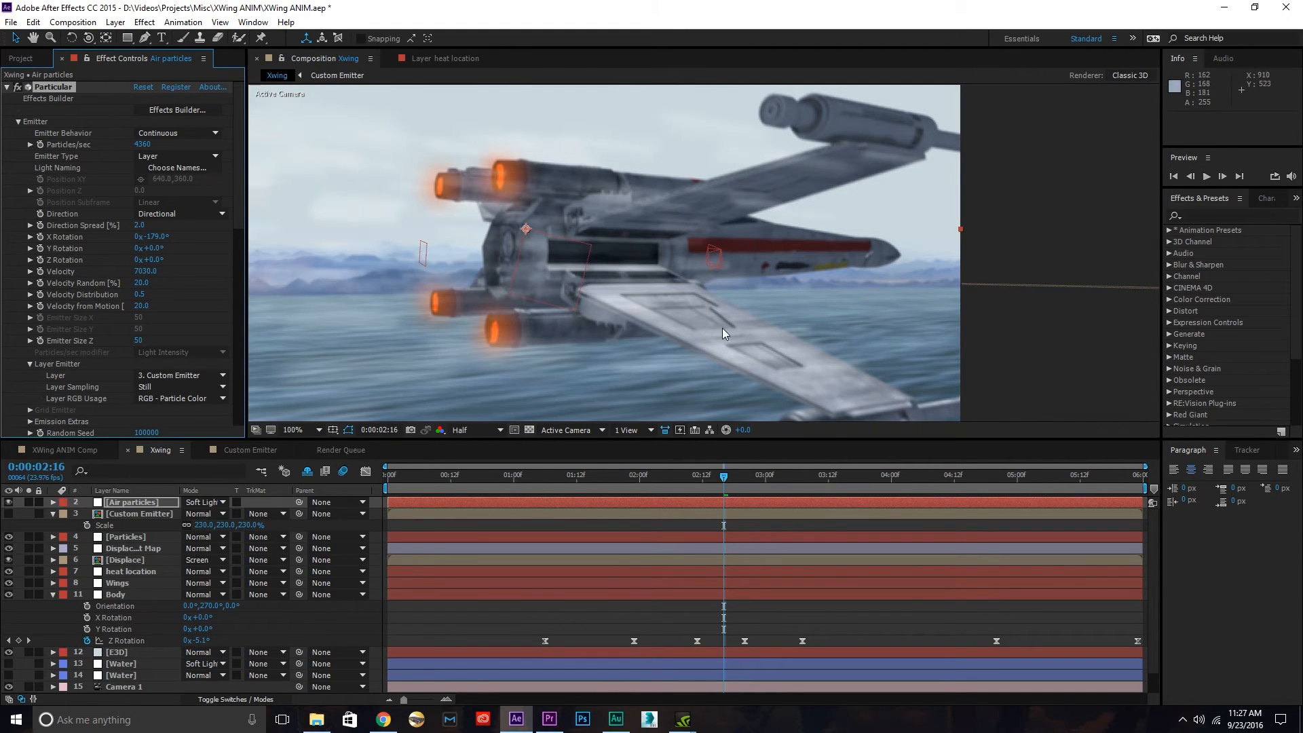
key("comma")
key("comma")
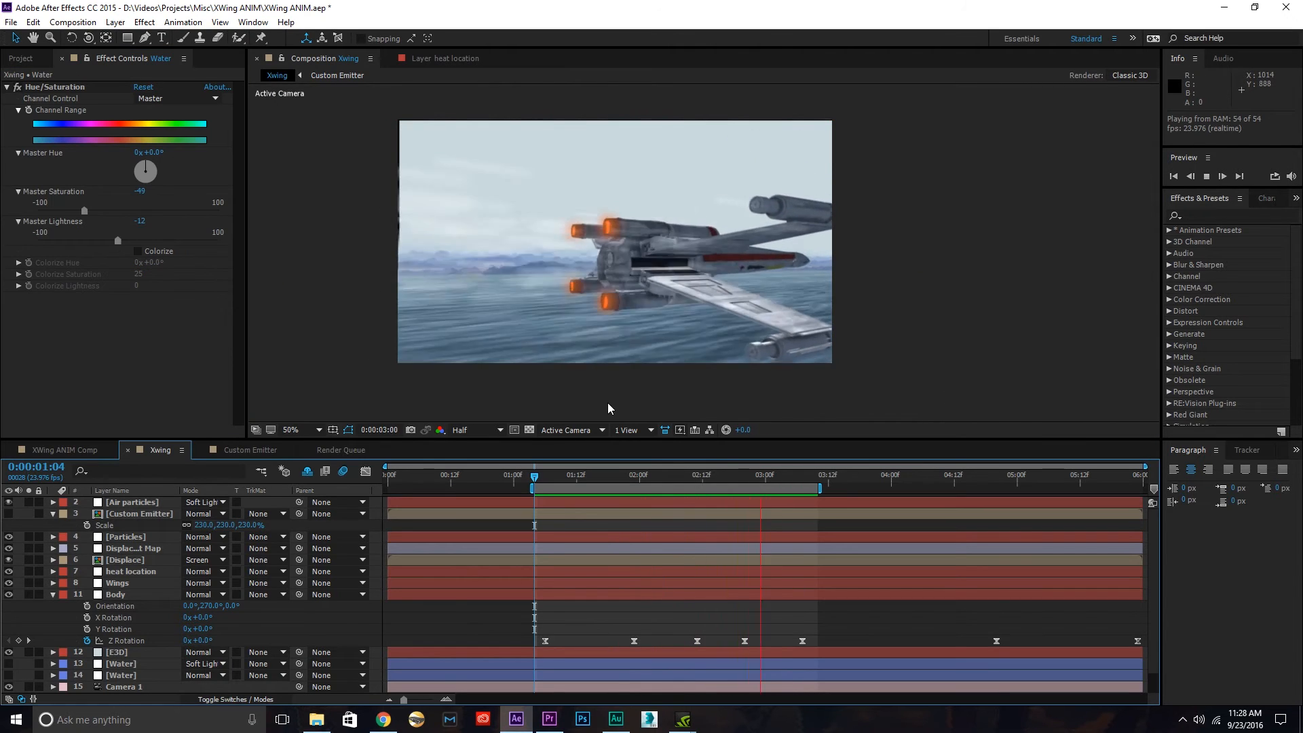
- Preview the spray around the X-wing within the shortened work area starting at 0:00:01:04
left_click_drag(781, 480, 557, 487)
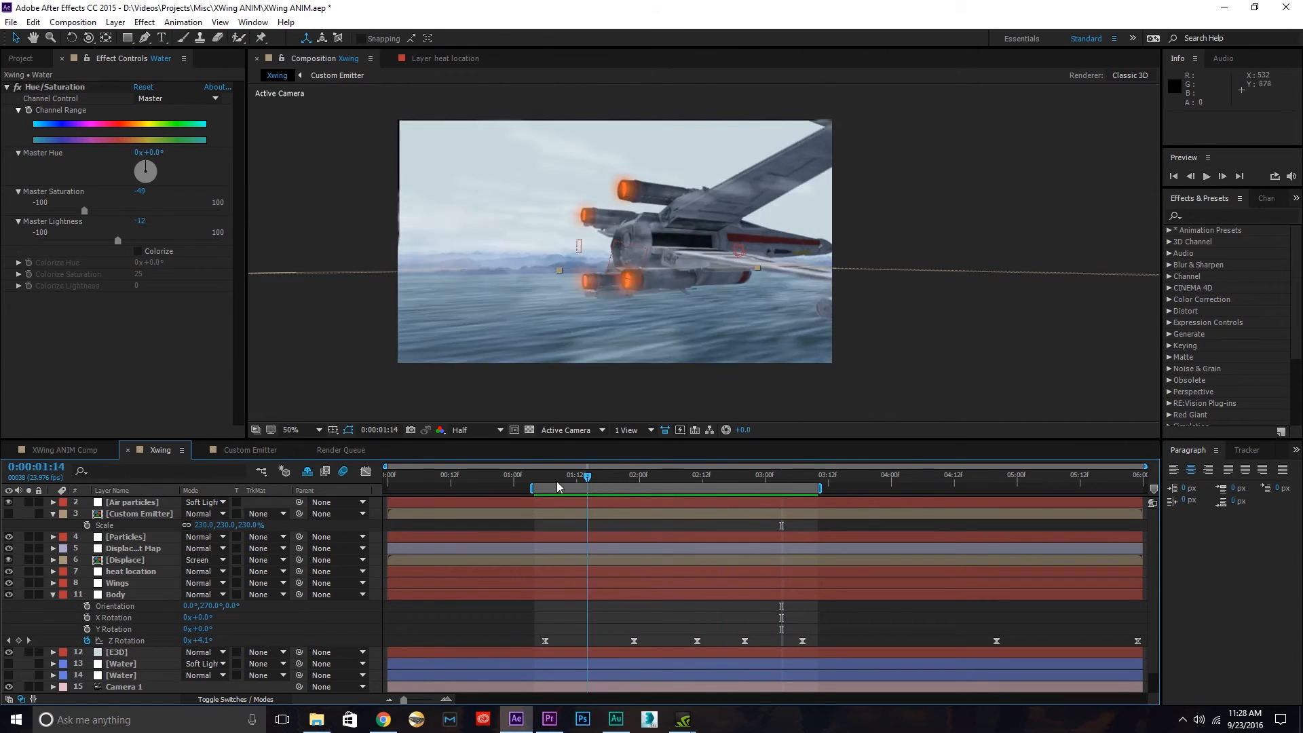
key("space")
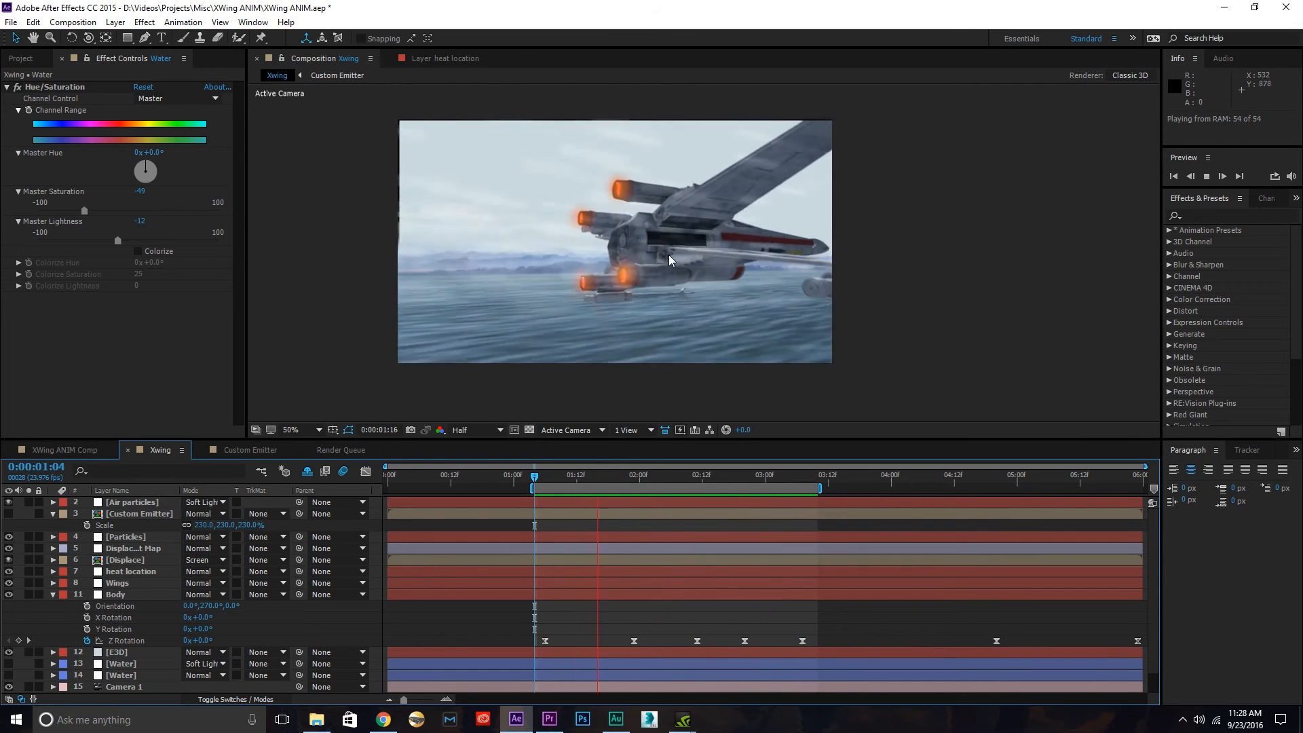
key("space")
- Set the particle Size on the Air particles layer to 40
left_click(148, 537)
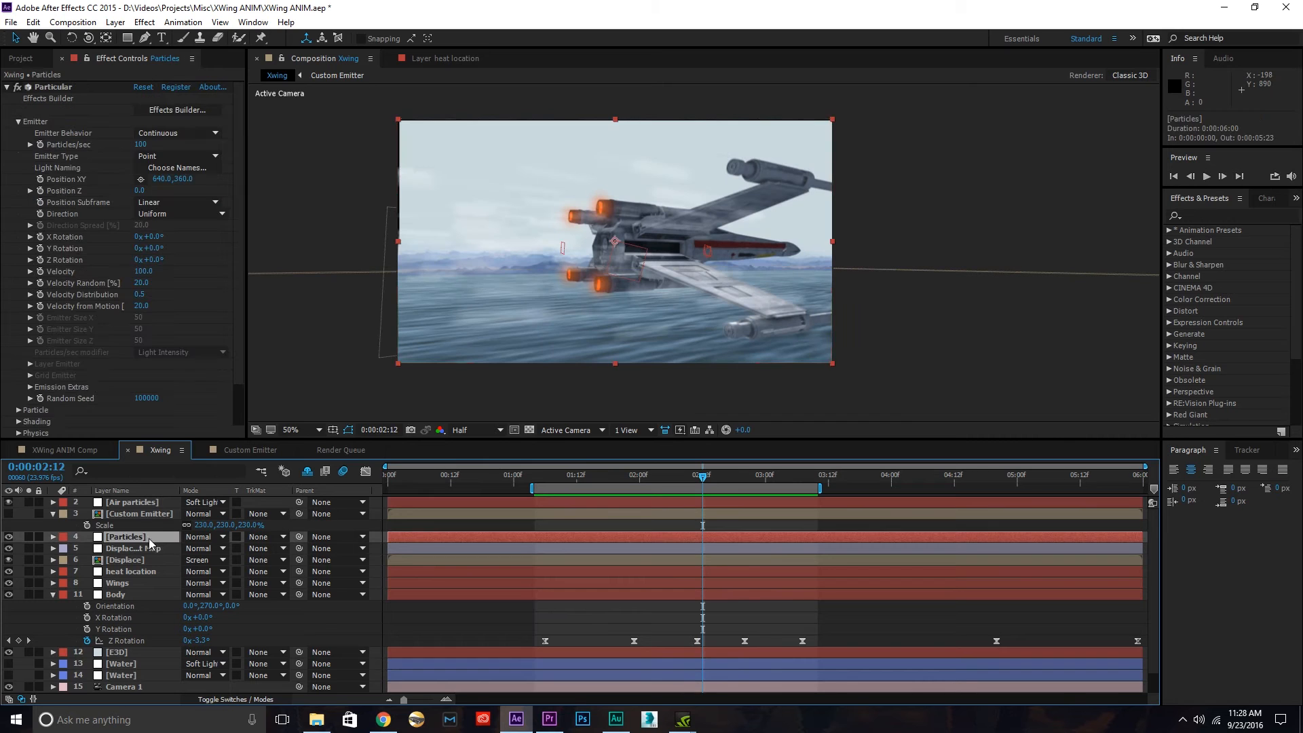
left_click(148, 502)
mouse_move(237, 221)
left_mouse_down()
mouse_move(242, 368)
mouse_move(246, 332)
left_mouse_up()
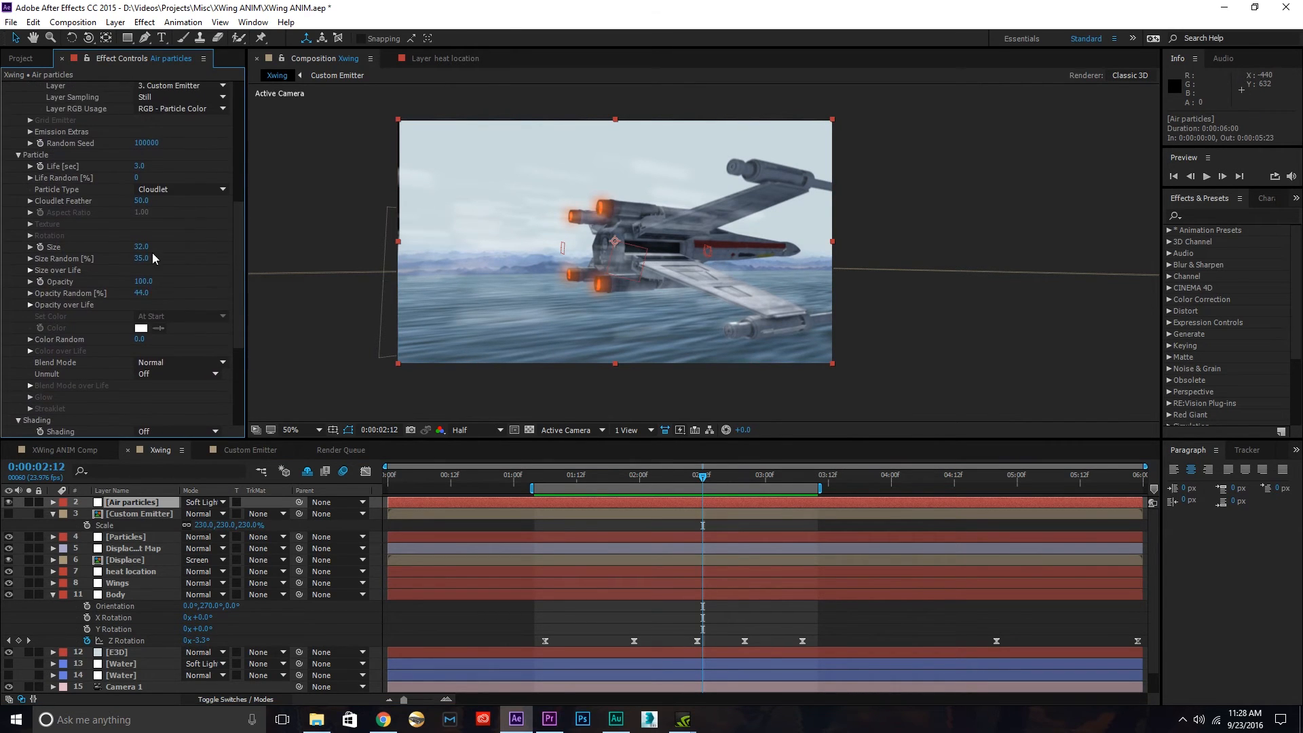
type("40")
key("Return")
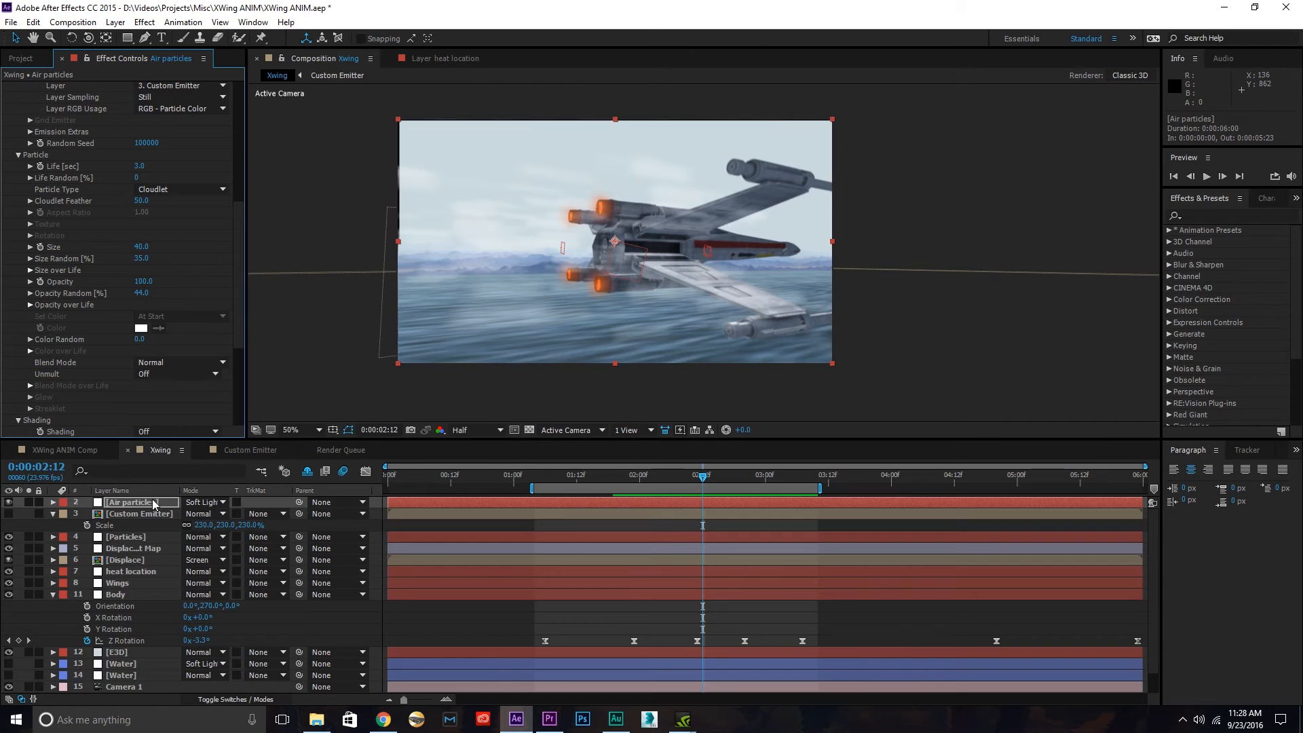
- Set the Air particles layer's opacity to 20% and preview the result
key("t")
left_click(193, 513)
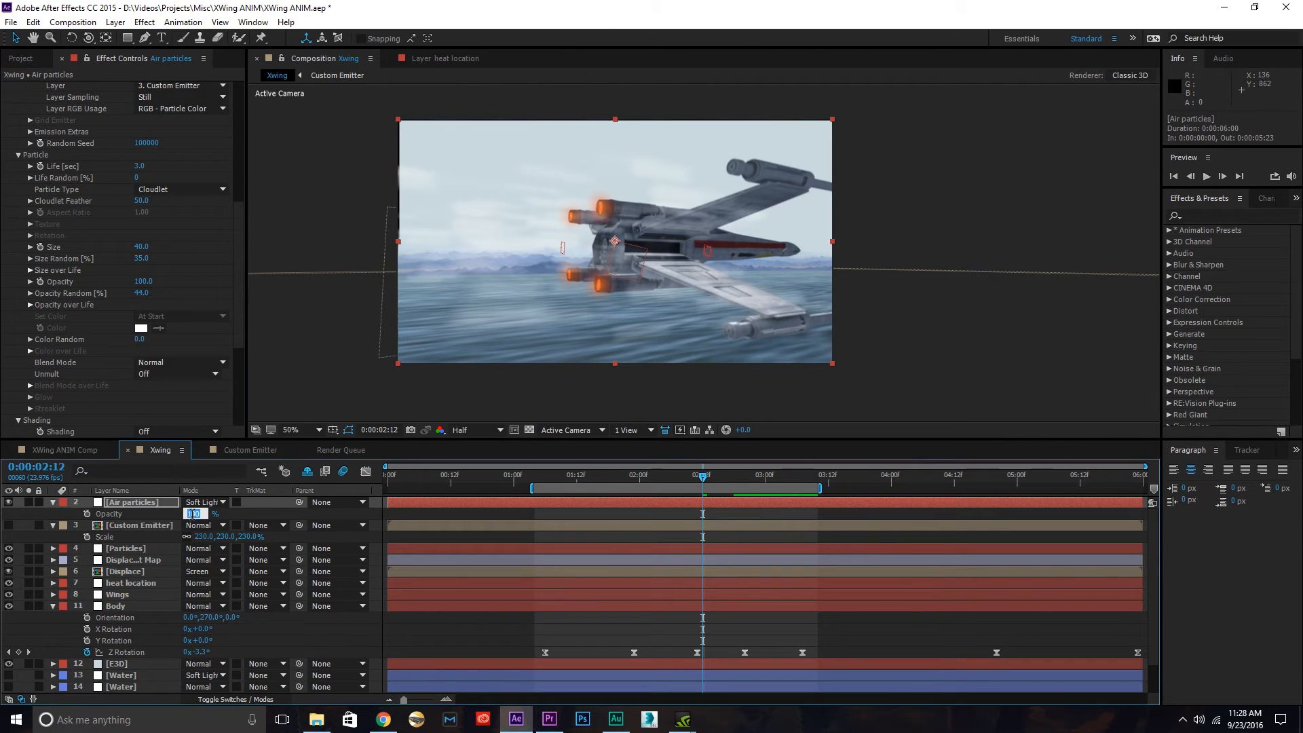
type("20")
key("Return")
key("space")
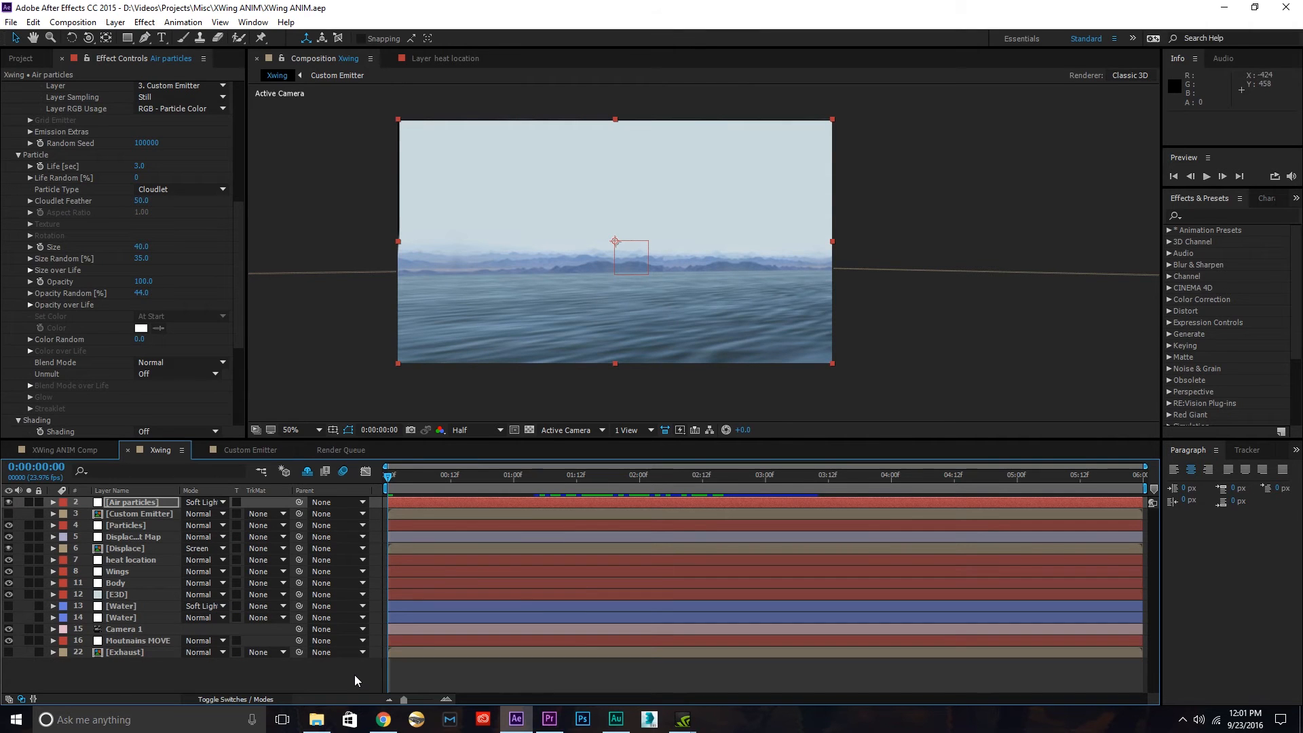
- Turn off the composition's motion blur and set the E3D layer's Render Mode to Draft
left_click(343, 470)
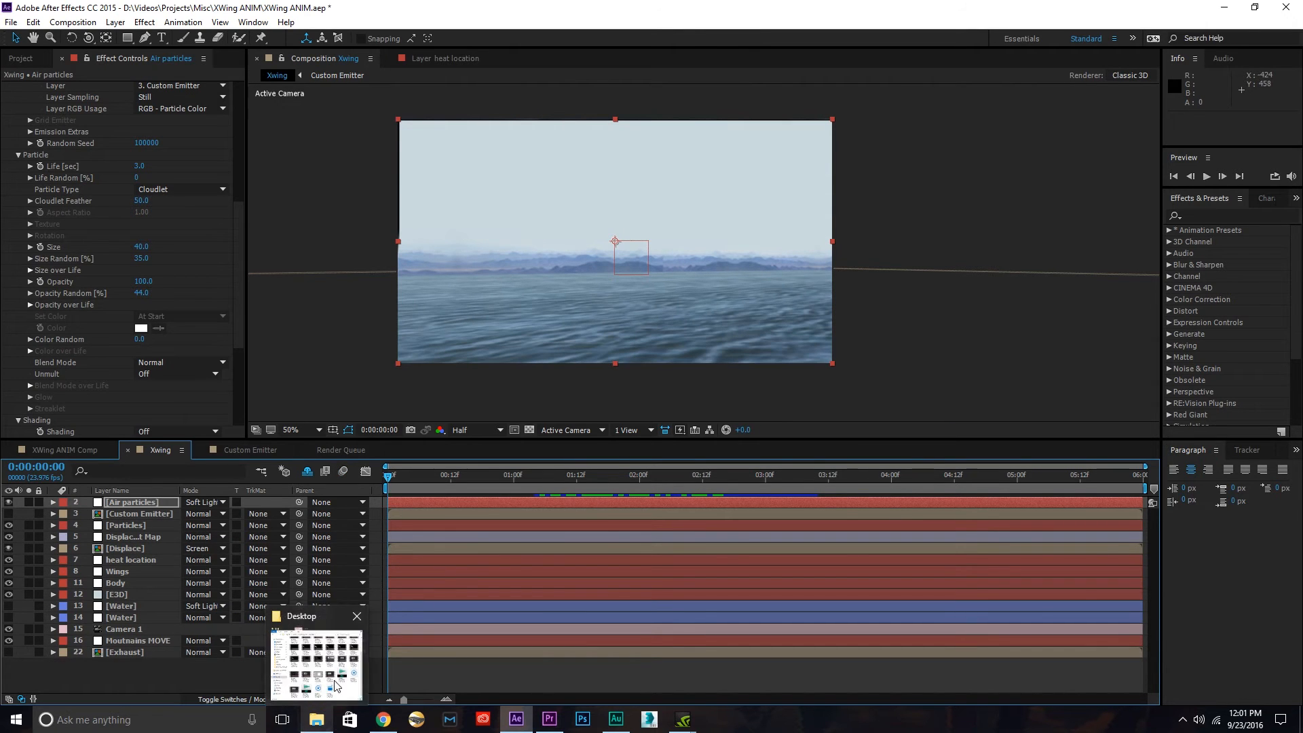
left_click(112, 594)
left_click_drag(240, 197, 257, 332)
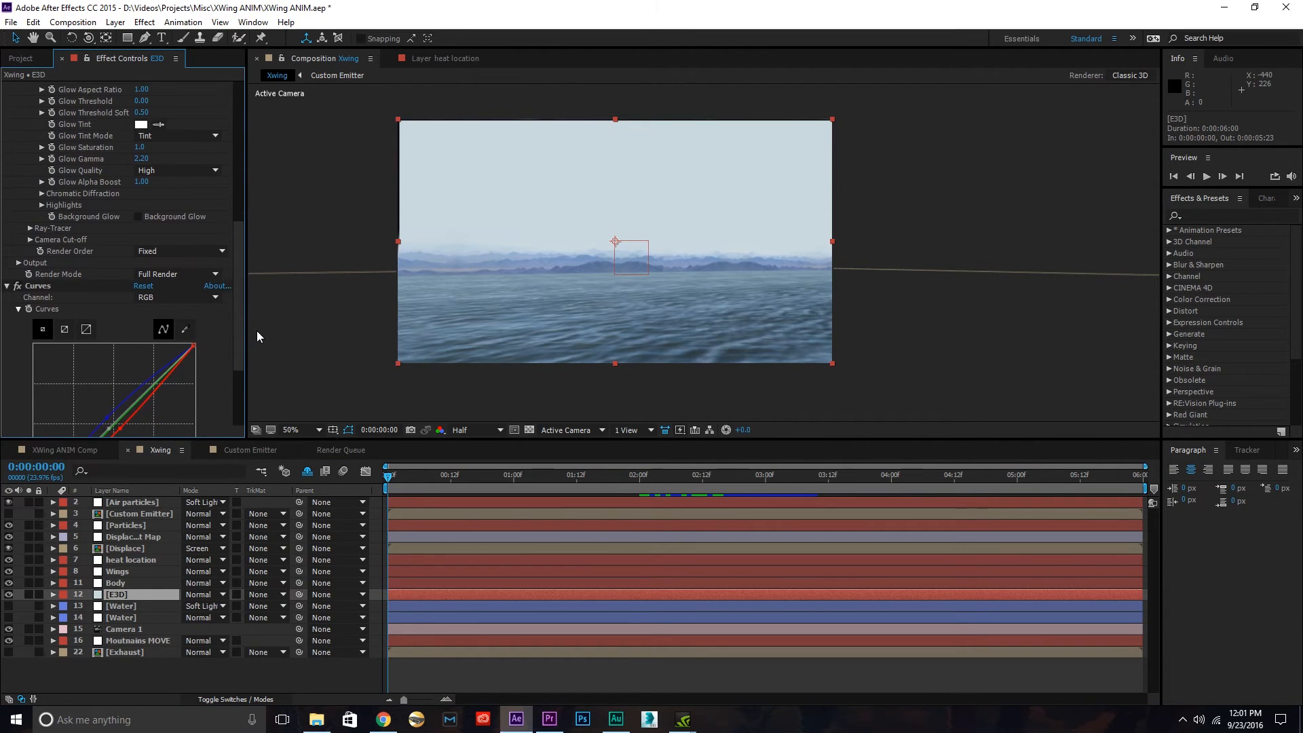
left_click(155, 271)
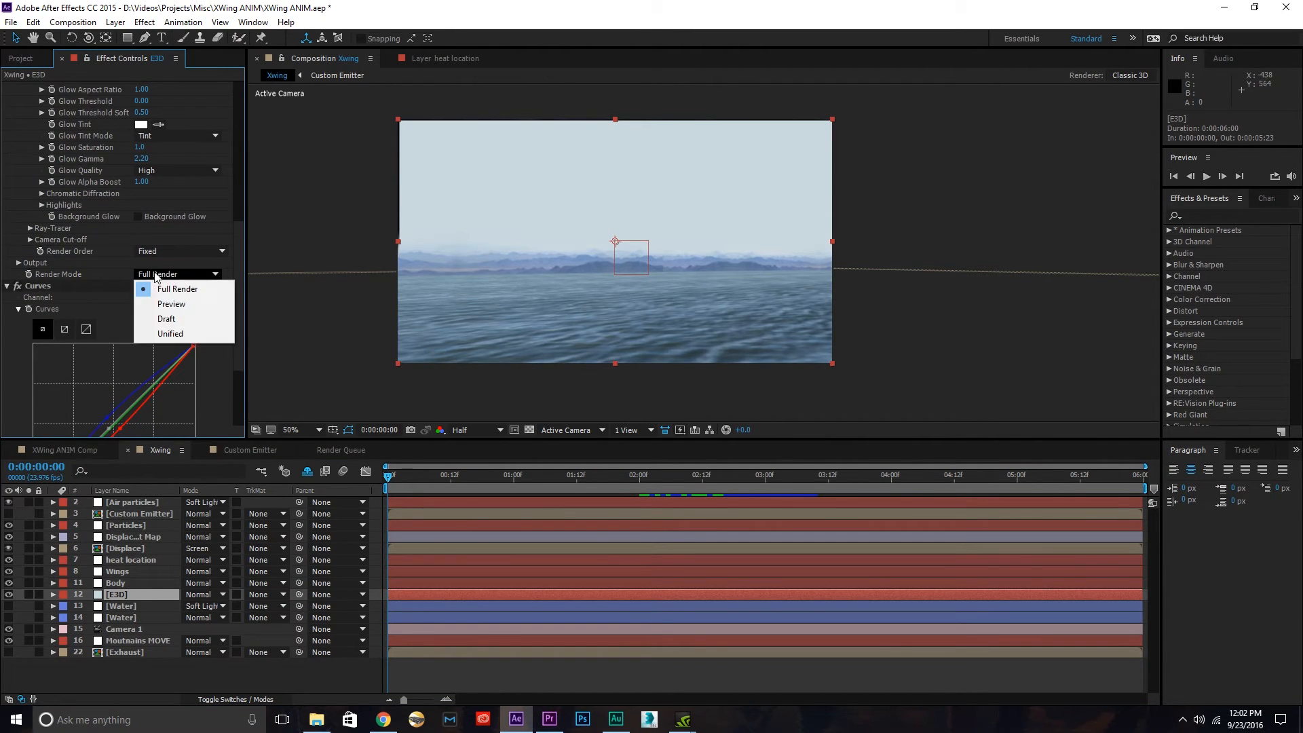
left_click(160, 314)
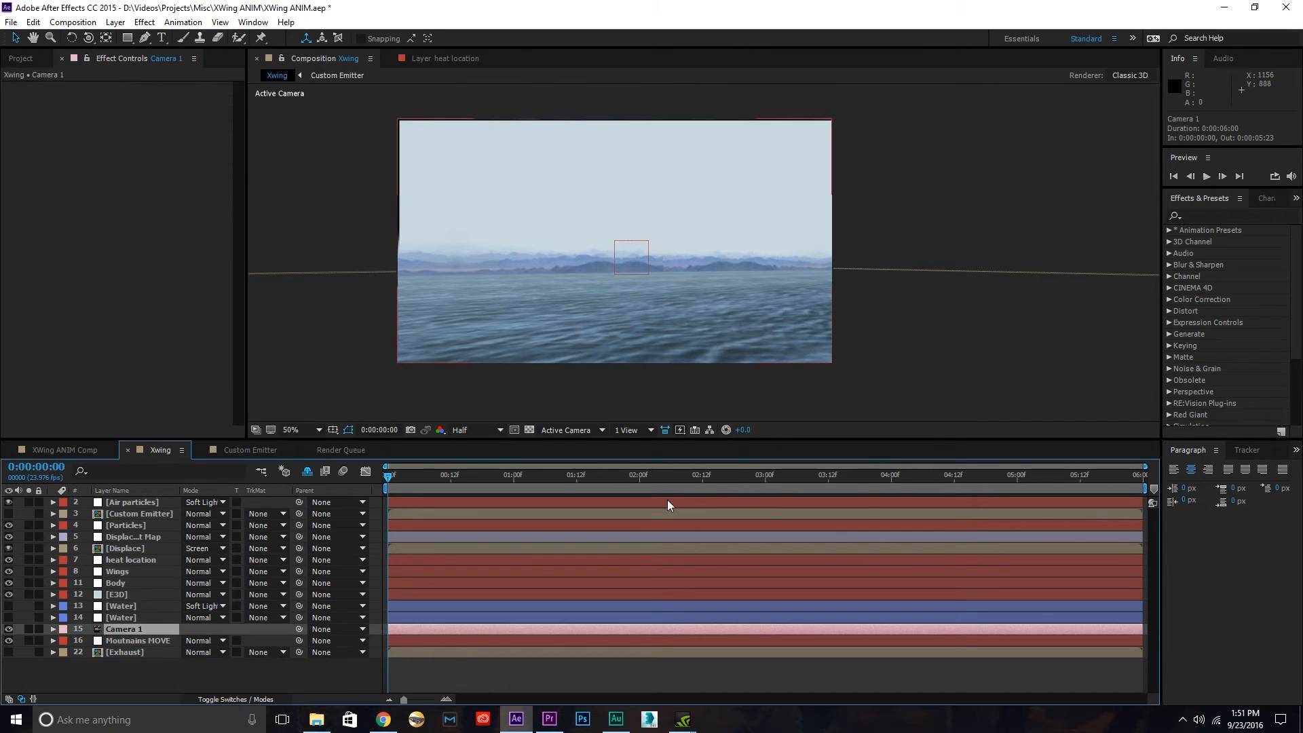
- Go to 0:00:03:01 and make both Water layers visible
left_click(769, 474)
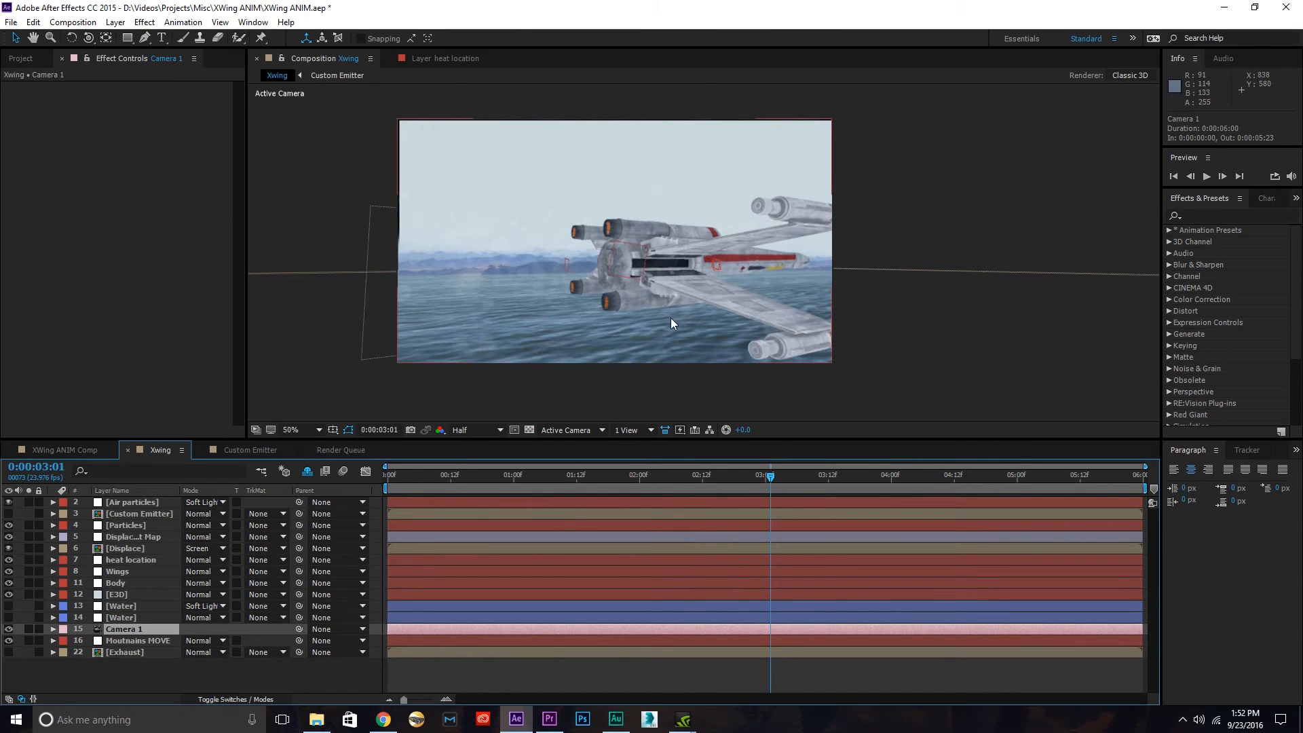
left_click(9, 618)
left_click(8, 606)
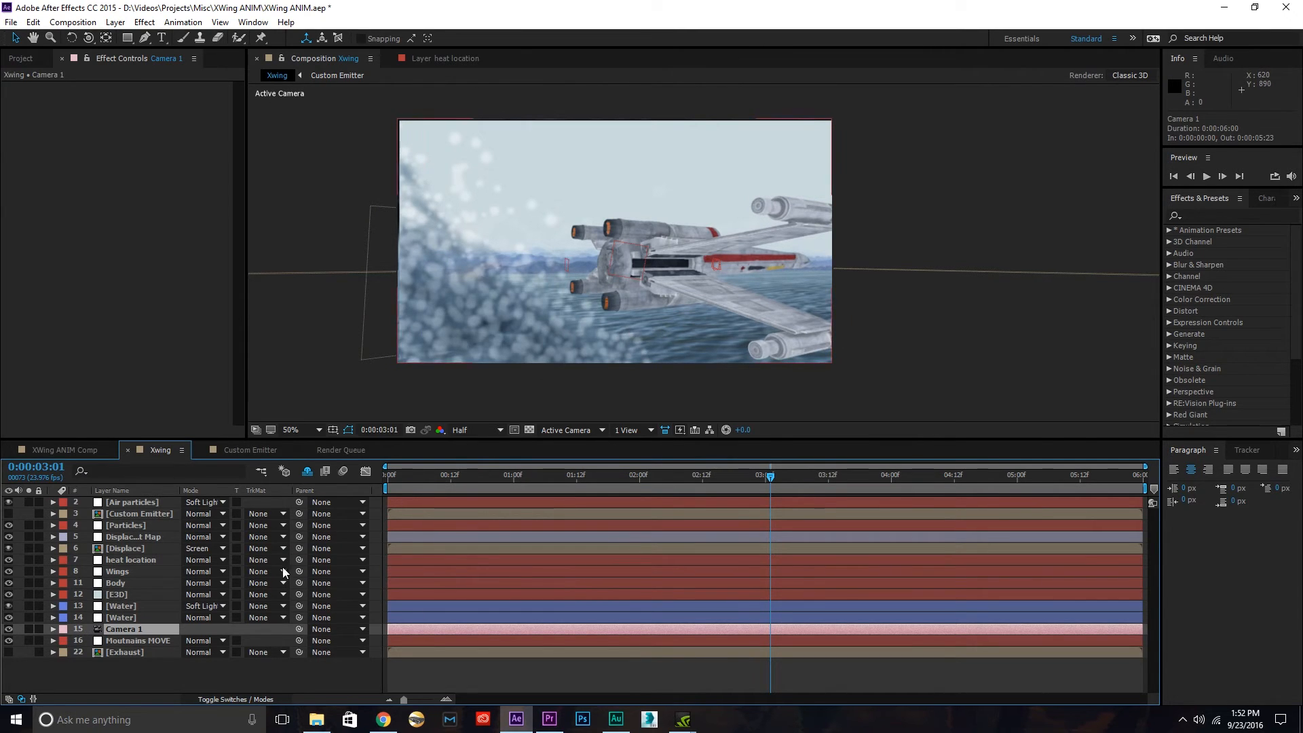
- Reframe Camera 1 to Position -1728.7, 628.1, 832.6 and keyframe its Point of Interest and Position at 0:00:03:01
left_click(53, 628)
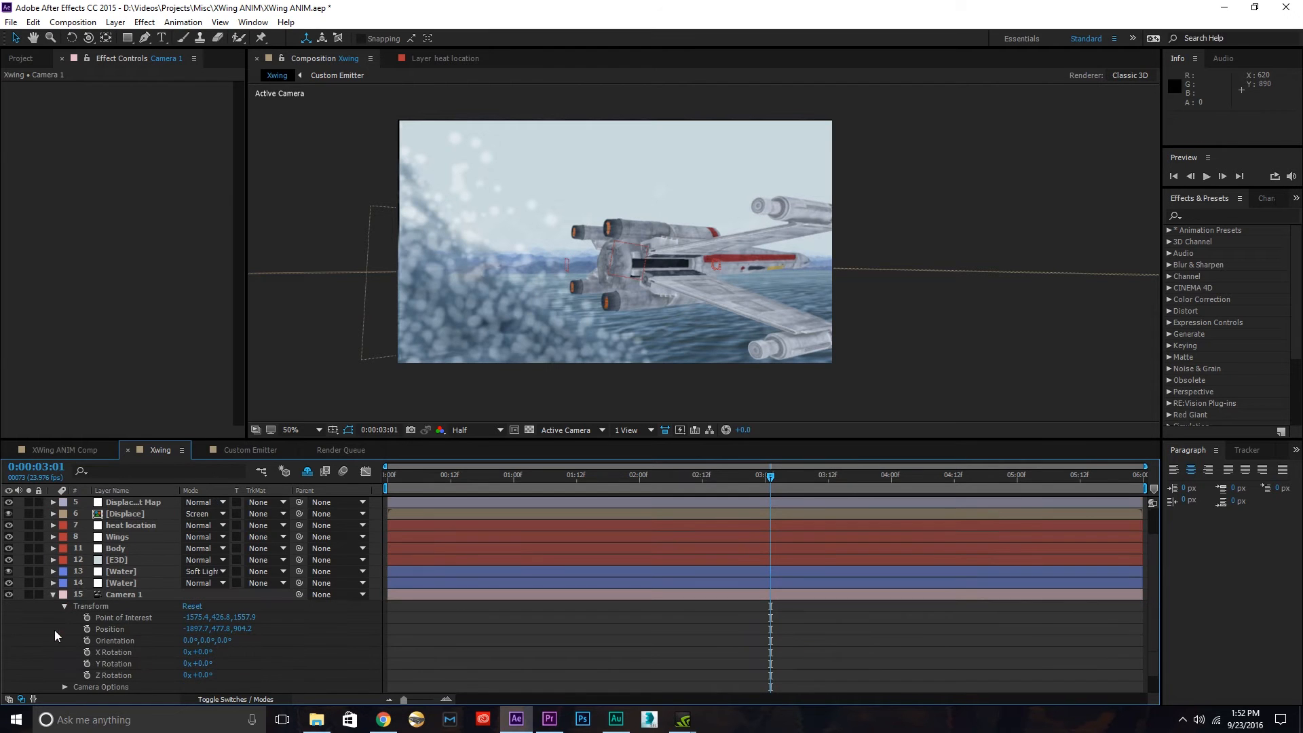
left_click(67, 606)
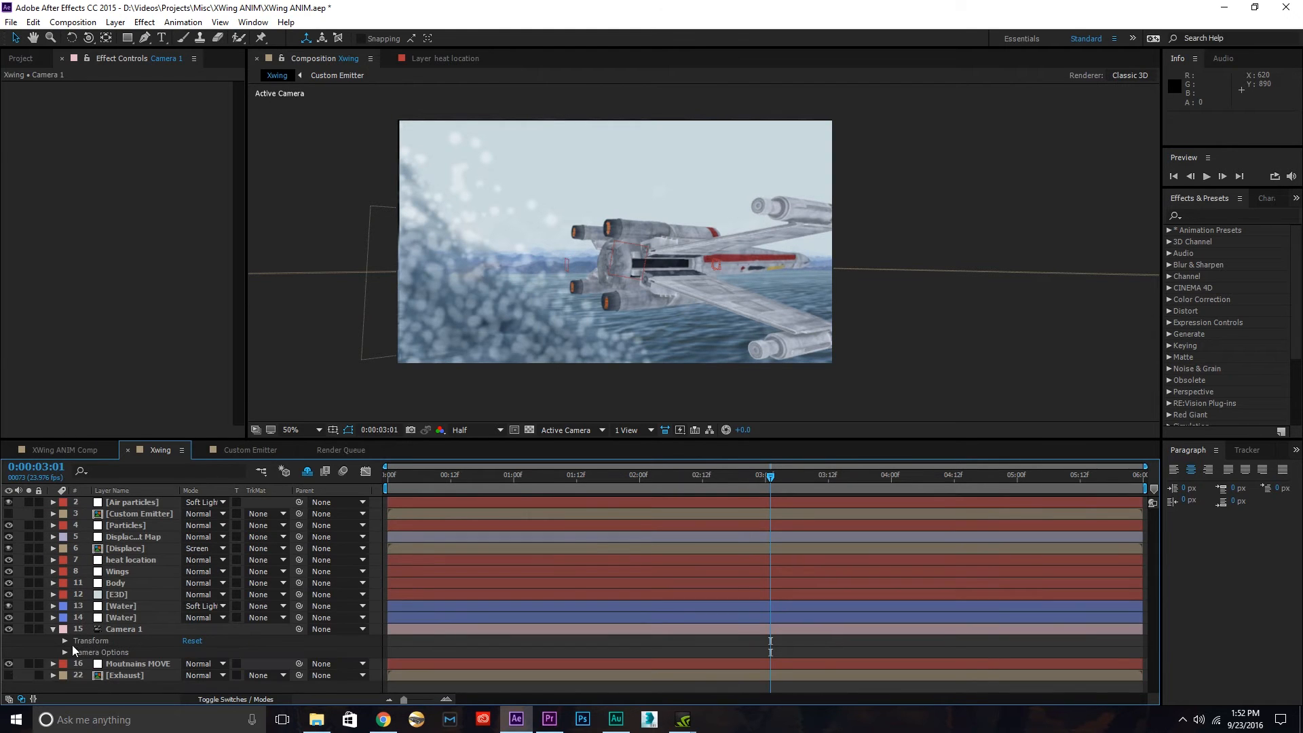
left_click(66, 640)
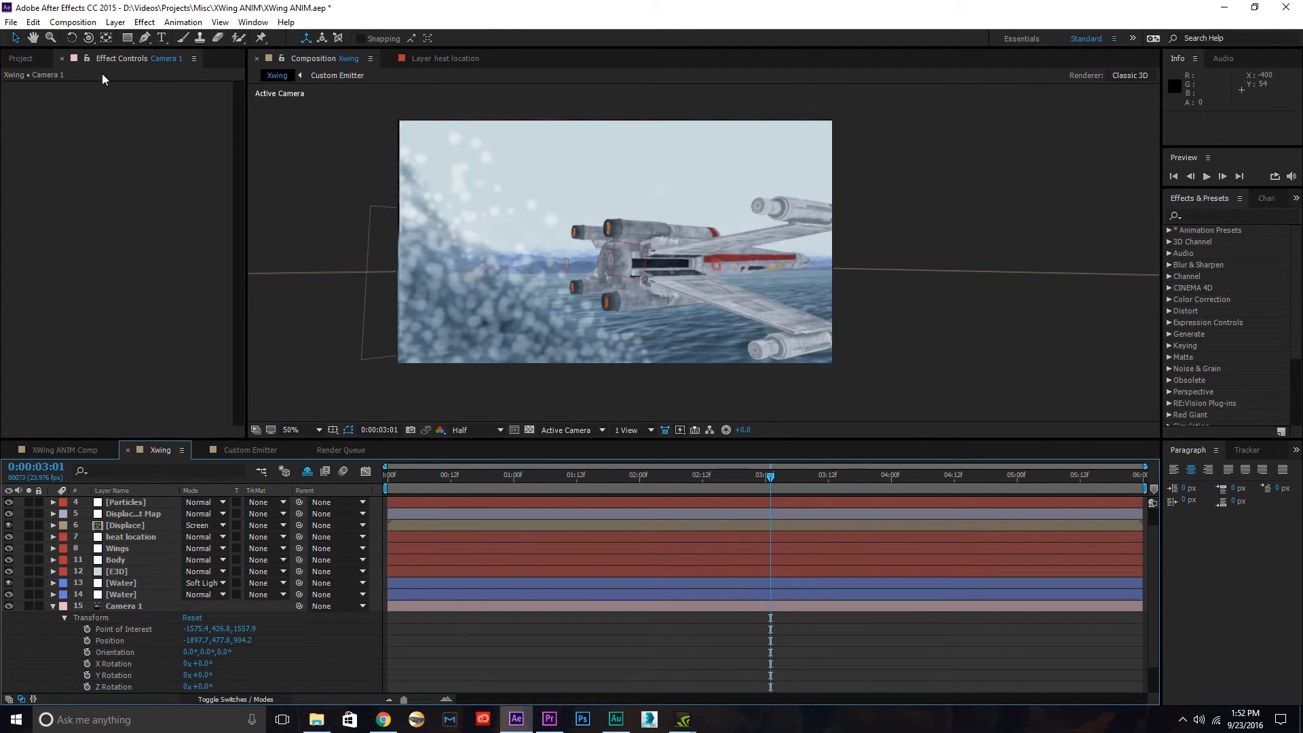
left_click_drag(92, 39, 194, 68)
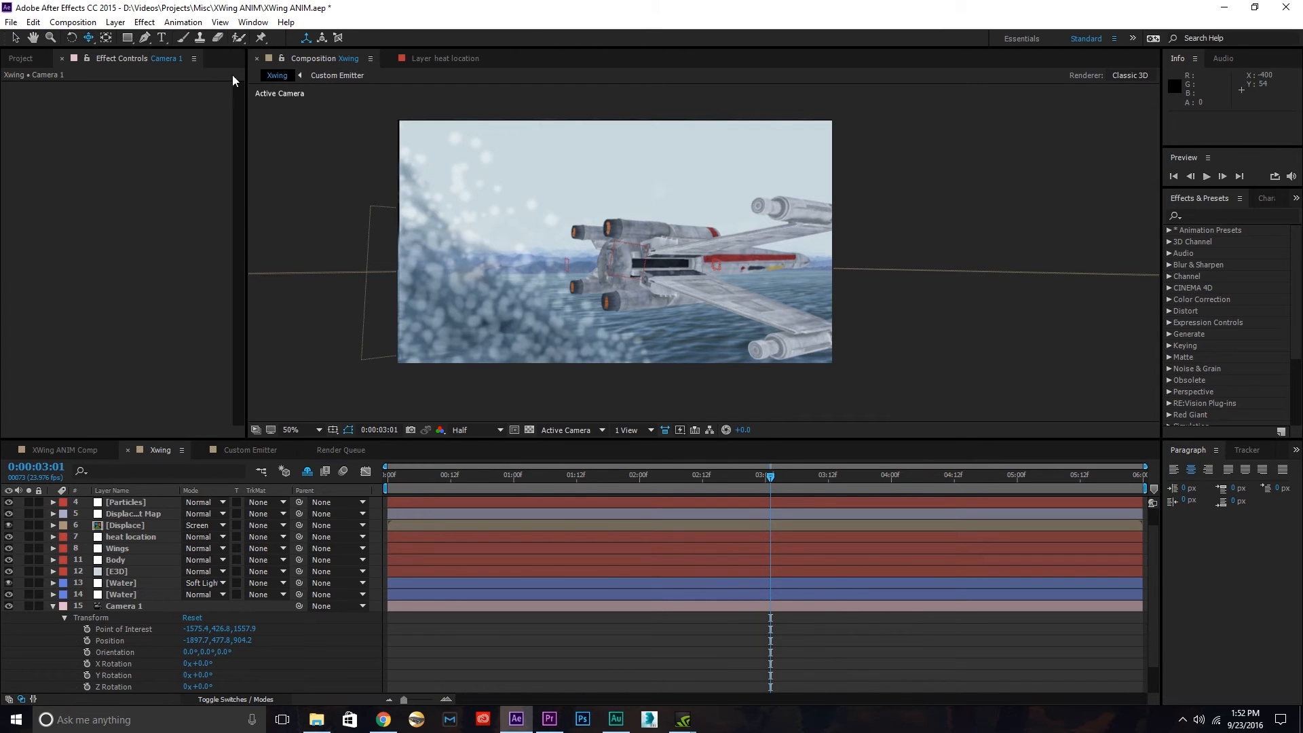
left_click_drag(672, 293, 672, 253)
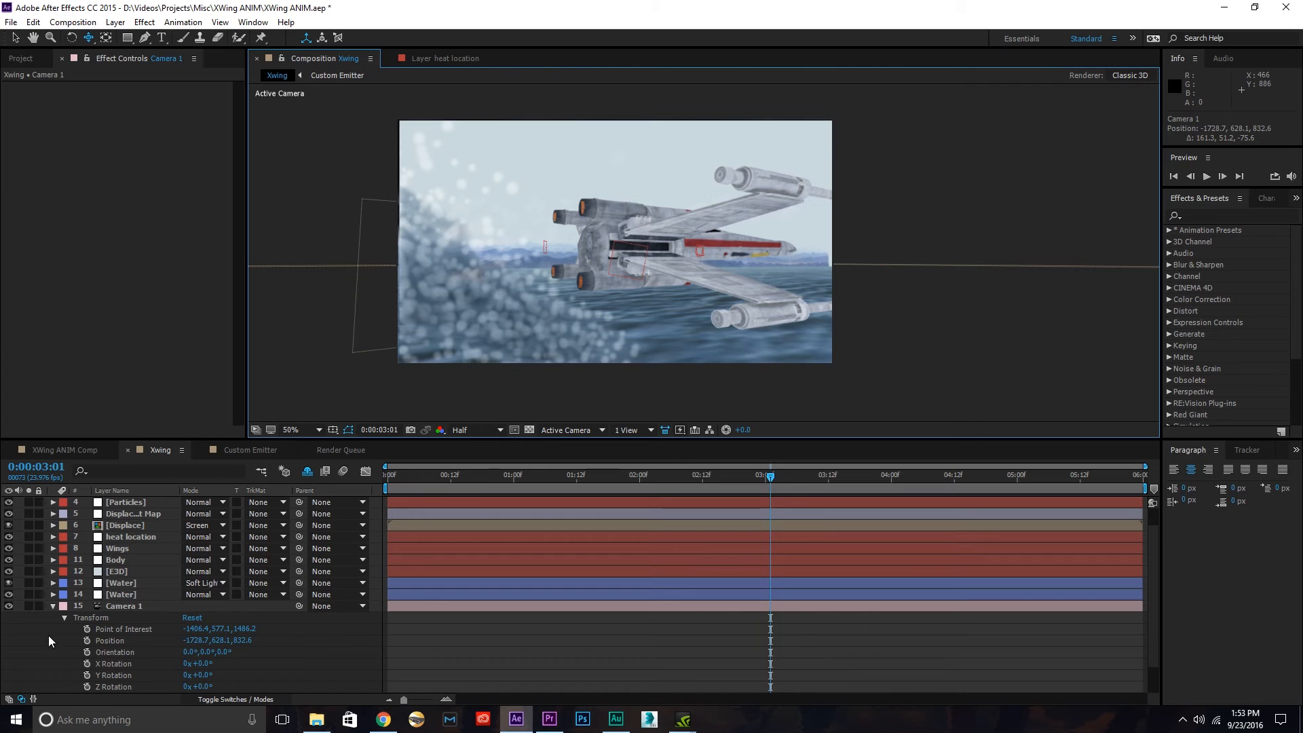
left_click(87, 629)
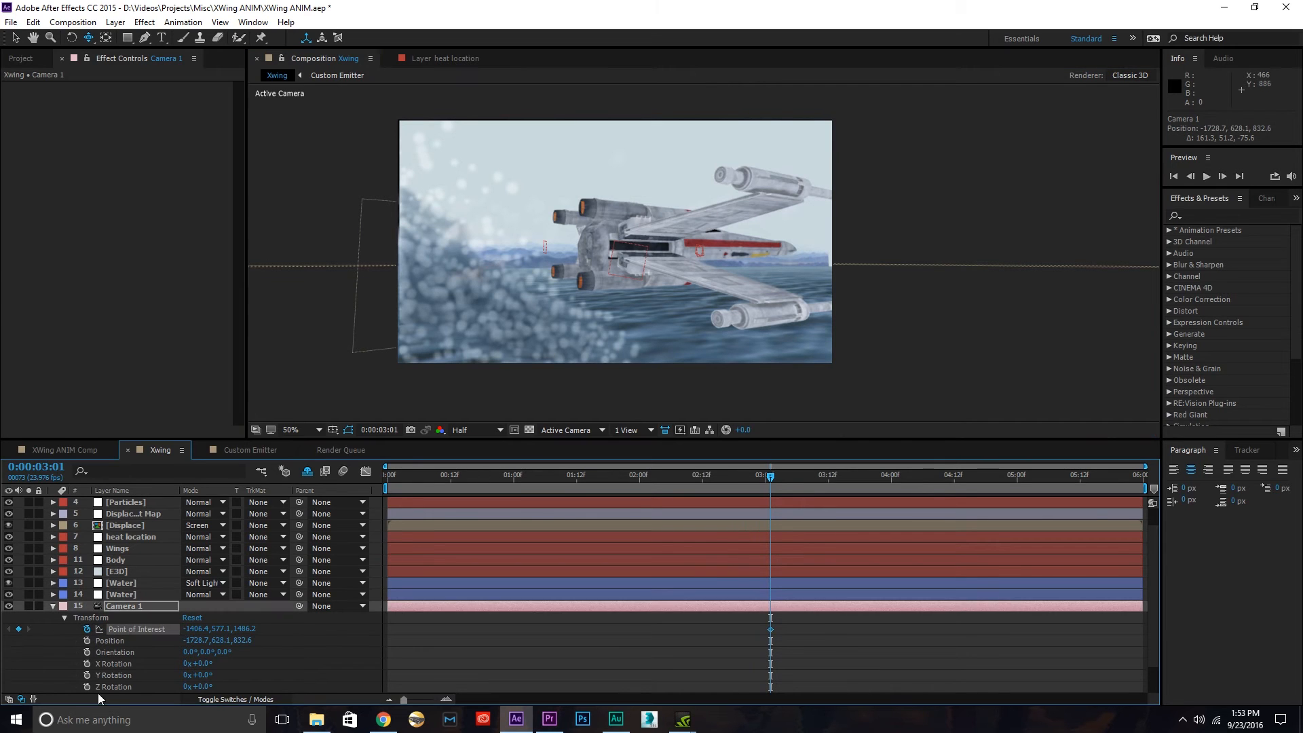
left_click(87, 640)
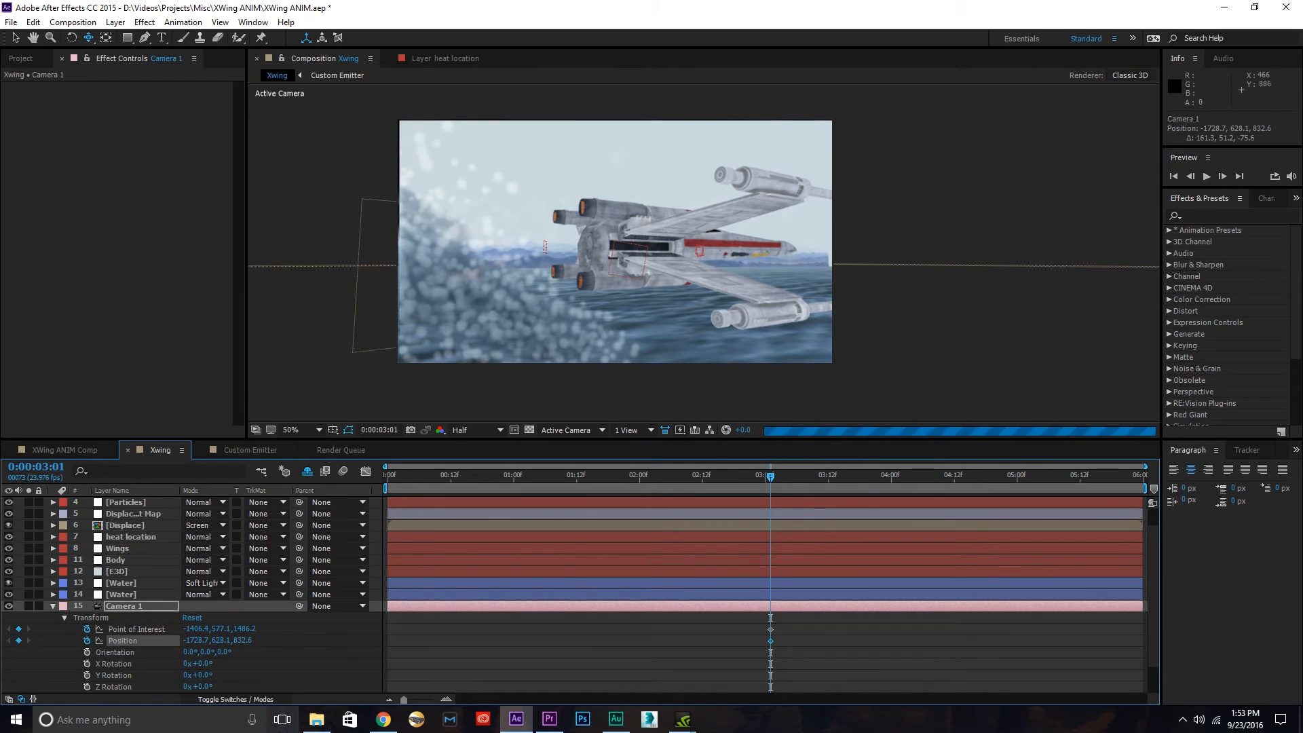
- At 0:00:00:00, move Camera 1's Point of Interest toward the X-wing in the Top view, to about -1954.9, 577.1, 1609.8
left_click(566, 480)
left_click_drag(533, 483, 381, 485)
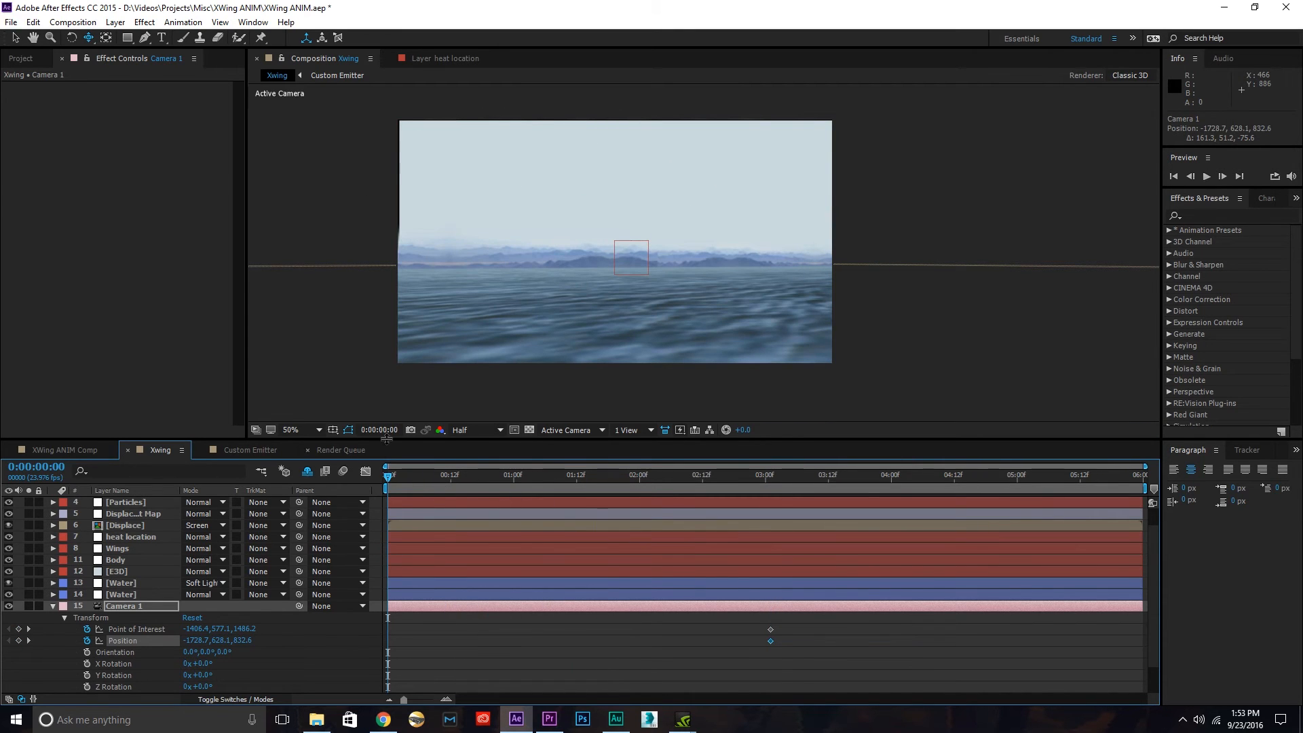
left_click(590, 431)
left_click(599, 513)
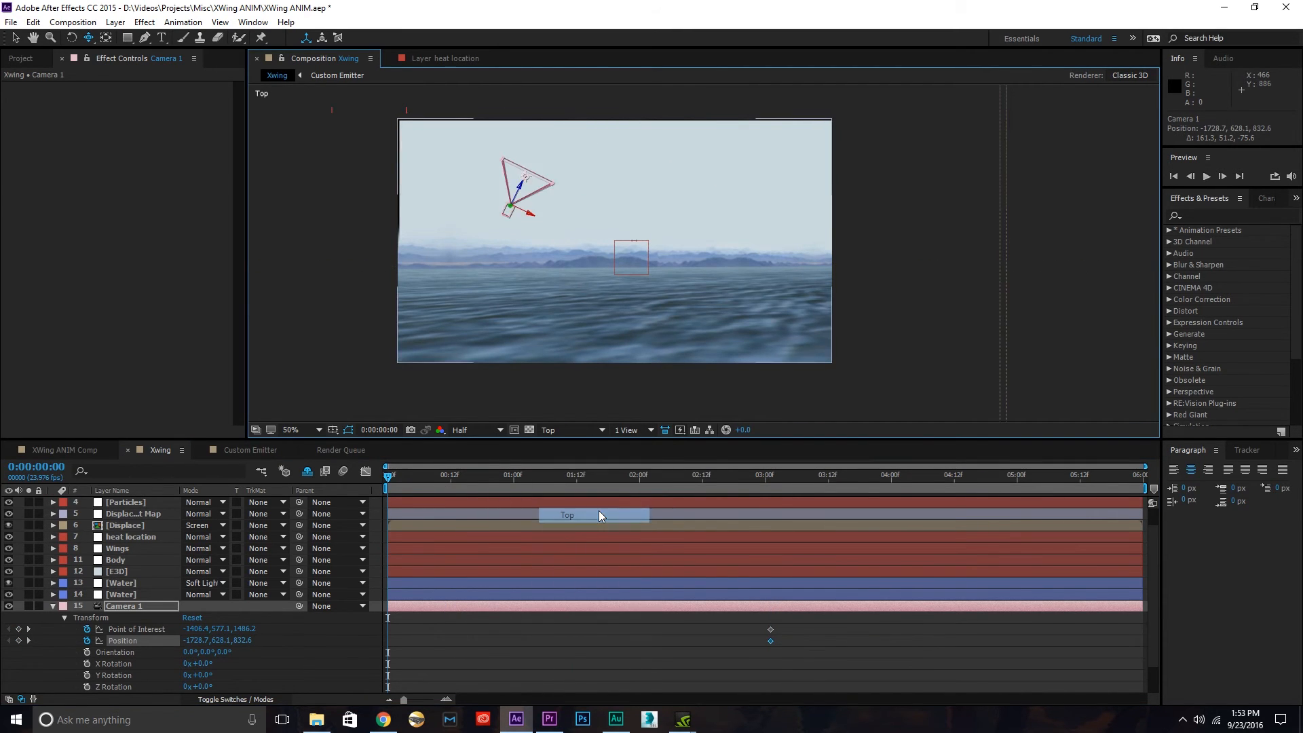
key("comma")
scroll(561, 260, "up", 2)
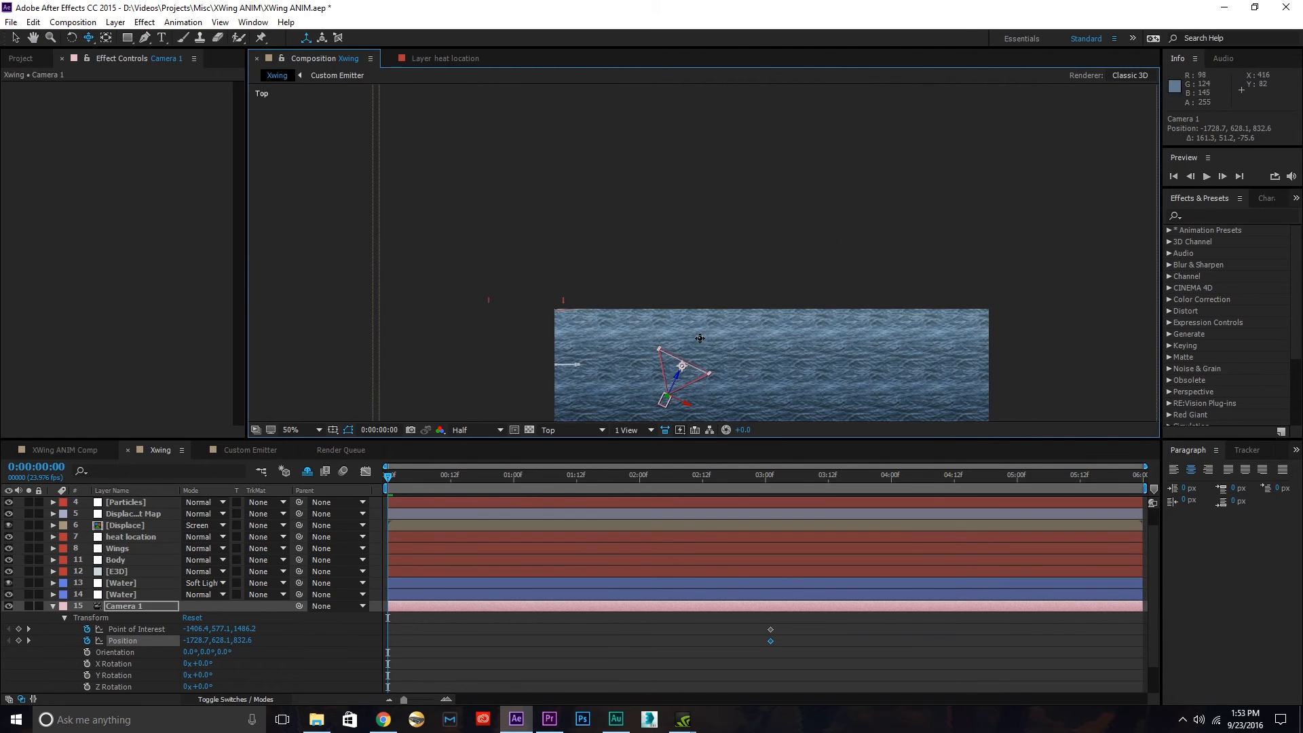
scroll(711, 305, "up", 2)
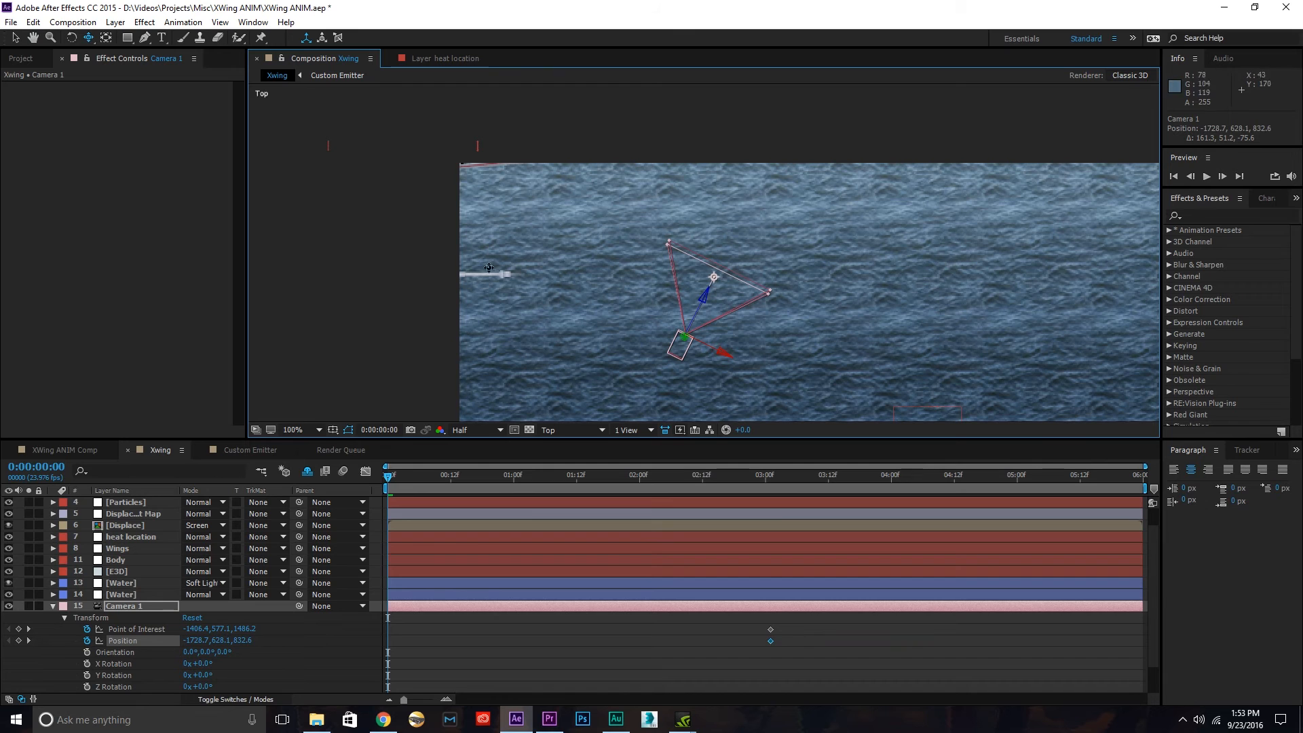
left_click_drag(559, 215, 567, 181)
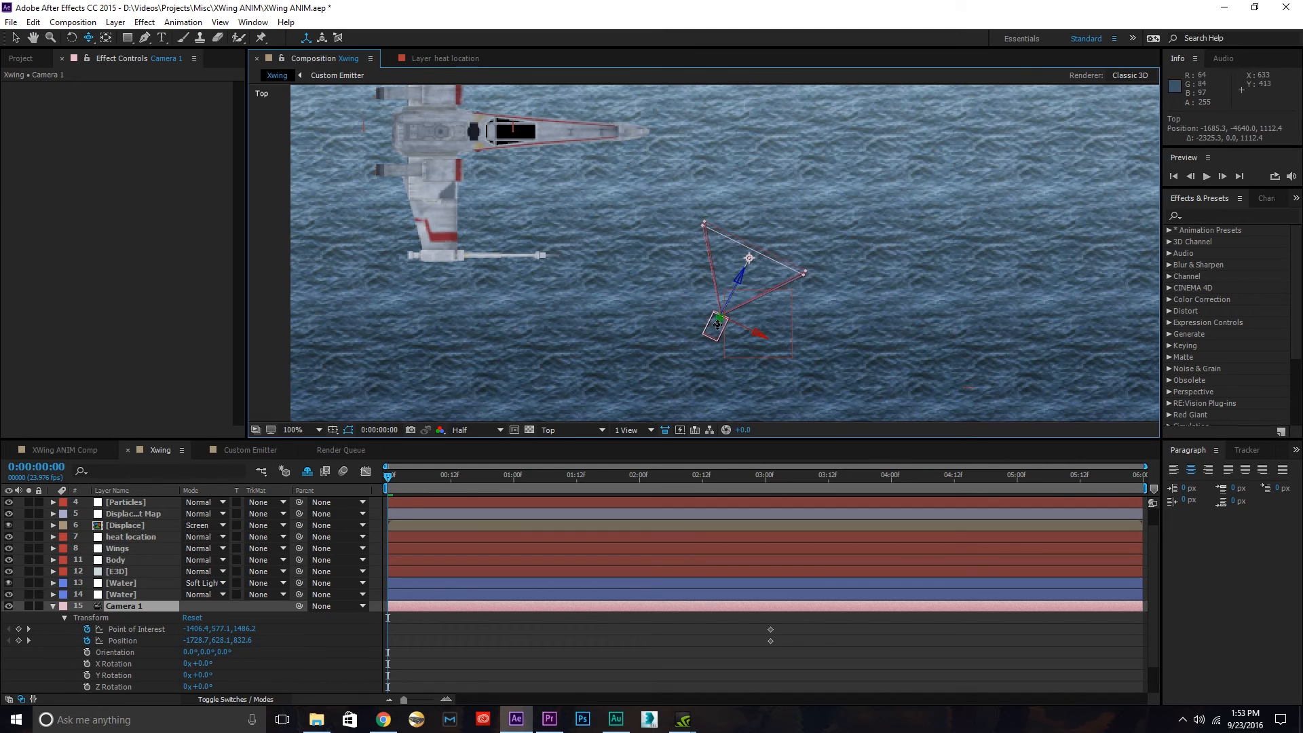
left_click(71, 37)
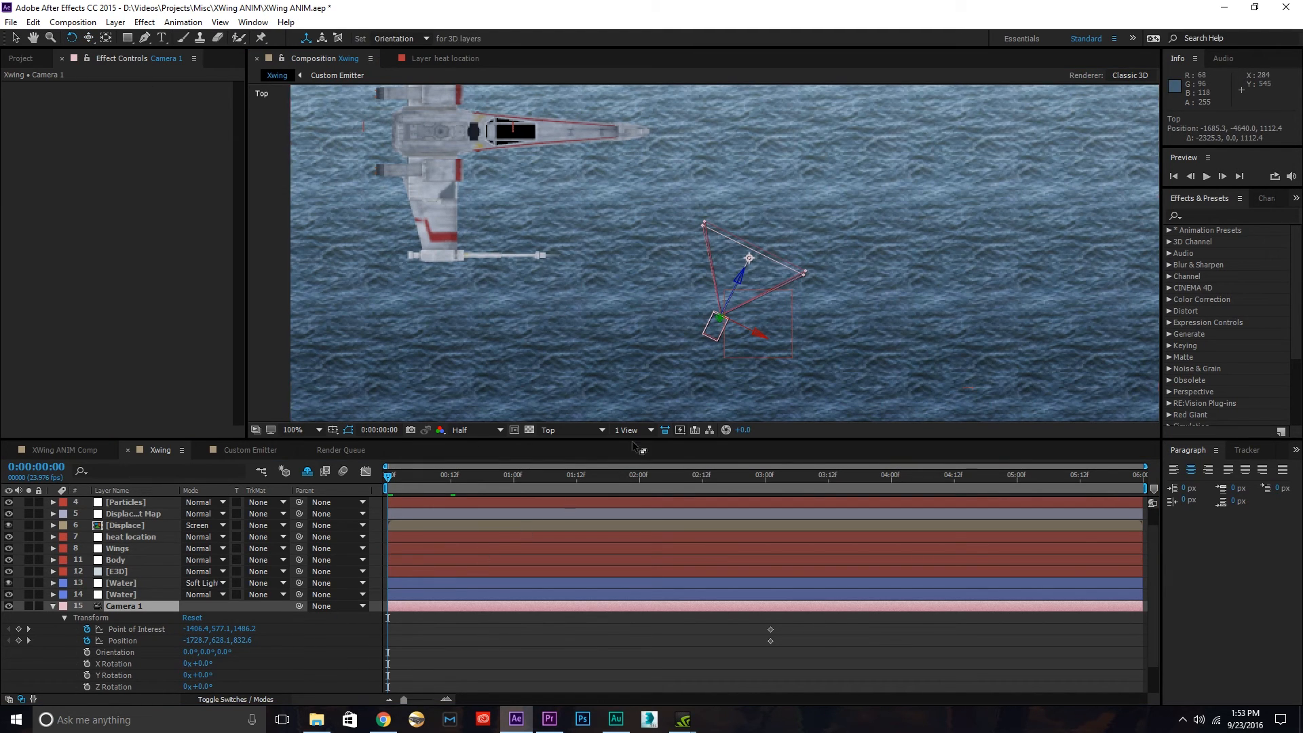
left_click(15, 38)
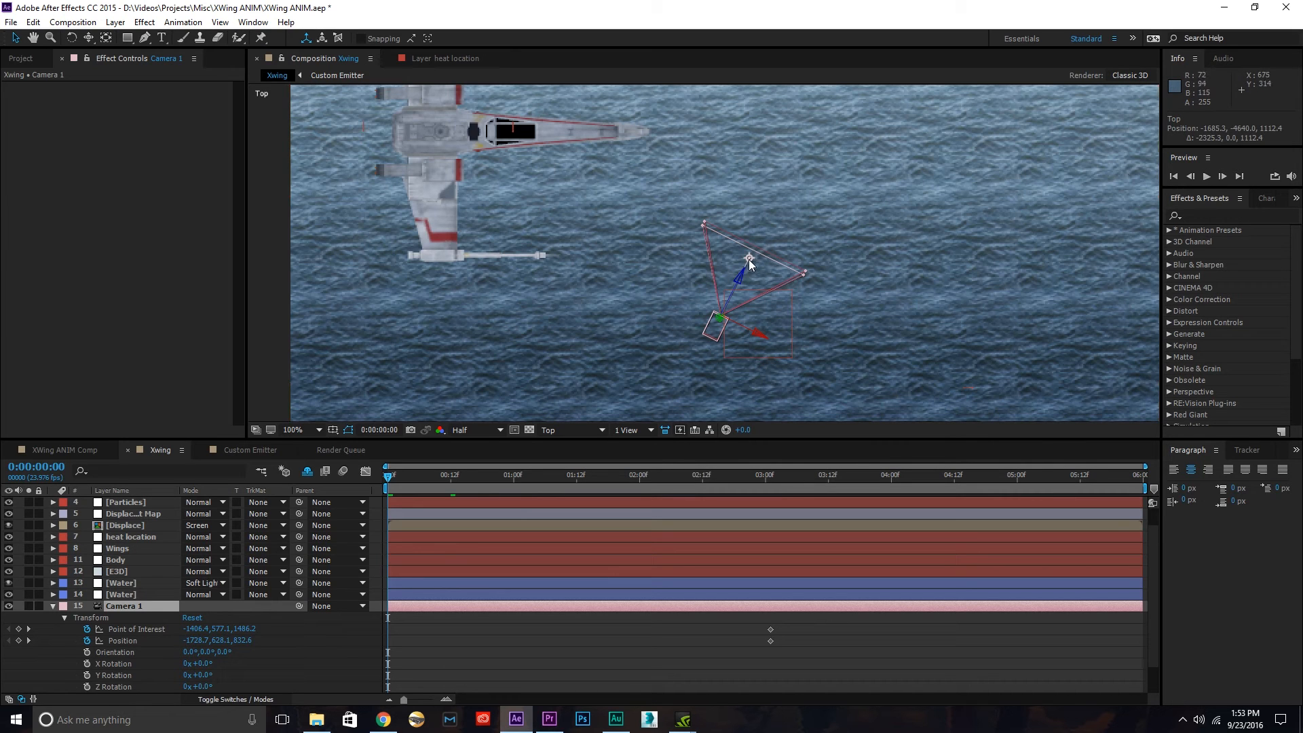
left_click_drag(749, 262, 694, 250)
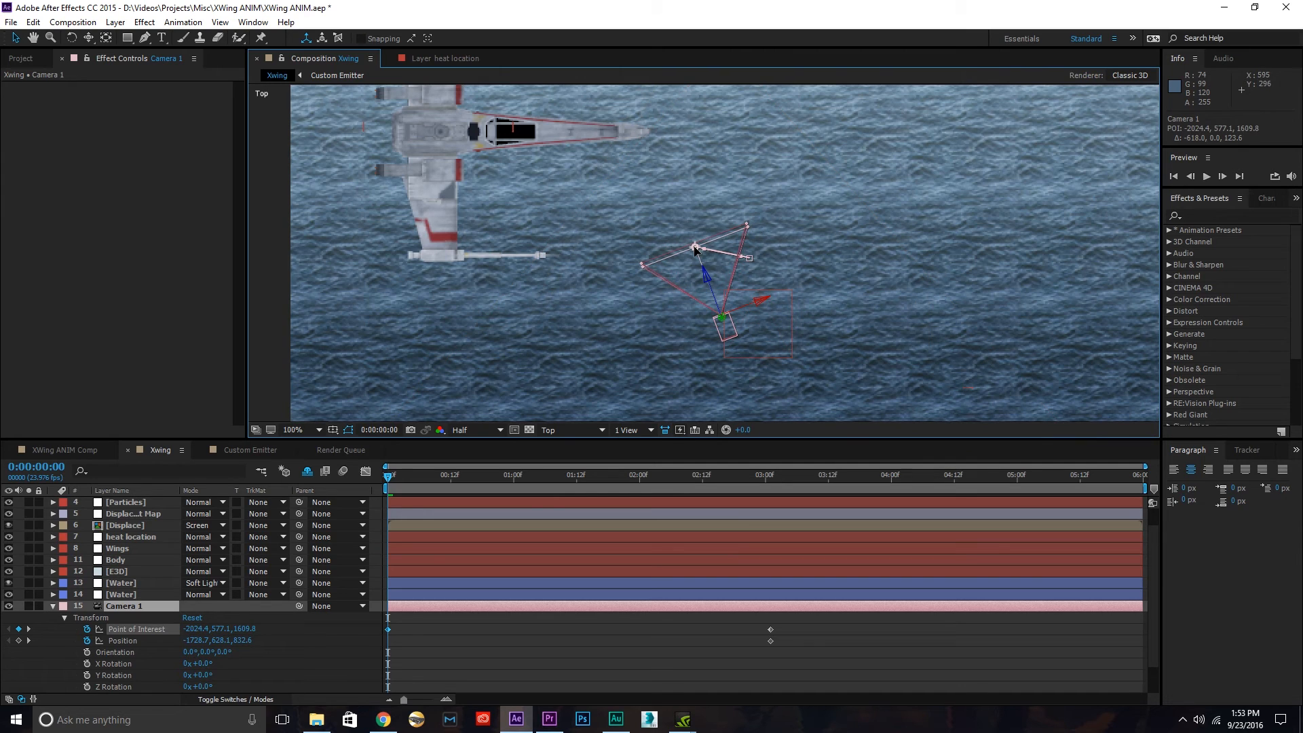
left_click_drag(694, 249, 702, 251)
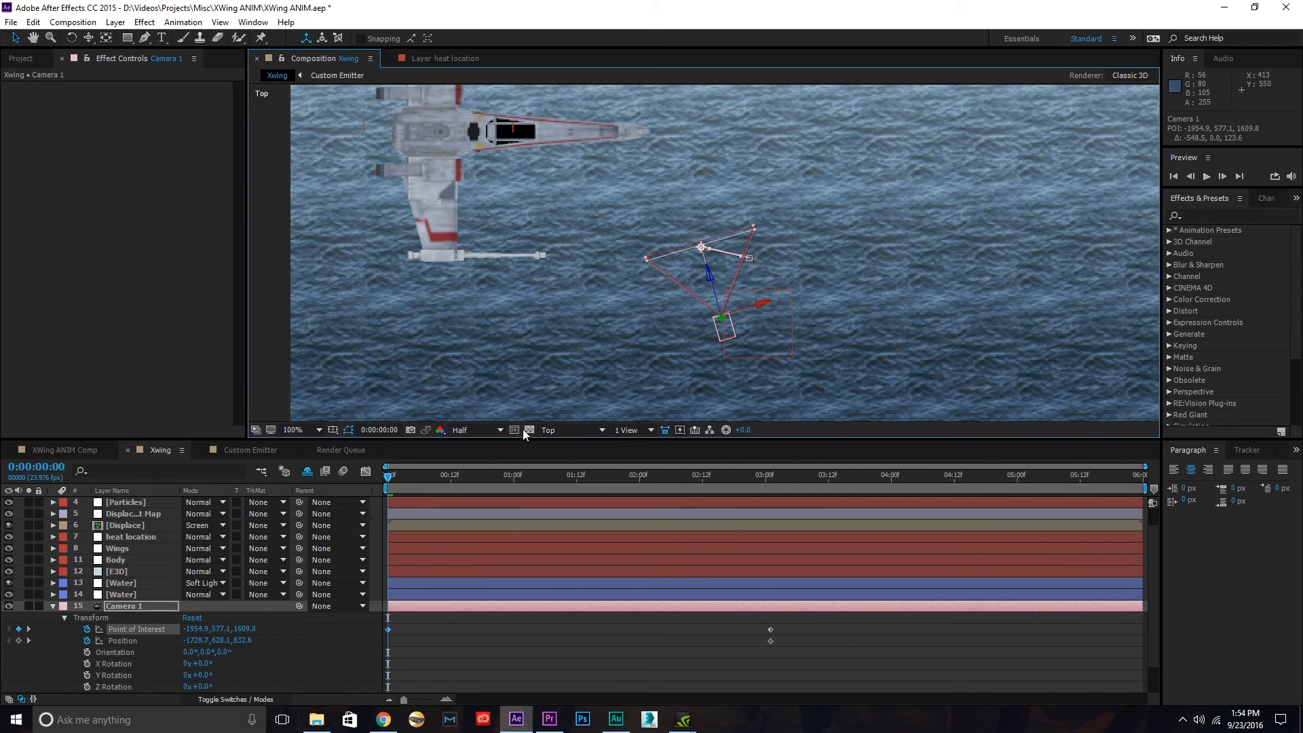
- Return to the Active Camera view and set Camera 1's starting Position to about -1786.7, 599.1, 464.6
left_click(562, 433)
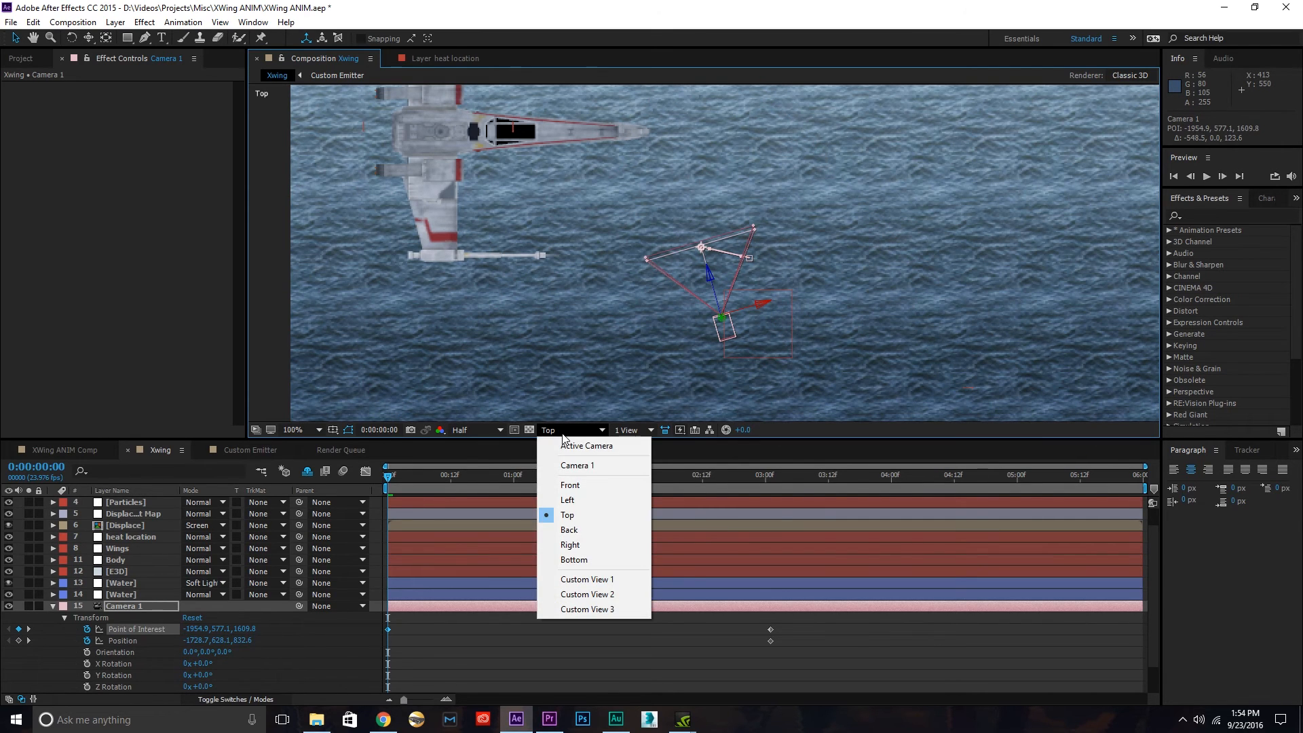
left_click(616, 442)
scroll(563, 340, "down", 2)
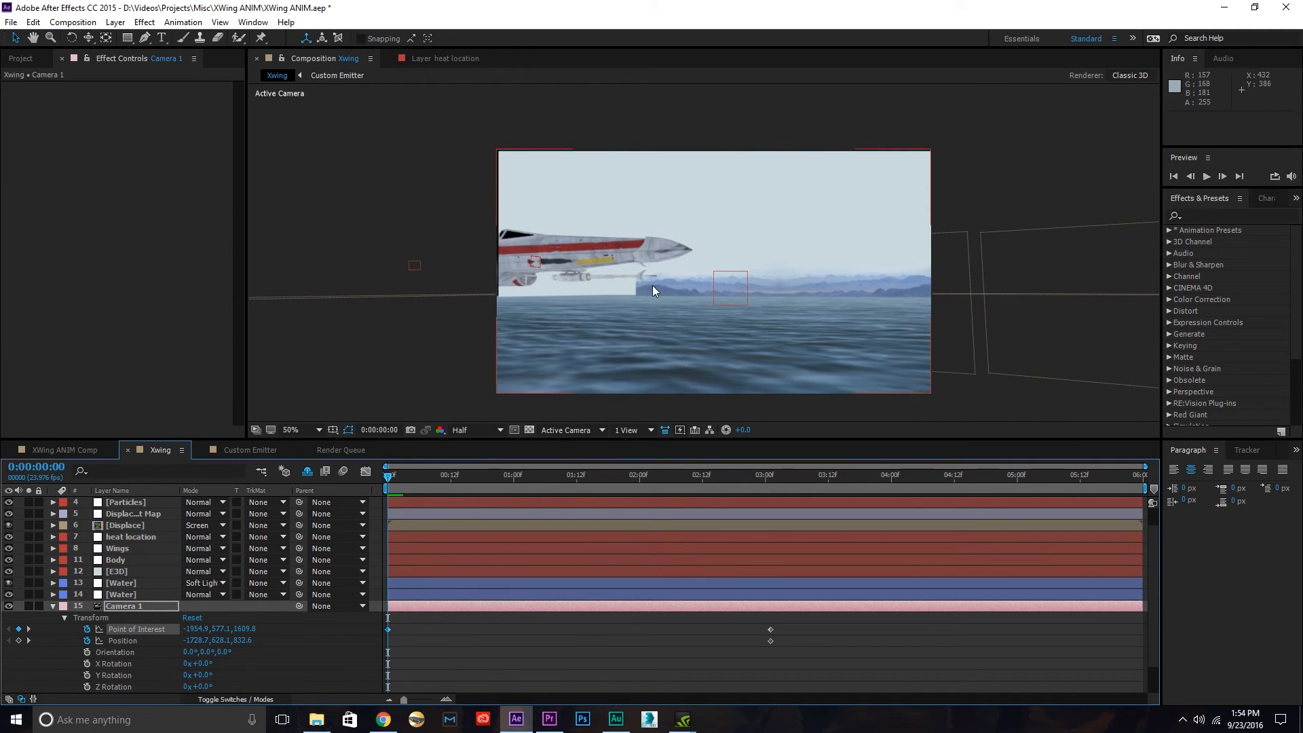
key("space")
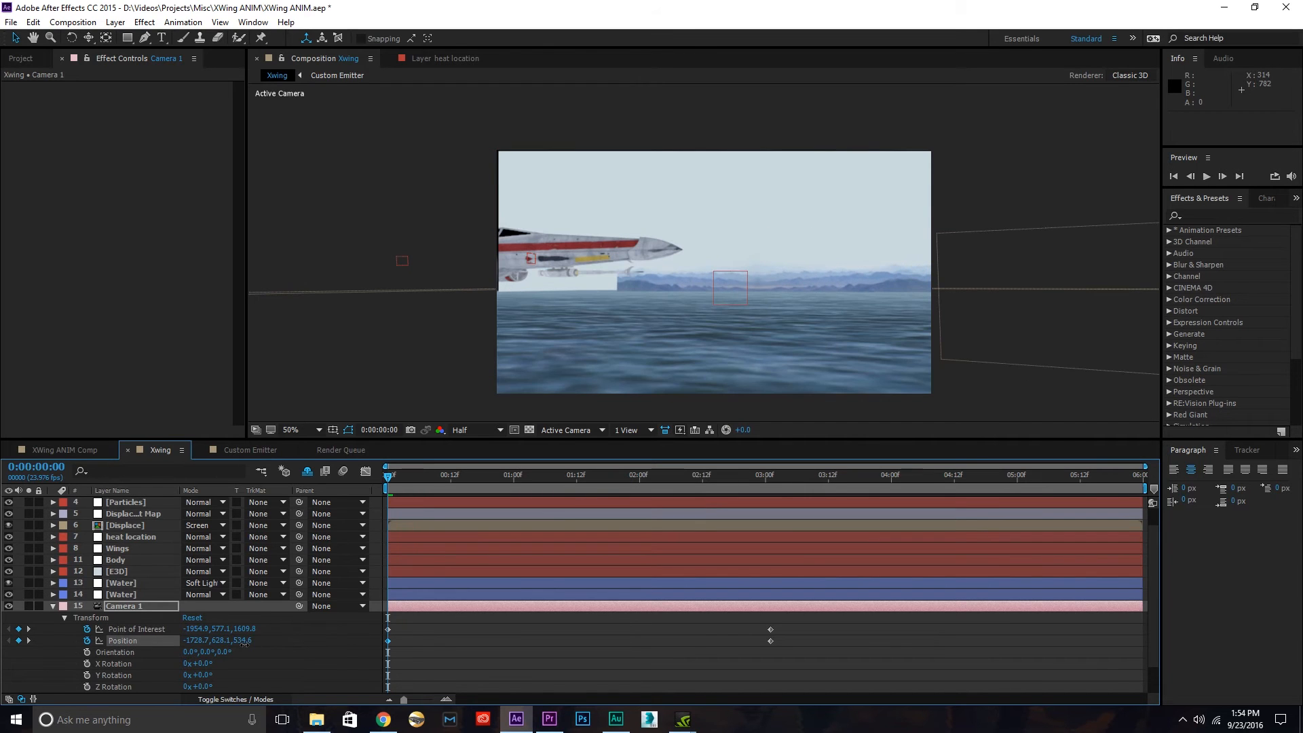
mouse_move(244, 643)
left_mouse_down()
mouse_move(220, 656)
mouse_move(235, 644)
left_mouse_up()
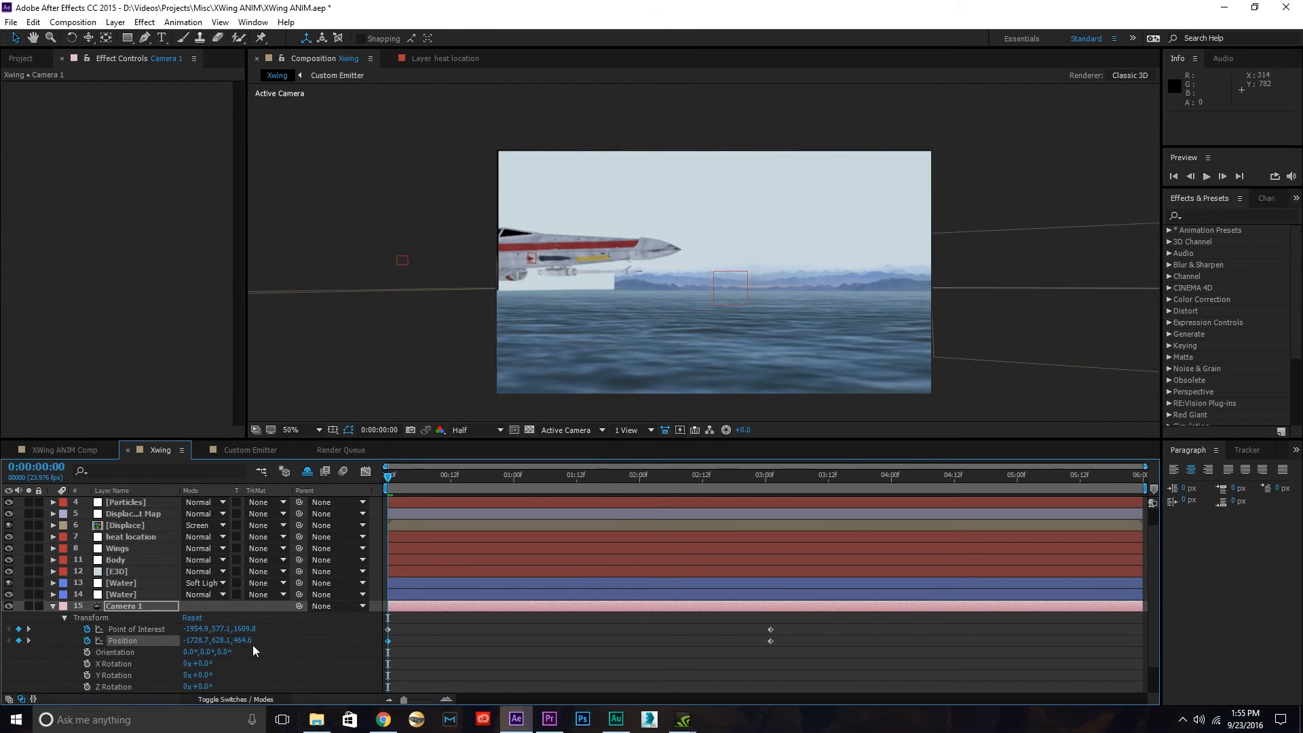
left_click_drag(220, 643, 153, 643)
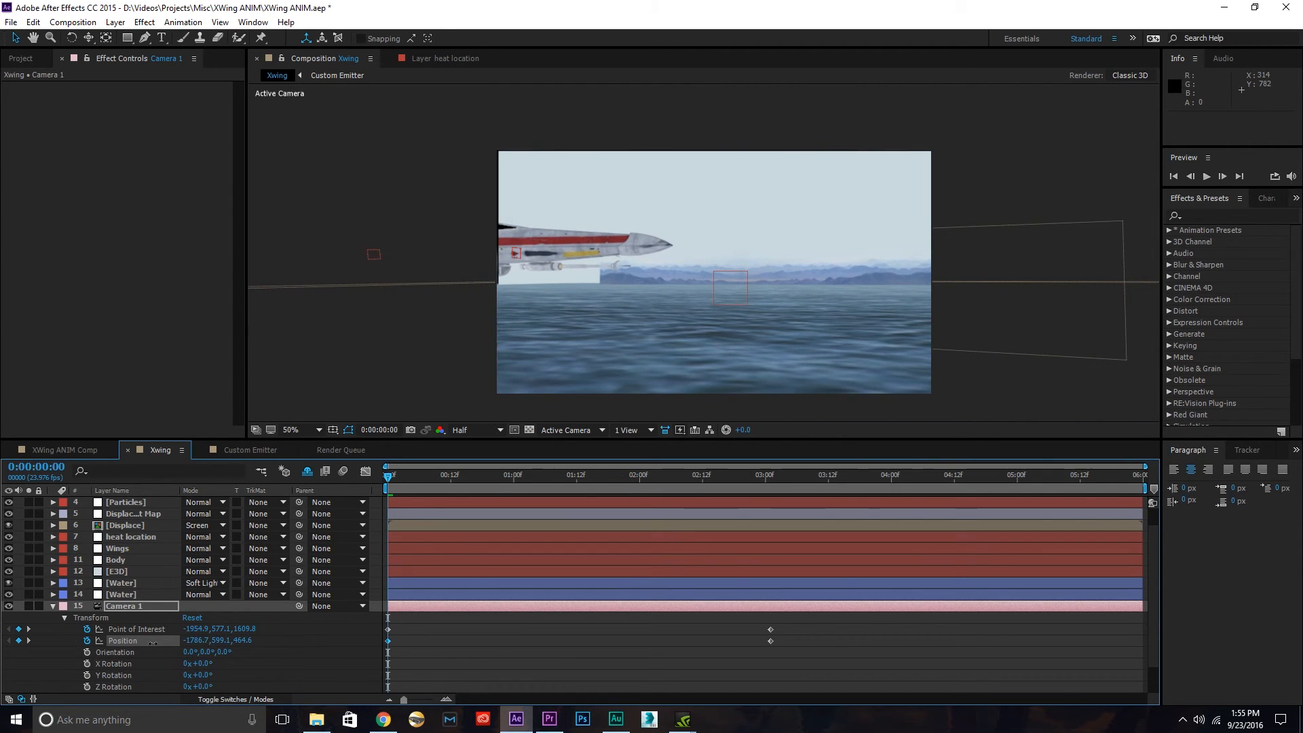
left_click(449, 641)
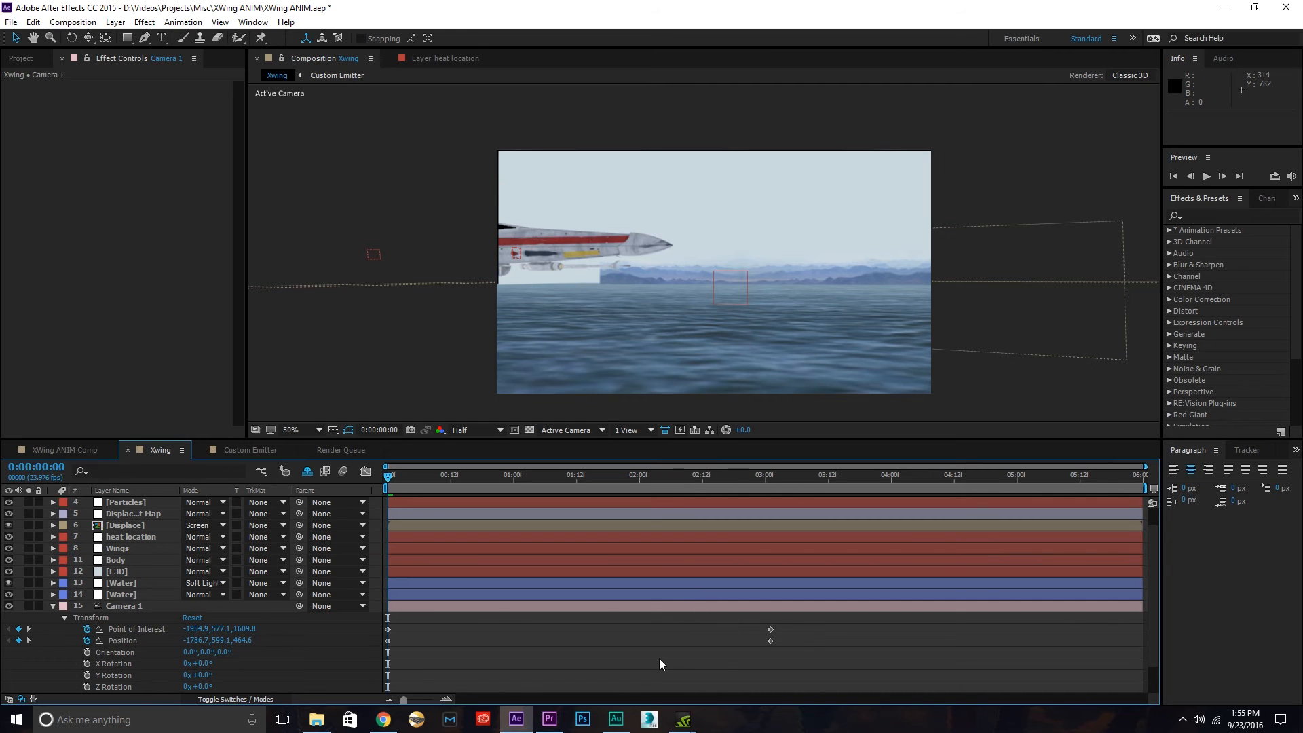
- Move Camera 1's second pair of Point of Interest and Position keyframes to 0:00:00:22
left_click_drag(751, 619, 796, 658)
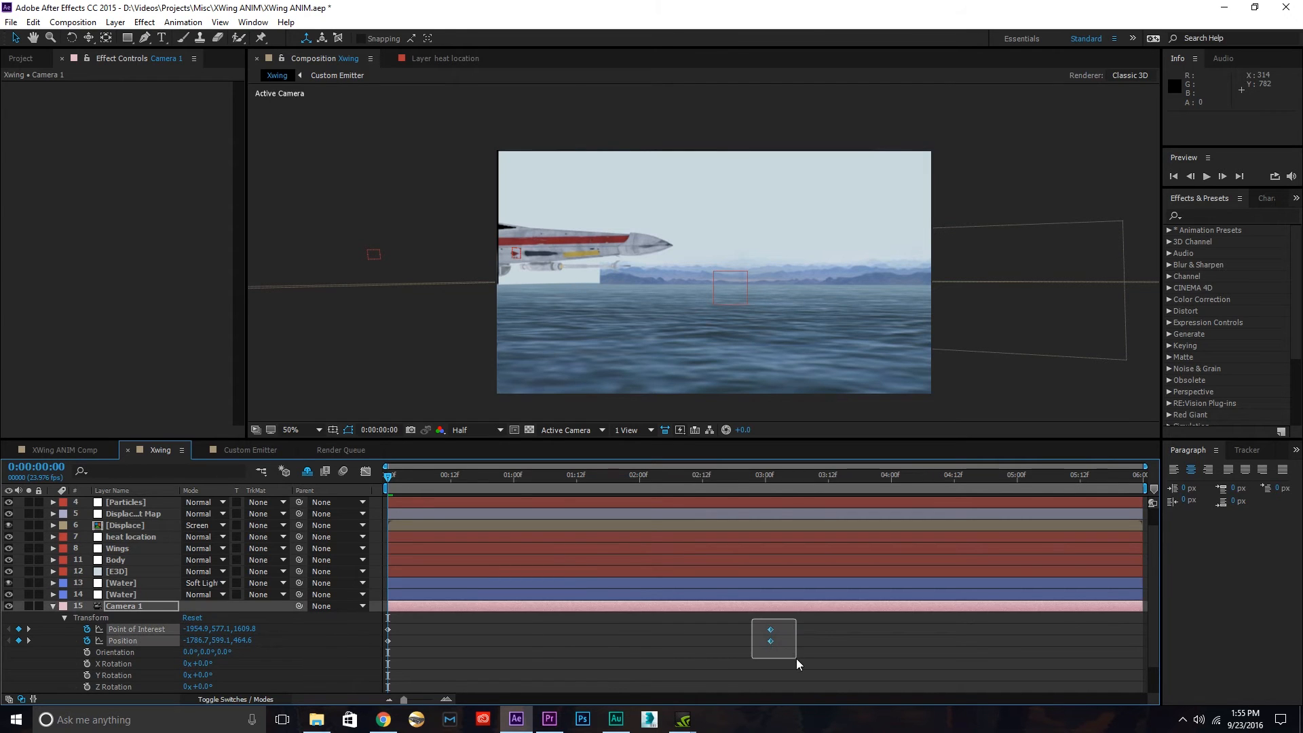
left_click(765, 475)
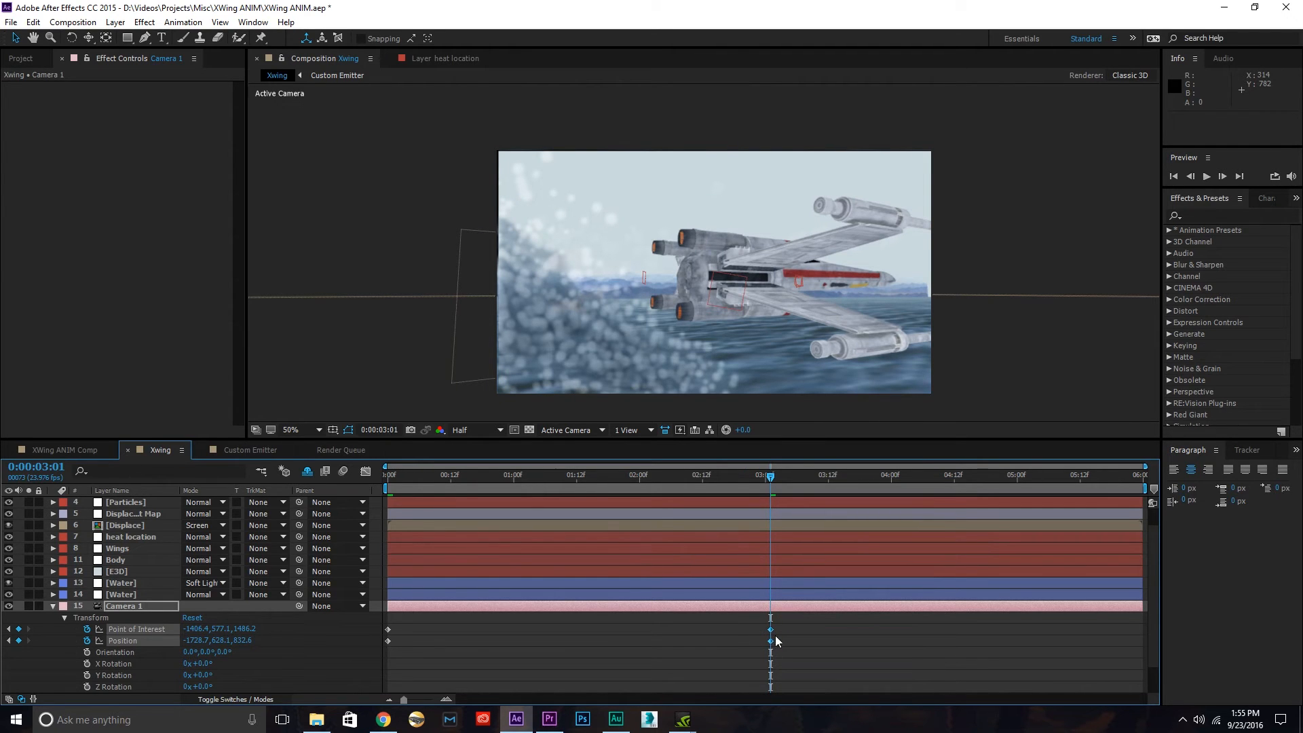
left_click_drag(770, 628, 526, 637)
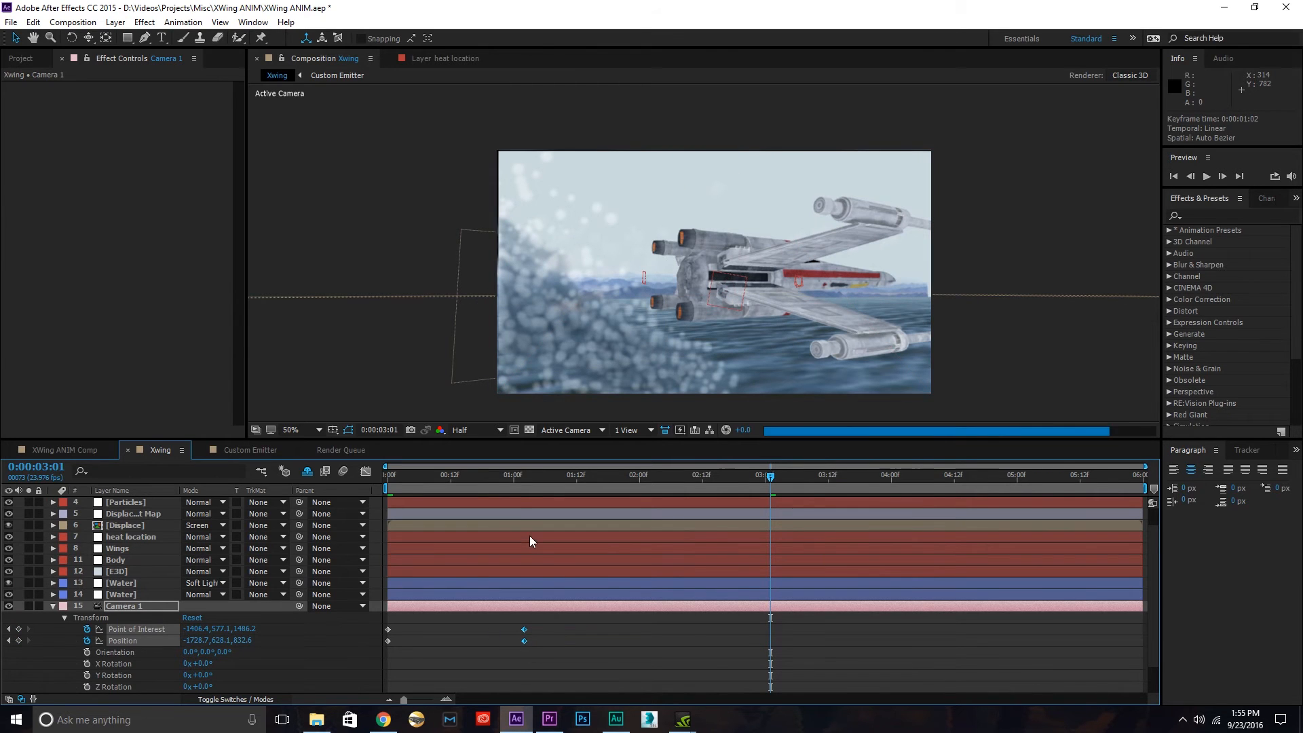
left_click_drag(514, 479, 242, 515)
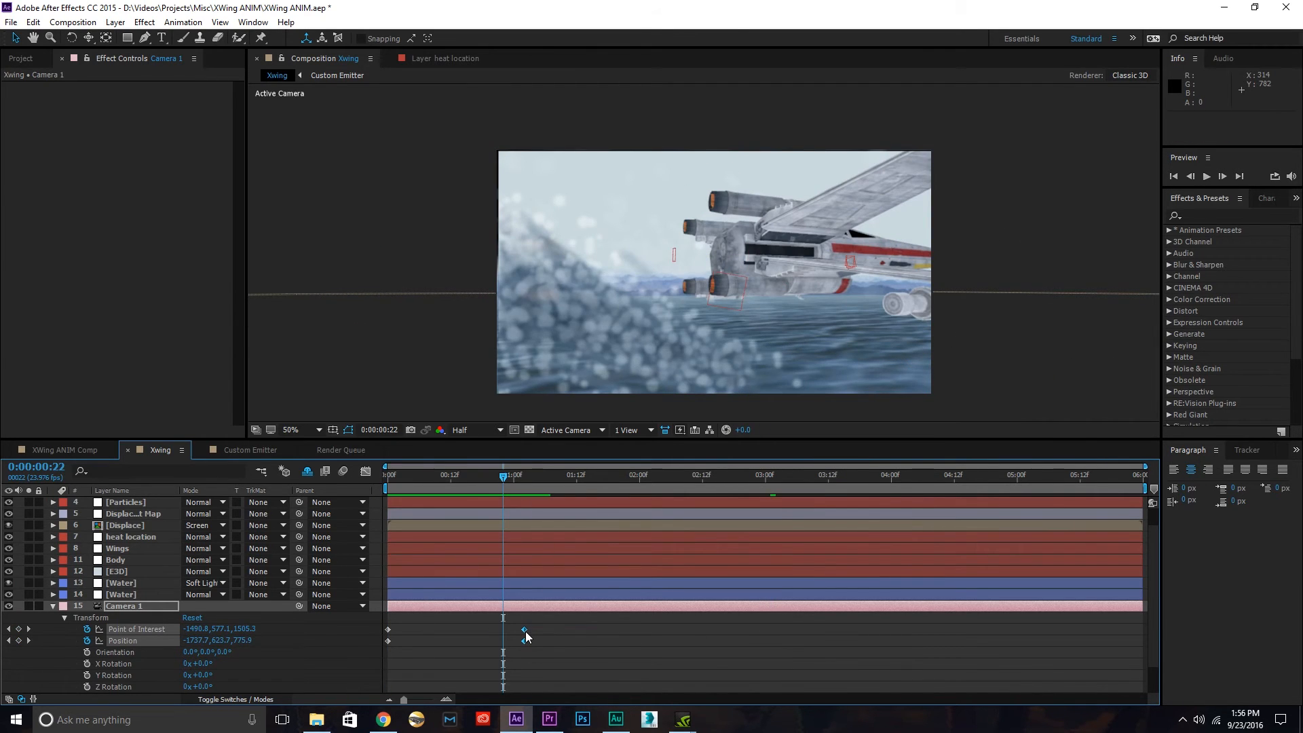
left_click_drag(523, 630, 506, 630)
- Apply Easy Ease to the selected Point of Interest and Position keyframes at 0:00:00:22
right_click(506, 630)
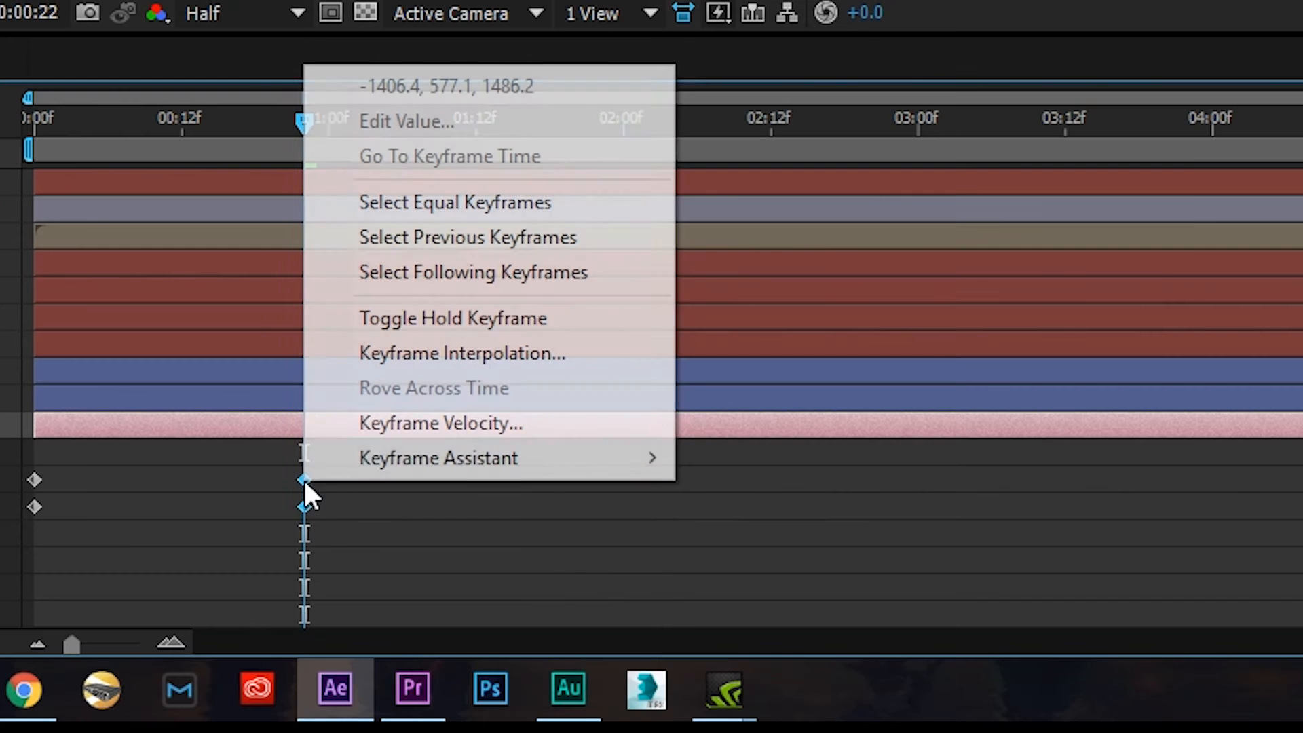
mouse_move(532, 619)
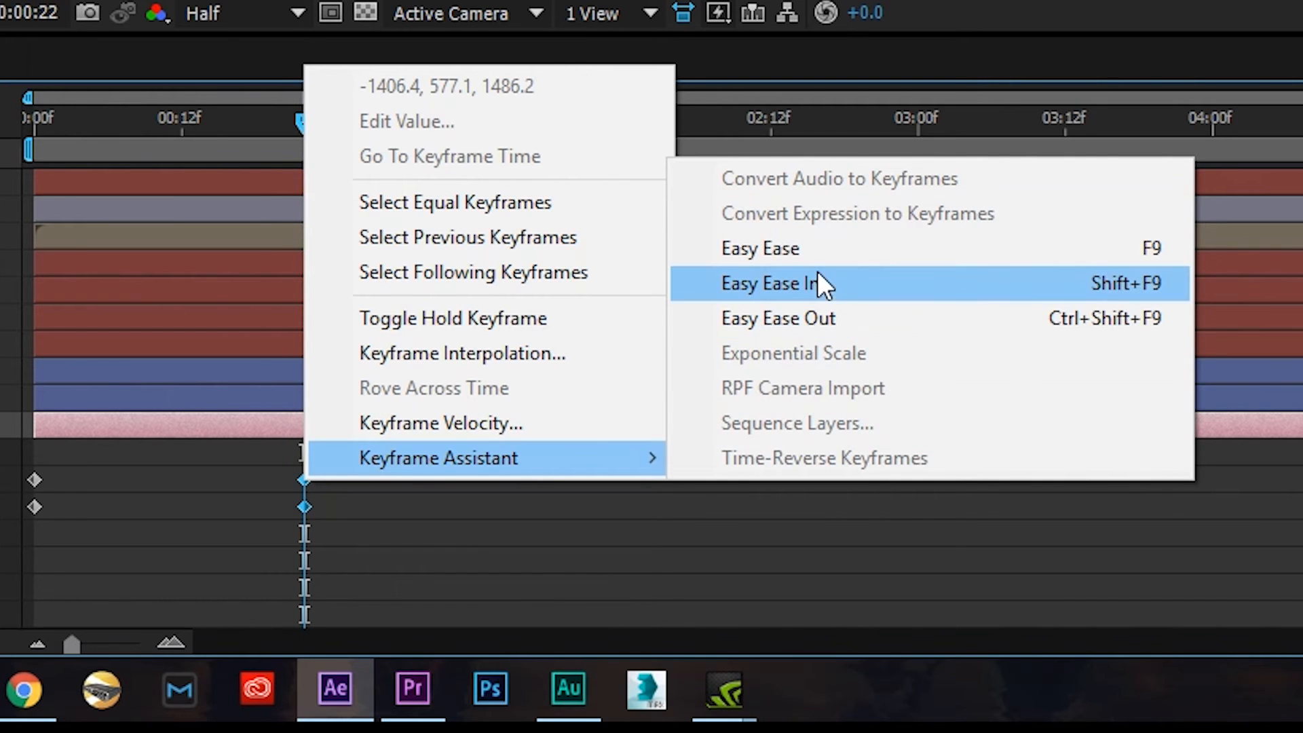
left_click(816, 254)
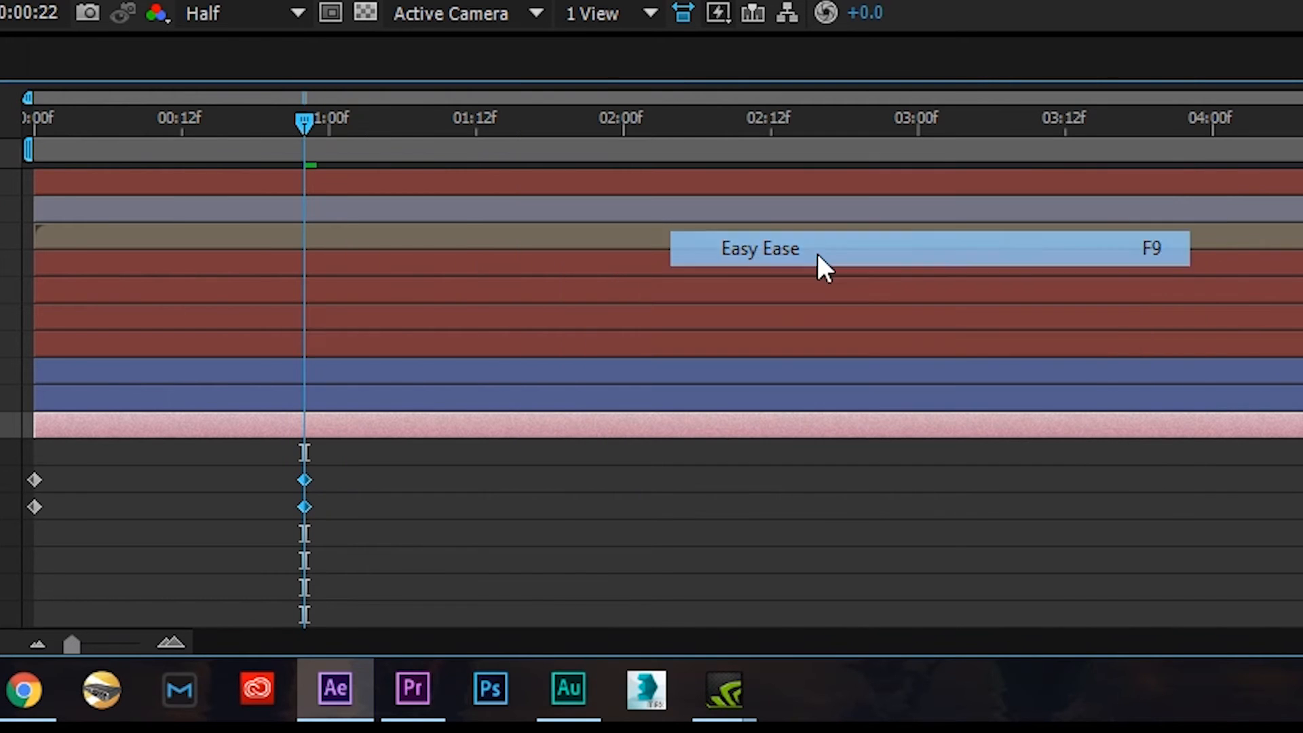
- Review Camera 1's opening move and set the current time to 0:00:03:23
left_click_drag(224, 122, 32, 122)
left_click_drag(398, 122, 86, 162)
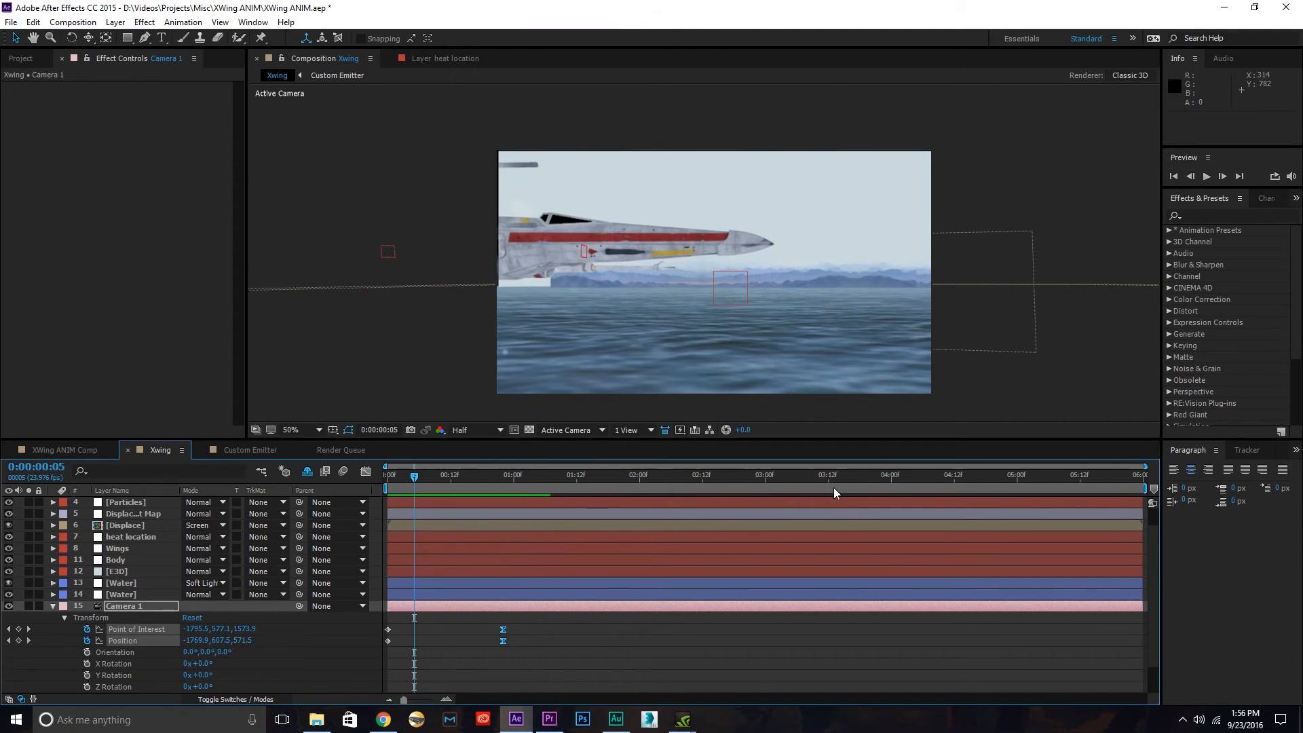
left_click(886, 486)
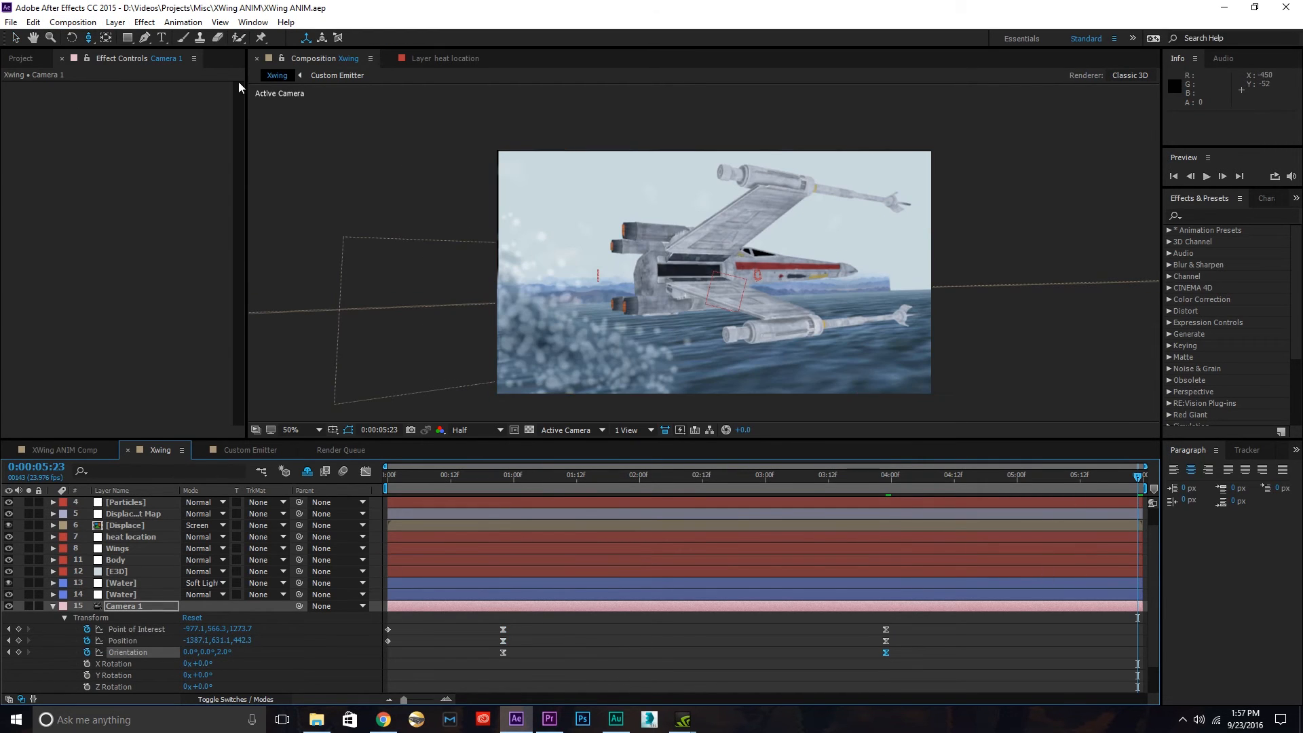
- At 0:00:05:23, track Camera 1 around the X-wing to a Position of about -1156.0, 535.7, 221.7
left_click_drag(90, 38, 140, 84)
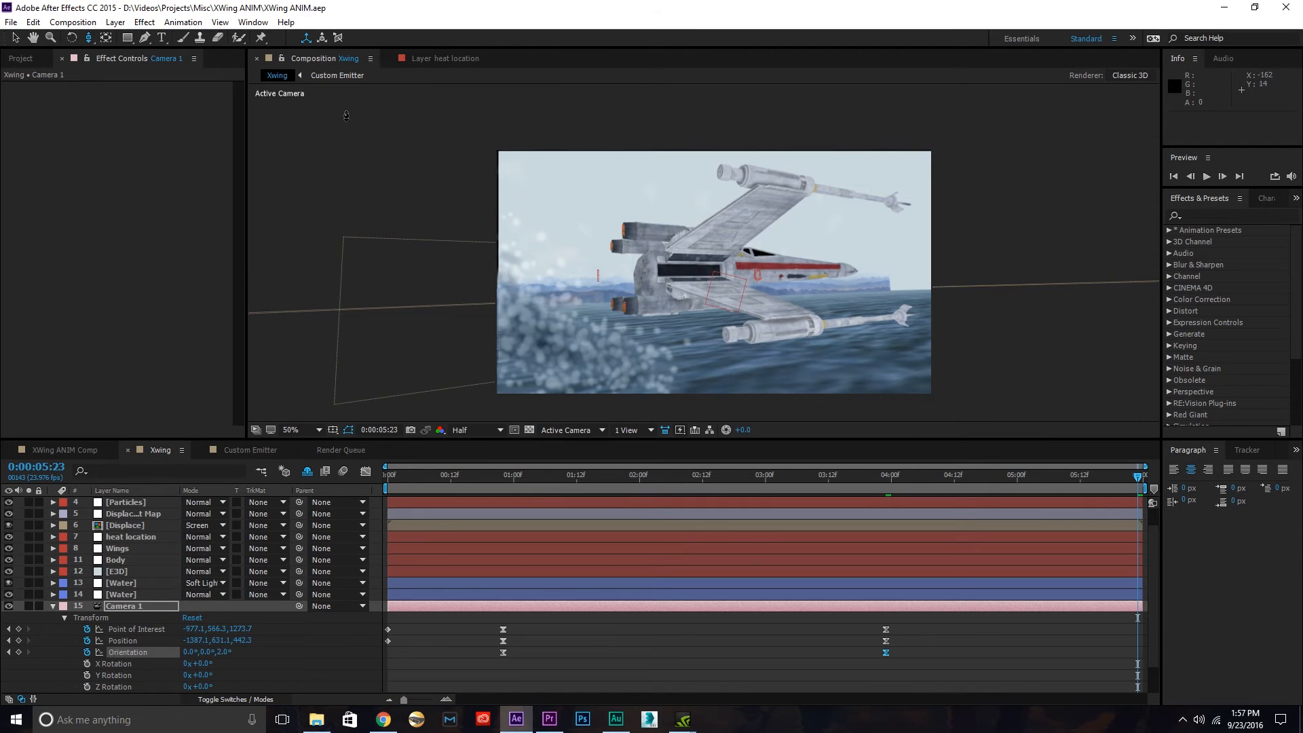
left_click_drag(83, 38, 139, 71)
left_click_drag(717, 238, 683, 229)
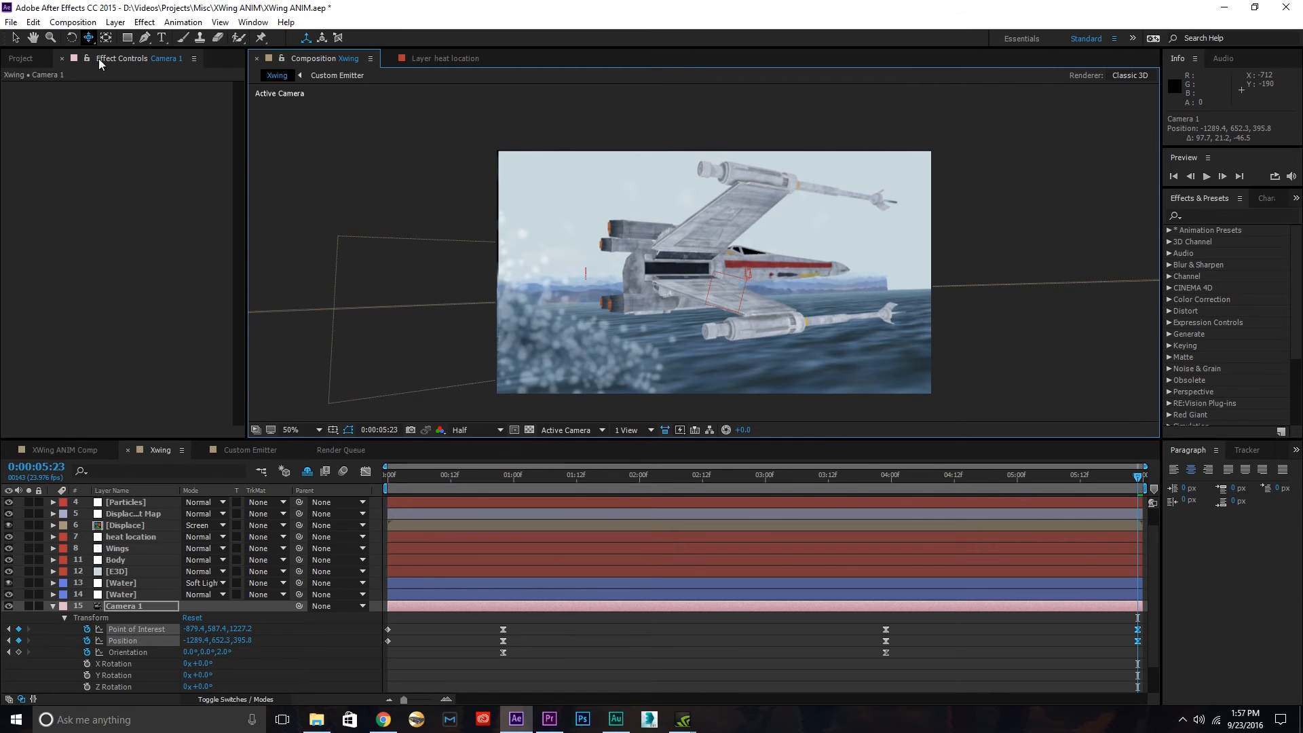
left_click(596, 430)
left_click(136, 83)
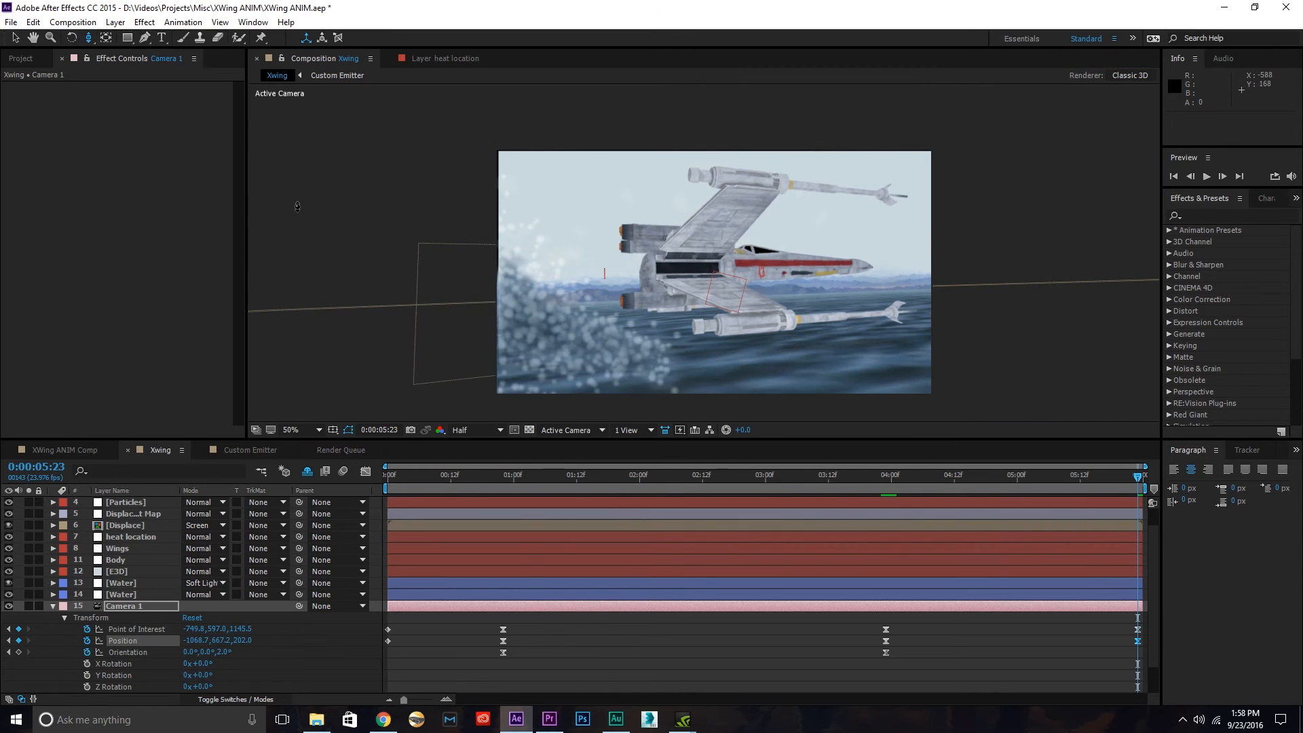
left_click_drag(90, 38, 122, 60)
left_click_drag(122, 60, 135, 67)
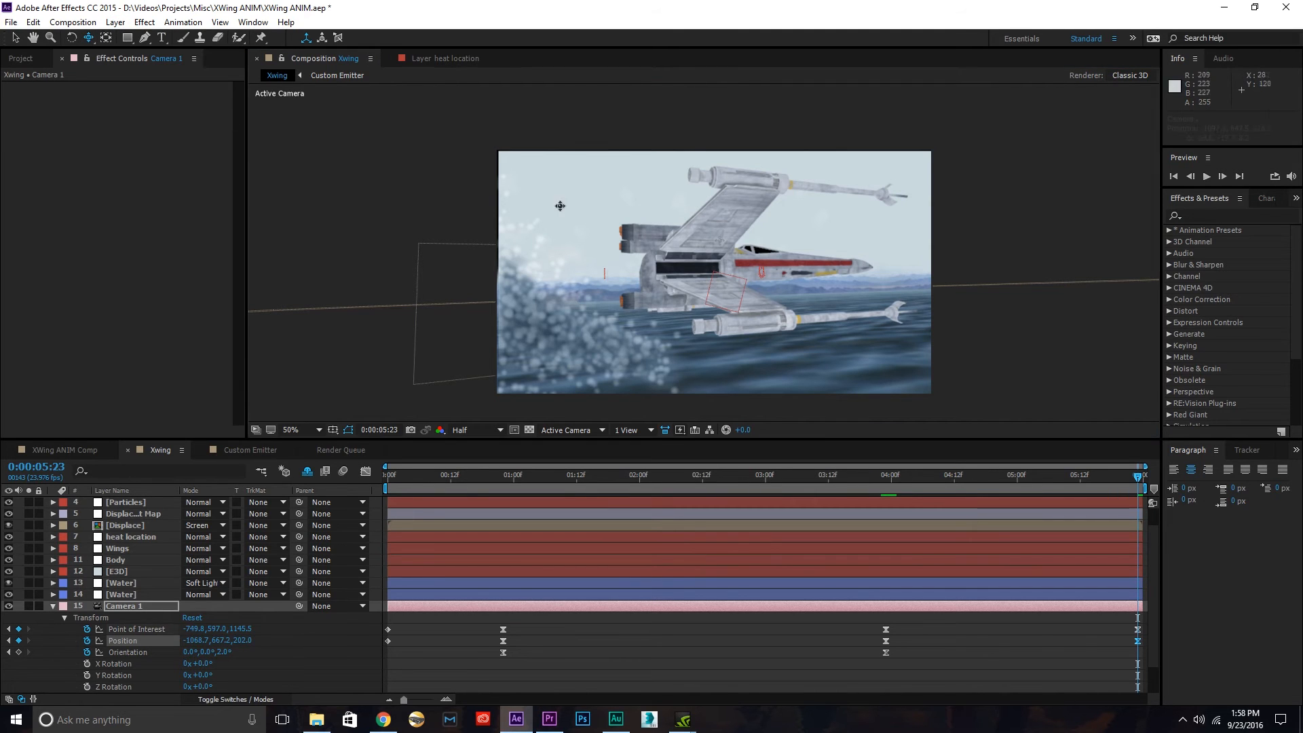
left_click_drag(560, 206, 736, 270)
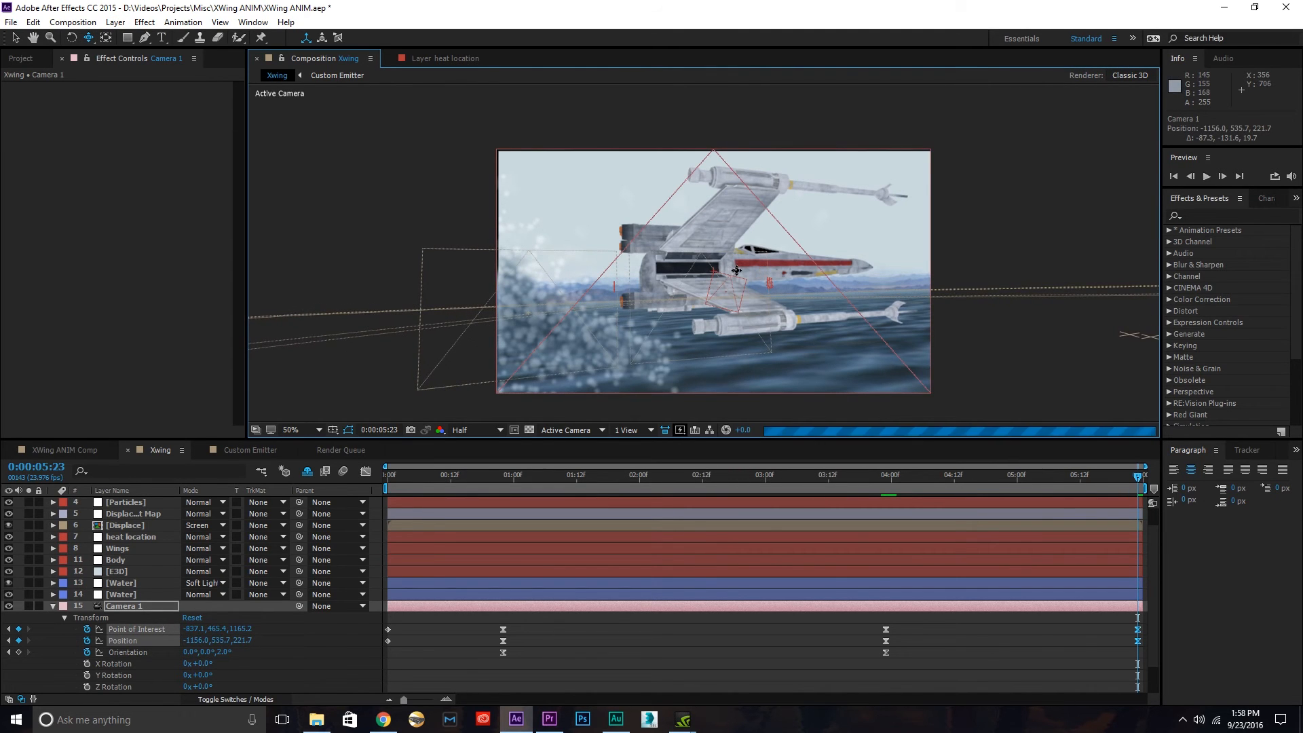
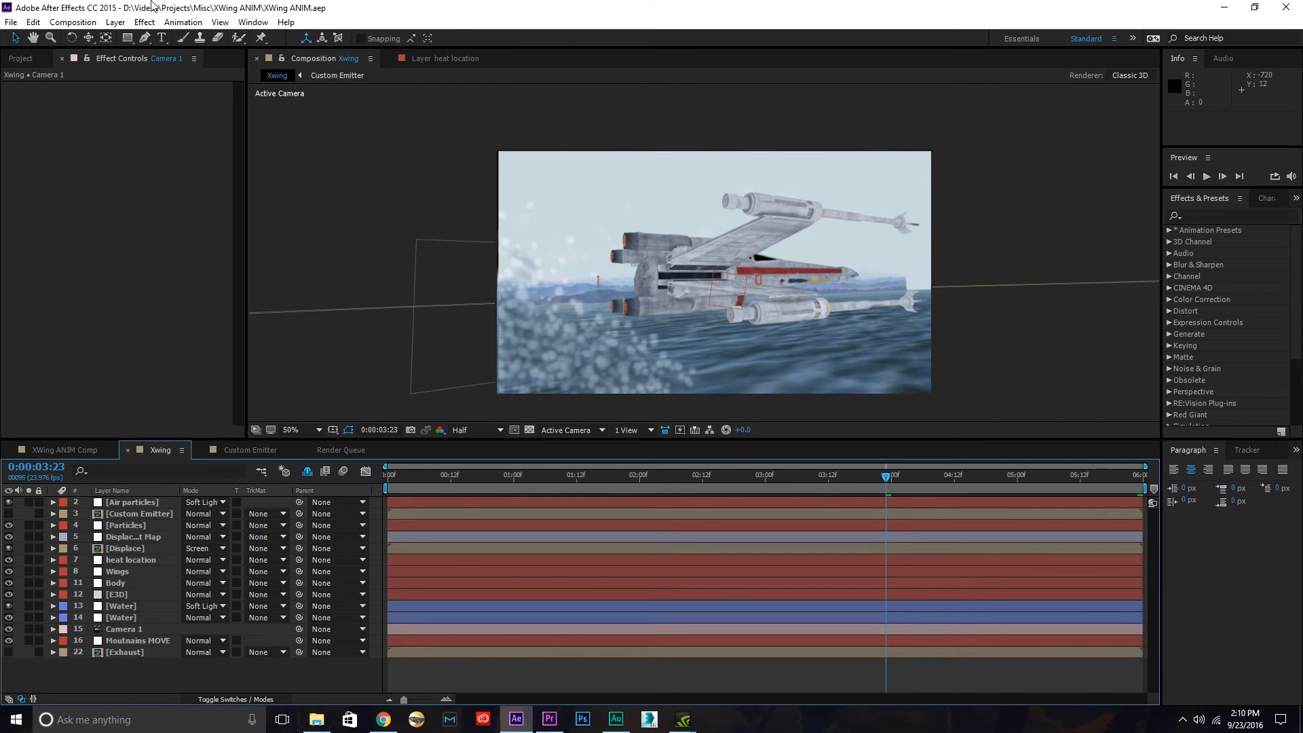
- Create a null object and rename it Camera_Shake
left_click(115, 21)
mouse_move(122, 38)
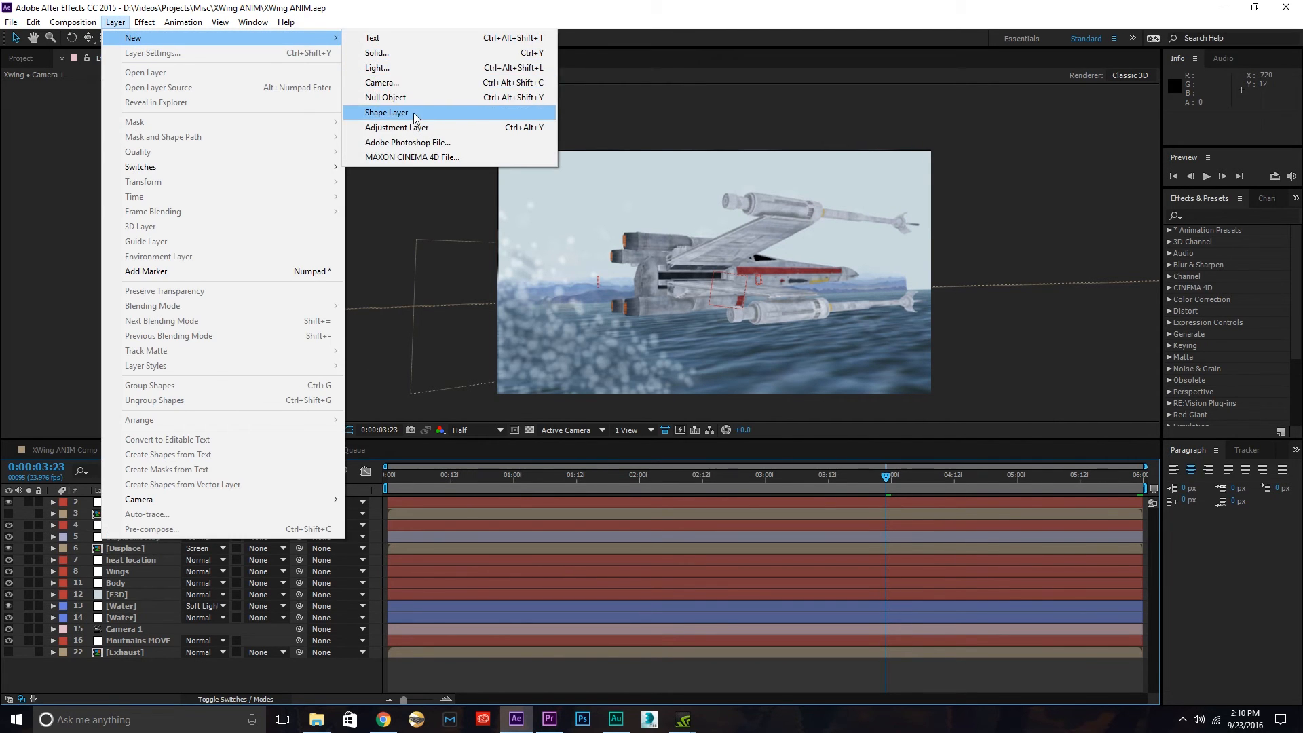
left_click(370, 108)
key("Return")
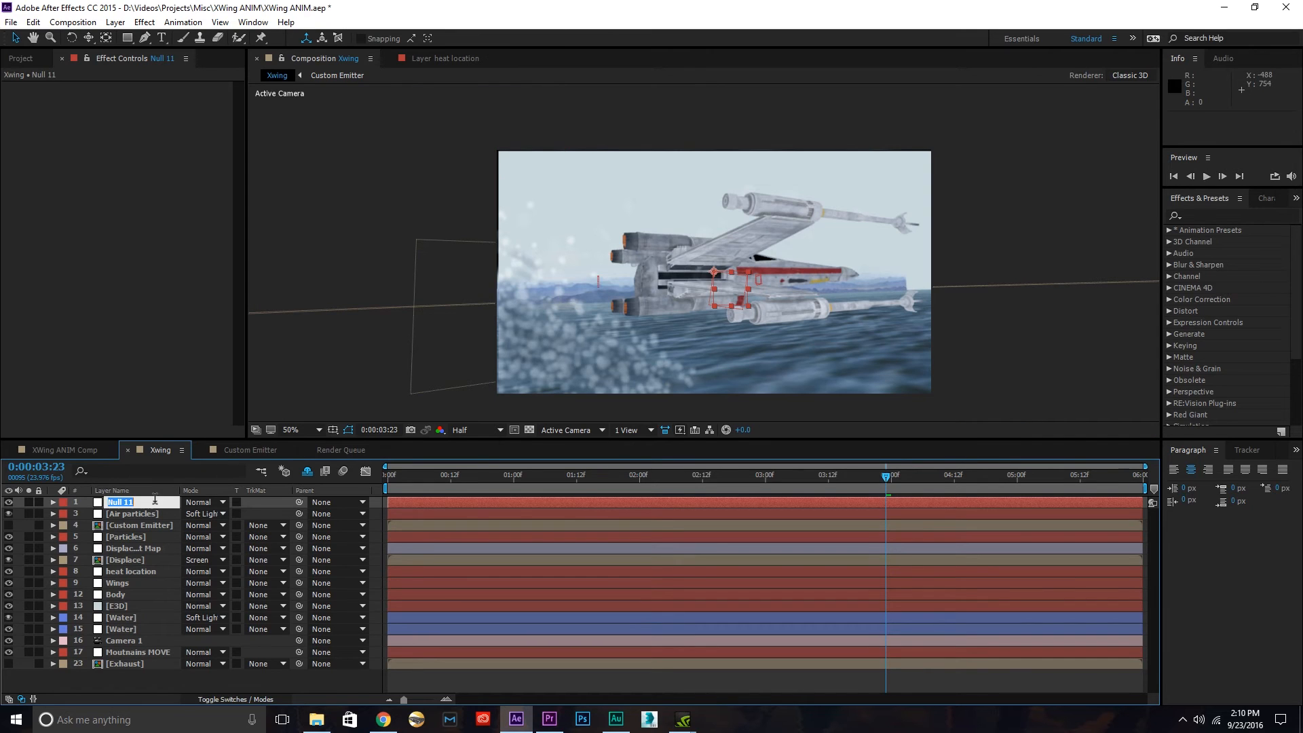
type("Camera_Shake")
key("Return")
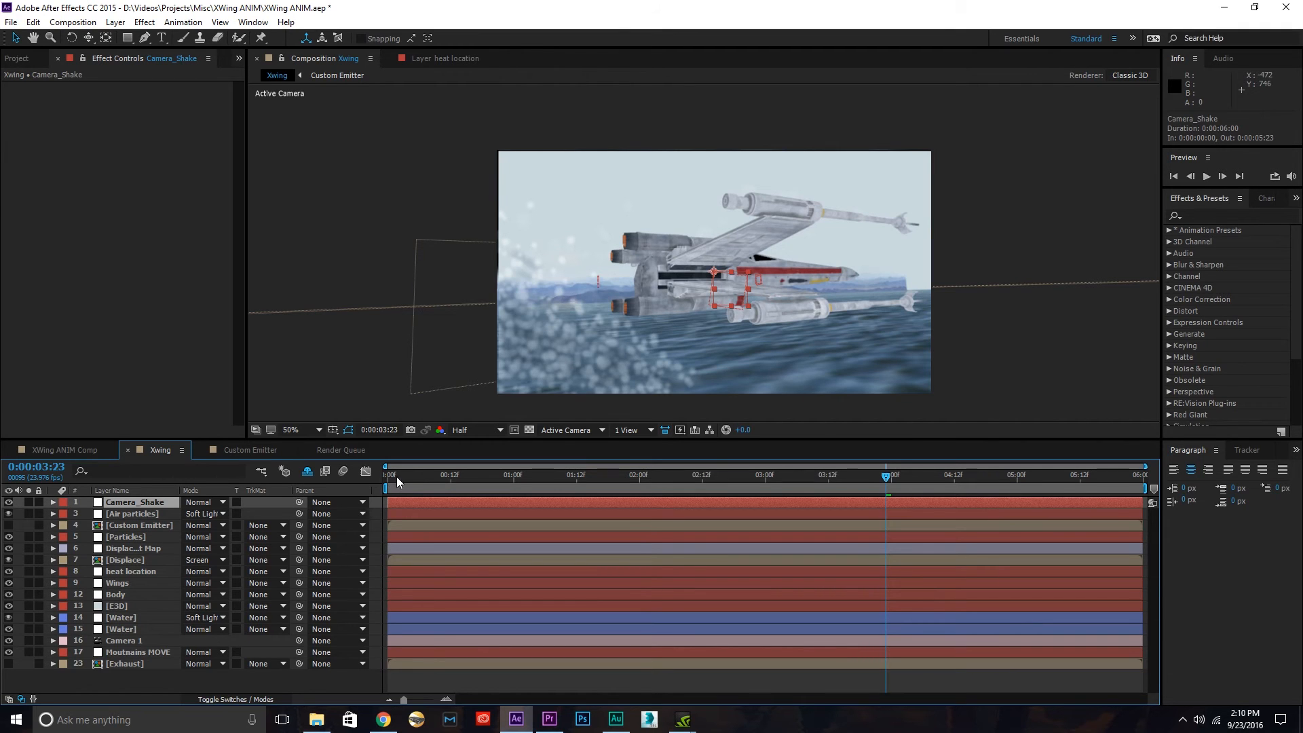
- Add the expression wiggle(4,5) to the Position of the Camera_Shake null
left_click(393, 476)
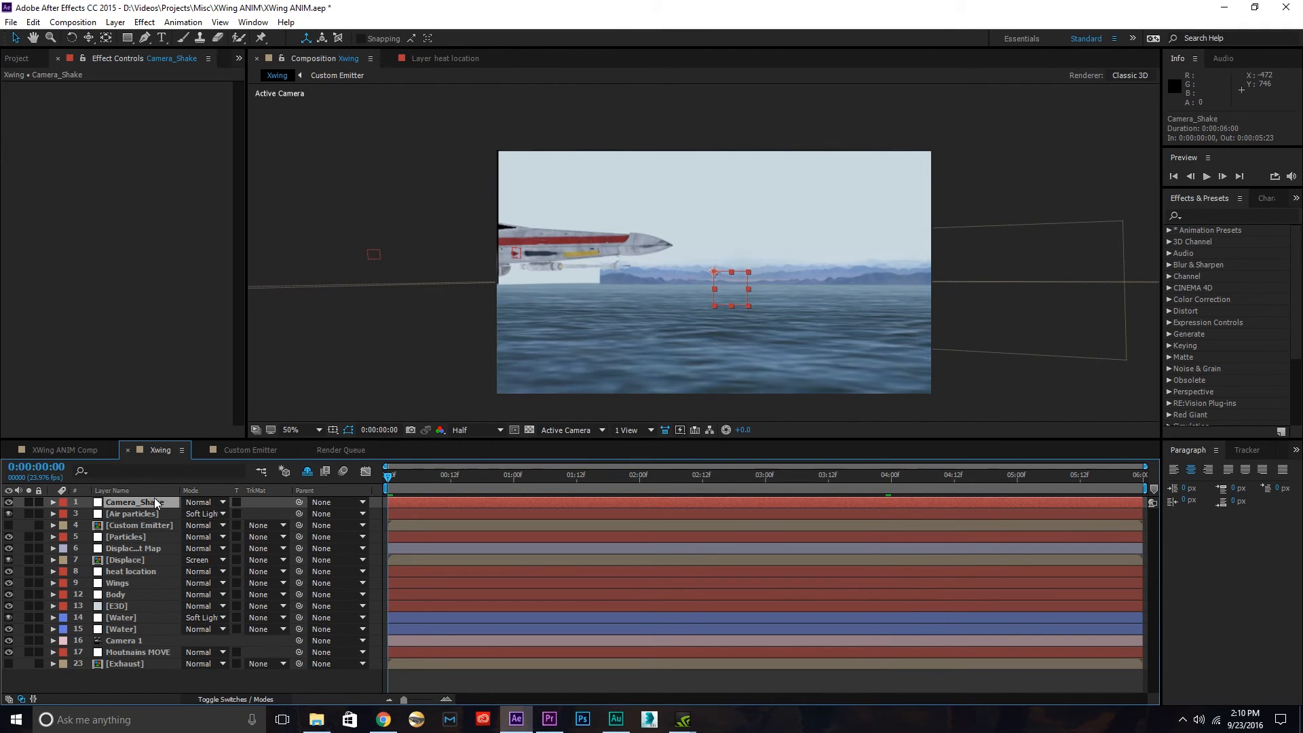
key("p")
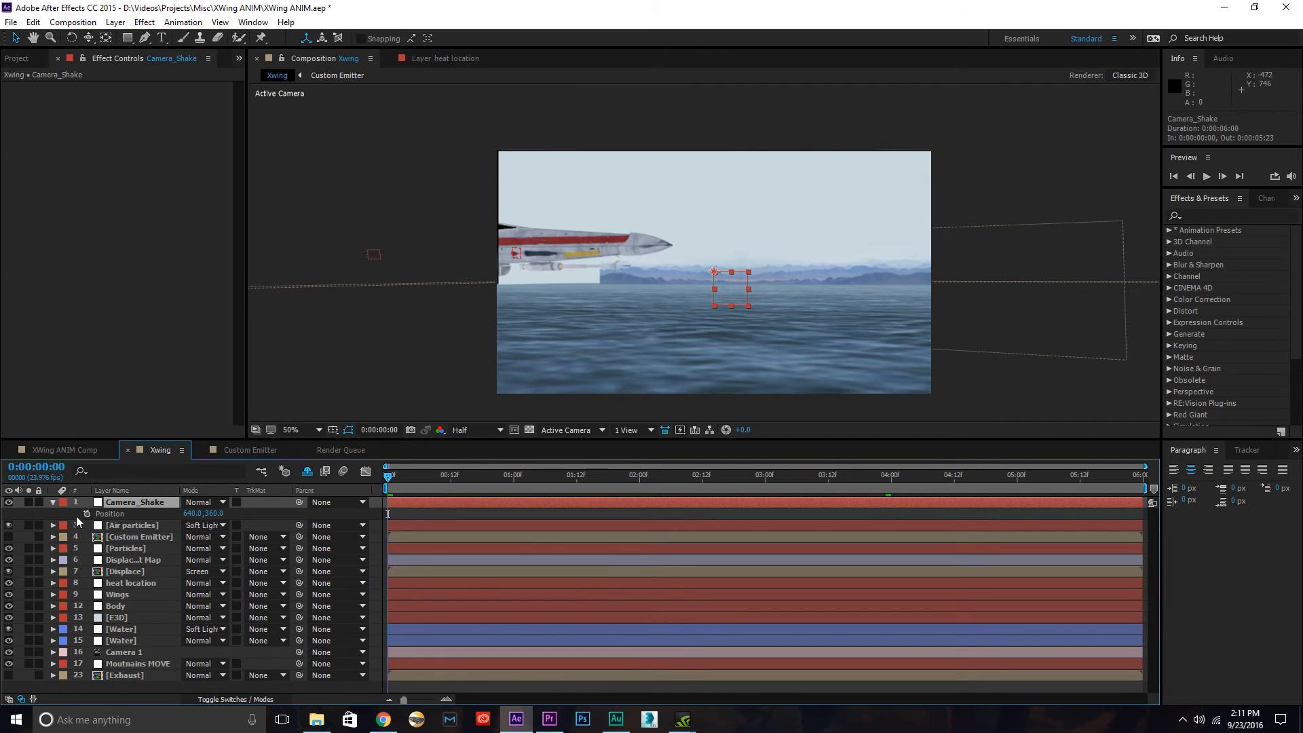
left_click(87, 514, "alt")
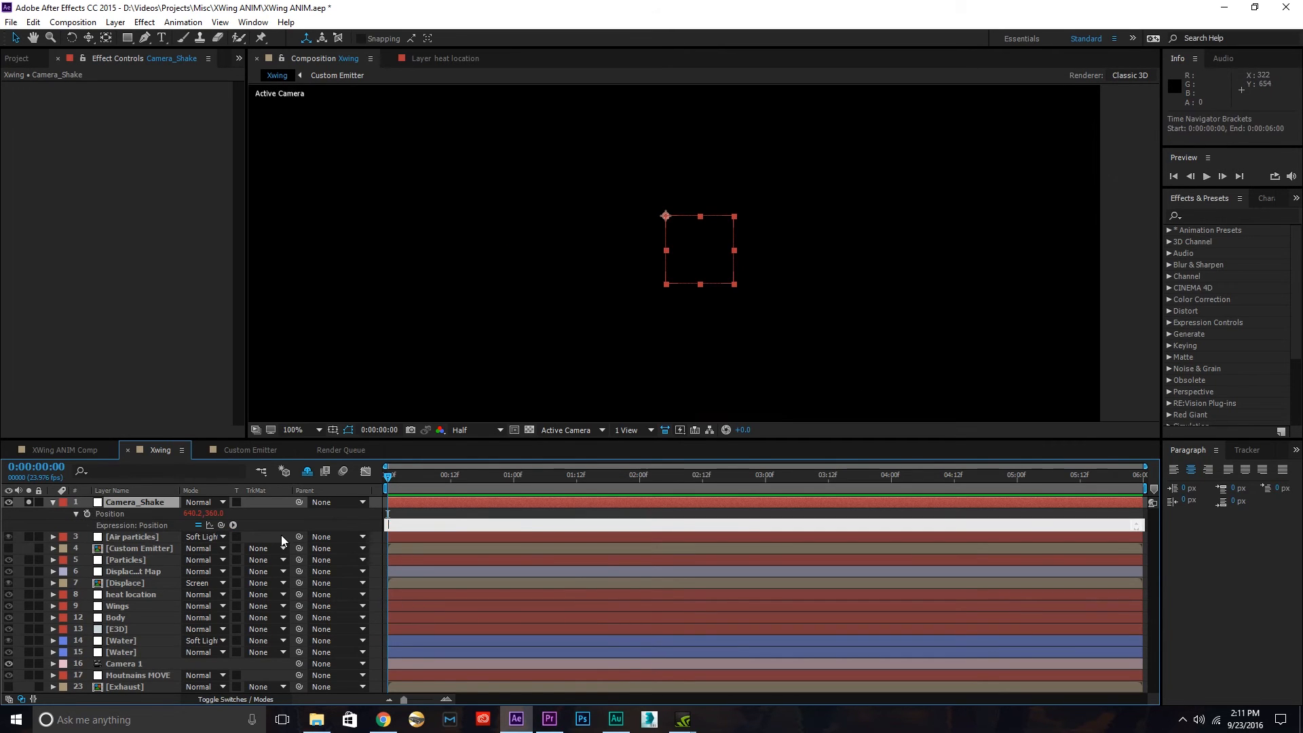
type("wiggl")
type("e(4,5)")
left_click_drag(416, 476, 91, 500)
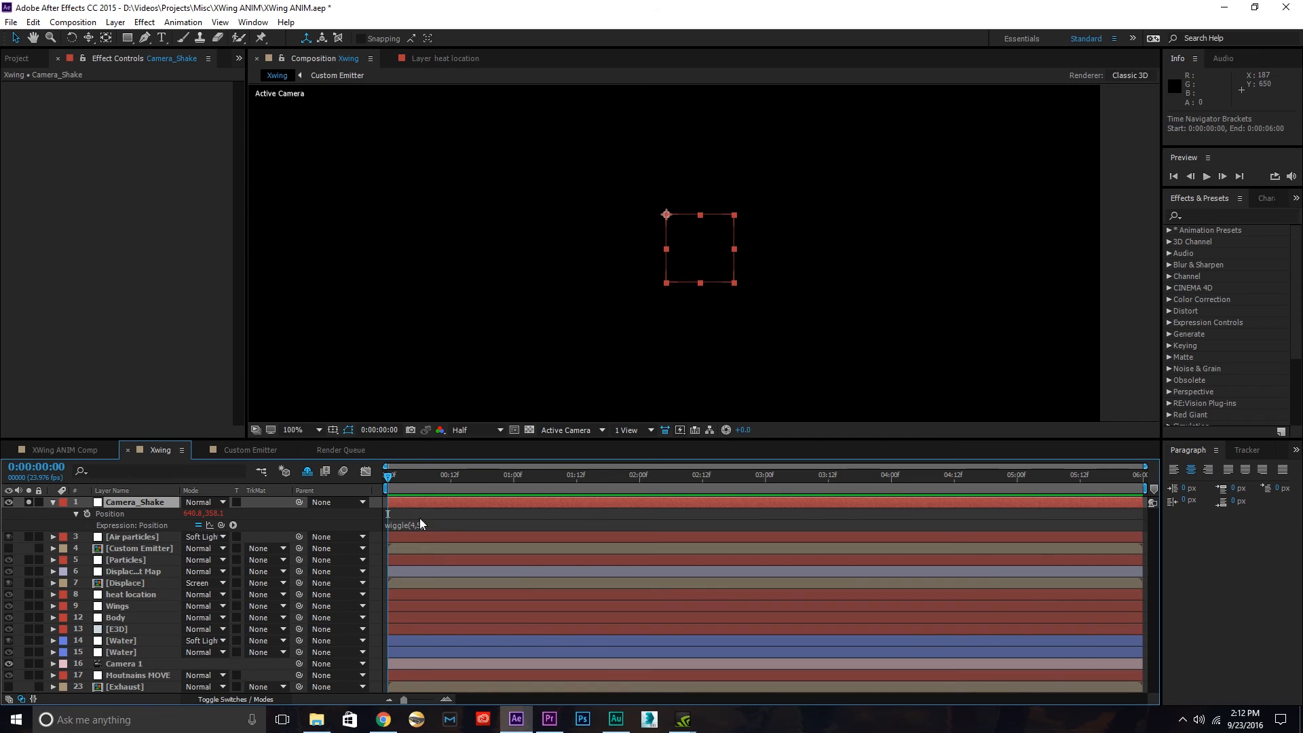
- Parent Camera 1 to the Camera_Shake null
left_click(52, 502)
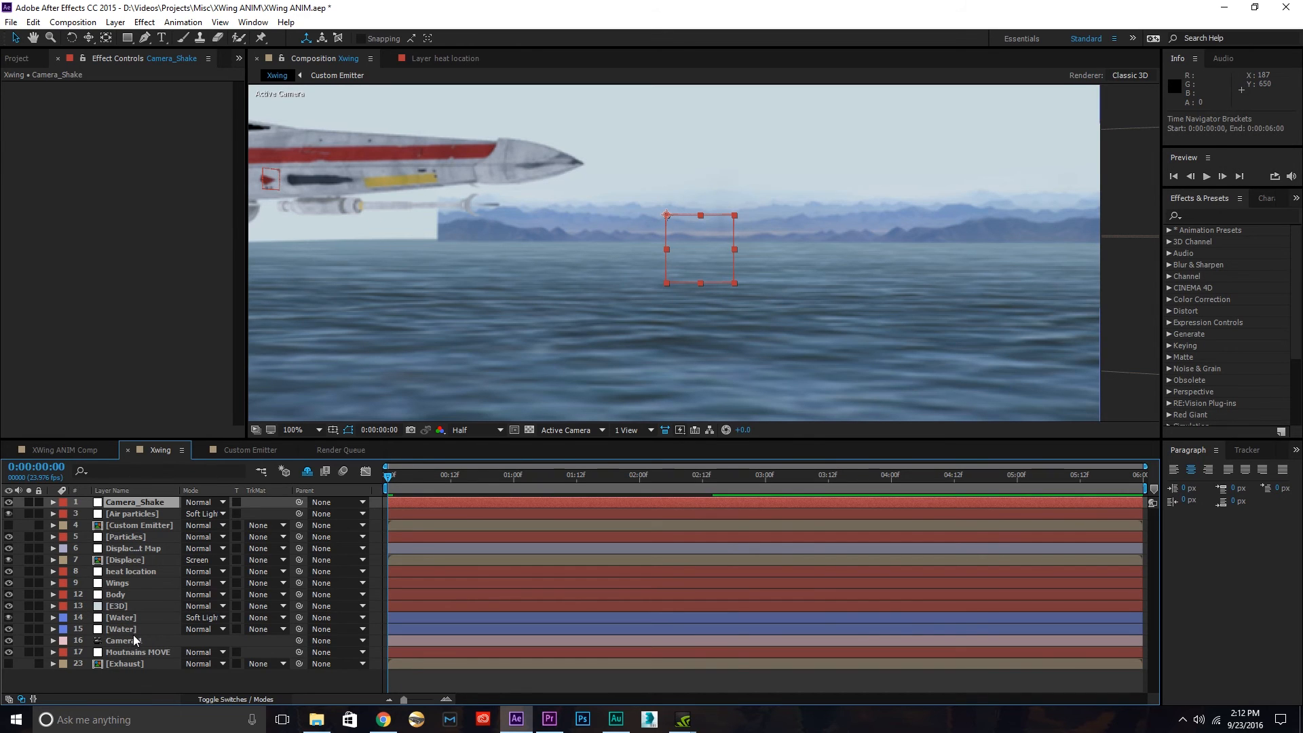
left_click(133, 639)
left_click_drag(298, 634, 140, 502)
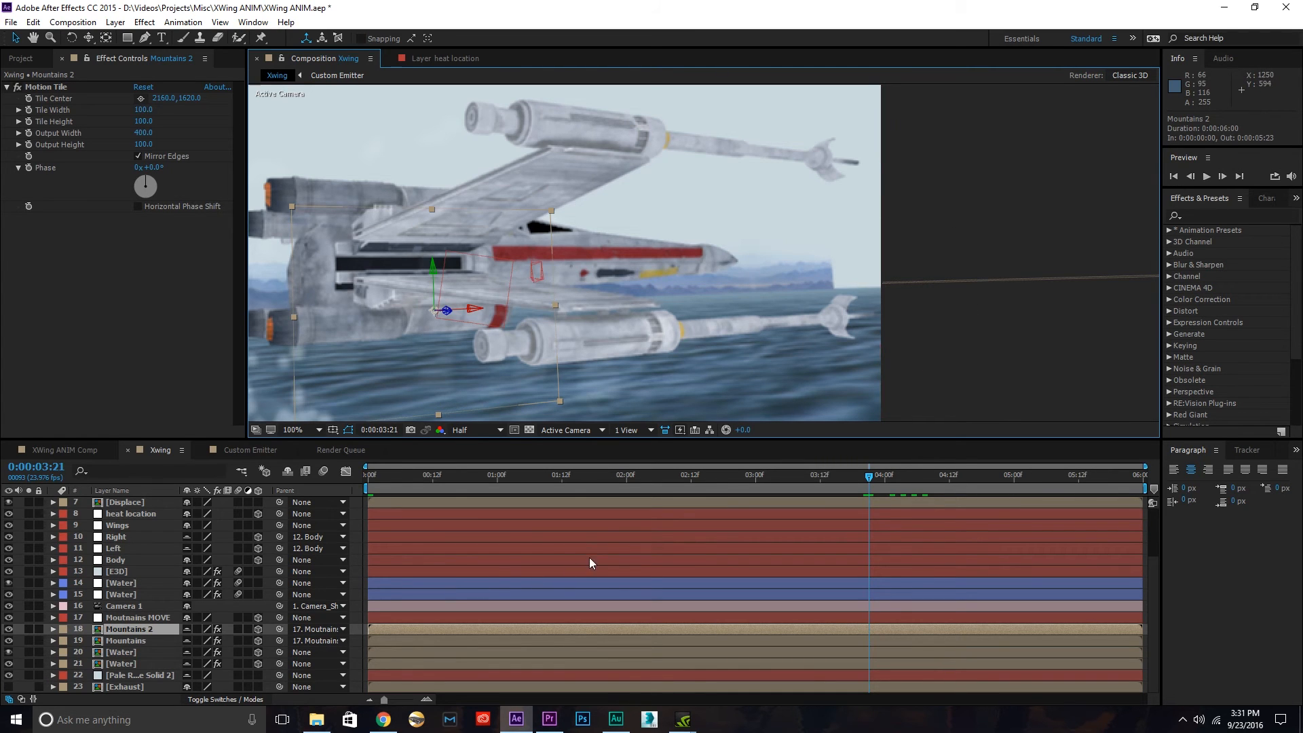
- Reveal the shy layers and set the Motion Tile Output Width of Mountains 2 to 500
left_click(287, 471)
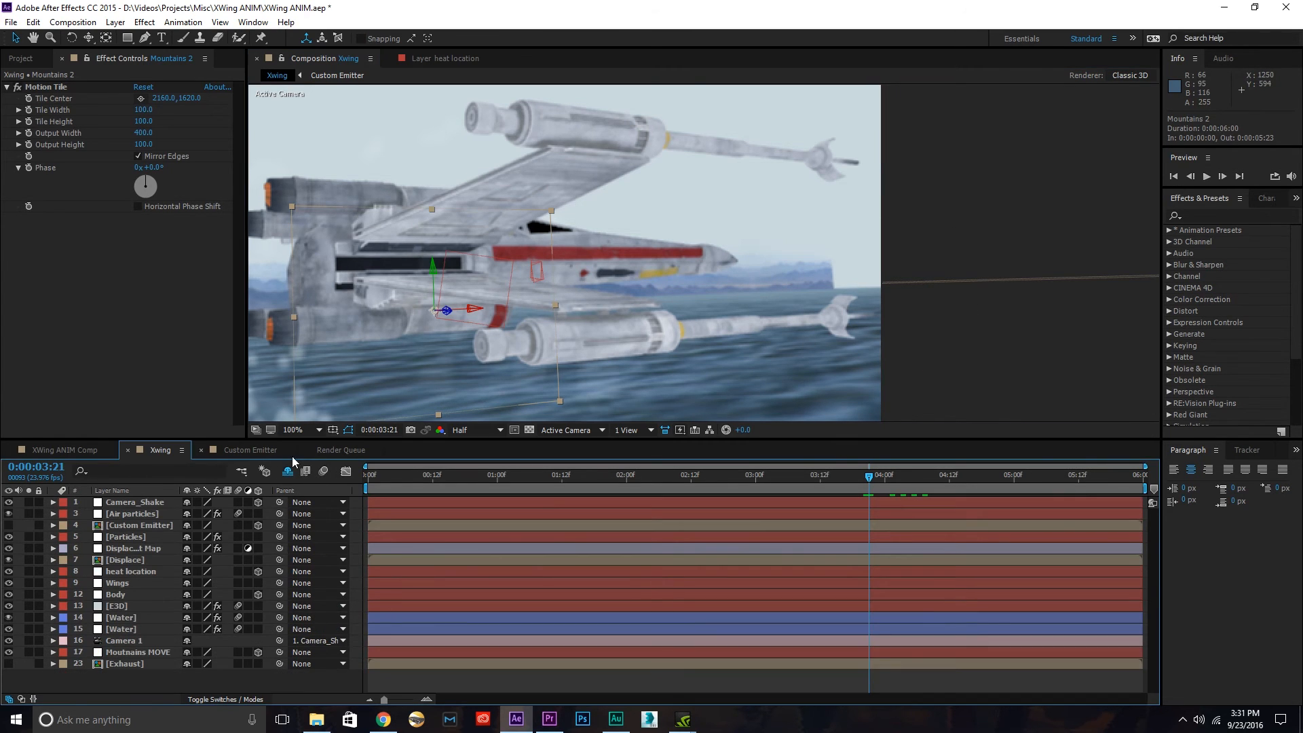
left_click(289, 475)
scroll(160, 617, "down", 1)
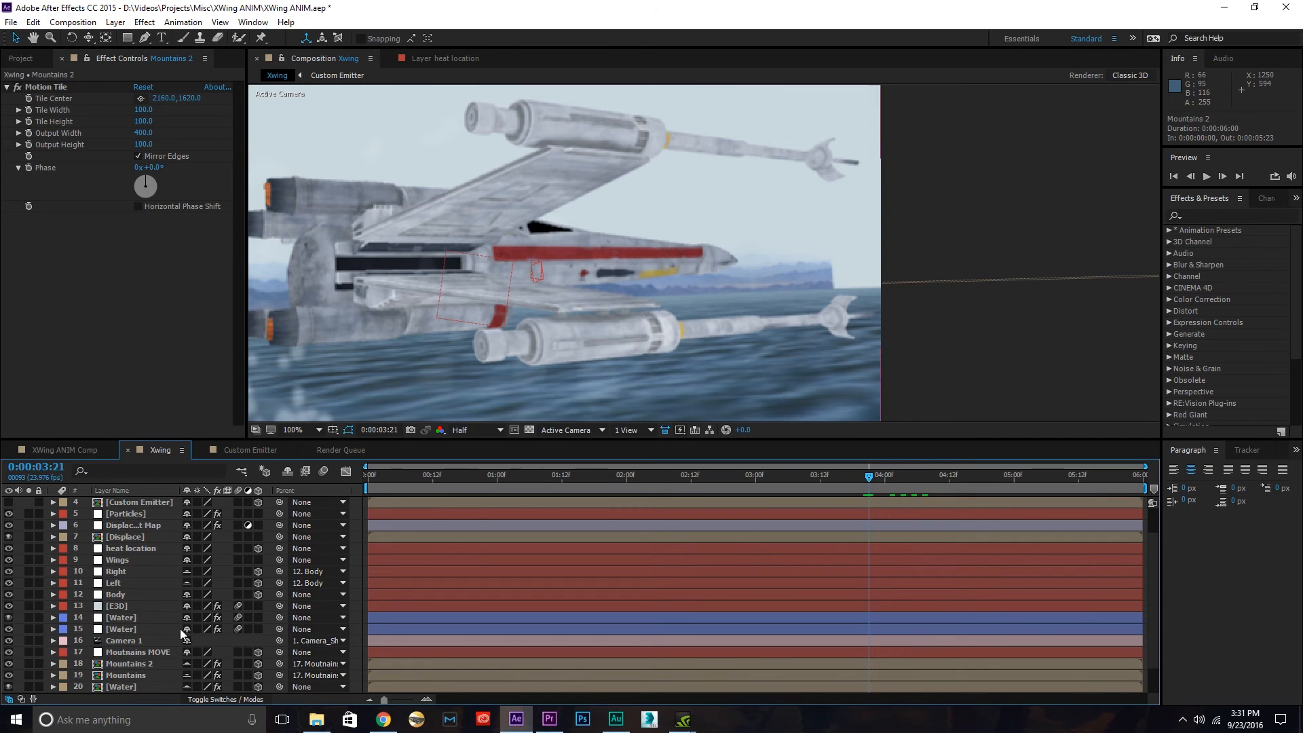
scroll(132, 675, "down", 1)
left_click(145, 641)
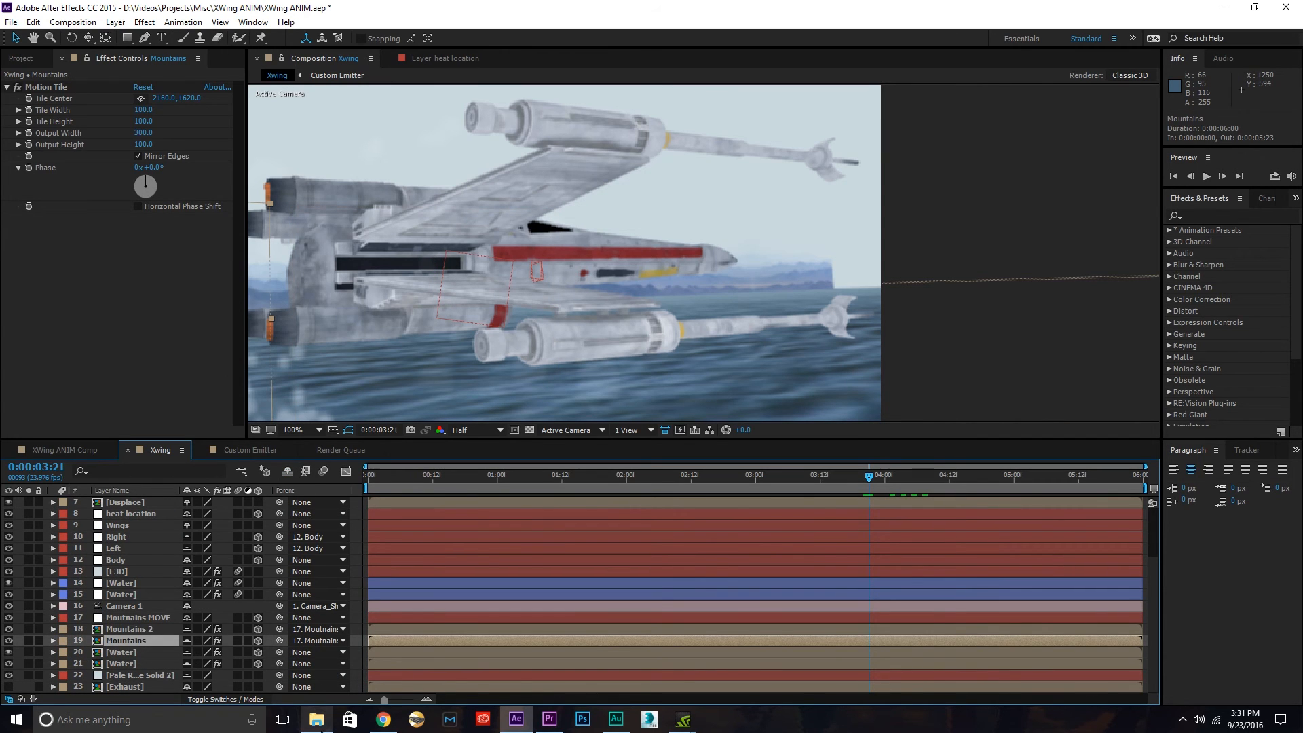
key("ctrl+Up")
left_click(145, 134)
type("500")
key("Return")
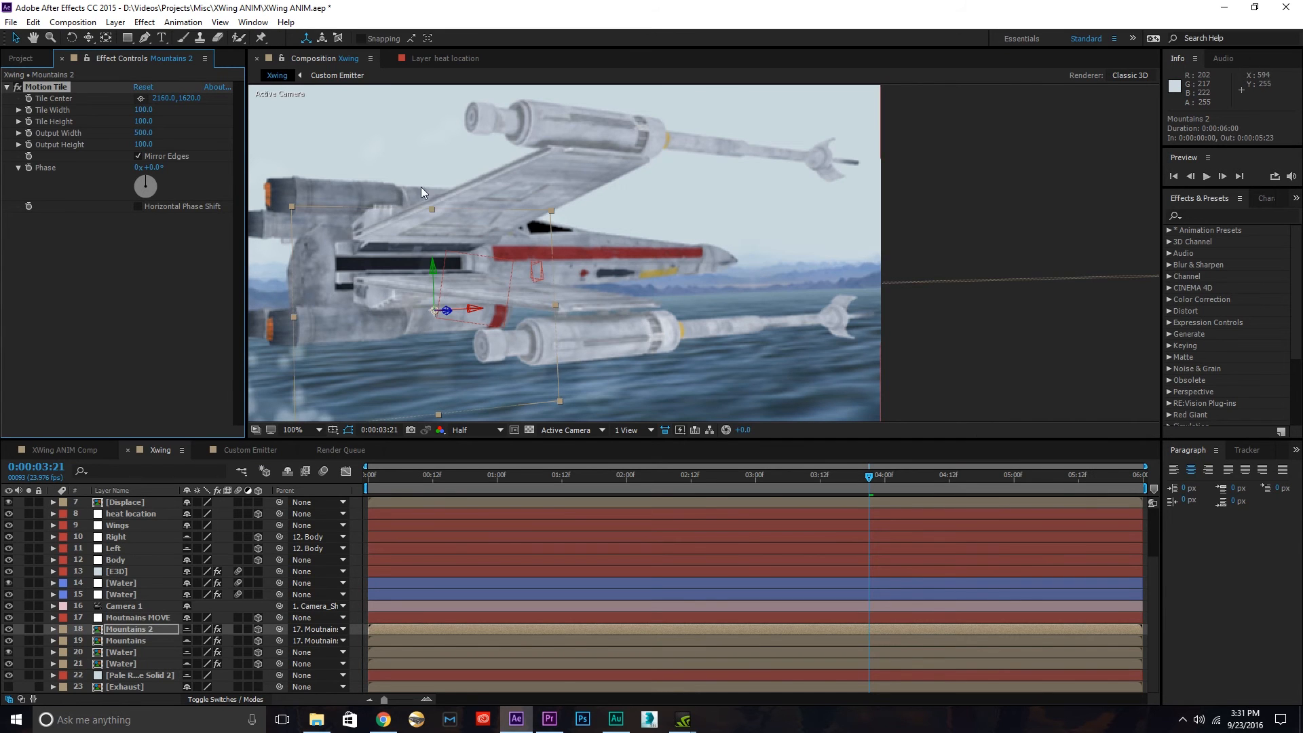
- Check the mountain background for gaps at several times, ending with a close view of the horizon at 0:00:00:00
scroll(709, 327, "down", 2)
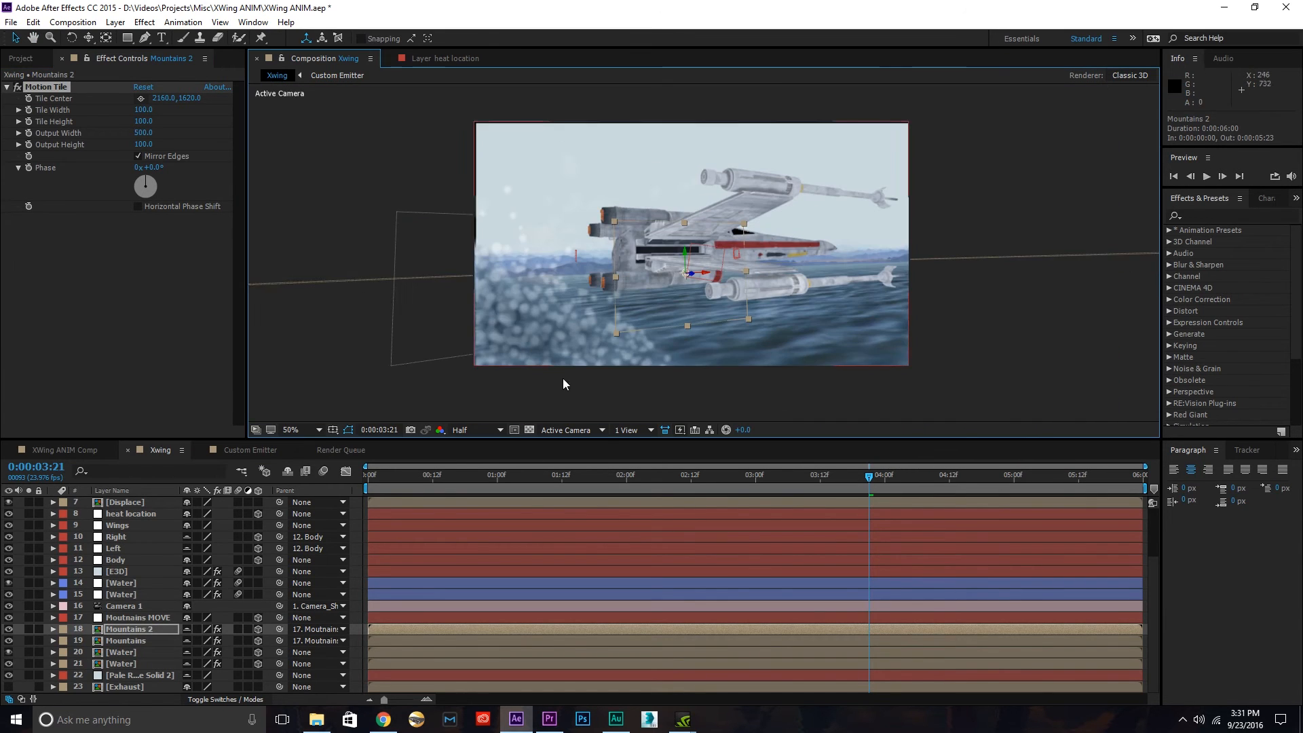
left_click(536, 480)
left_click(674, 480)
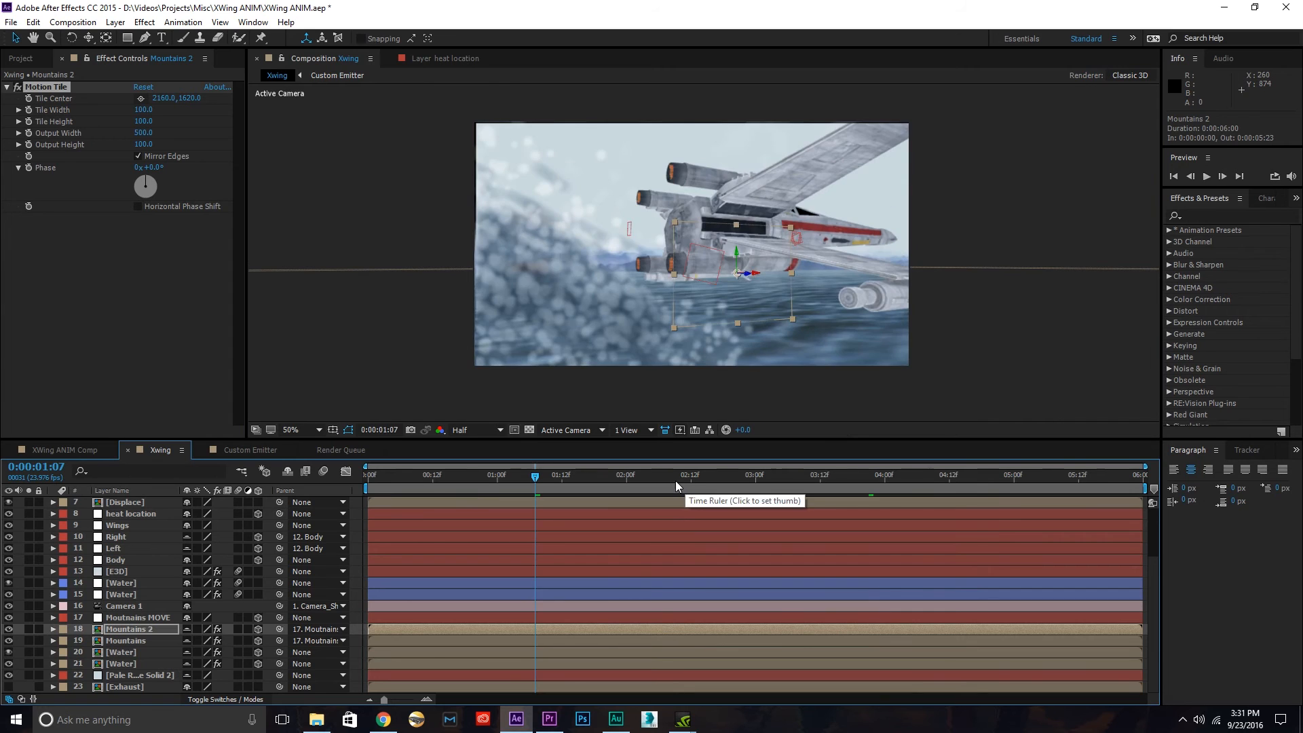
left_click(472, 483)
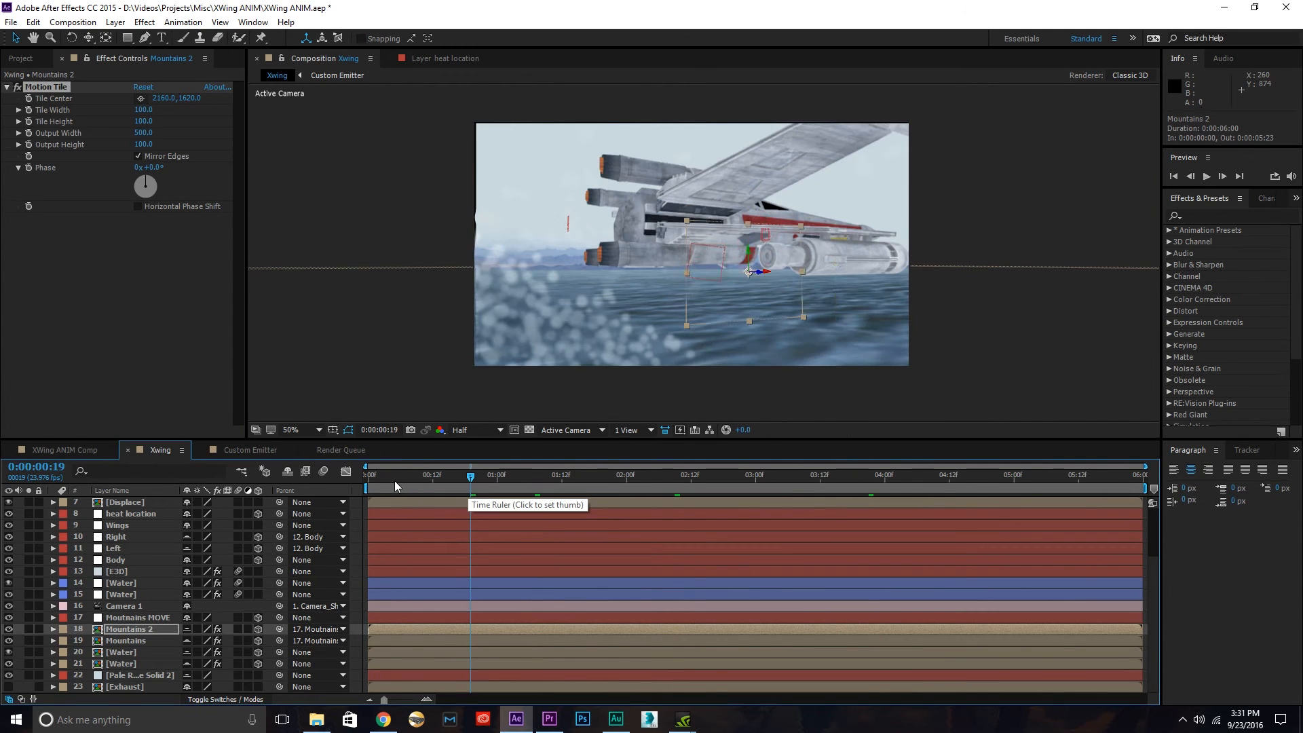
left_click_drag(395, 481, 256, 472)
left_click(350, 377)
scroll(538, 255, "up", 2)
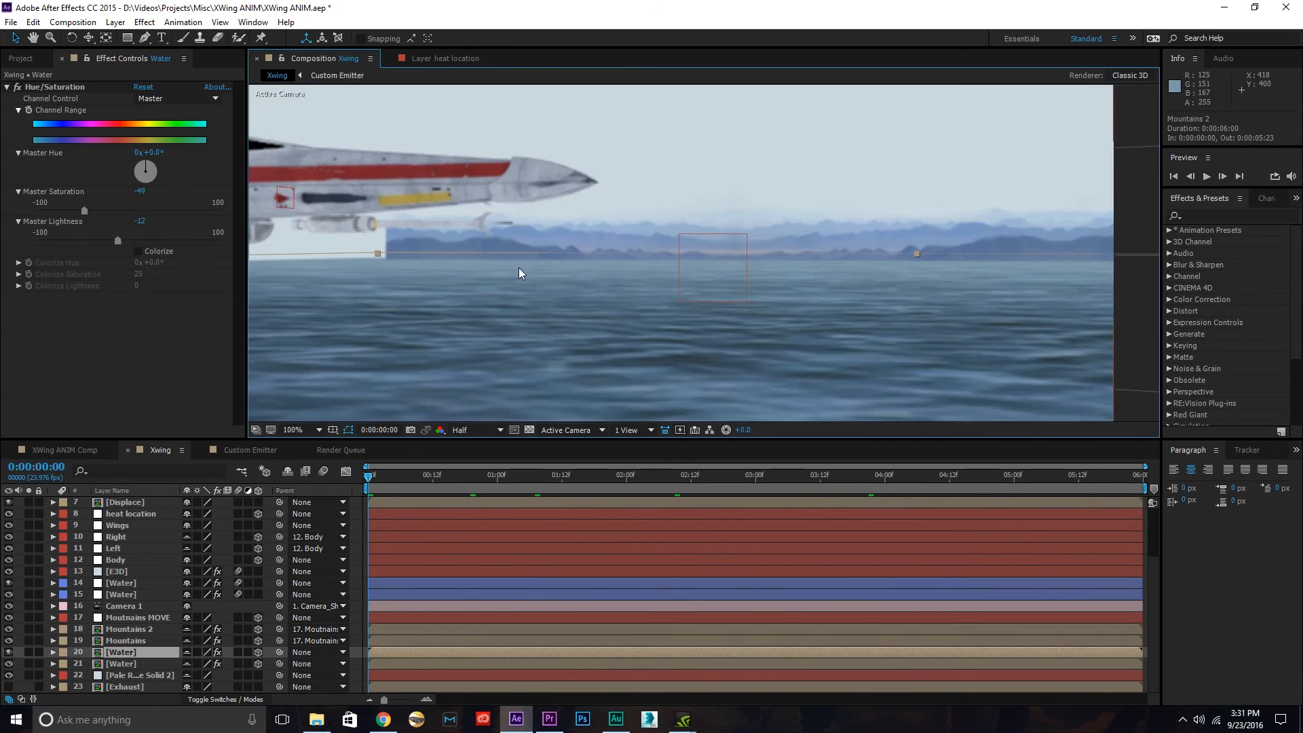
- Set the Motion Tile Output Width of the Mountains layer to 500
left_click(134, 664)
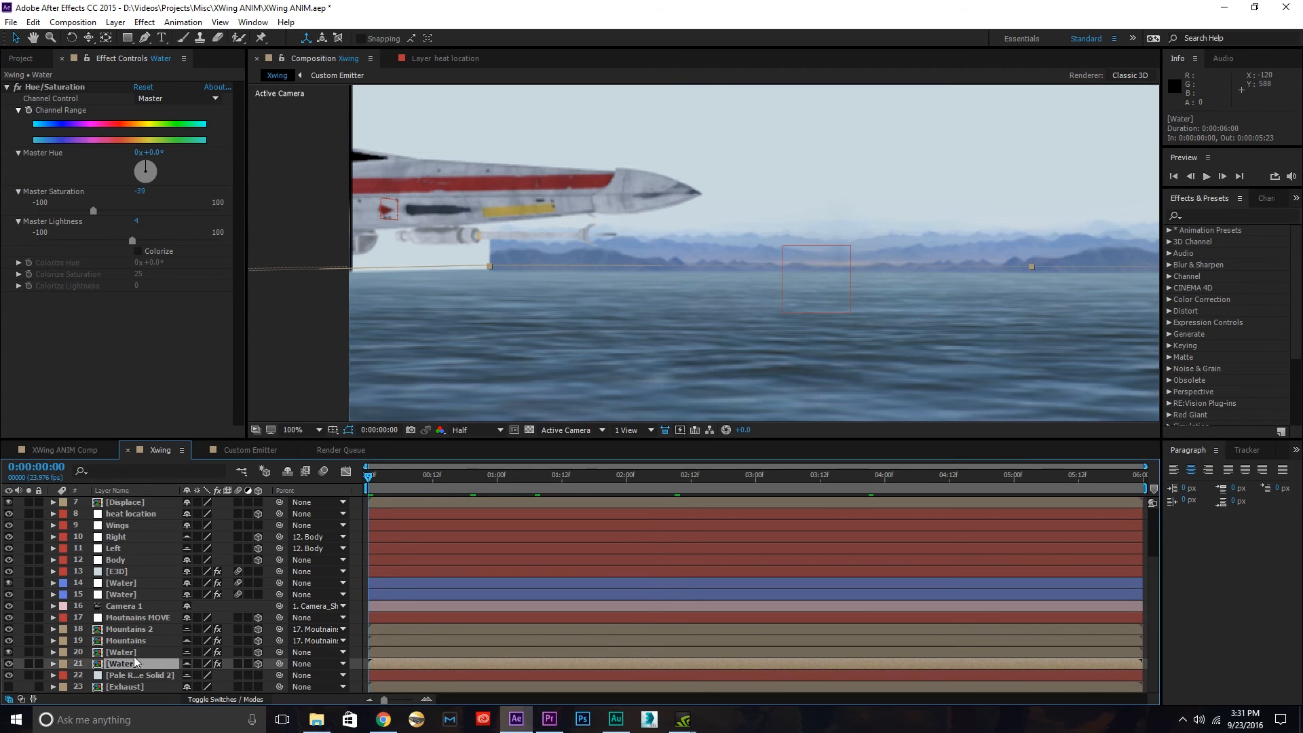
left_click(137, 641)
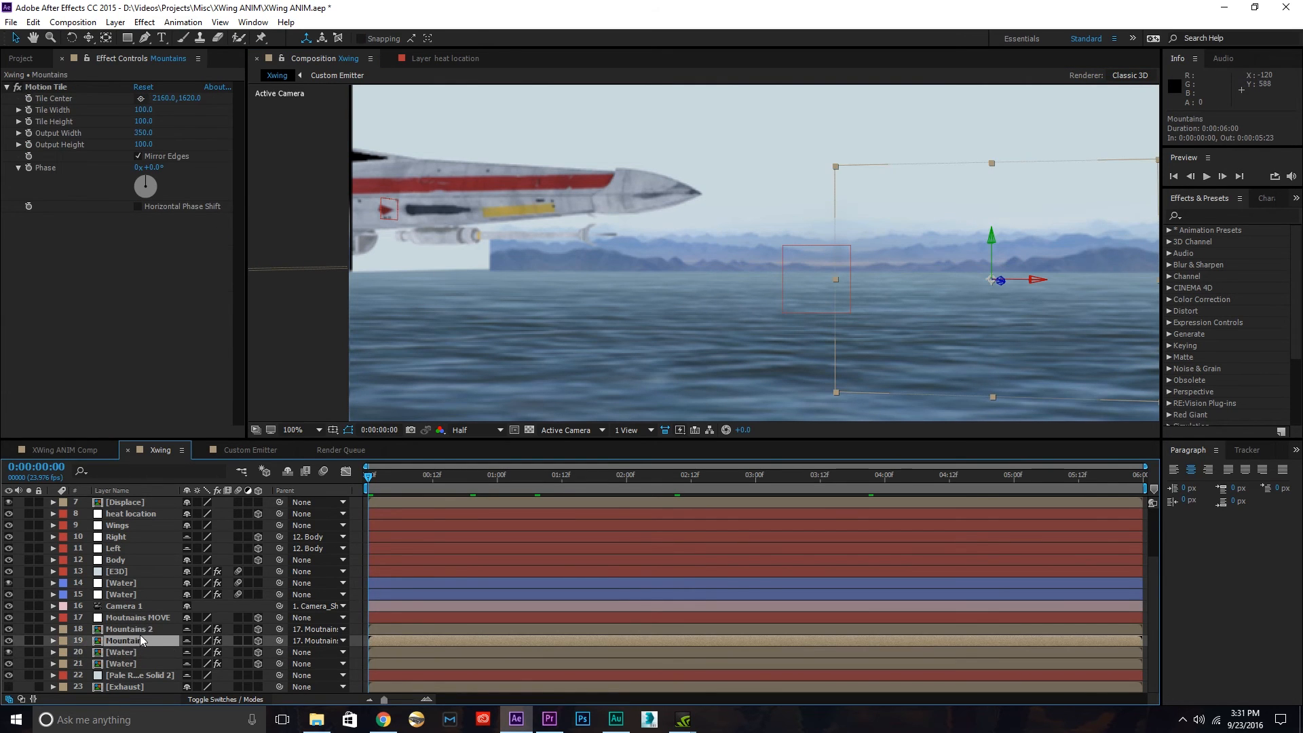
left_click(141, 629)
left_click(136, 639)
left_click(143, 133)
type("500")
key("Return")
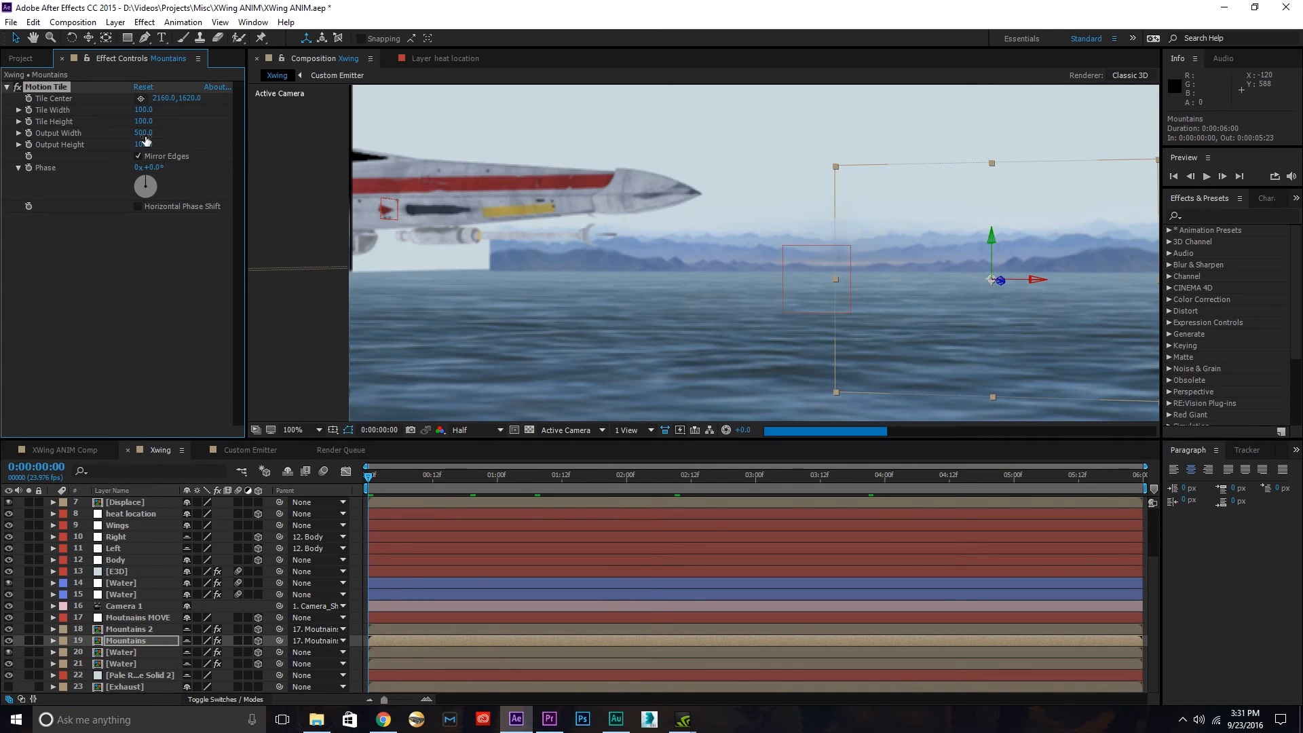
- Check later frames of the shot, and enable motion blur for the composition at 0:00:02:23
left_click(883, 474)
key("comma")
key("comma")
left_click(972, 487)
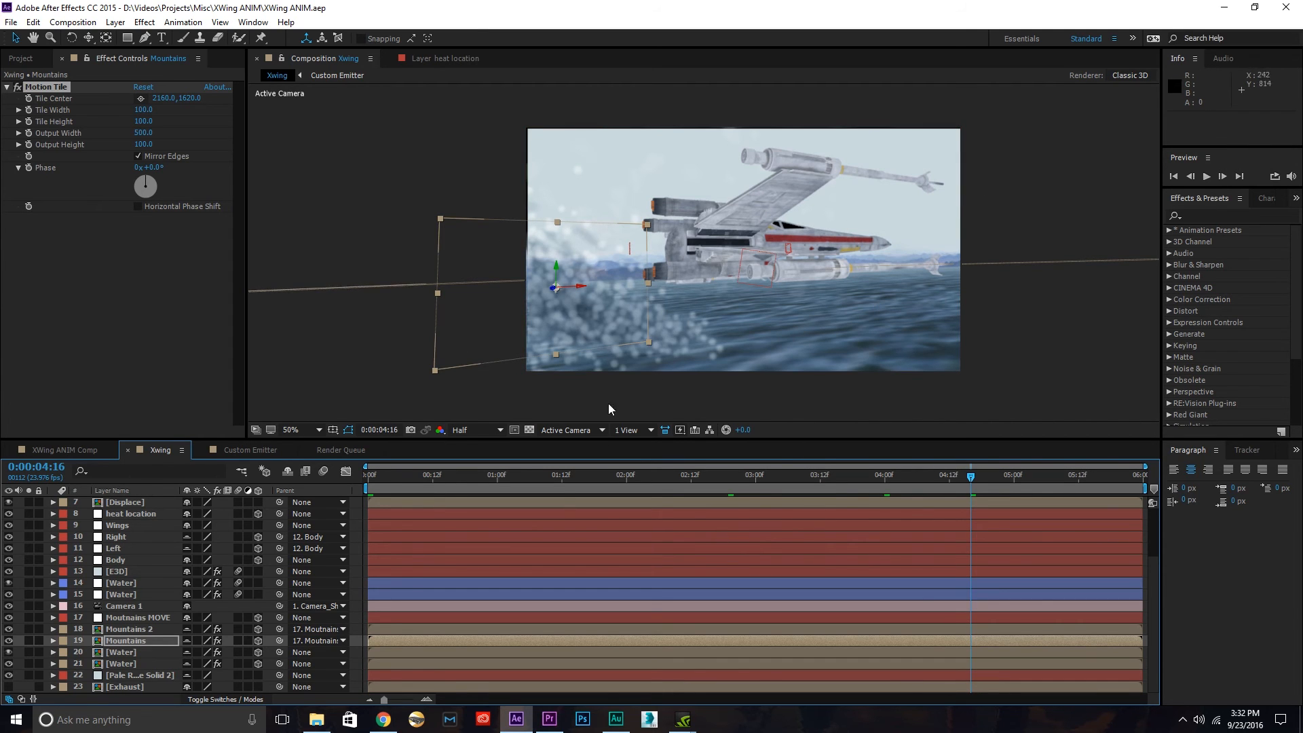
left_click(728, 477)
left_click_drag(728, 482, 751, 484)
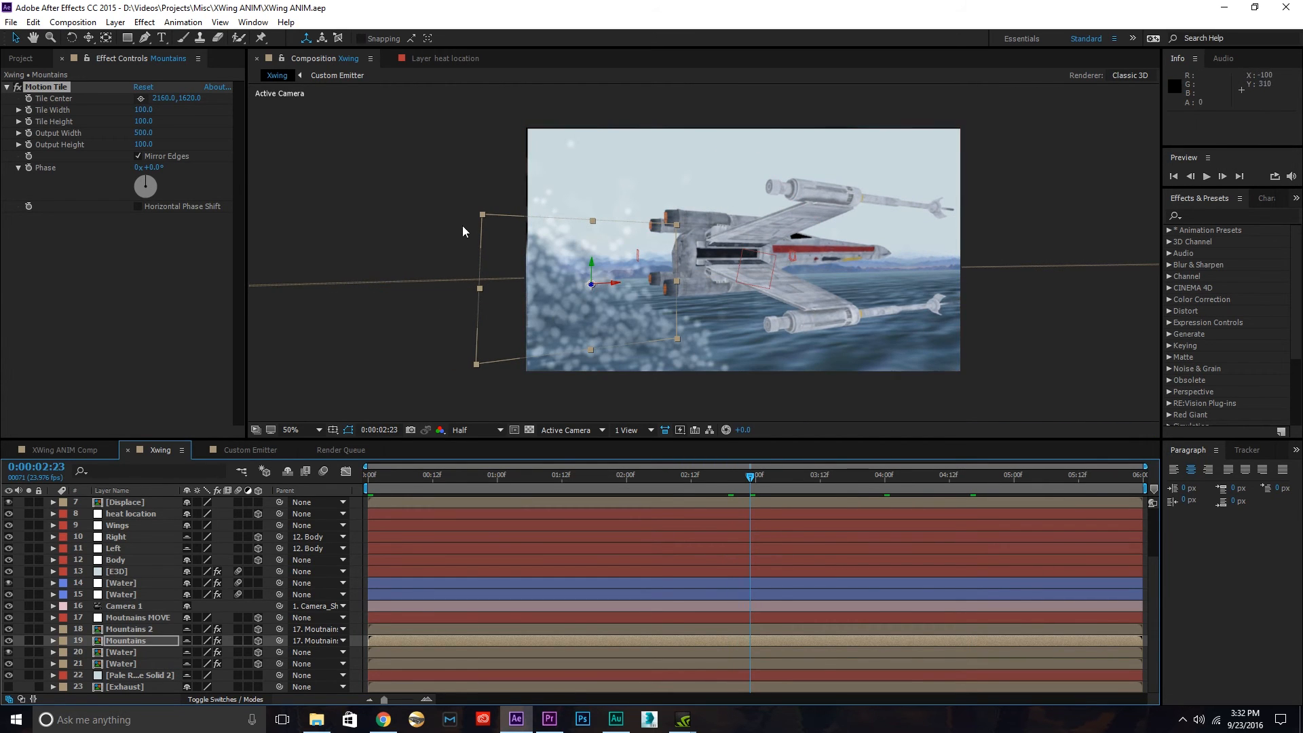
left_click(322, 471)
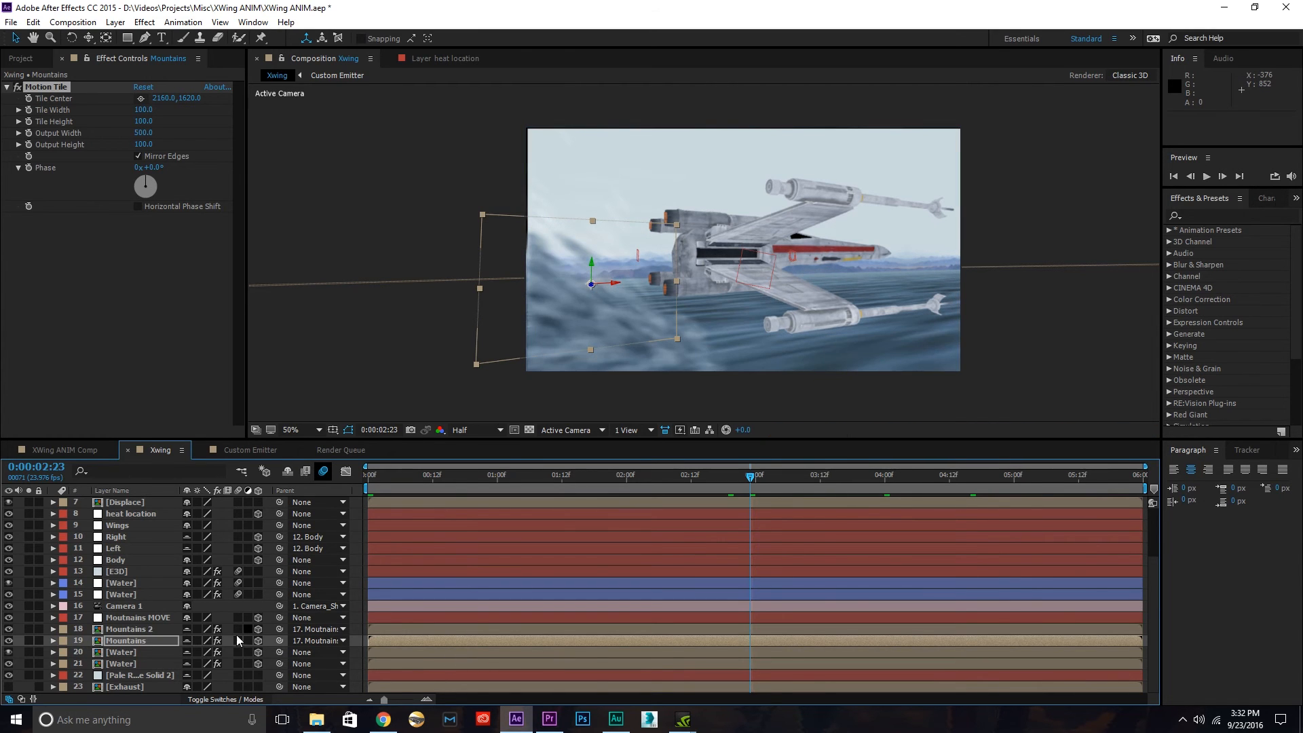
- Switch the Element effect on the E3D layer to a higher-quality Render Mode
left_click(118, 571)
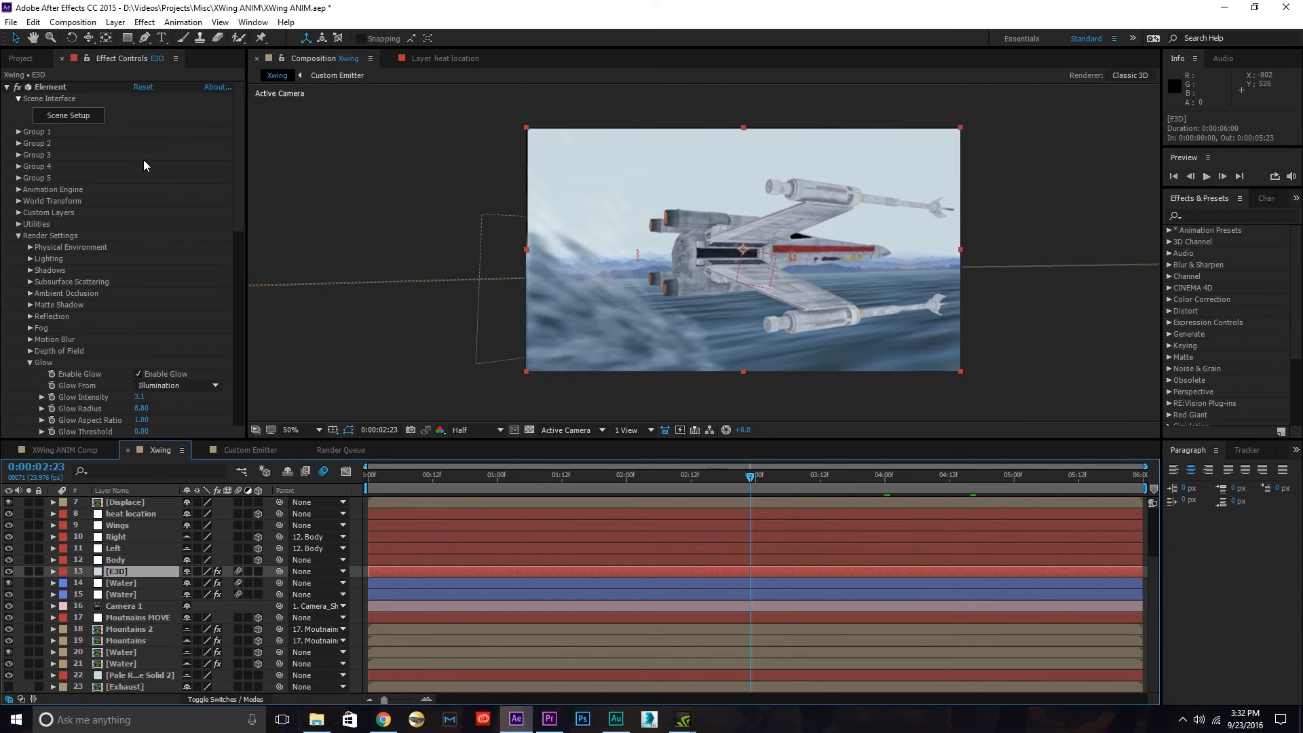
left_click_drag(232, 213, 223, 349)
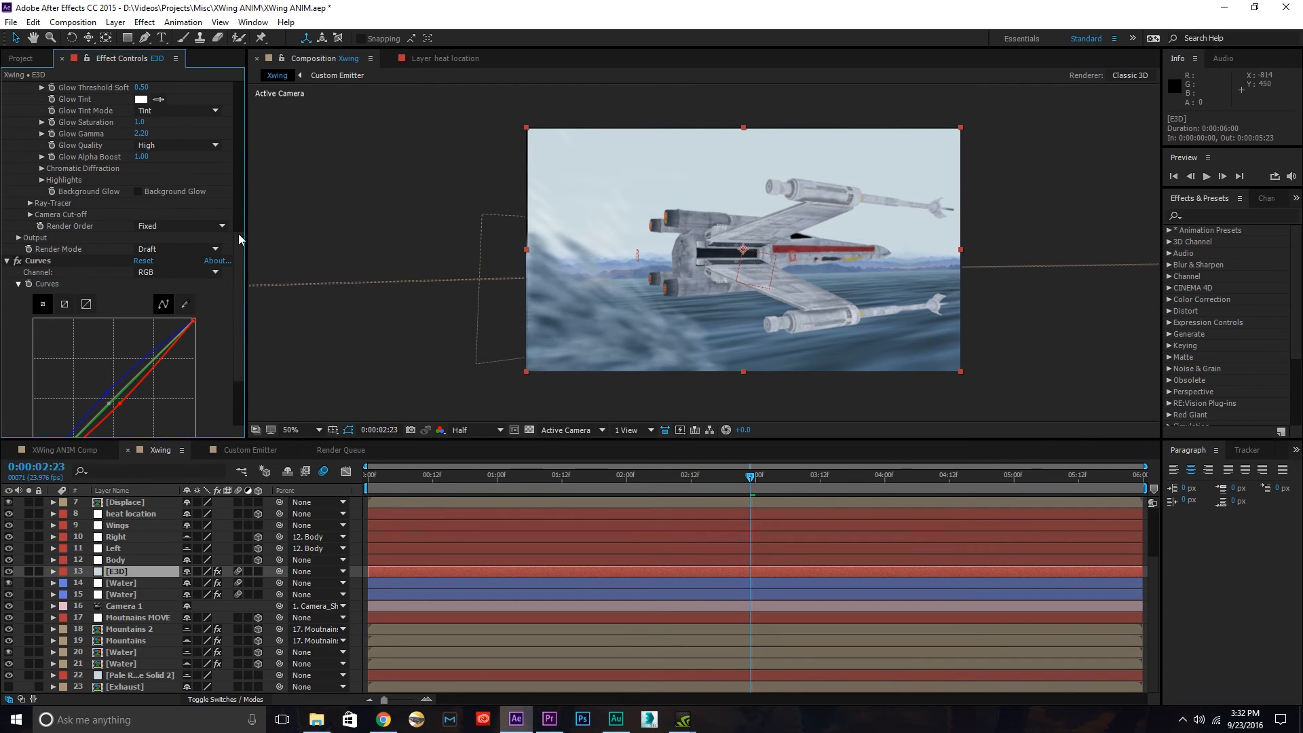
left_click(177, 252)
left_click(188, 259)
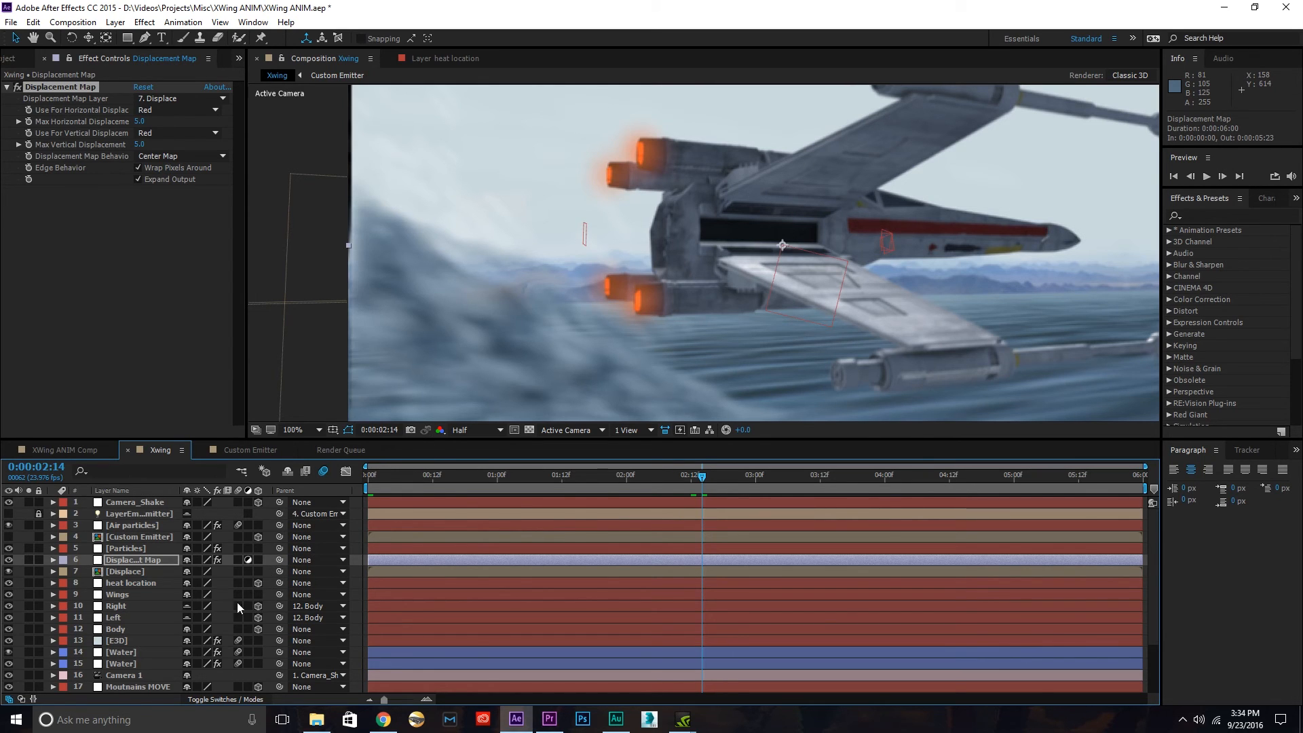
- Open the Displace composition and check how its Camera 1 frames the exhaust at the start and at 0:00:01:07
left_click(132, 572)
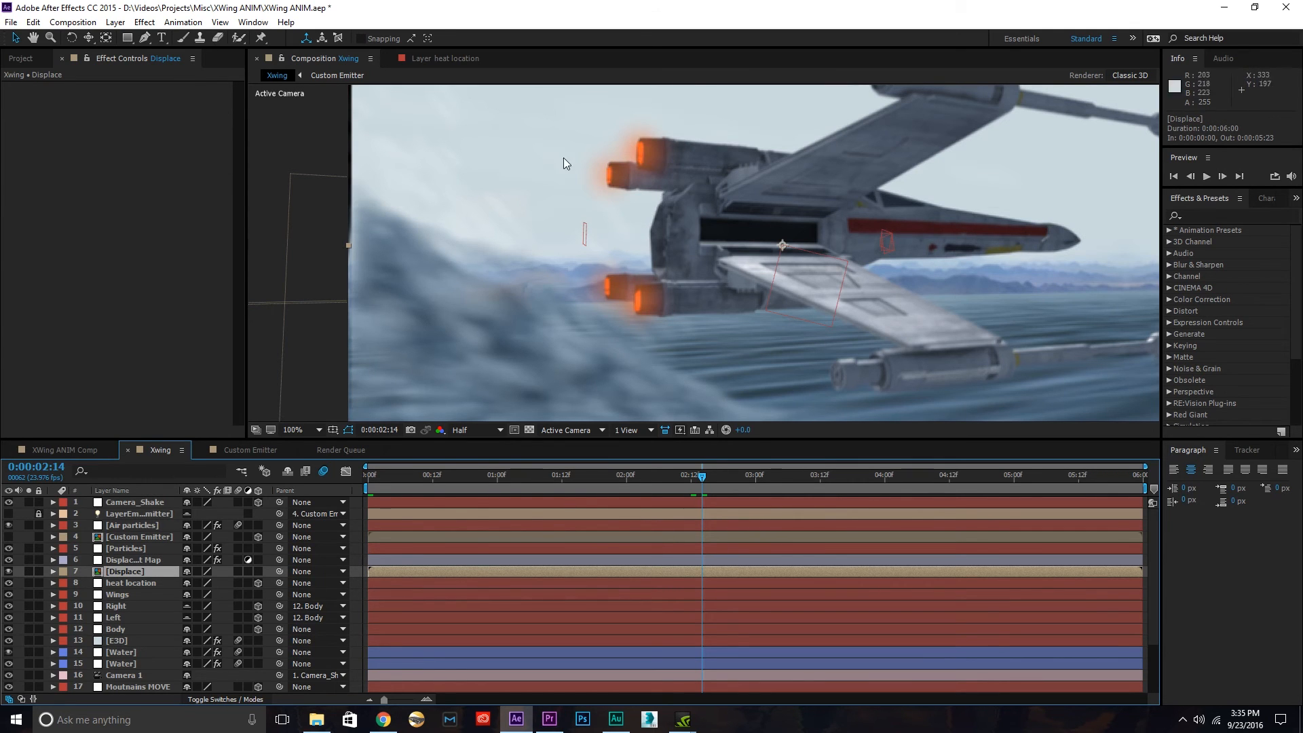
double_click(130, 573)
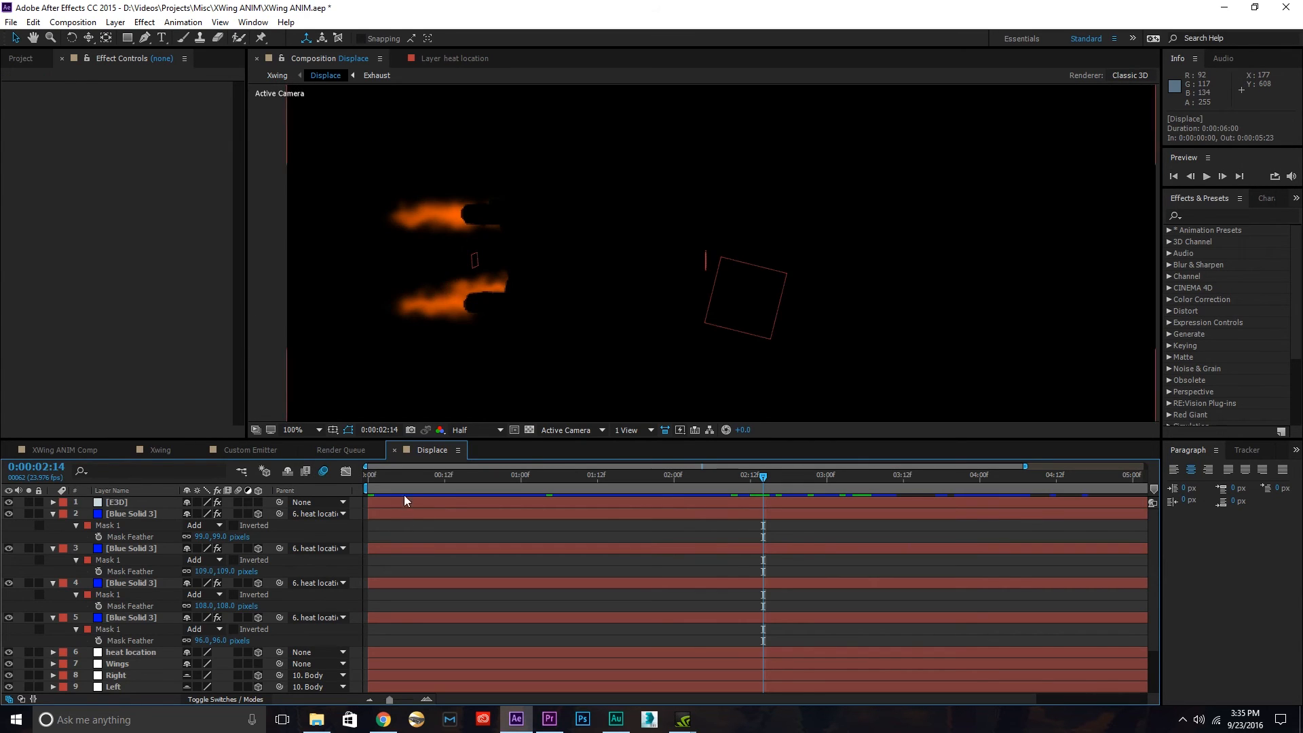
key("Home")
scroll(137, 609, "down", 3)
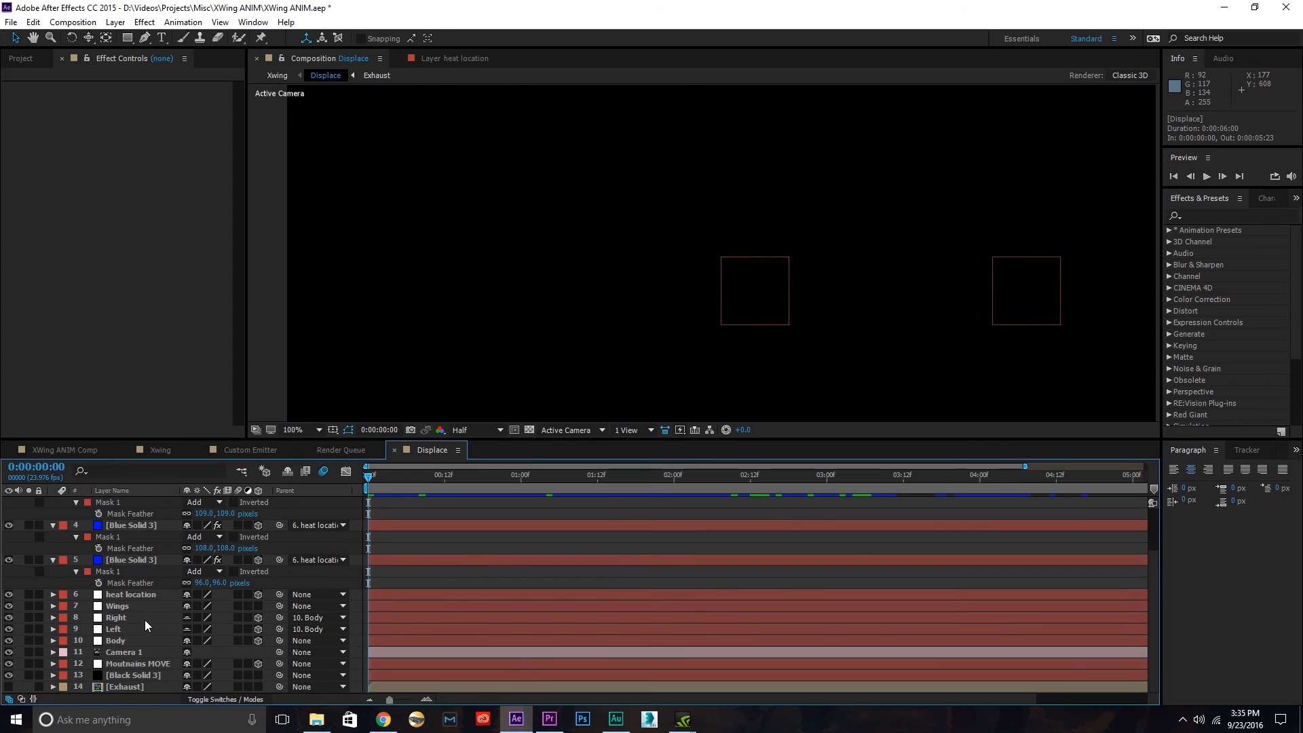
left_click(142, 649)
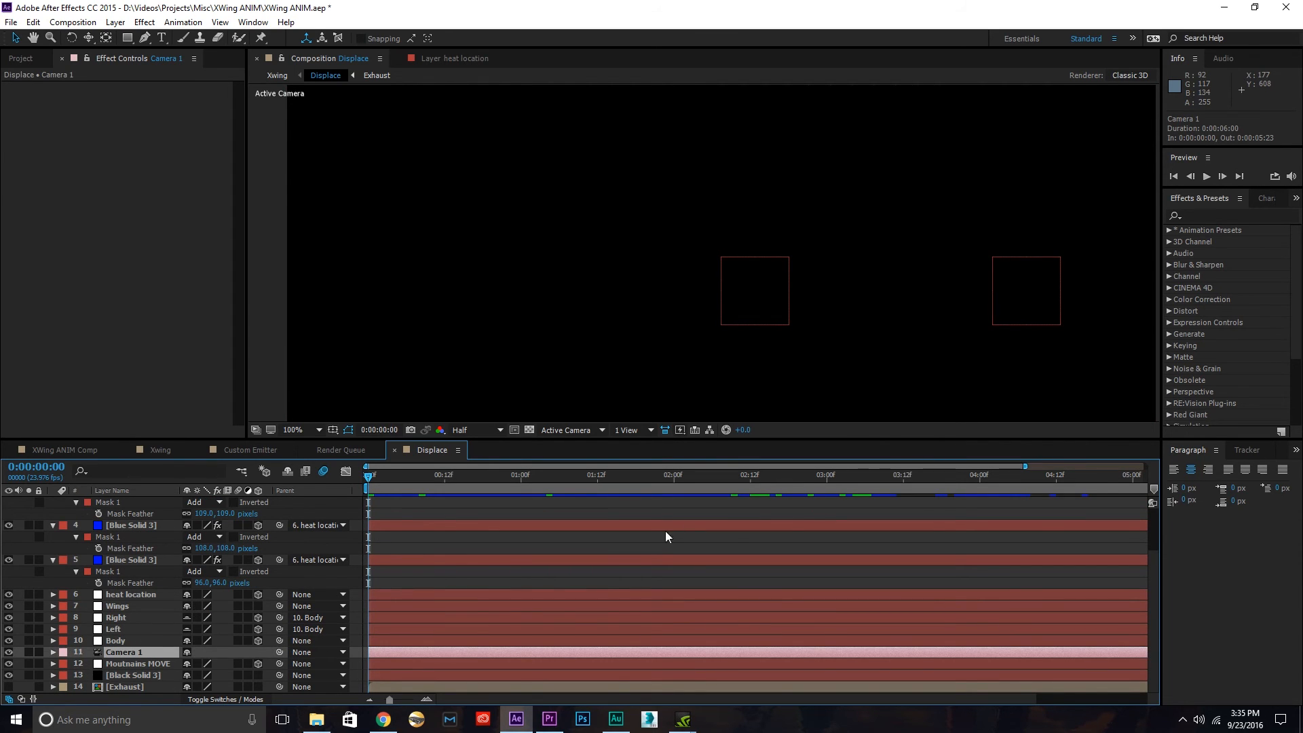
left_click_drag(567, 486, 564, 515)
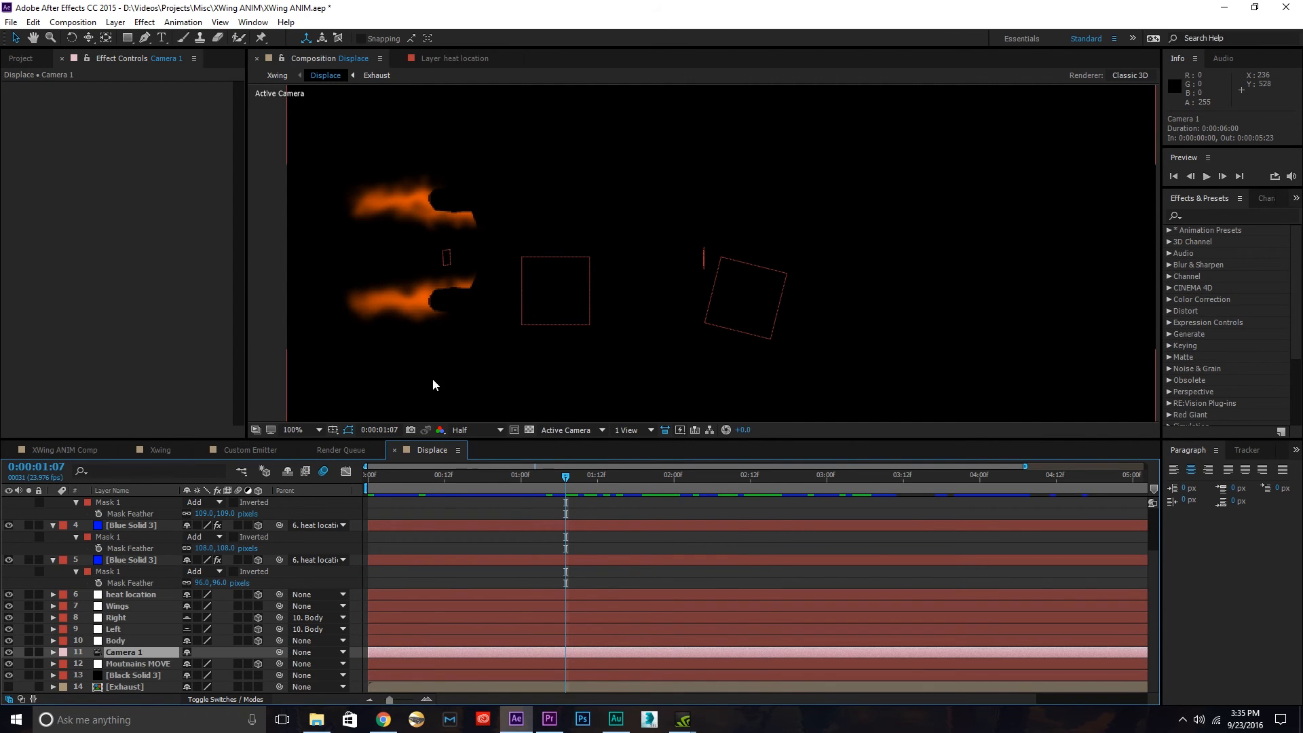
key("Home")
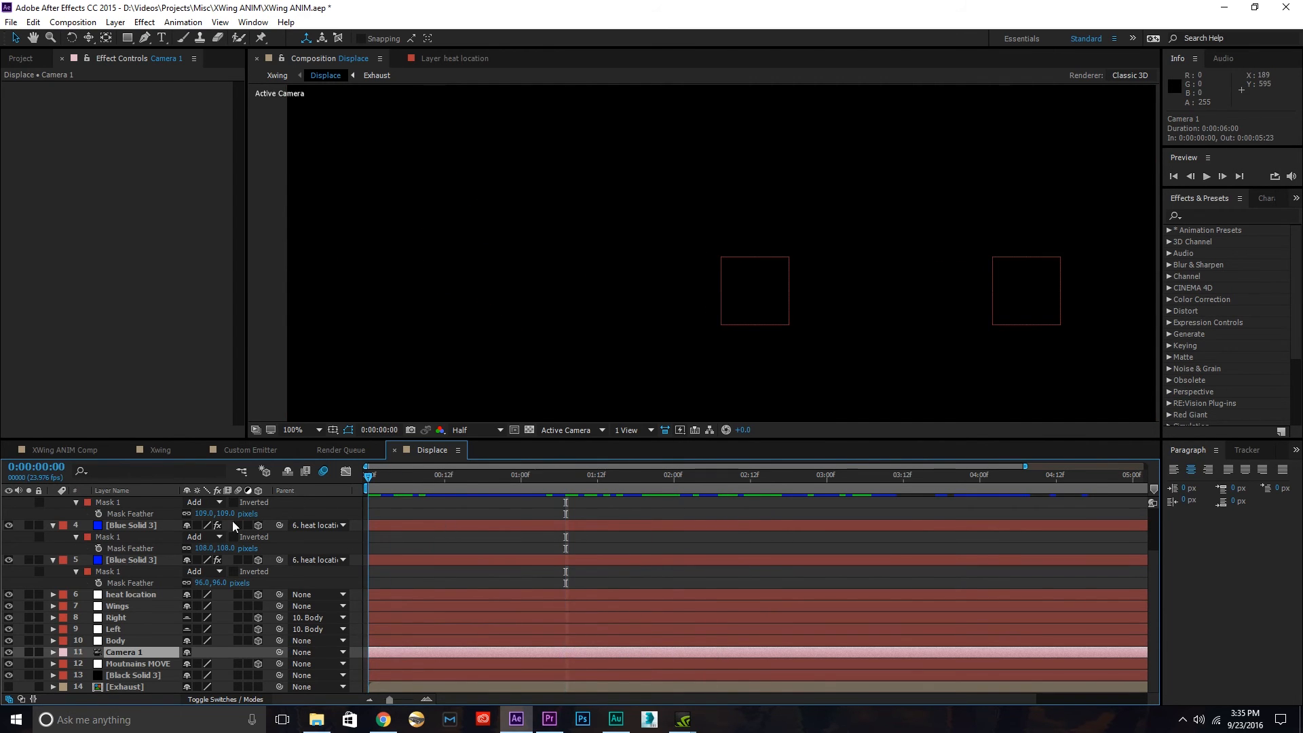
- Copy Camera 1 from the Xwing composition and paste it into the Displace composition
left_click(160, 450)
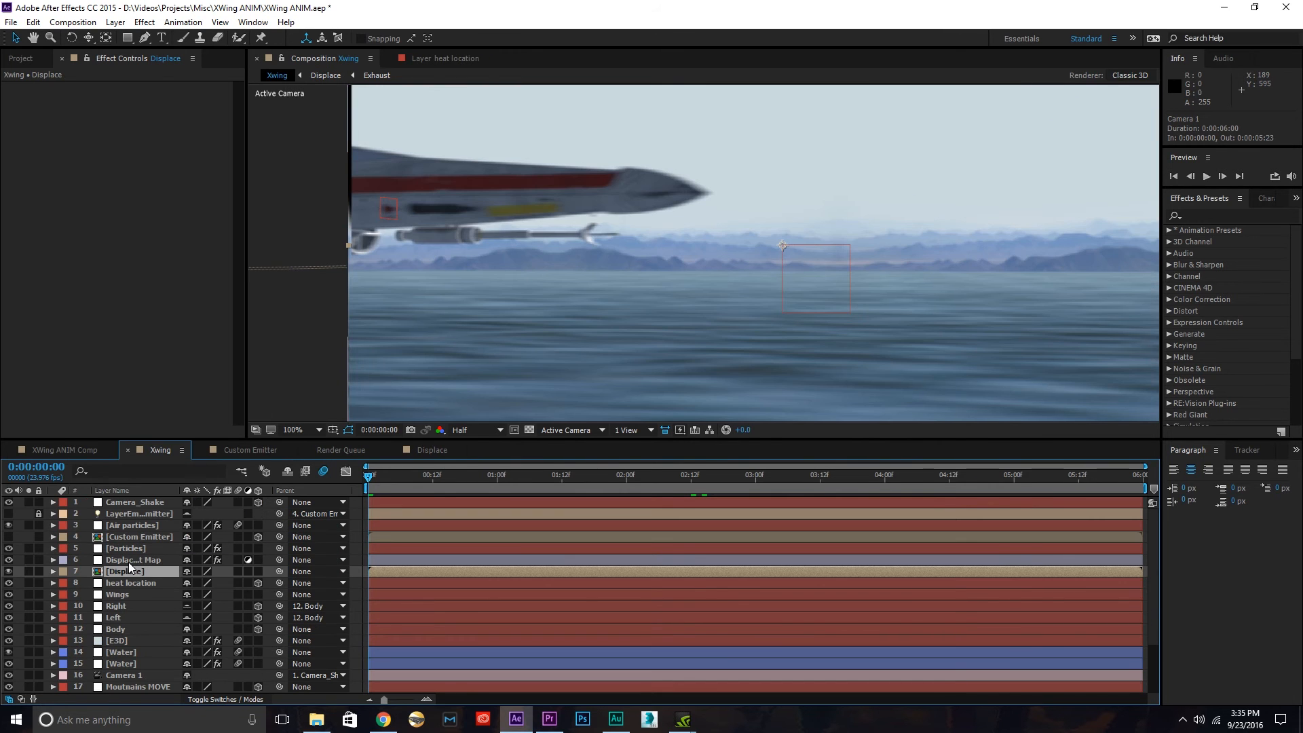
left_click(119, 675)
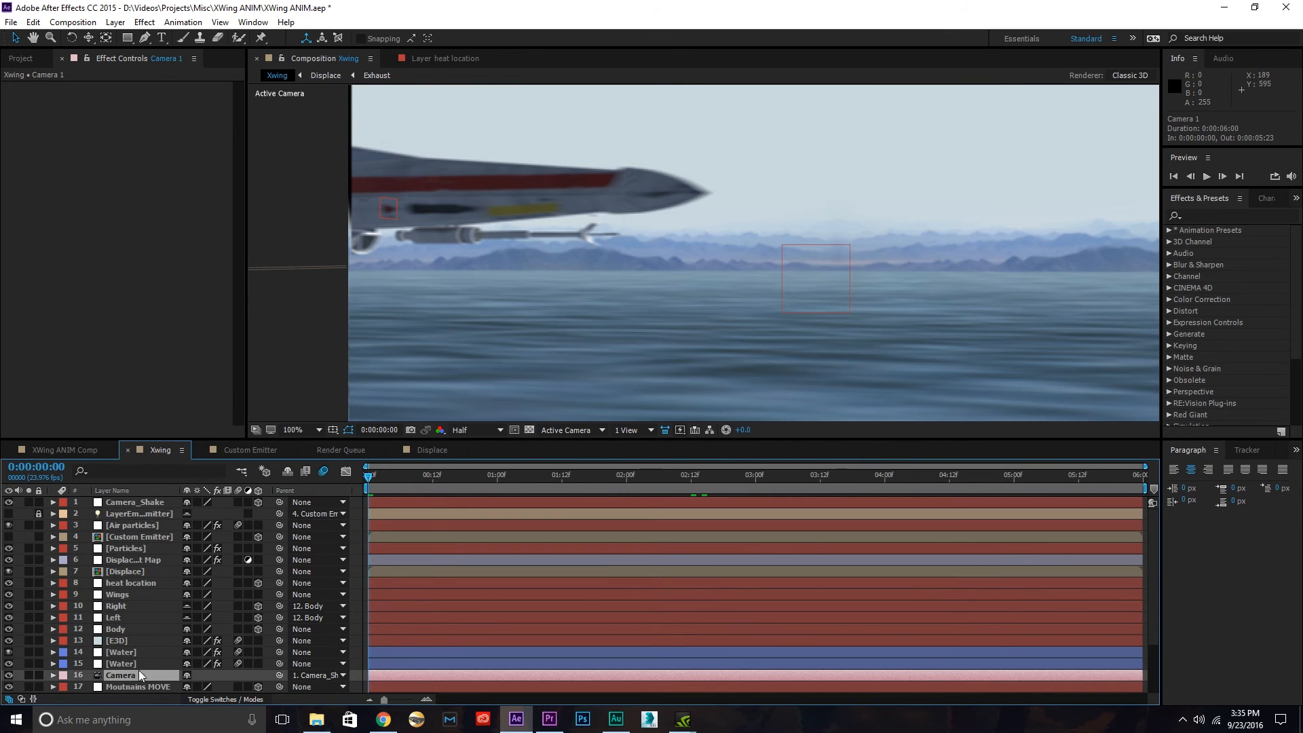
key("ctrl+c")
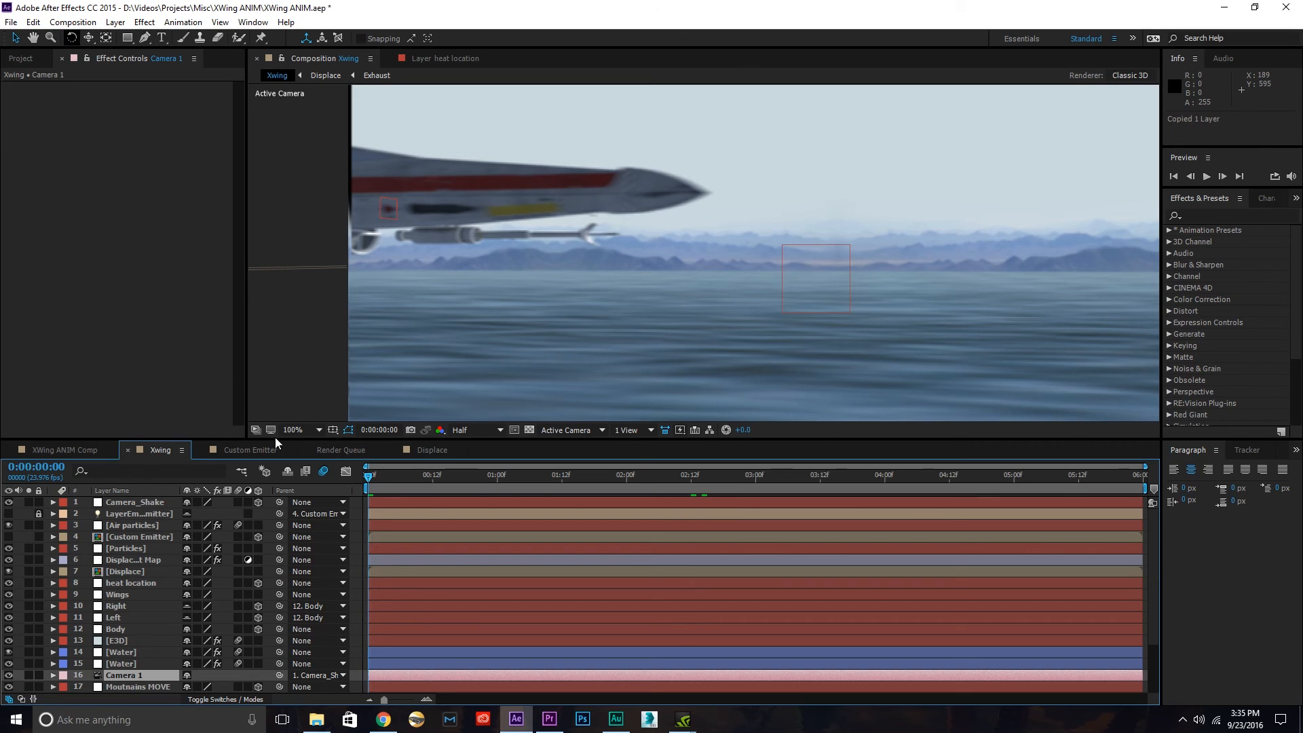
left_click(416, 449)
key("ctrl+v")
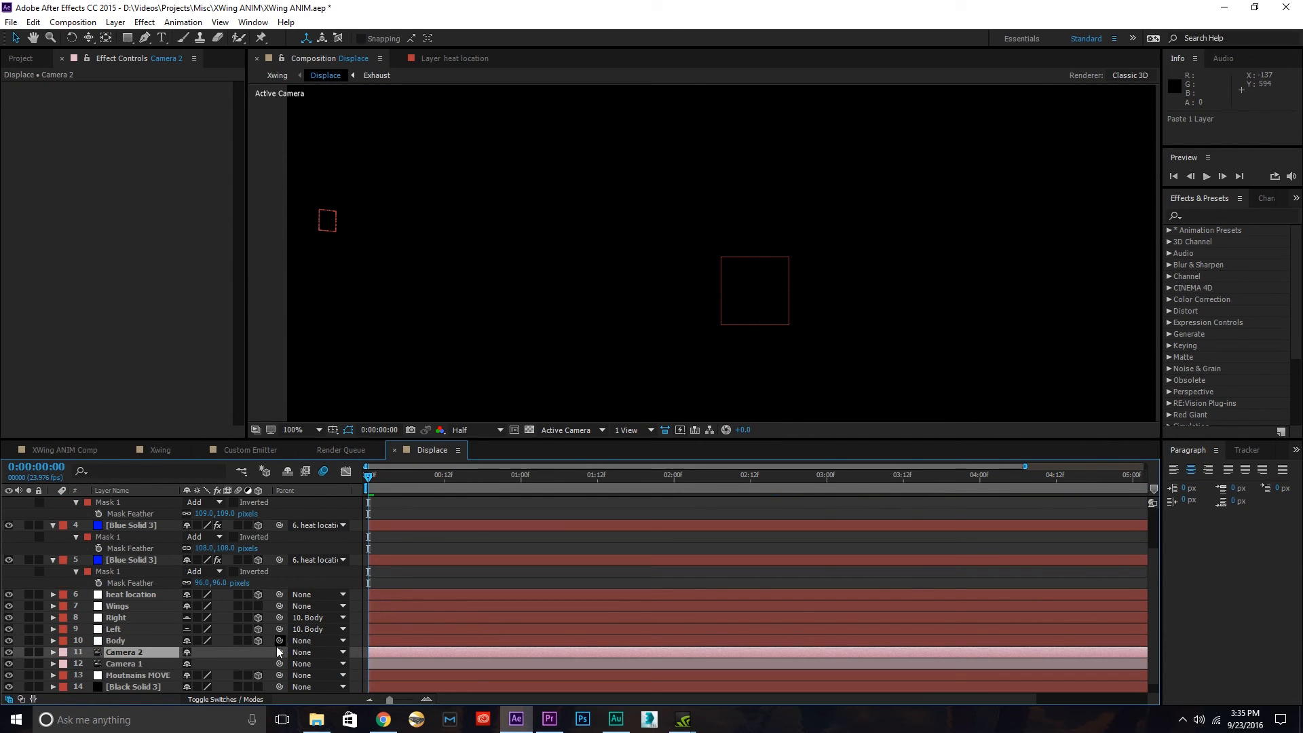
- Delete the old Camera 1 from the Displace composition and check the exhaust at 0:00:02:12 there and in the Xwing composition
left_click(146, 664)
key("Delete")
left_click_drag(389, 490, 749, 484)
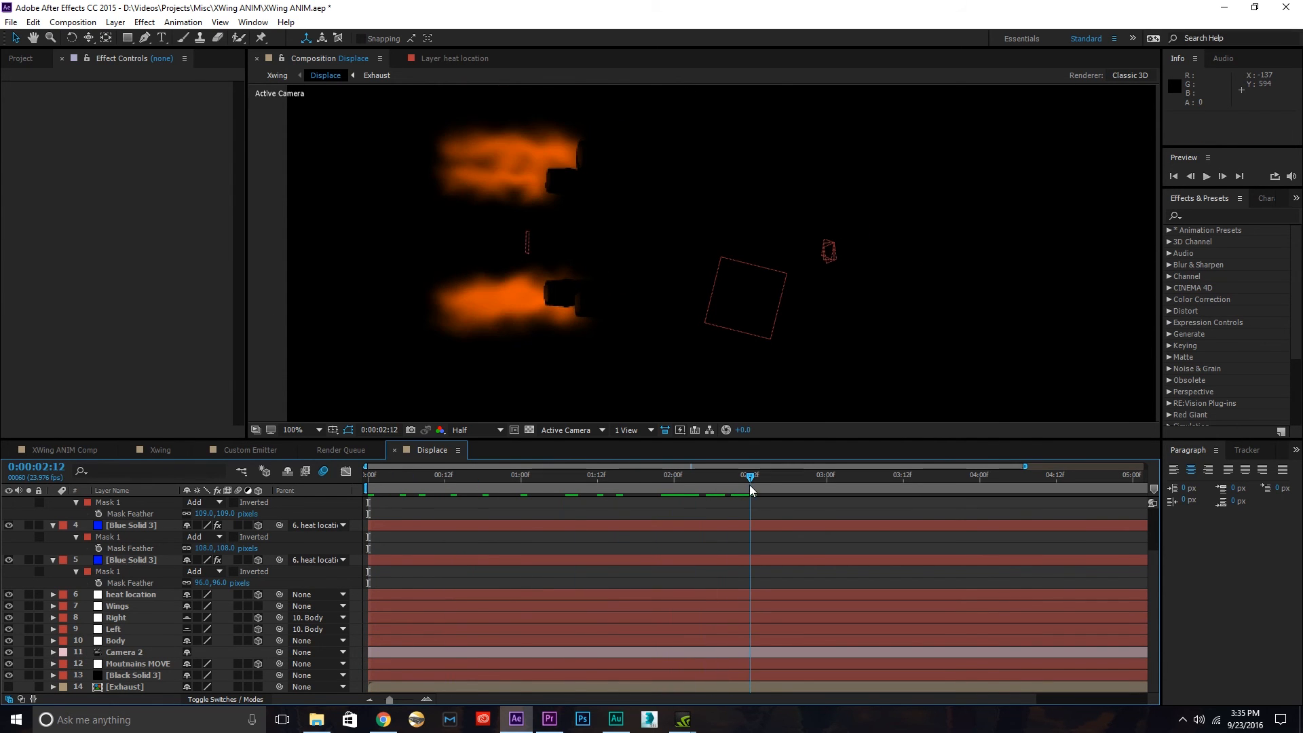
left_click(178, 450)
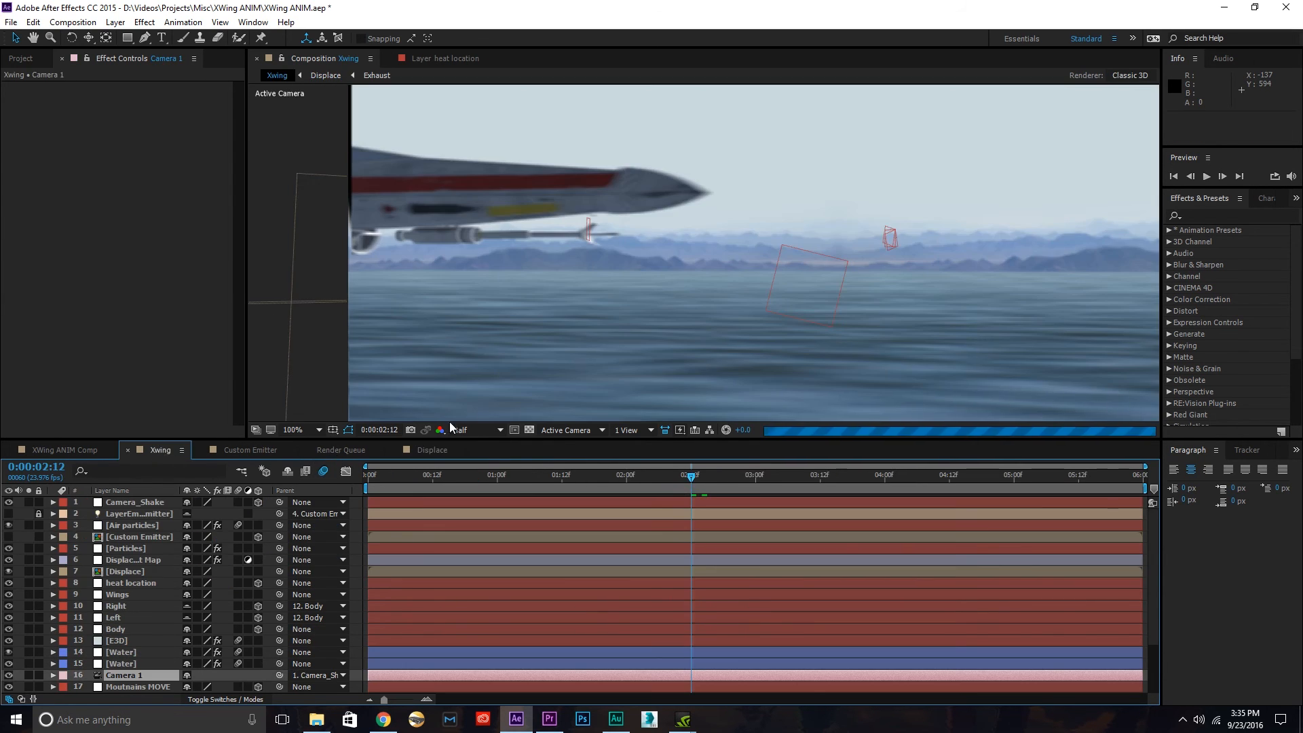
left_click_drag(758, 477, 793, 483)
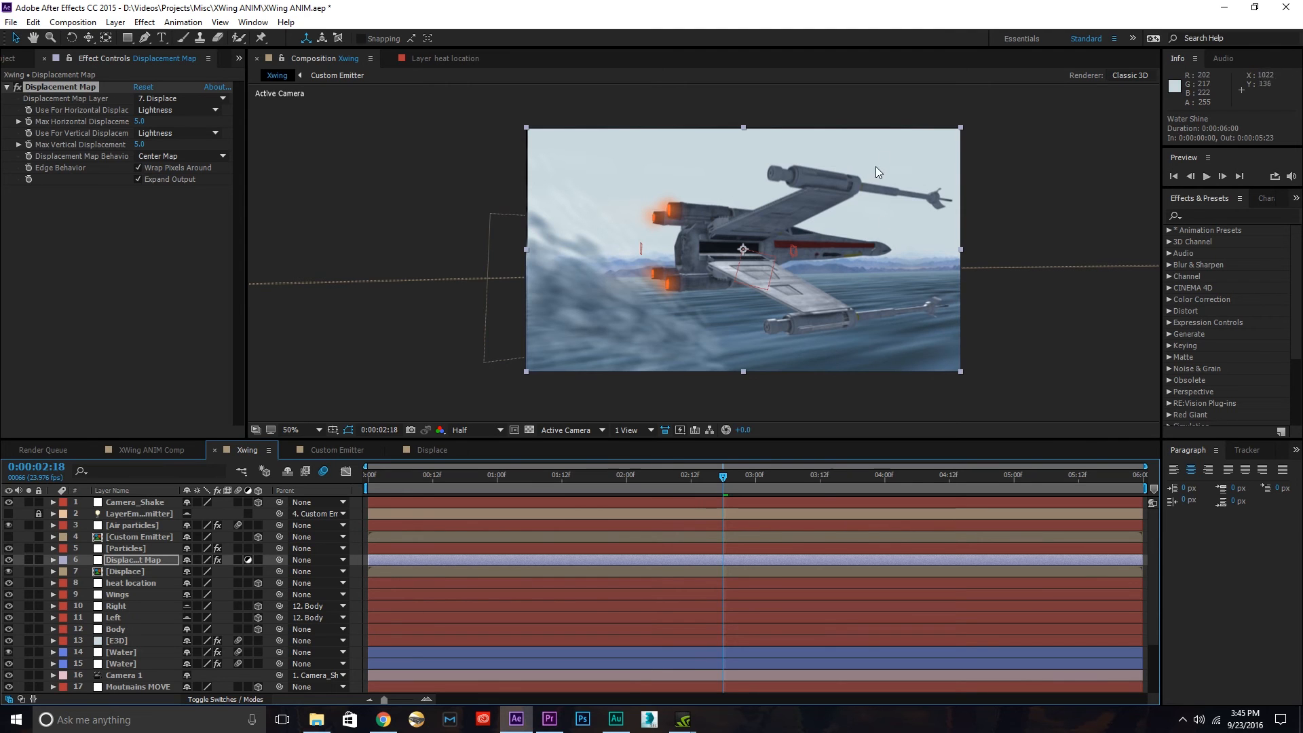
left_click(405, 388)
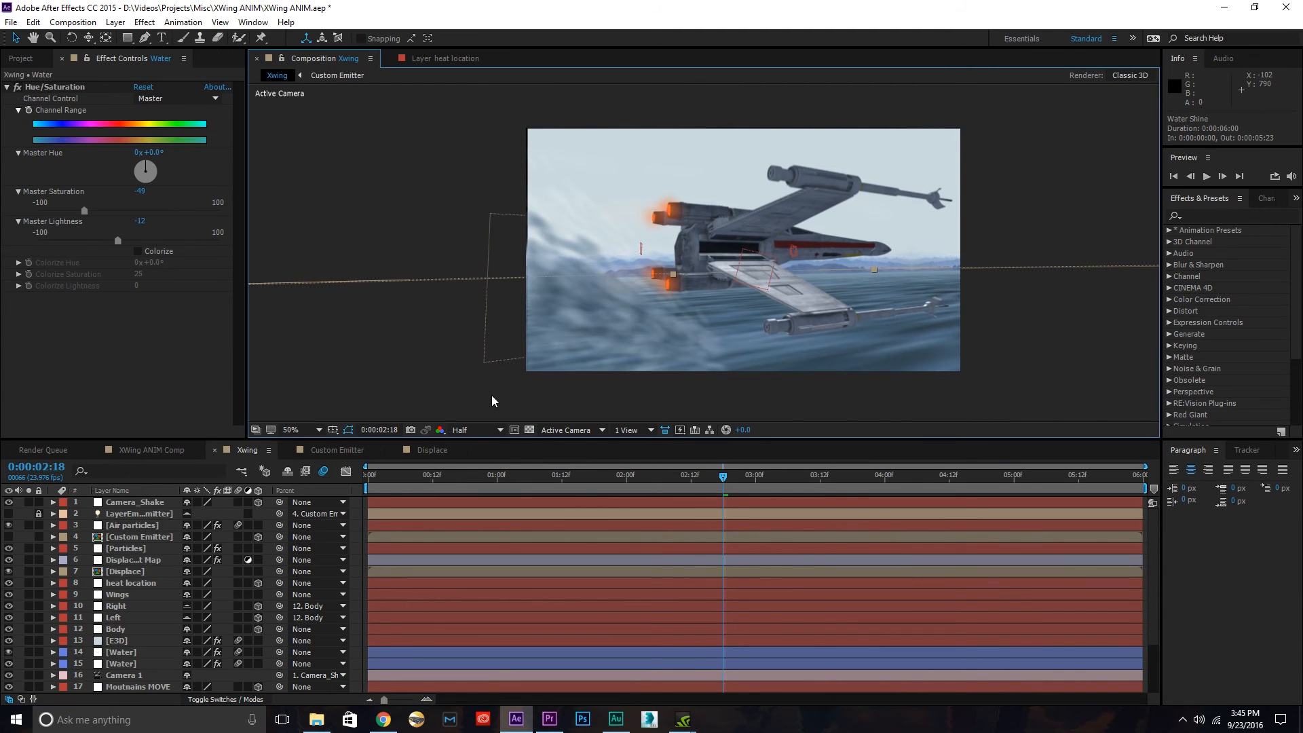
key("ctrl+y")
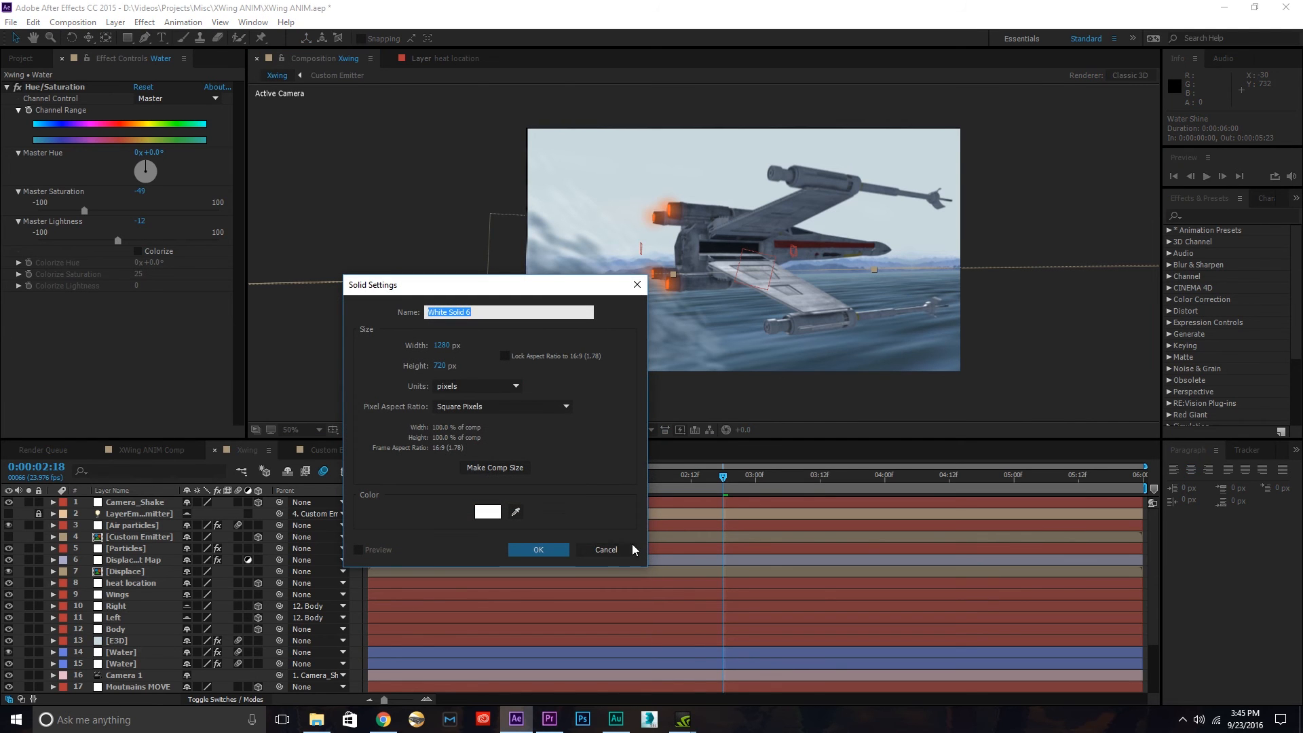
left_click(606, 549)
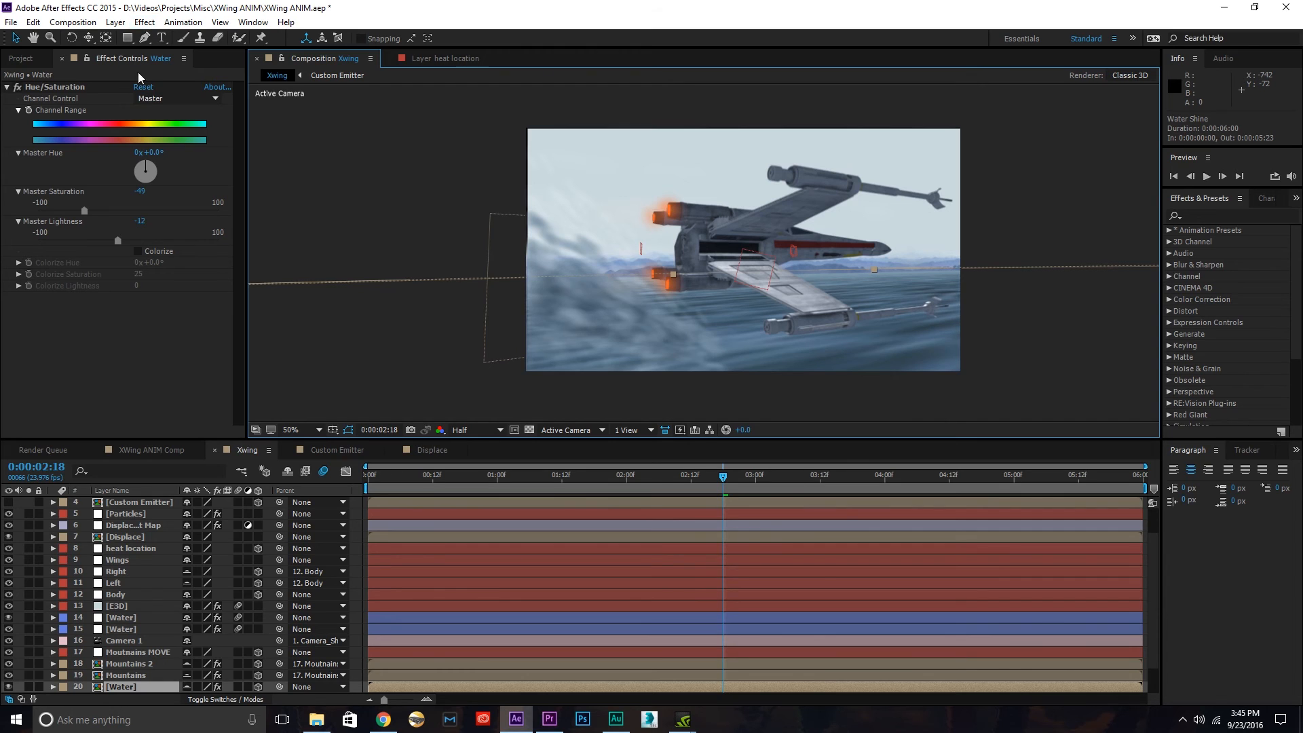
- Add an adjustment layer to the Xwing composition and place it directly beneath the E3D layer
left_click(115, 22)
mouse_move(203, 38)
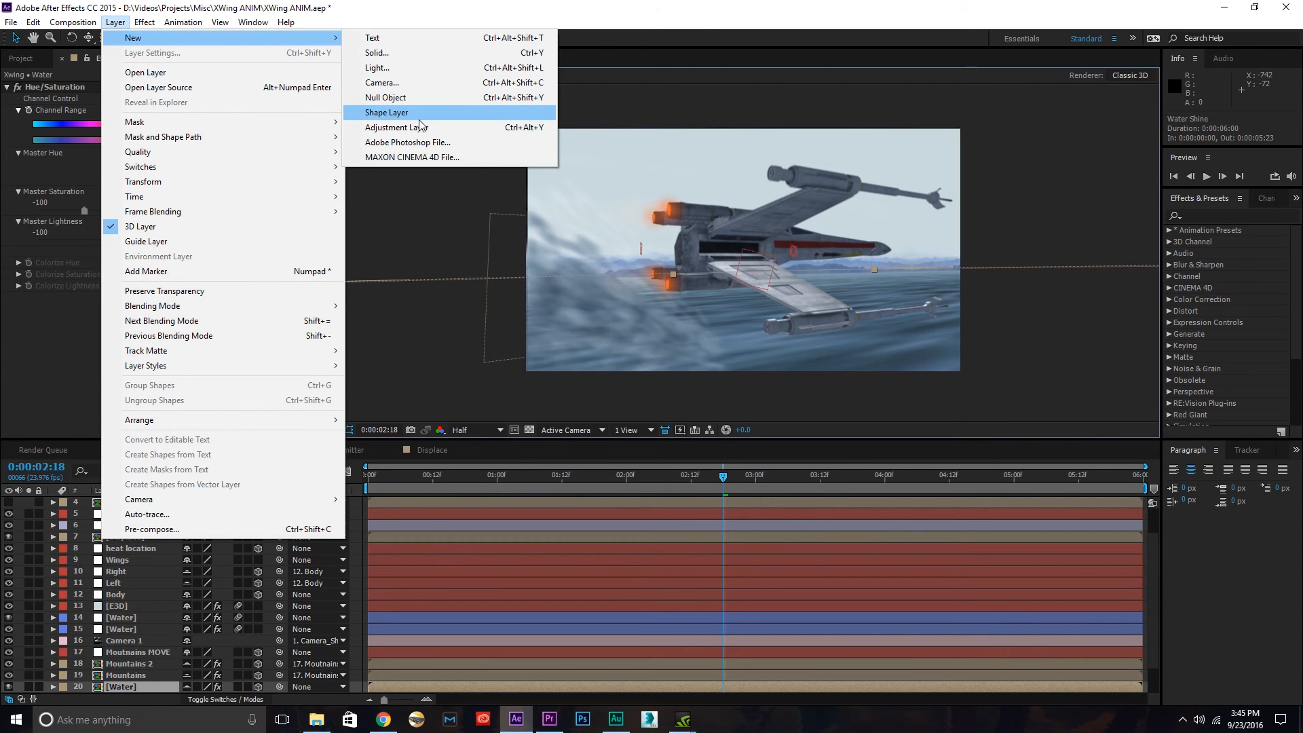
left_click(401, 127)
left_click_drag(136, 641, 137, 564)
- Draw a closed four-point mask on the new adjustment layer as a diagonal band from the frame's upper right to its lower middle
key("g")
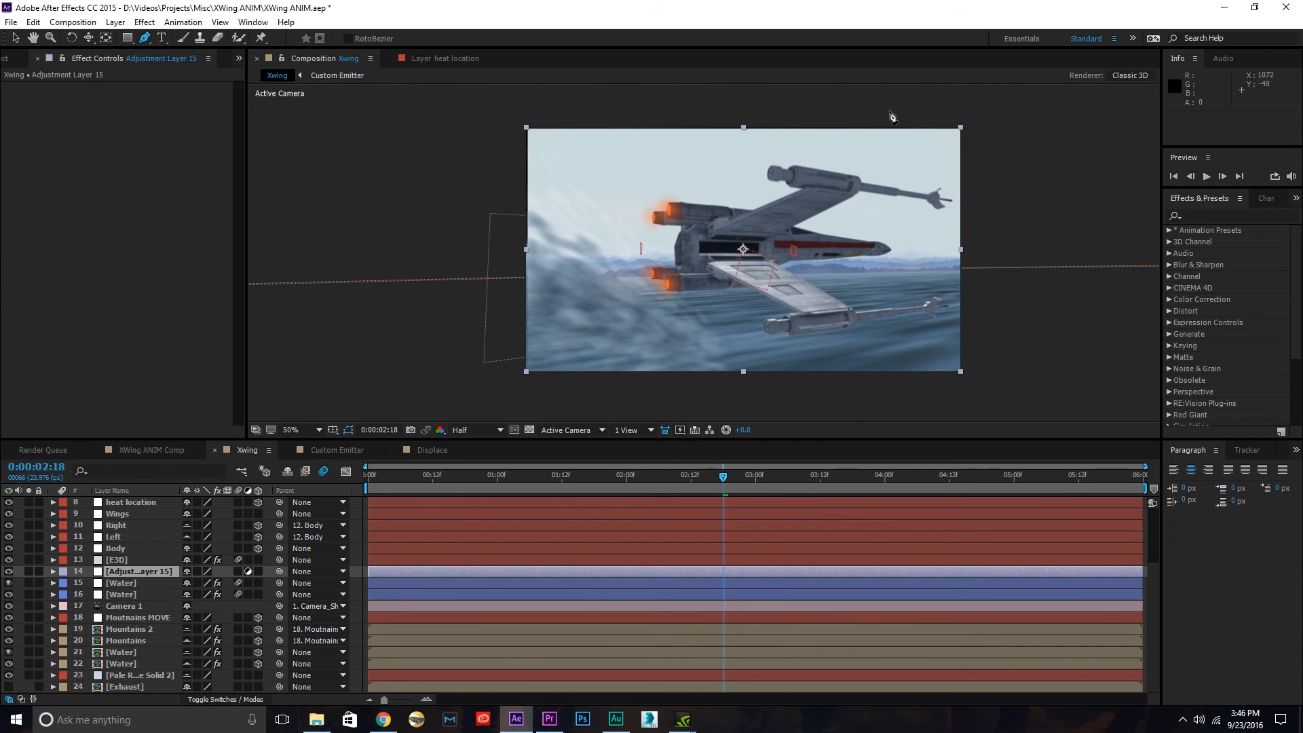
left_click(881, 111)
left_click(563, 400)
left_click(783, 417)
left_click(961, 110)
left_click(882, 111)
key("v")
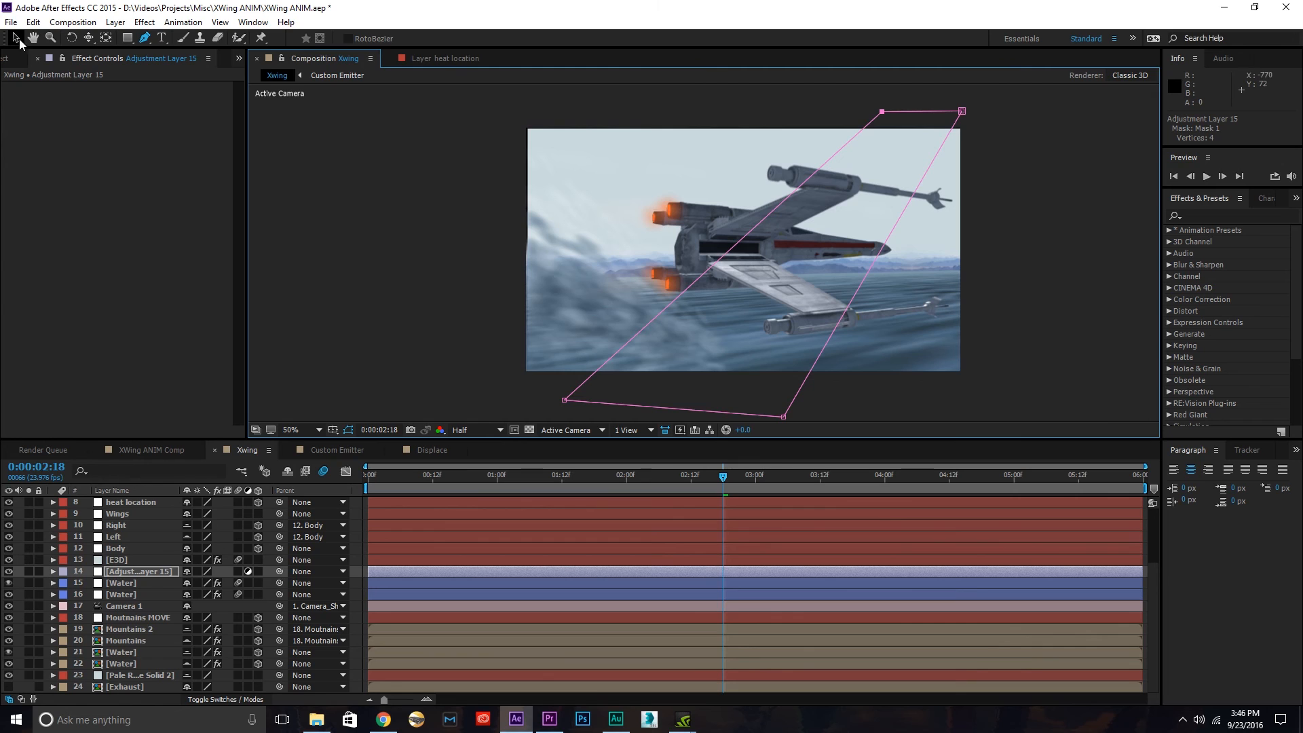
- Apply the Curves effect to the masked adjustment layer
left_click(1241, 216)
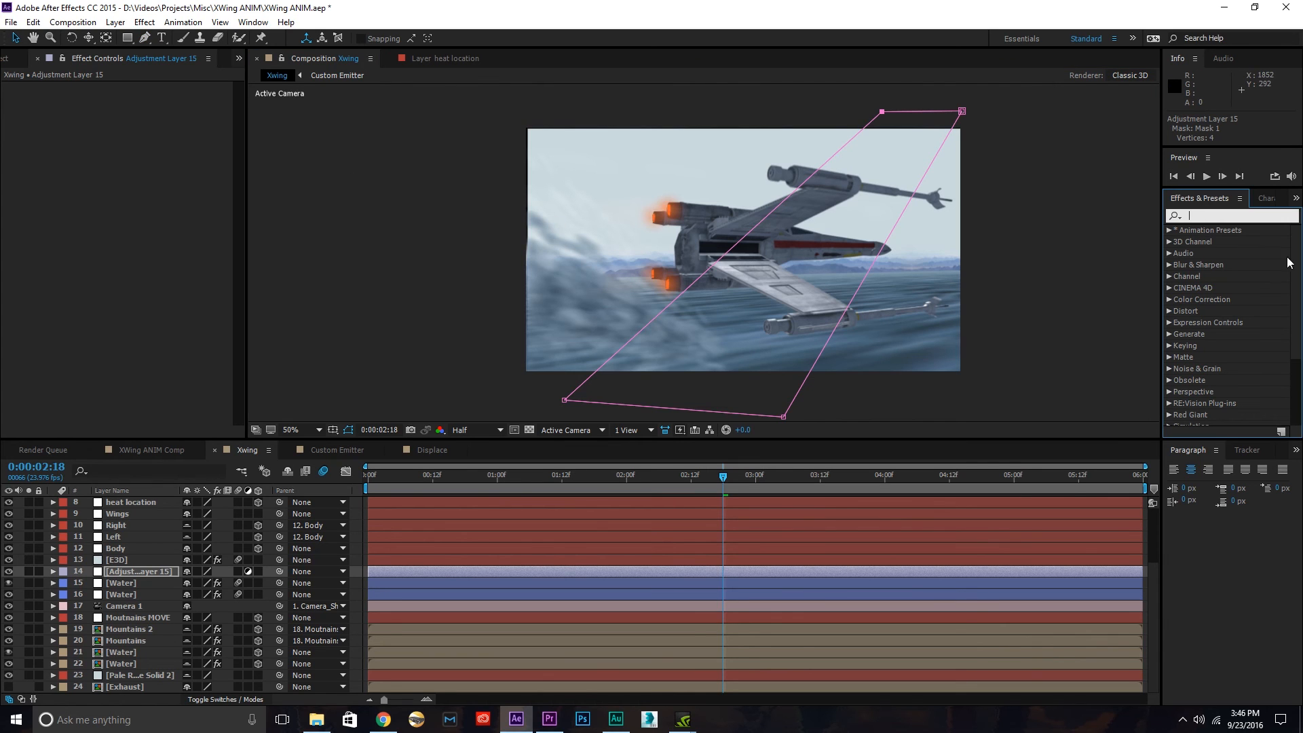
type("curves")
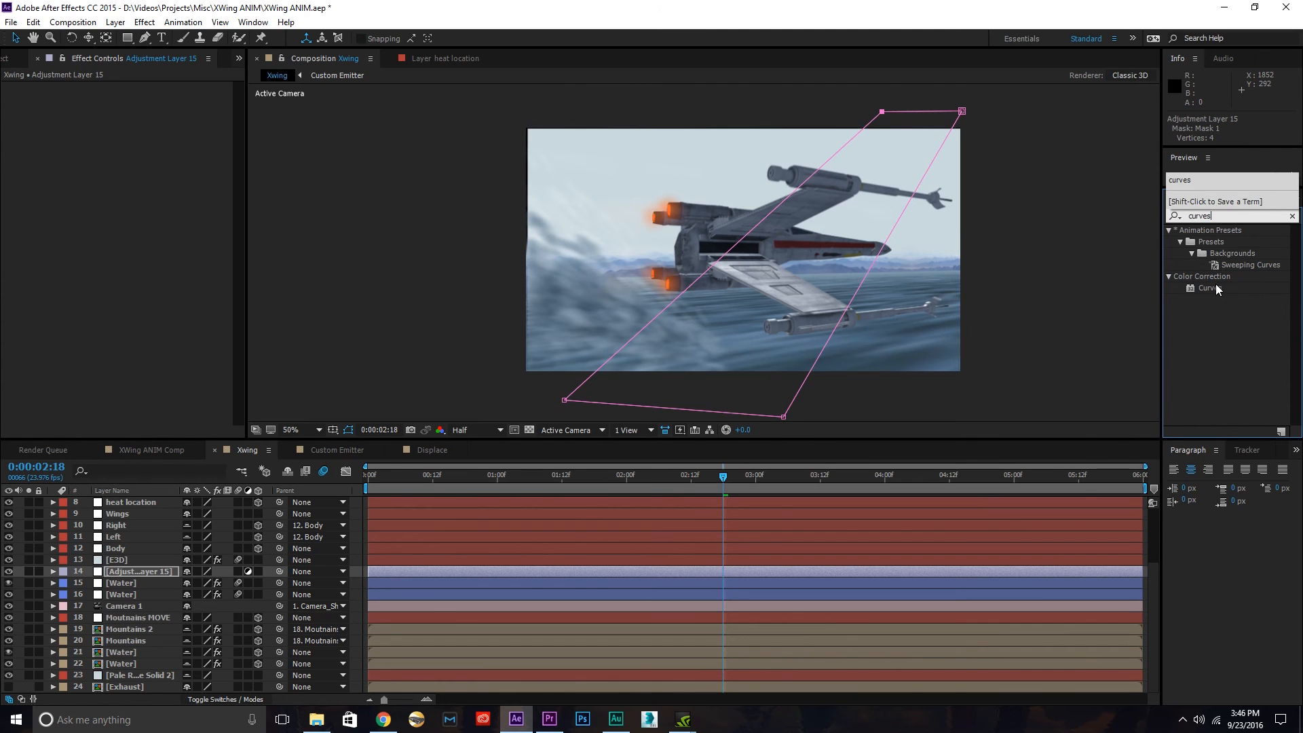
left_click_drag(1215, 284, 148, 570)
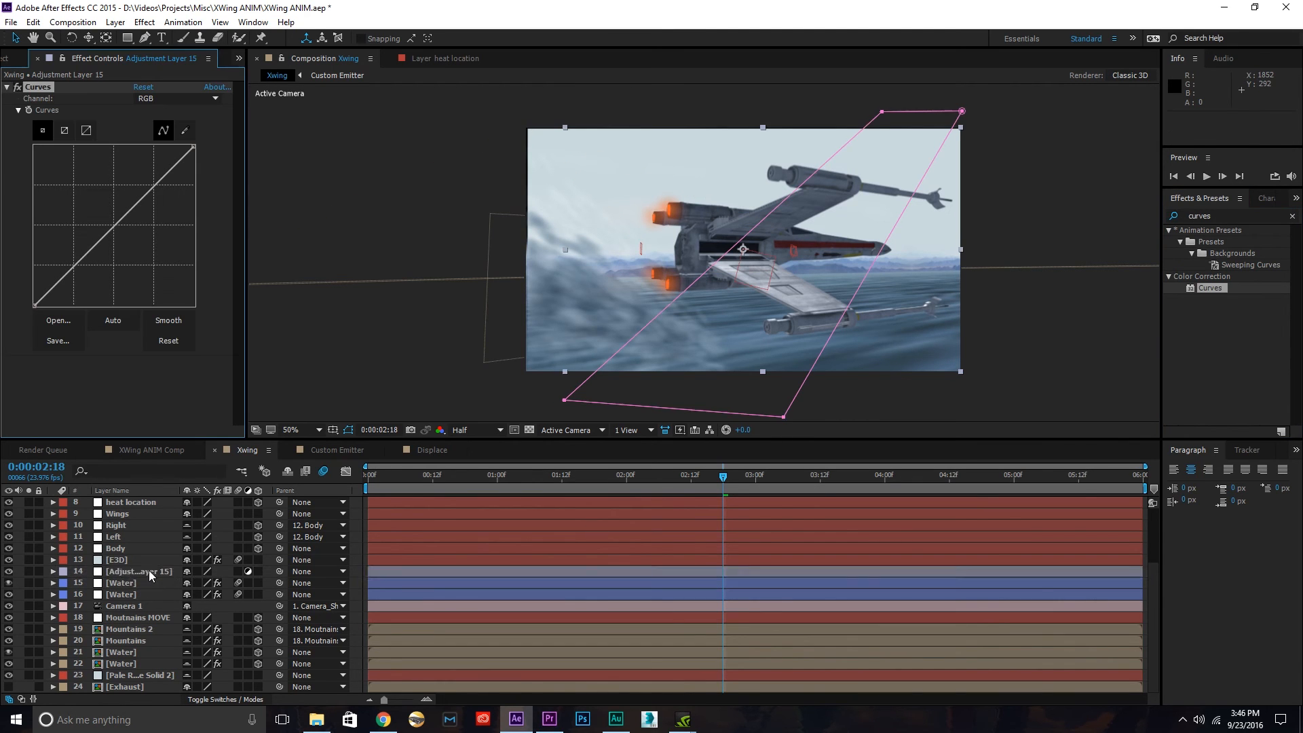
- Rename the masked adjustment layer as Shine
left_click(149, 570)
key("Return")
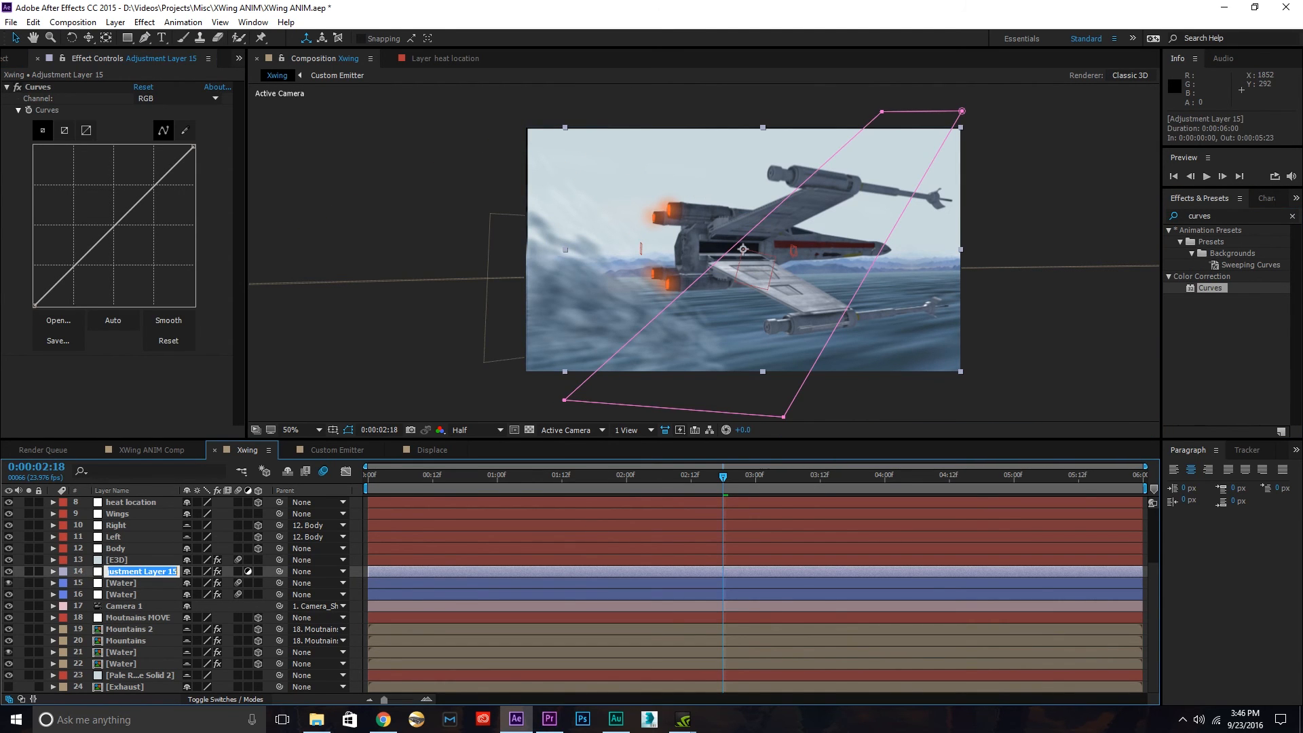
type("Shine")
key("Return")
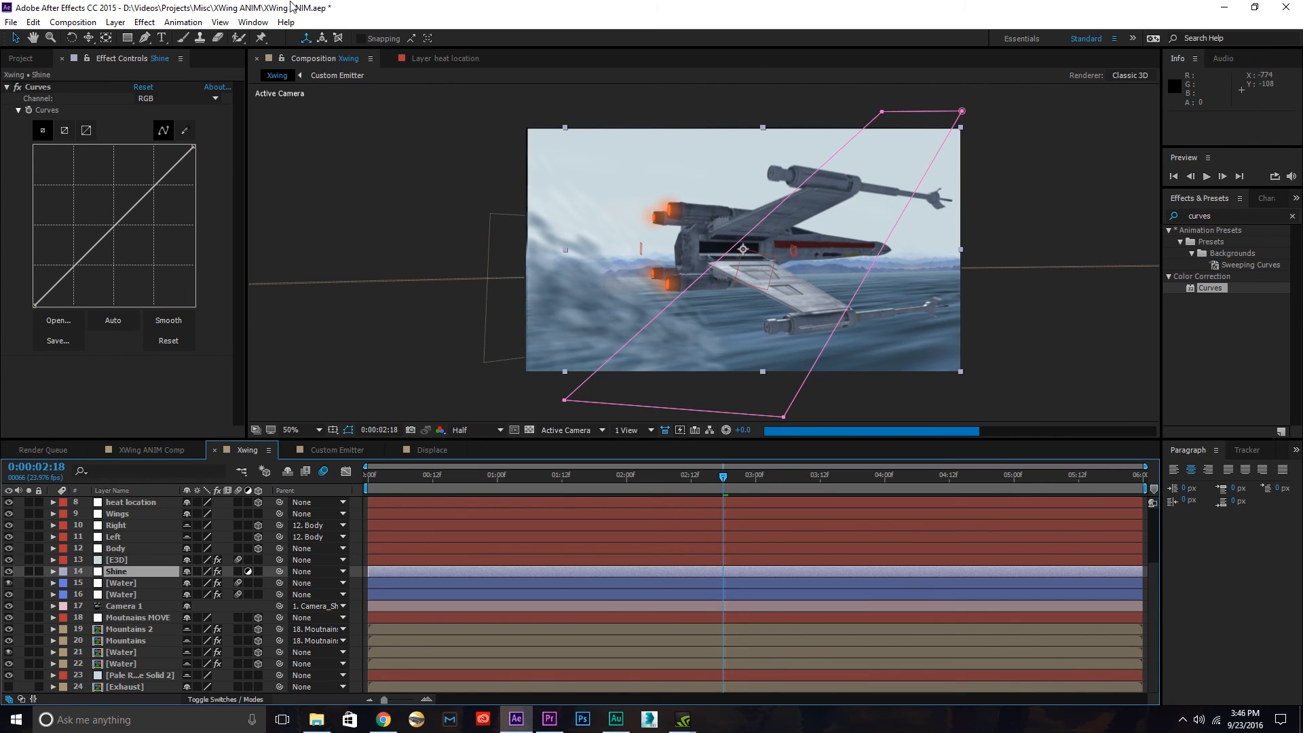
- Raise the RGB curve on the Shine layer to brighten the band, and set its Mask Feather to 350 pixels
left_click_drag(114, 226, 82, 206)
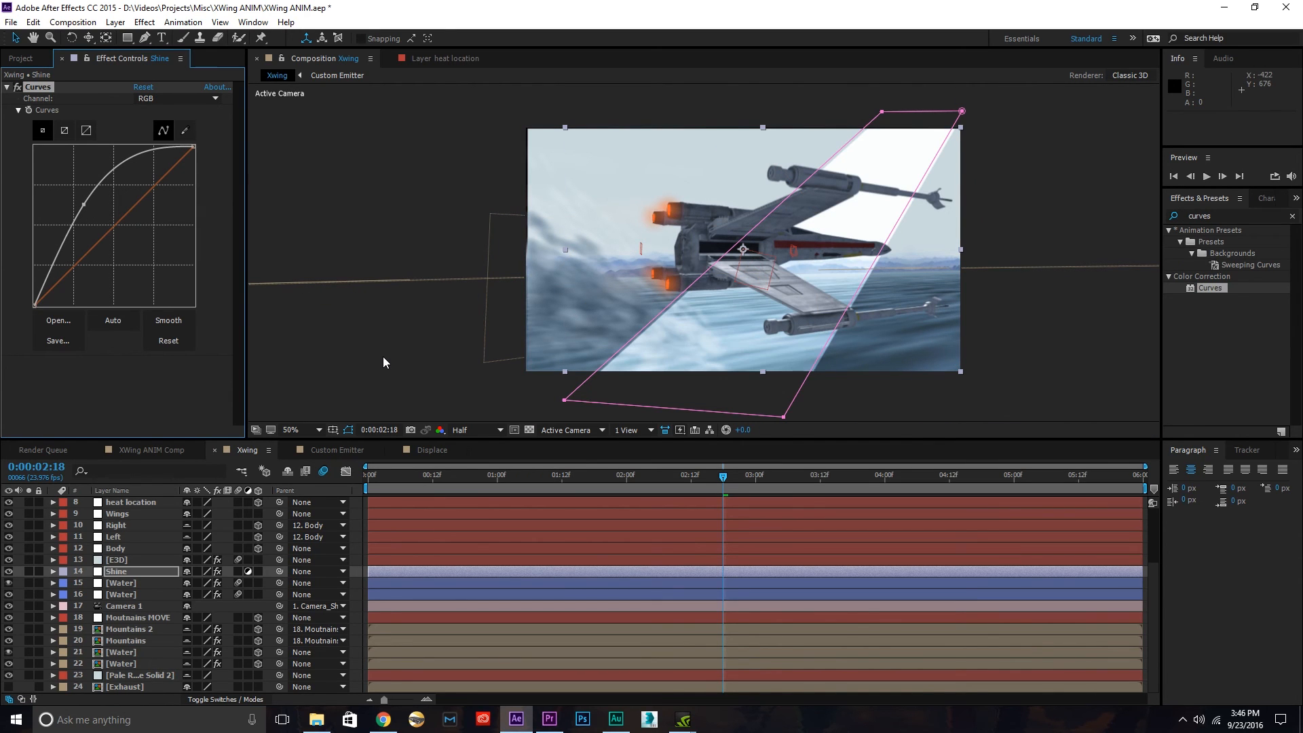
key("f")
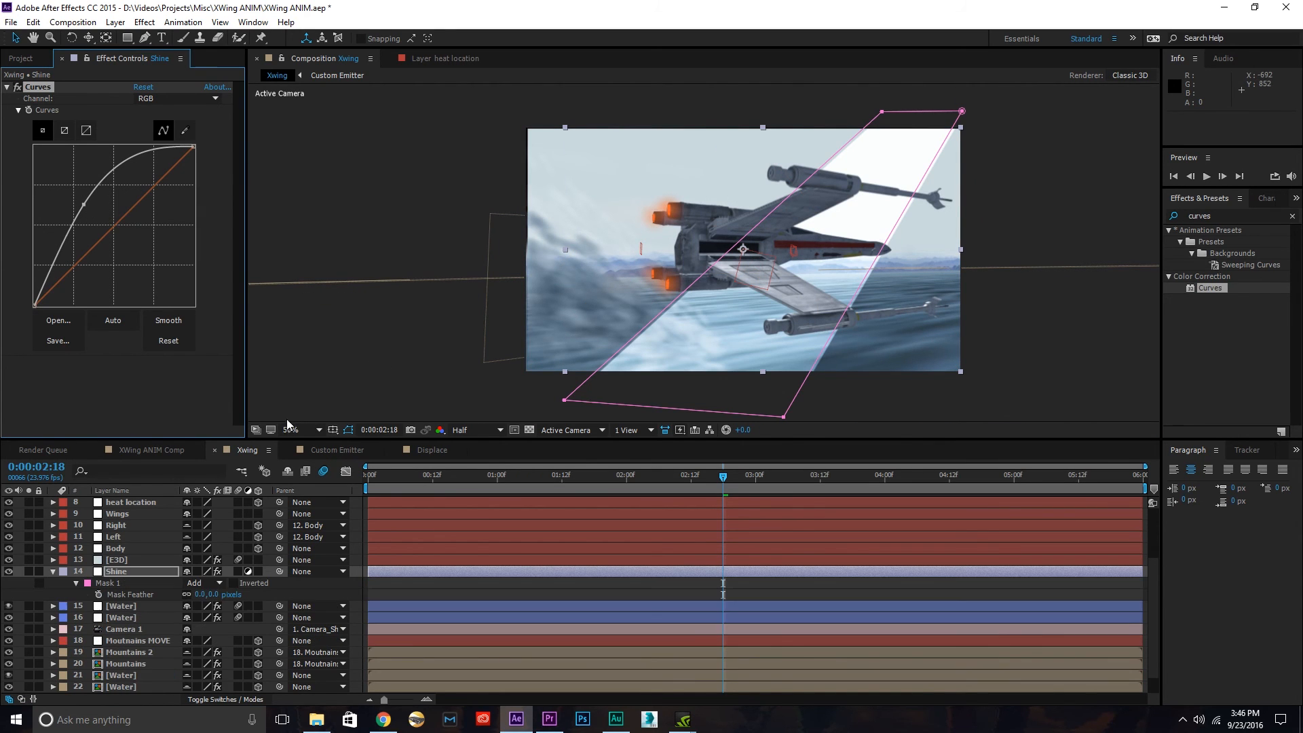
left_click(212, 594)
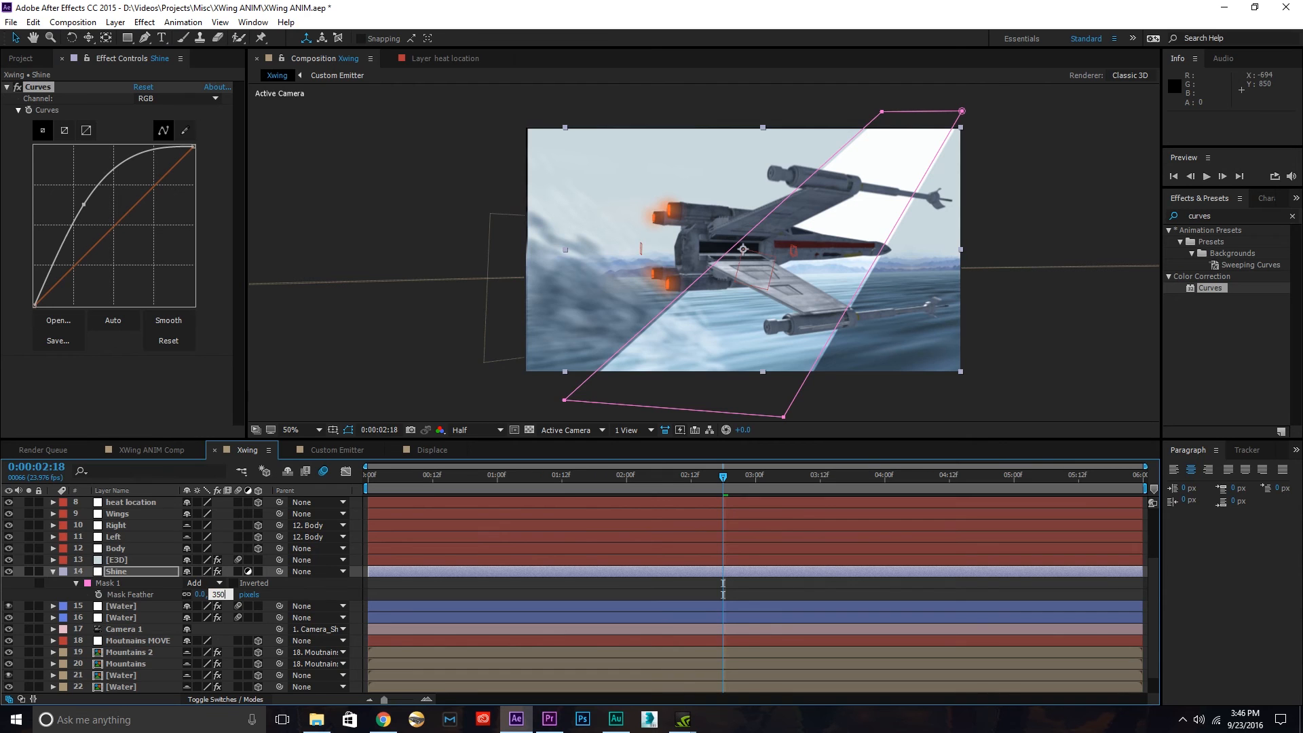
key("Return")
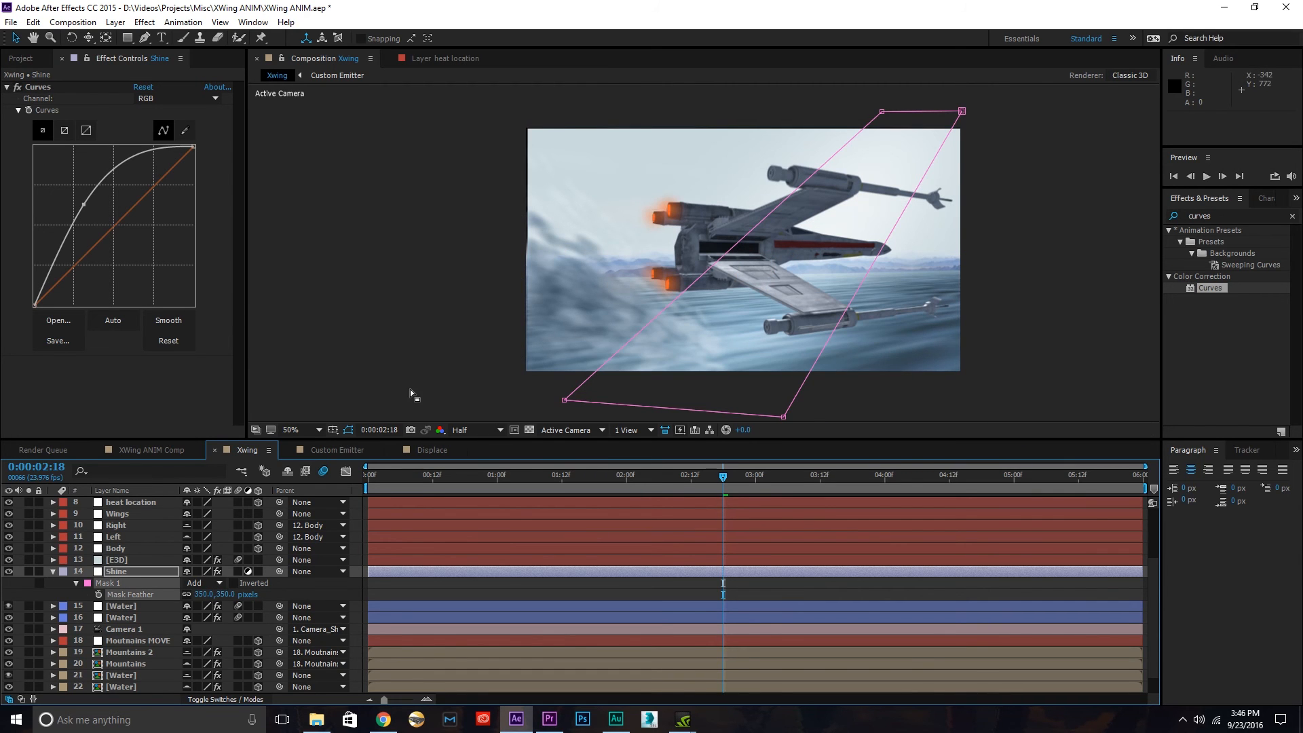
- Compare the shot with the Shine layer hidden and shown
left_click(485, 406)
left_click(1008, 381)
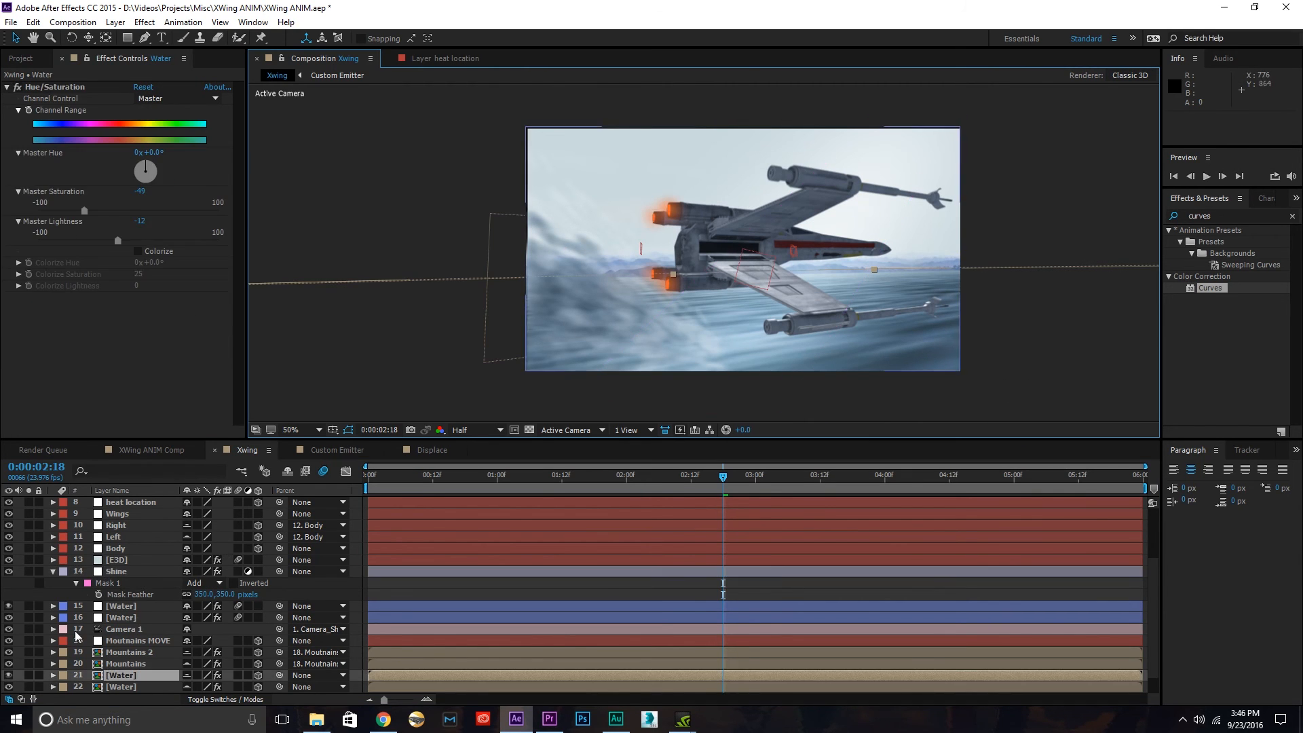
scroll(723, 275, "up", 1)
scroll(723, 276, "down", 1)
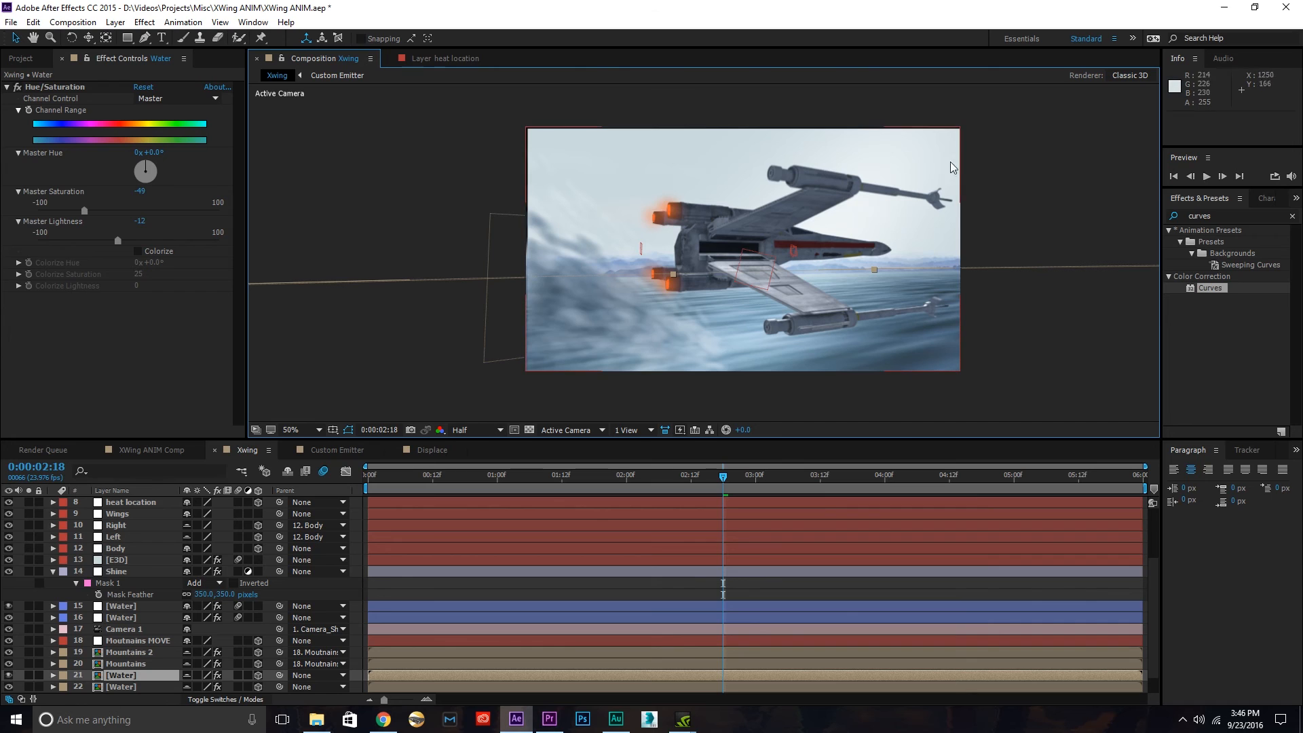
left_click(8, 571)
left_click(9, 571)
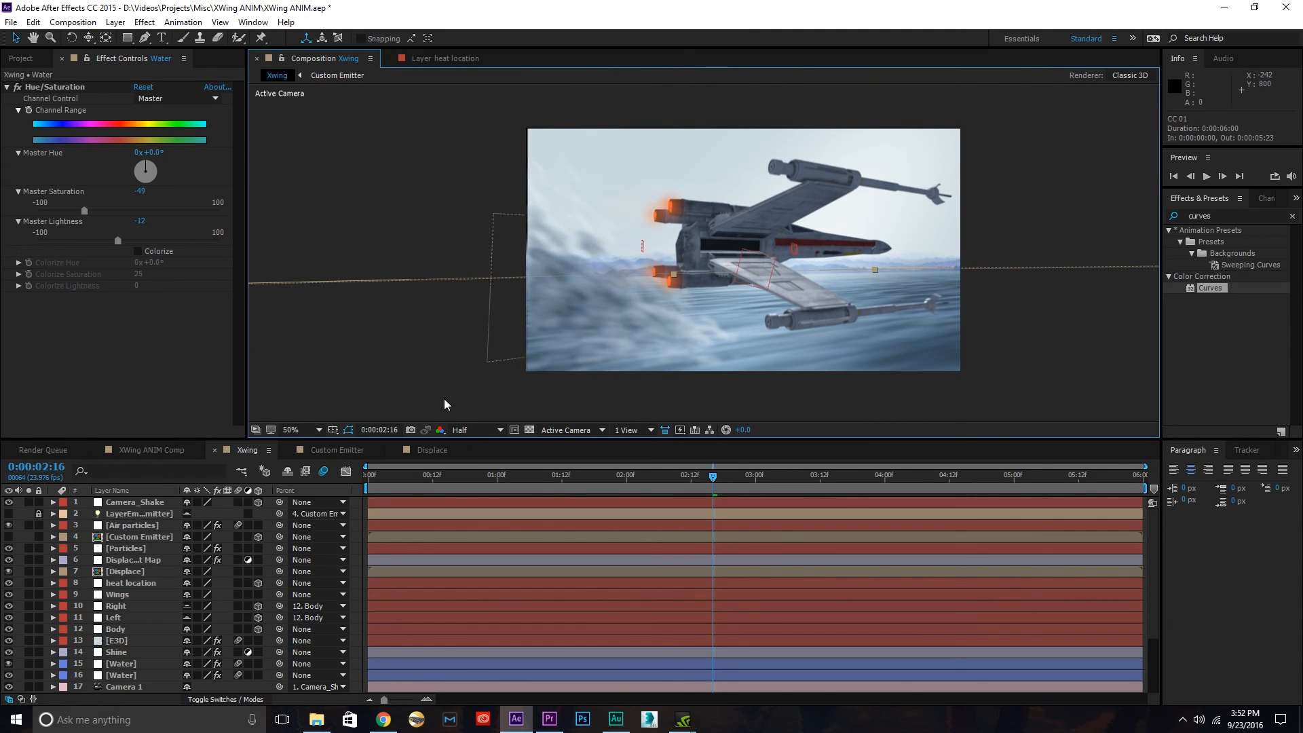
- Add an adjustment layer above all other layers and name it ColorGrade
left_click(115, 22)
mouse_move(135, 39)
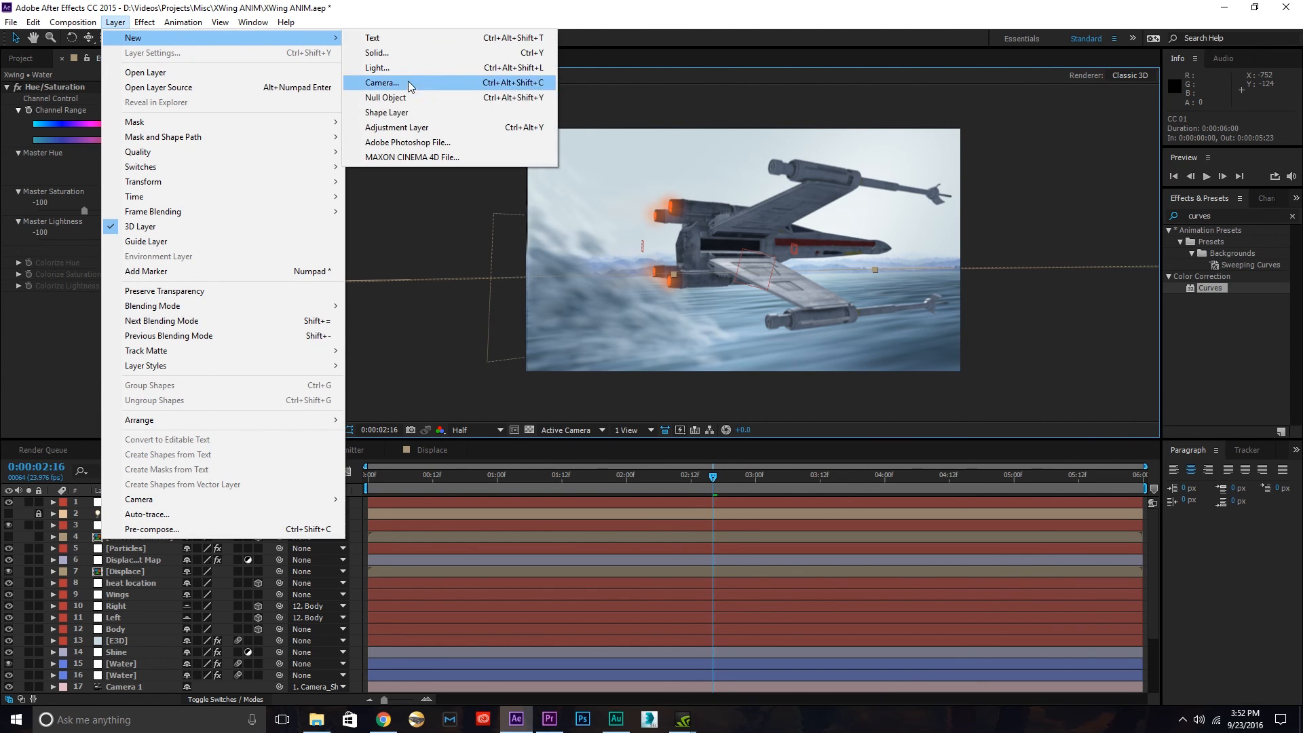
left_click(401, 127)
left_click_drag(129, 503, 133, 498)
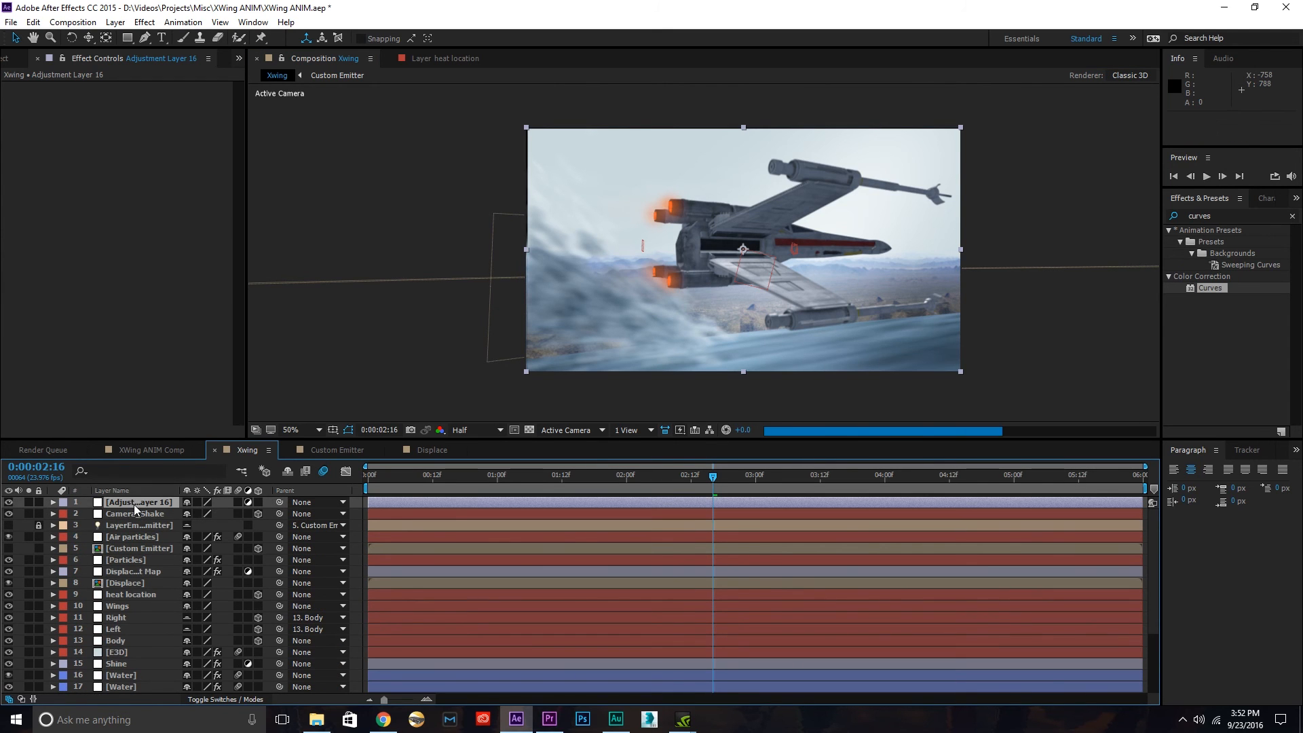
key("Return")
type("C")
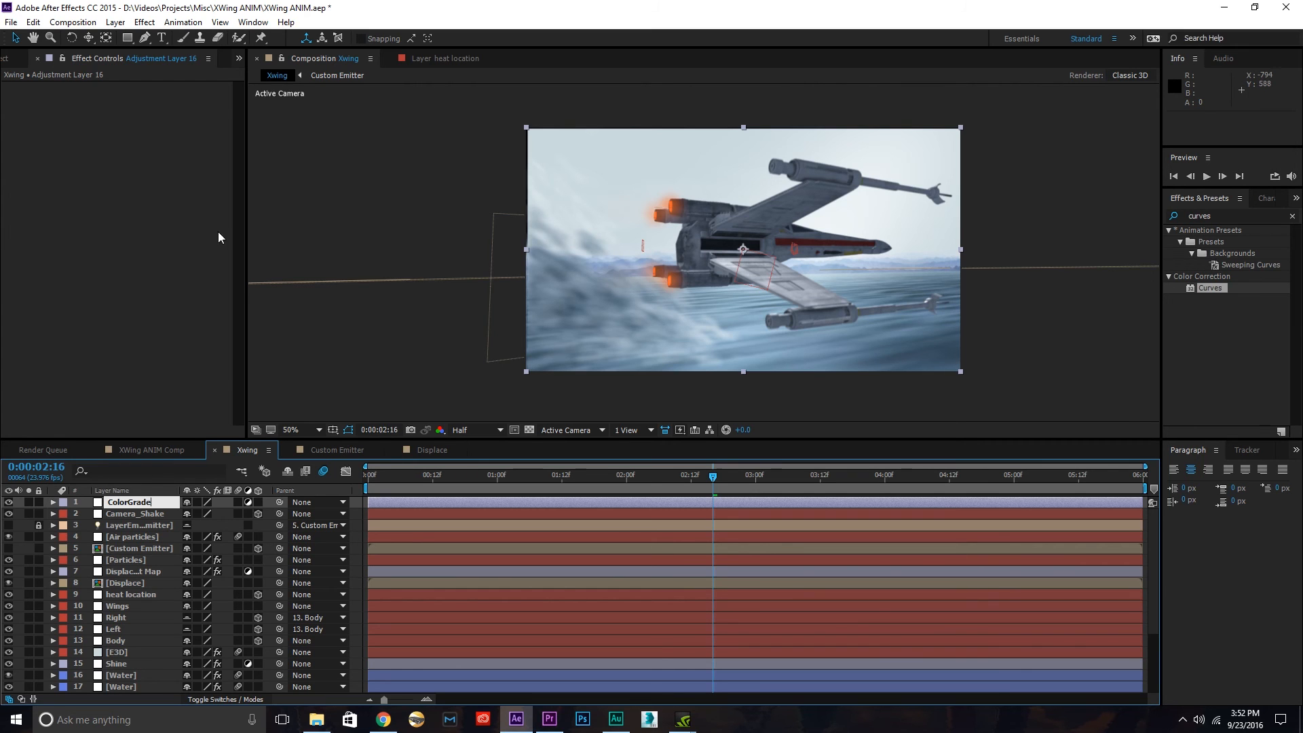
type("olorGrade")
key("Return")
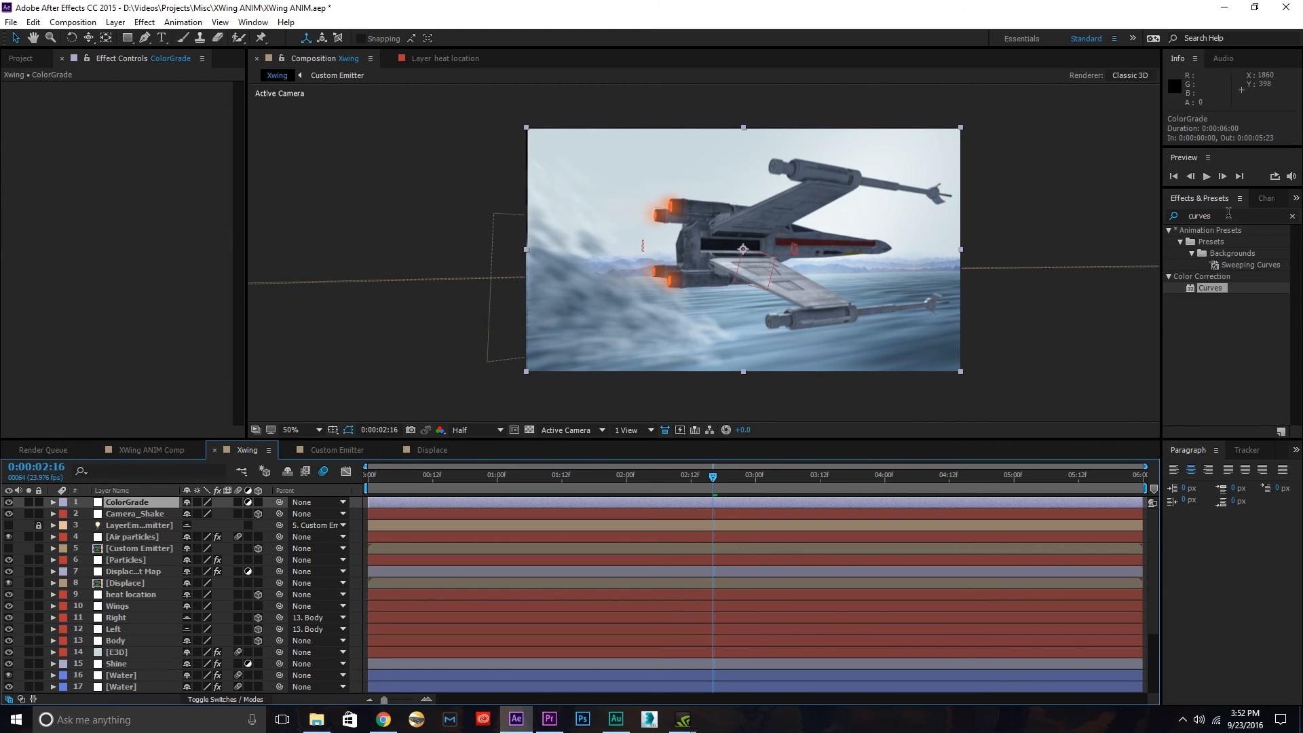
- Apply Levels to the ColorGrade layer with Input Black 14, Input White 233 and Gamma 0.87
left_click_drag(1228, 213, 1157, 222)
type("levels")
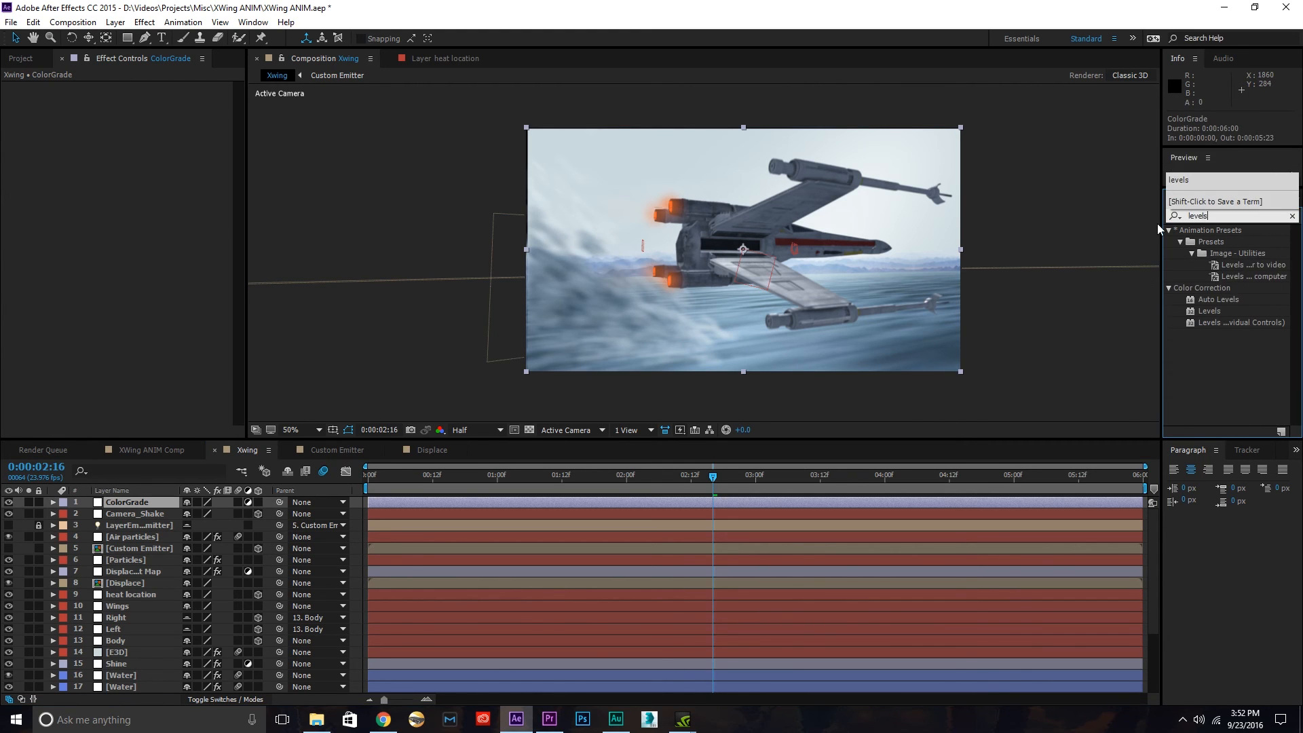
left_click_drag(1207, 311, 156, 502)
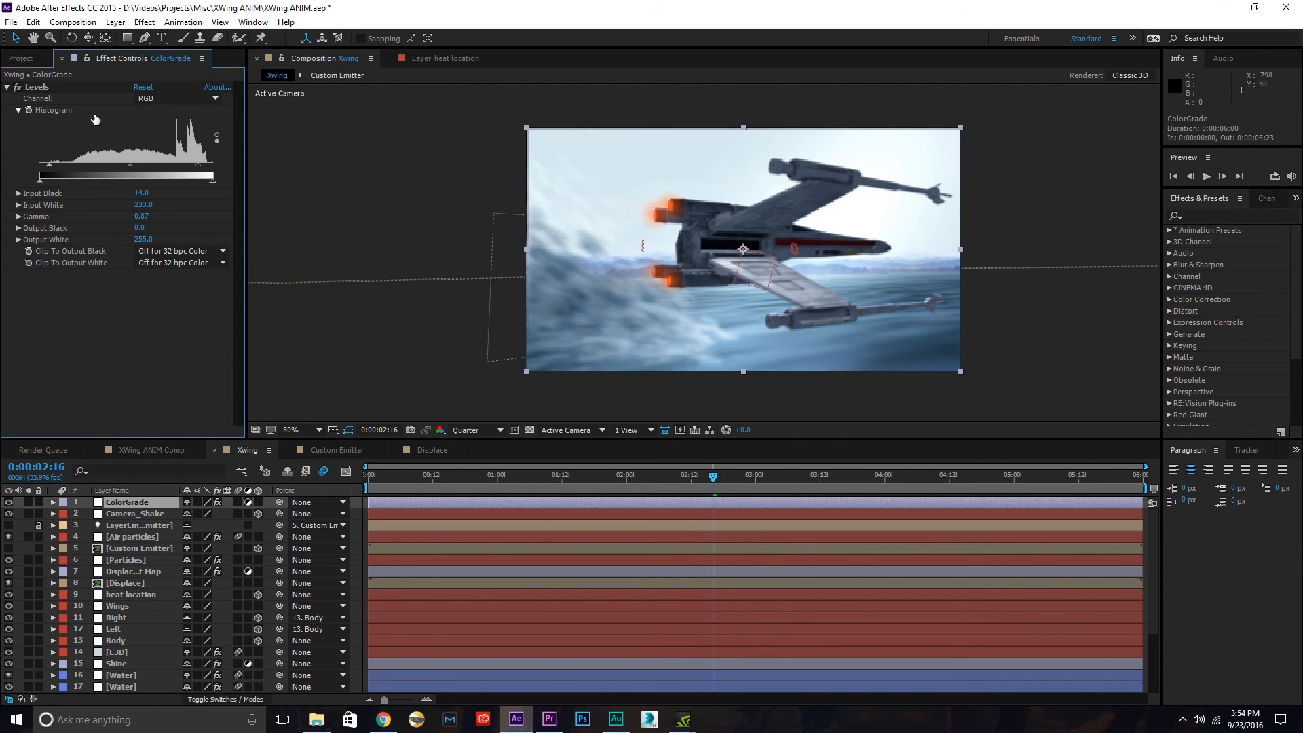
- Add a Curves effect below Levels on ColorGrade, lowering the upper part of the red curve and slightly raising the blue curve
left_click(1191, 216)
type("curves")
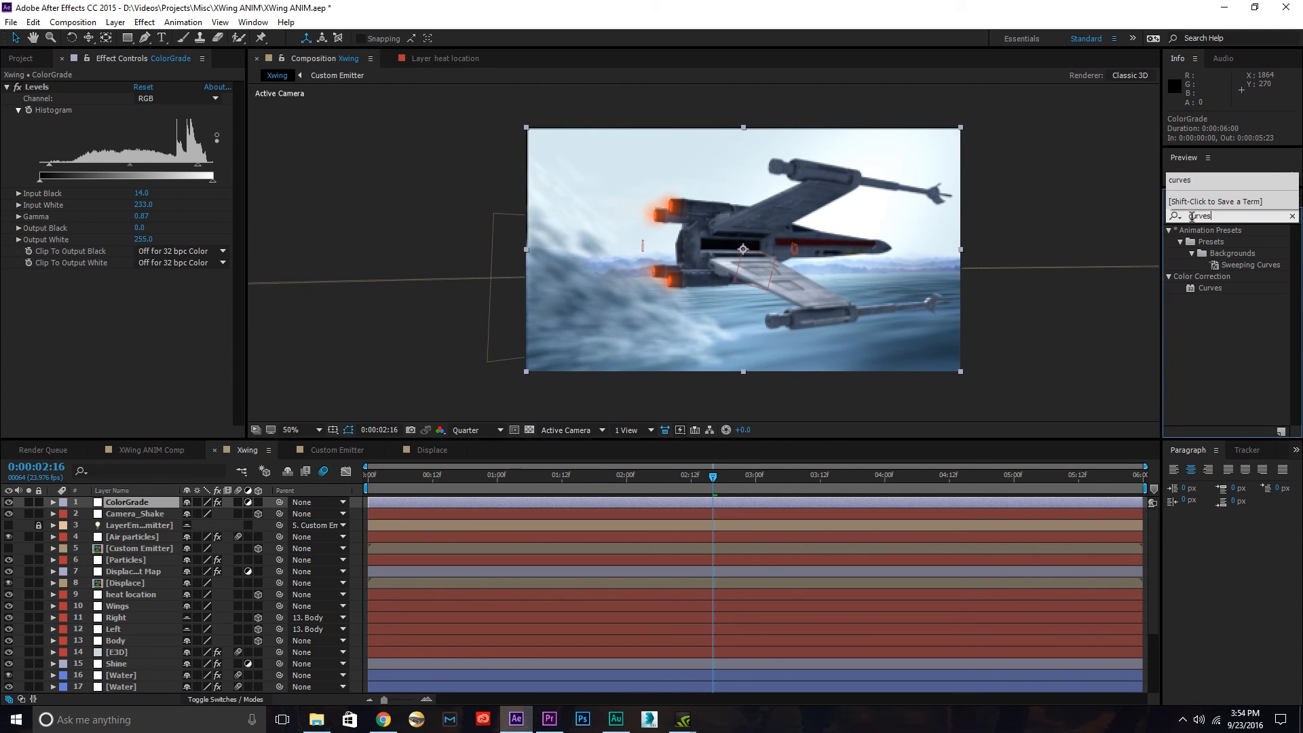
left_click_drag(1205, 289, 156, 285)
left_click(175, 179)
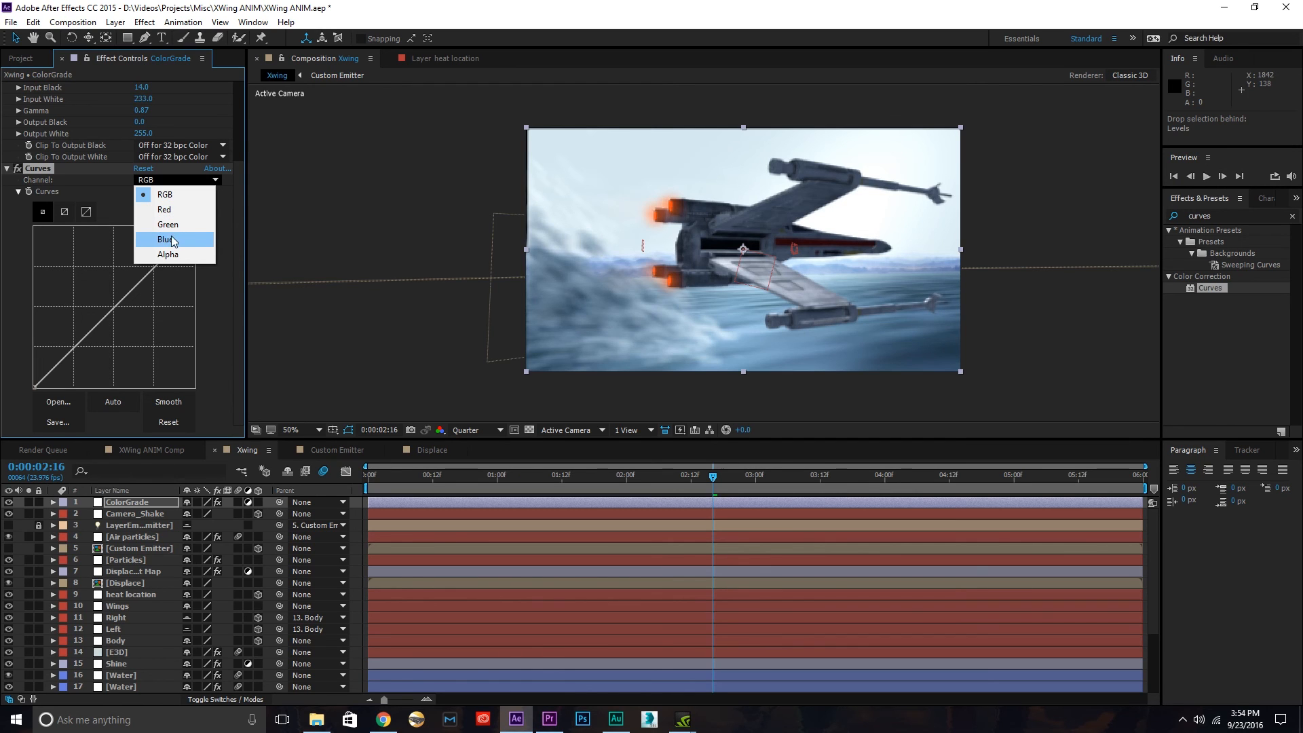
left_click(171, 239)
left_click(154, 180)
left_click(163, 209)
left_click(115, 312)
left_click_drag(157, 267, 148, 264)
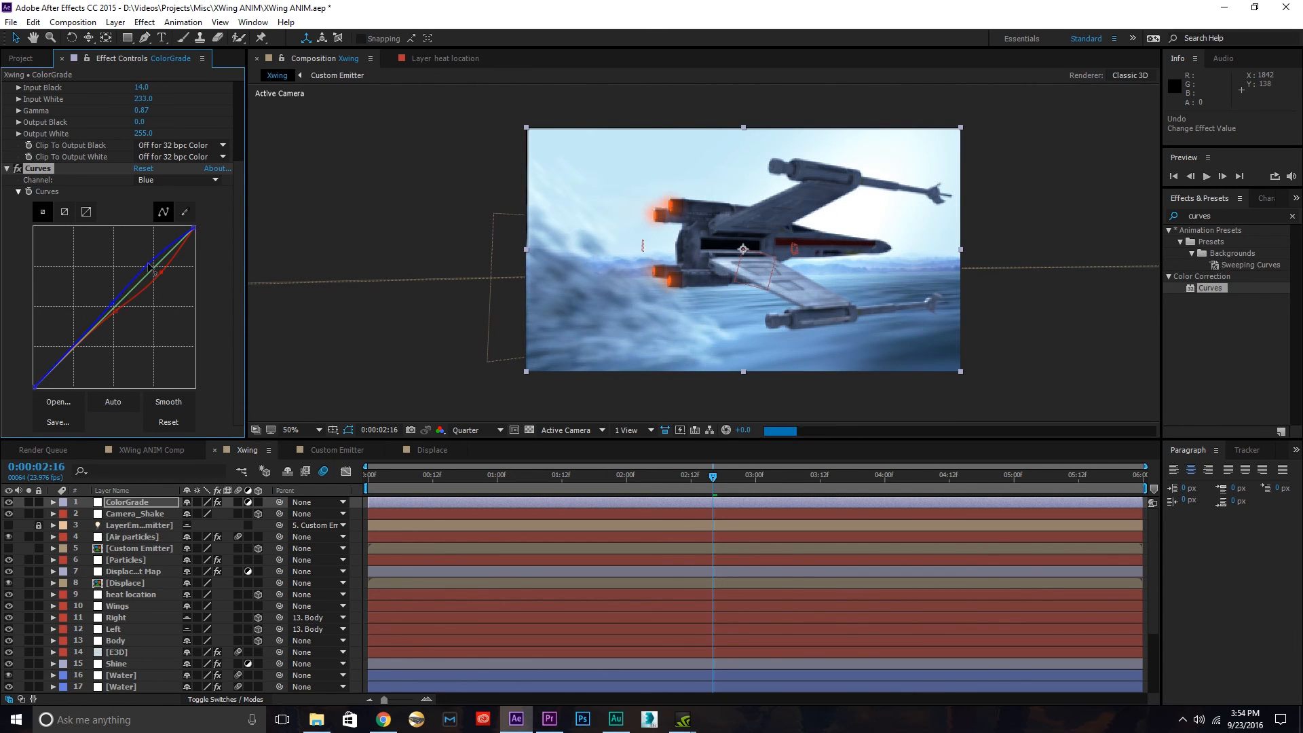
- Add a Hue/Saturation effect below Curves on the ColorGrade layer
left_click(1233, 215)
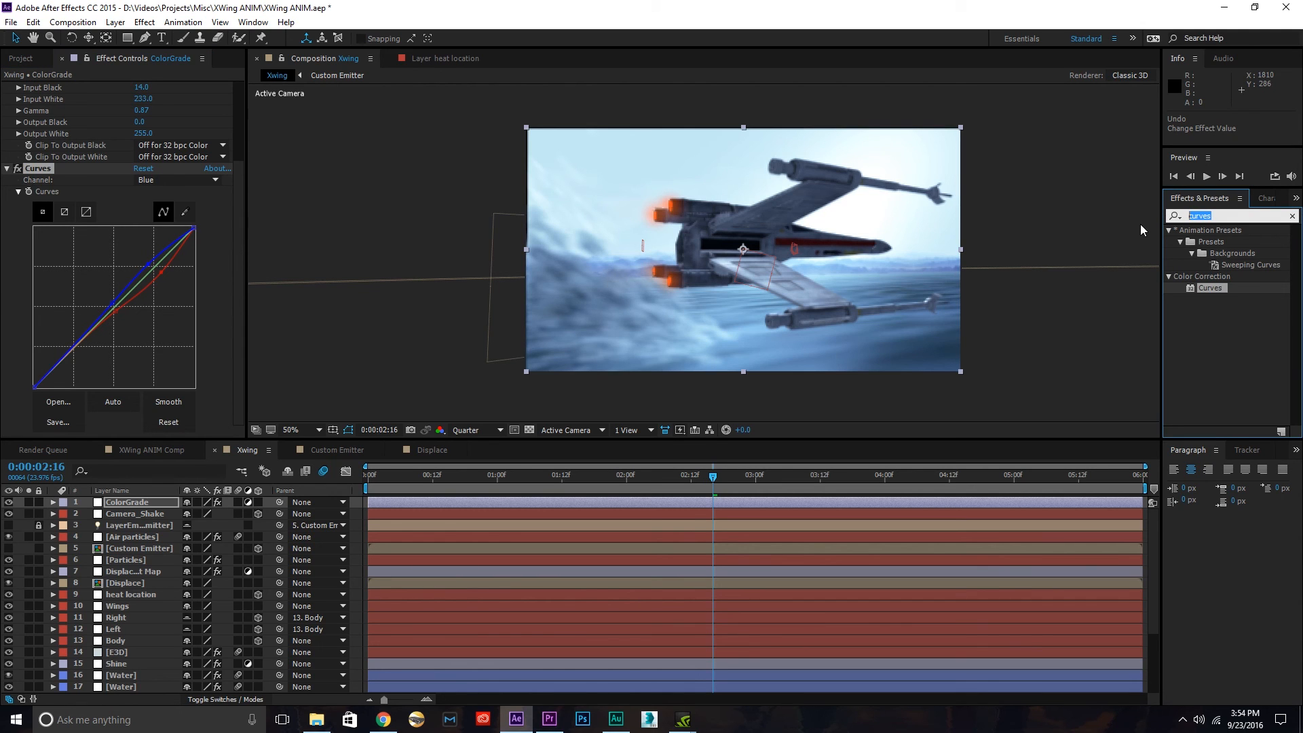
type("hue")
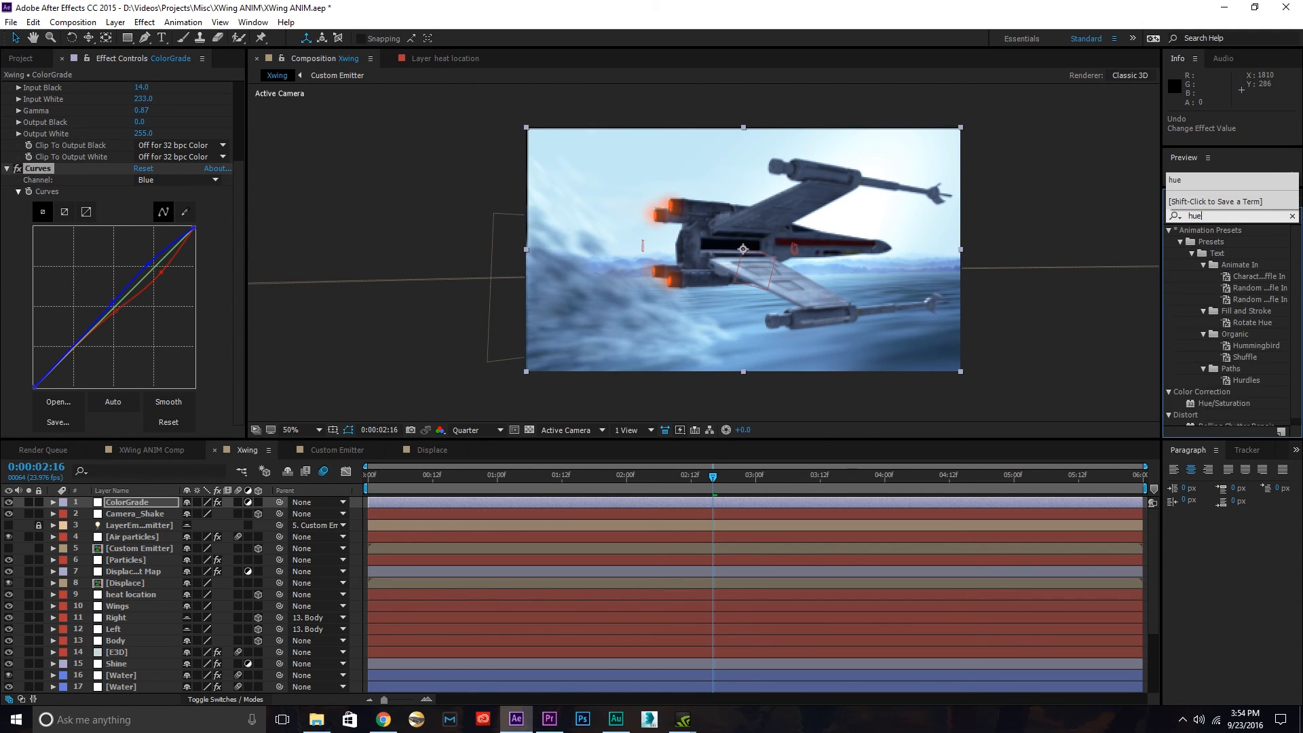
left_click_drag(1209, 300, 123, 365)
- Adjust the Reds channel in Hue/Saturation to hue -4°, saturation -5 and lightness 16
left_click(183, 244)
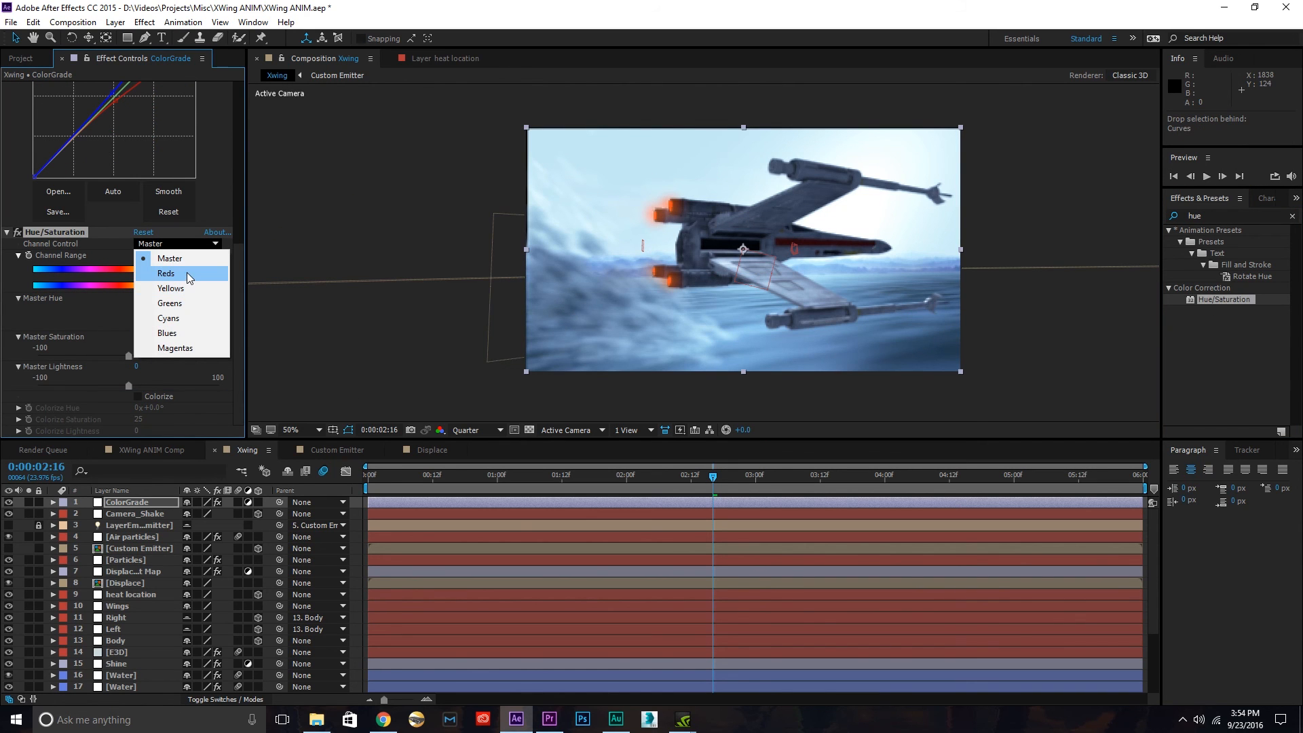
left_click(185, 274)
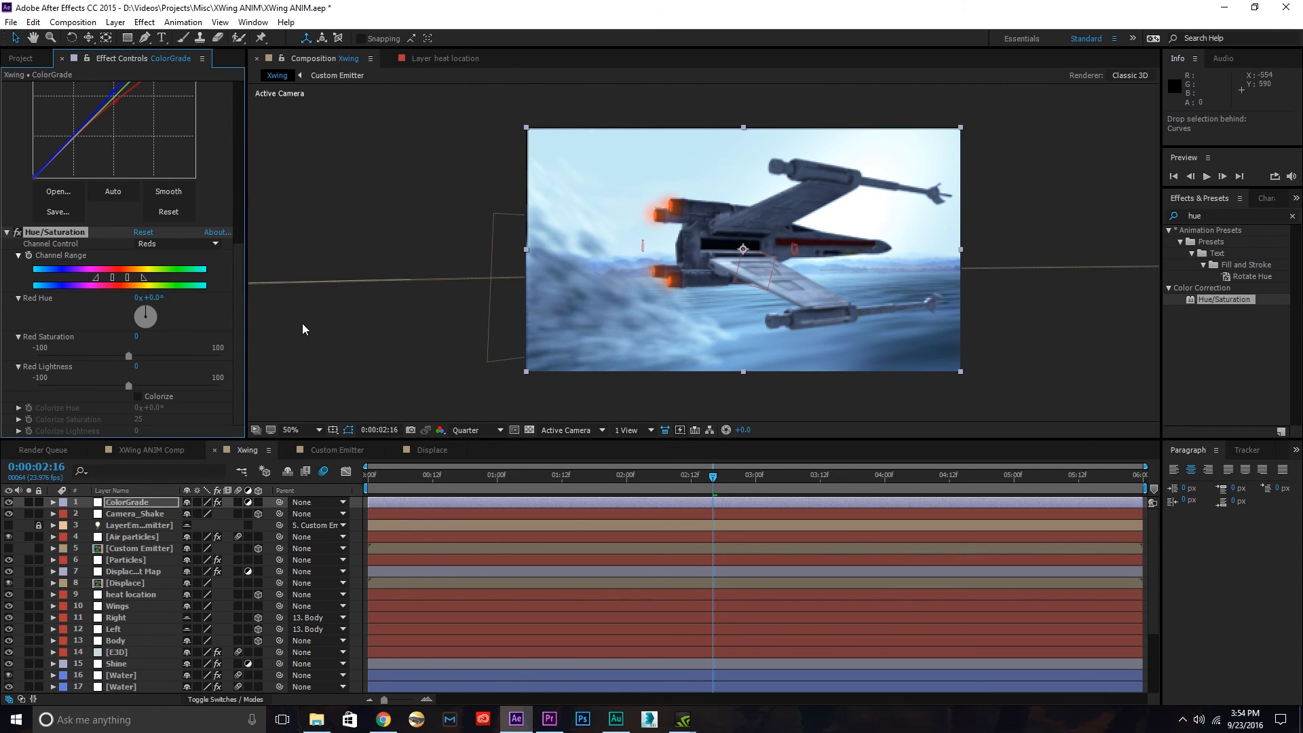
left_click(154, 297)
type("4")
key("Return")
type("-4")
key("Return")
left_click_drag(128, 387, 143, 386)
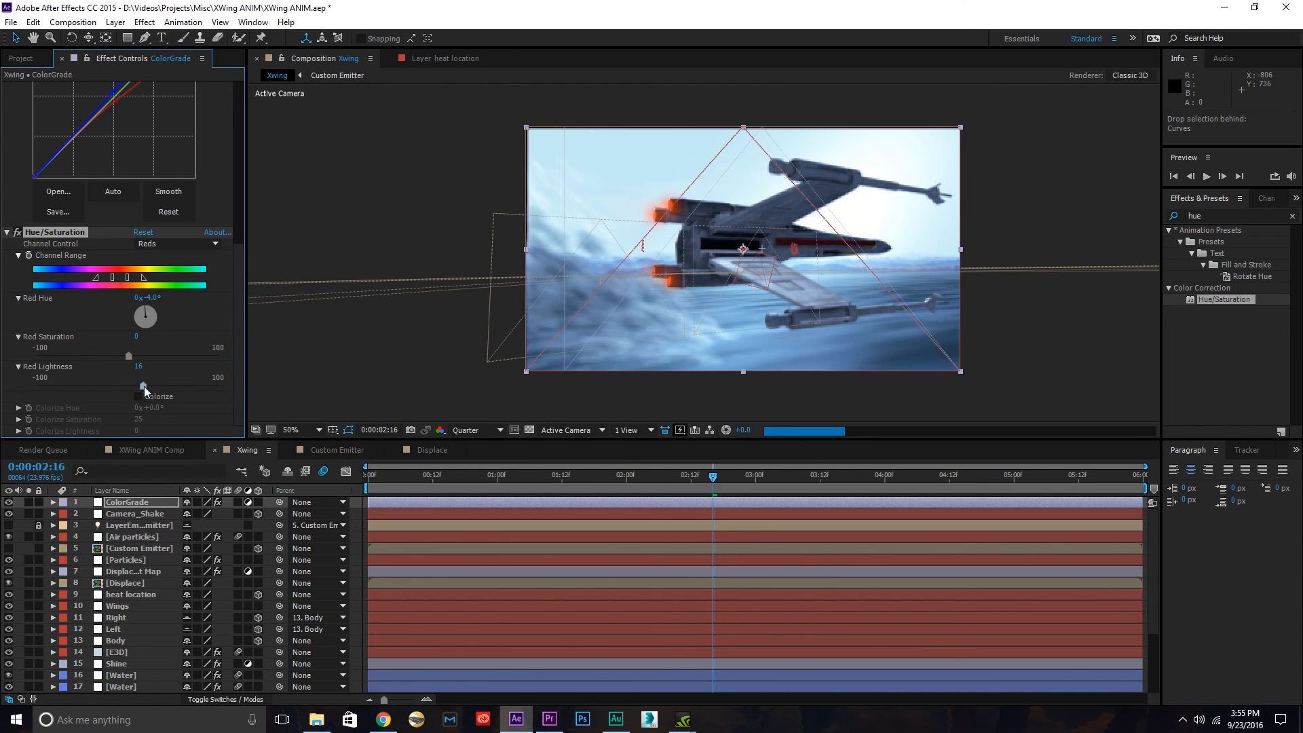
left_click_drag(129, 355, 126, 360)
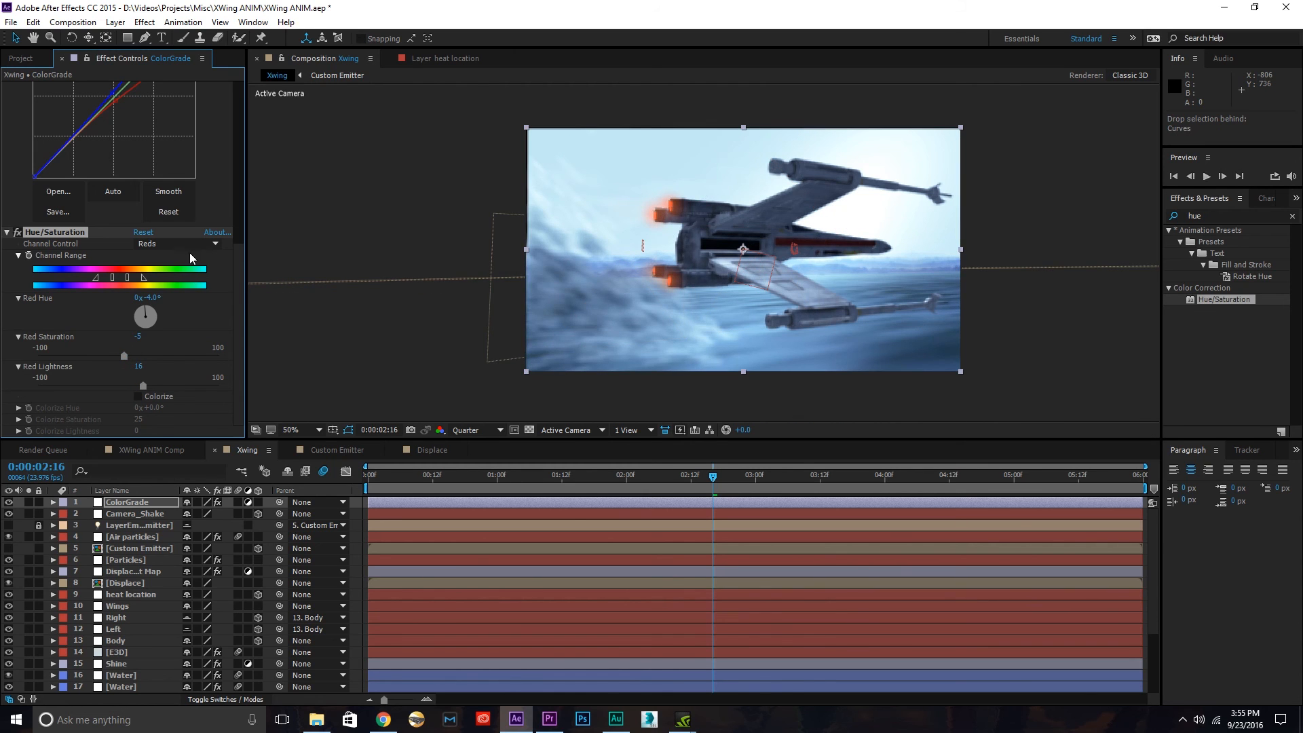
- Lower the Master Saturation to -16 and set the composition's preview resolution to Full
left_click(157, 242)
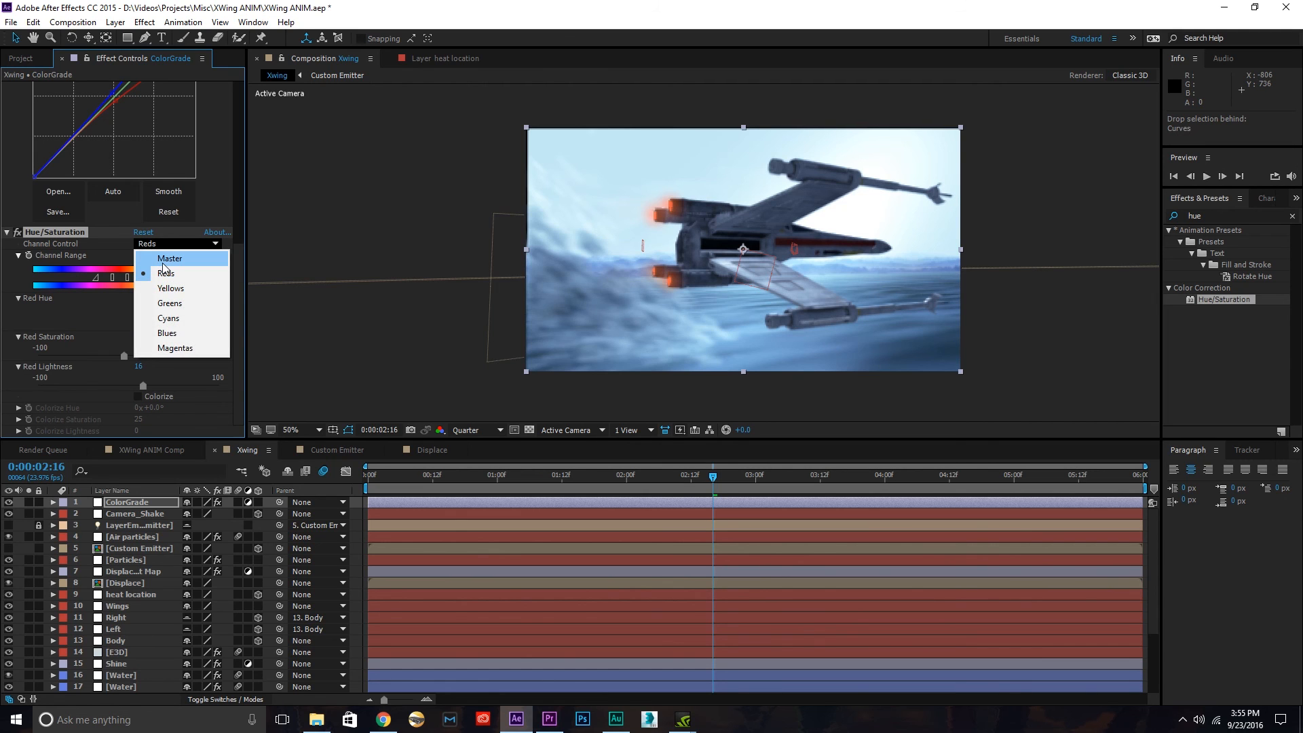
left_click(163, 262)
left_click_drag(129, 358, 115, 359)
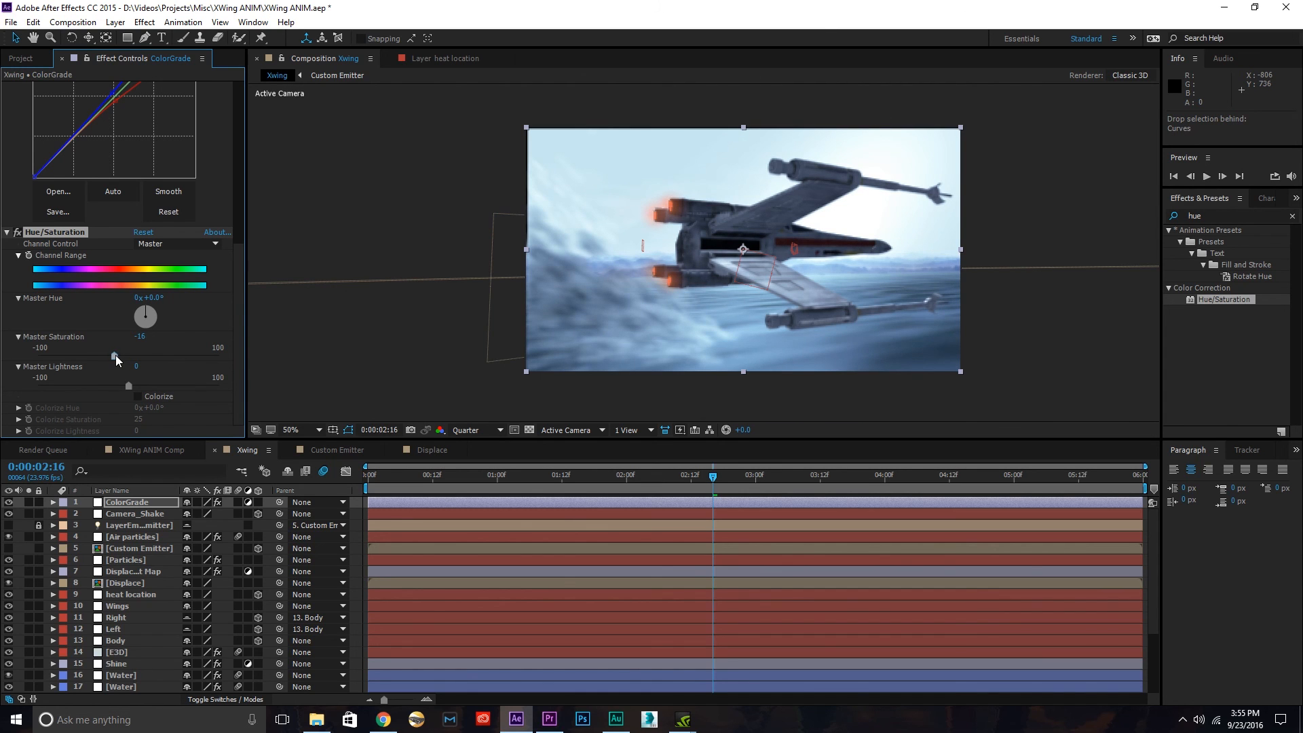
left_click(475, 429)
left_click(494, 462)
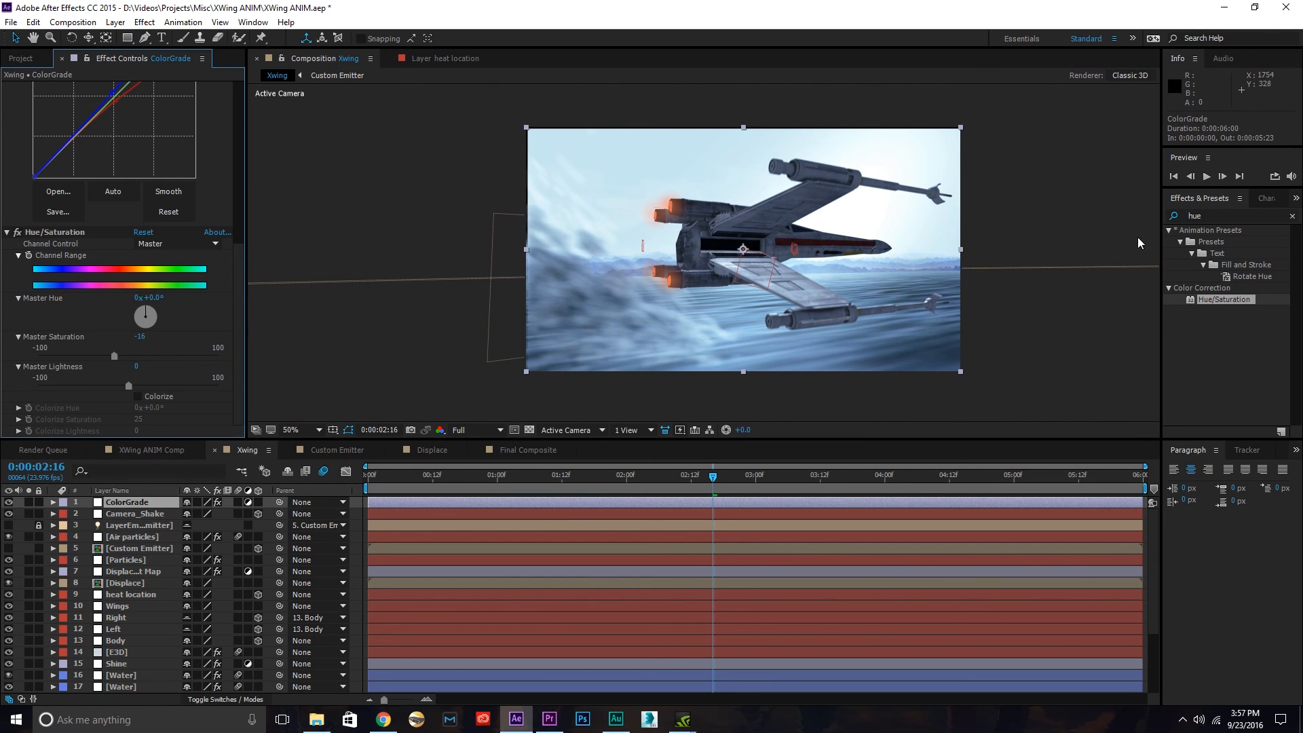
- Add Brightness & Contrast below Hue/Saturation on ColorGrade, with Brightness and Contrast both set to 25
left_click(1207, 214)
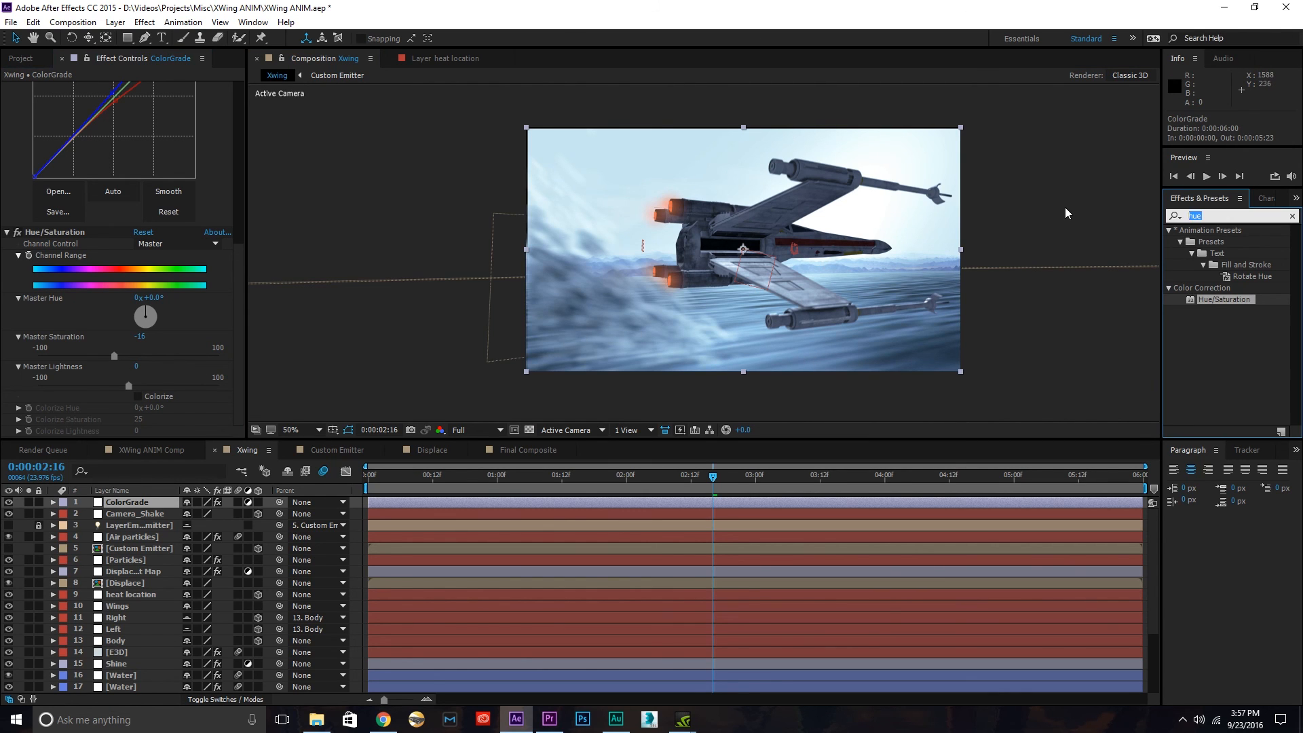
type("brightn")
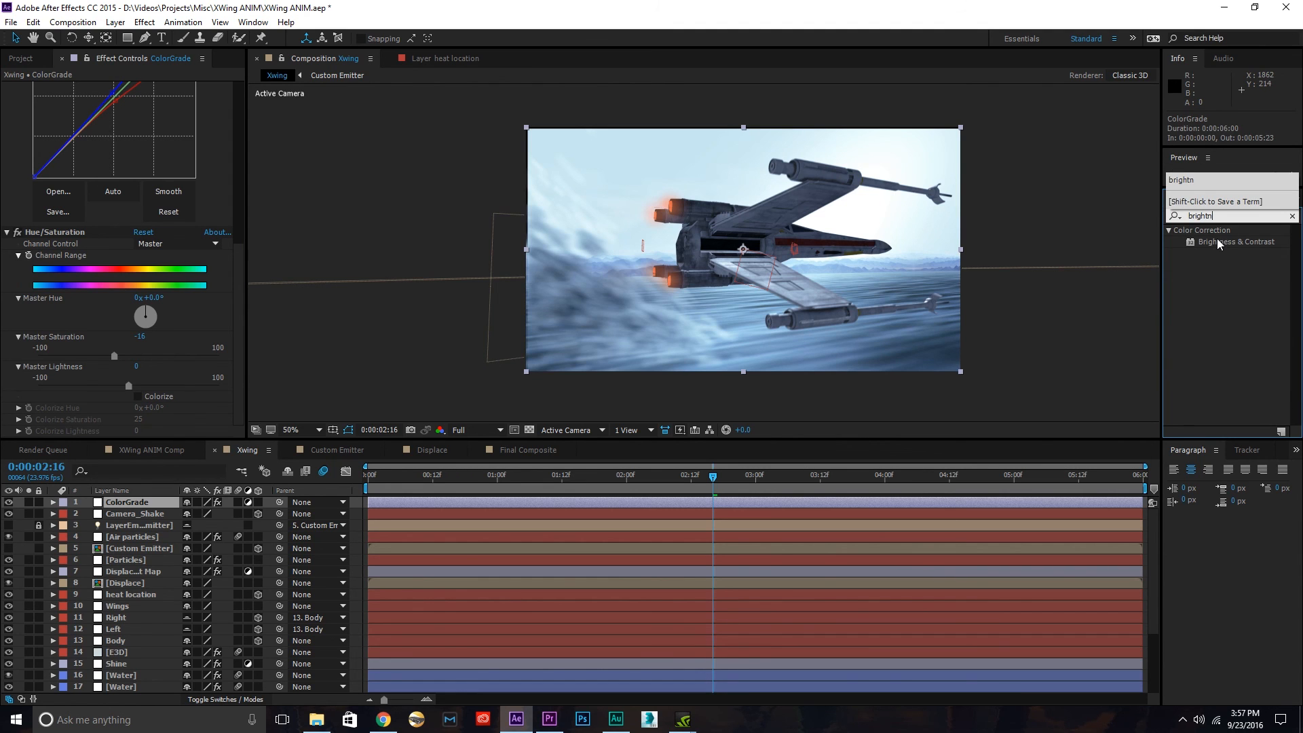
left_click_drag(1223, 242, 238, 410)
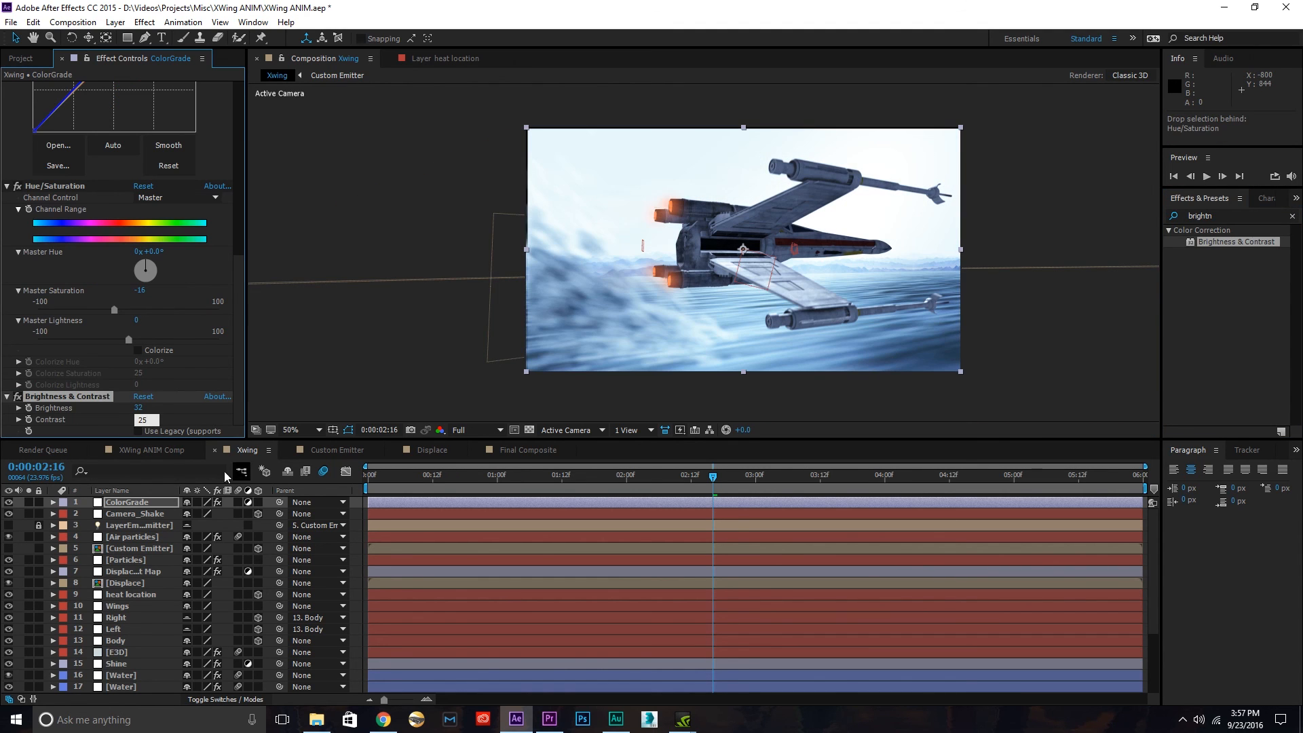
left_click(139, 408)
type("25")
key("Return")
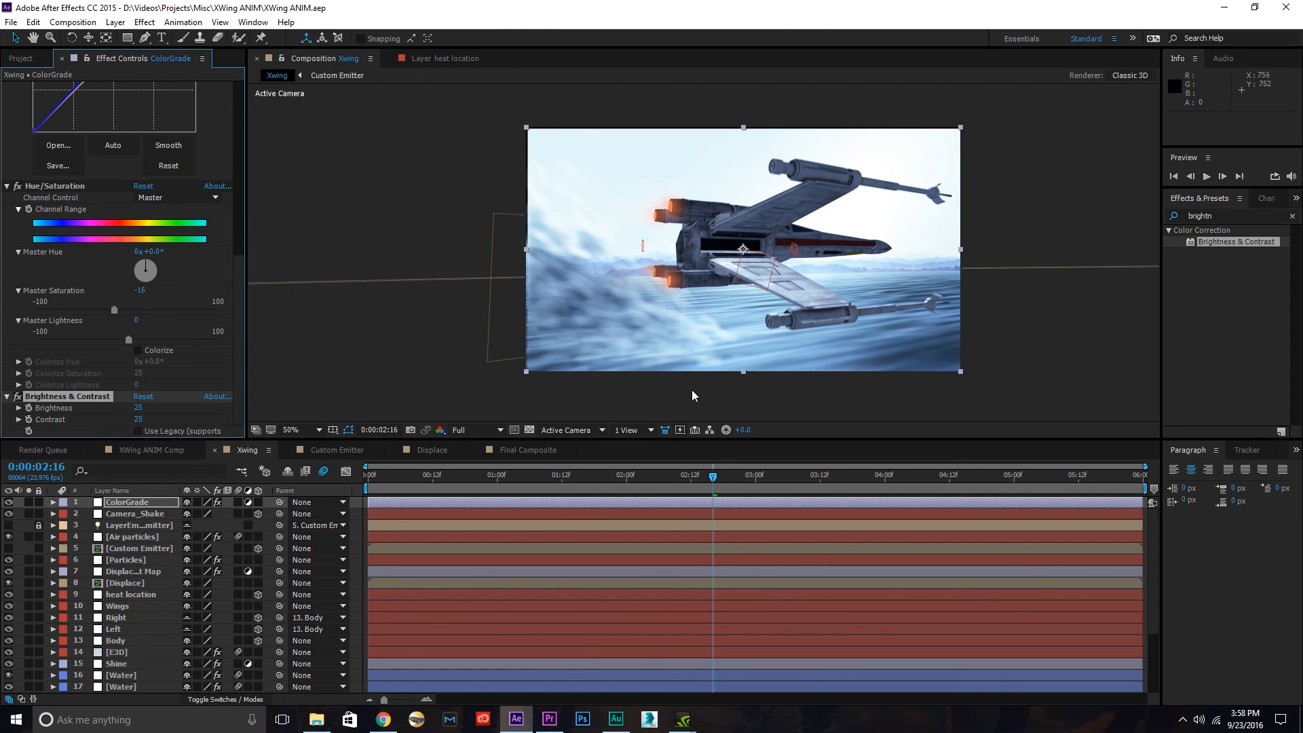
- Pre-compose all layers of the Xwing composition as XwingAnimationComp2, moving all attributes into the new composition
left_click(125, 502)
scroll(129, 597, "down", 3)
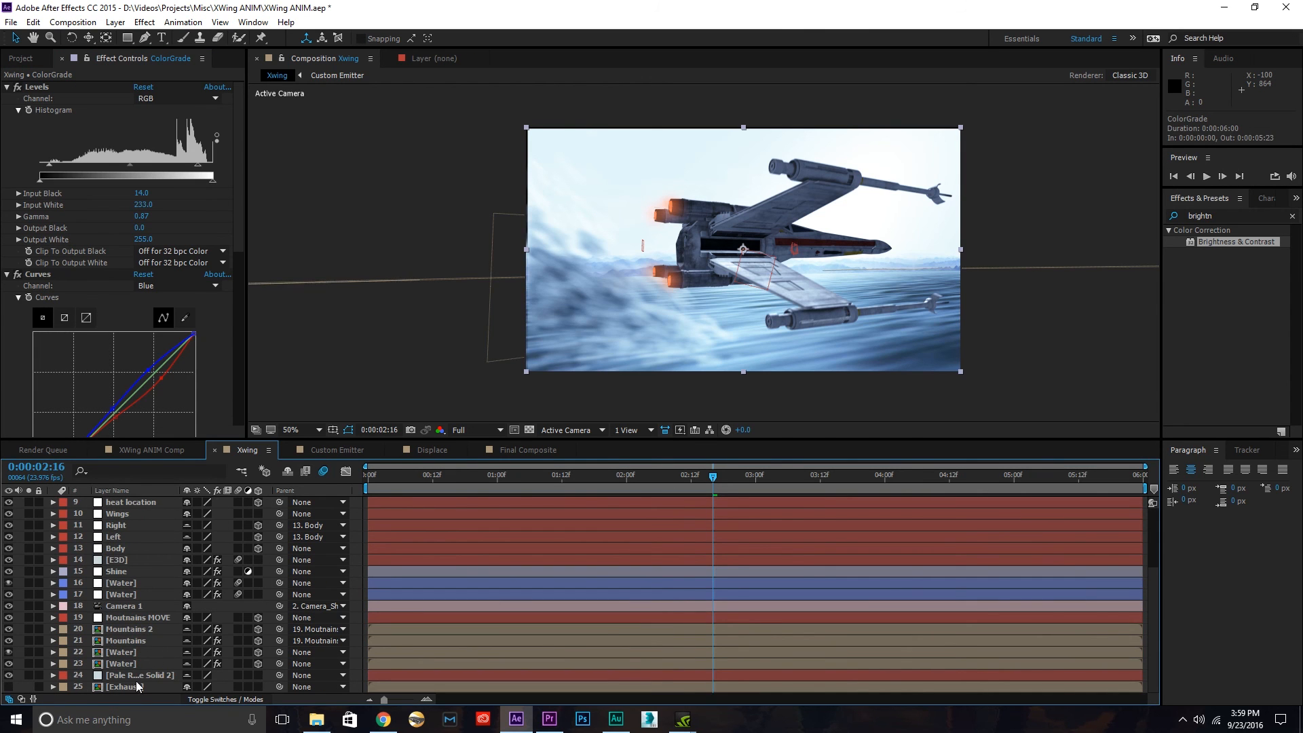
key("ctrl+a")
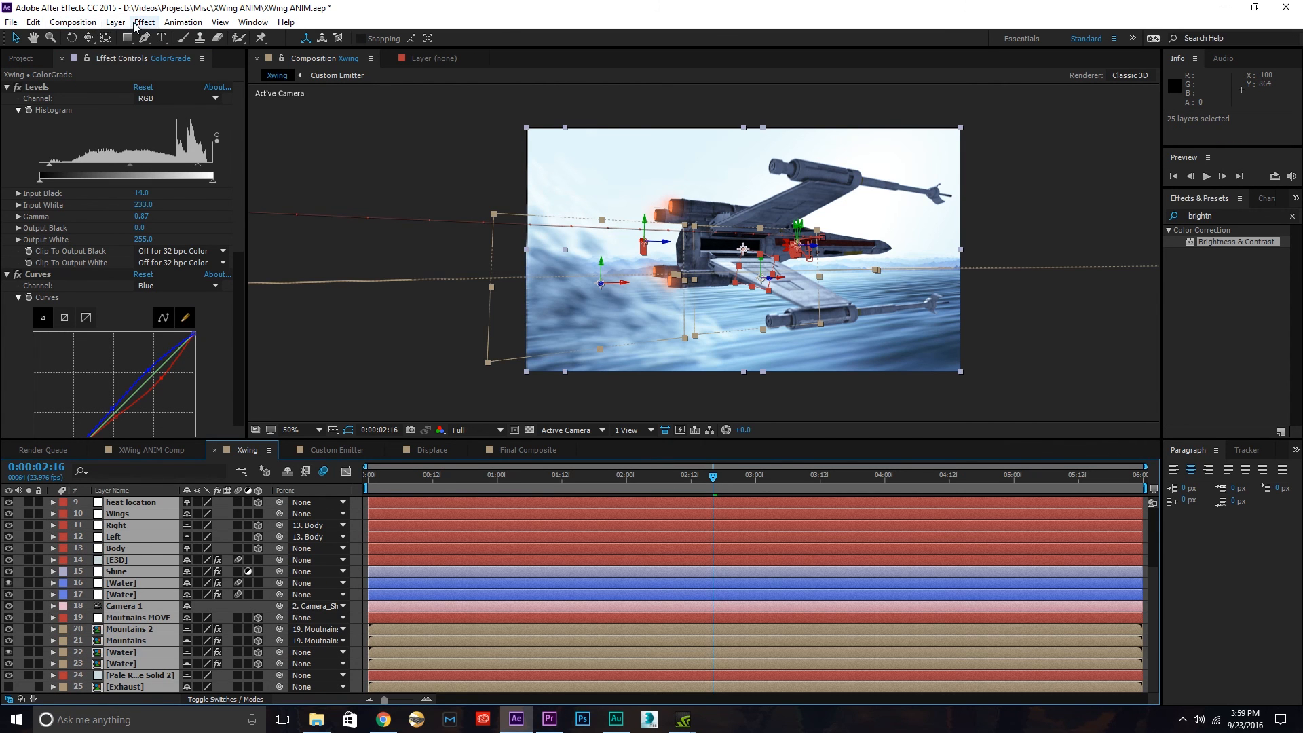
left_click(115, 22)
left_click(149, 533)
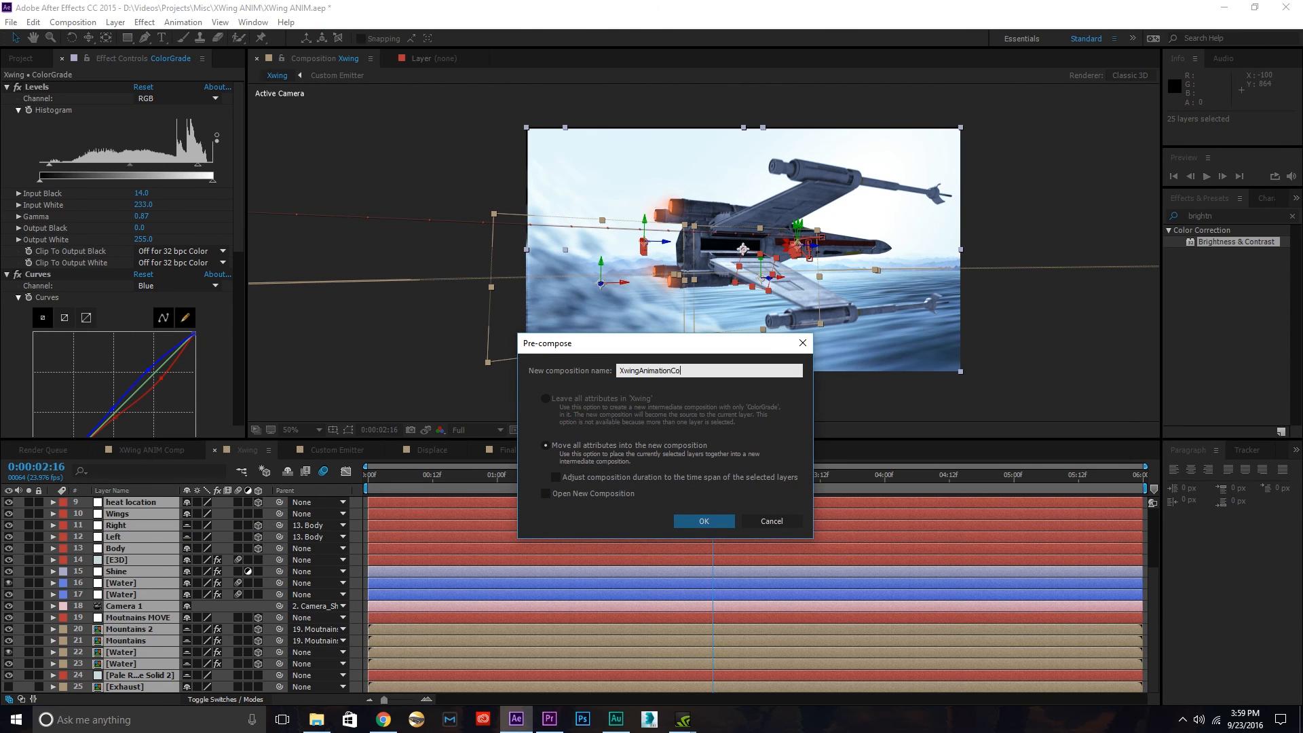
key("Return")
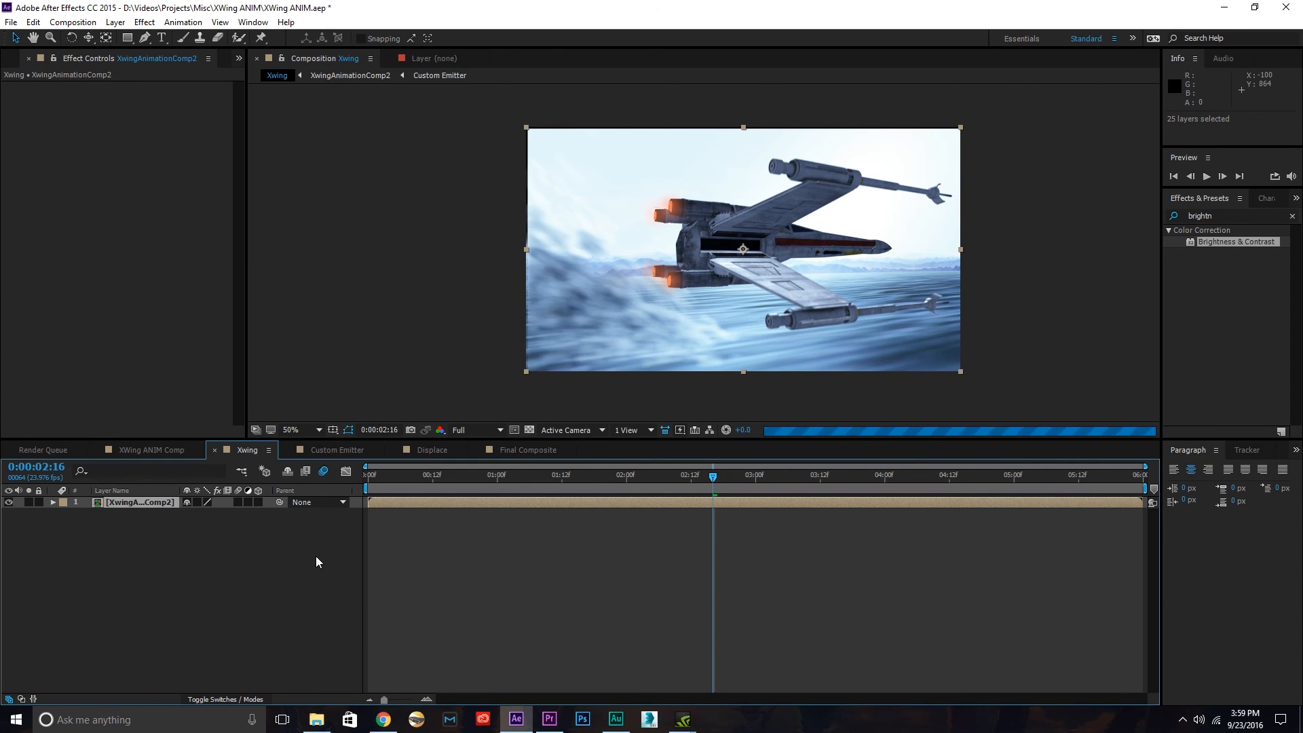
- Scale the XwingAnimationComp2 layer to 102%
left_click(194, 546)
left_click(148, 503)
key("s")
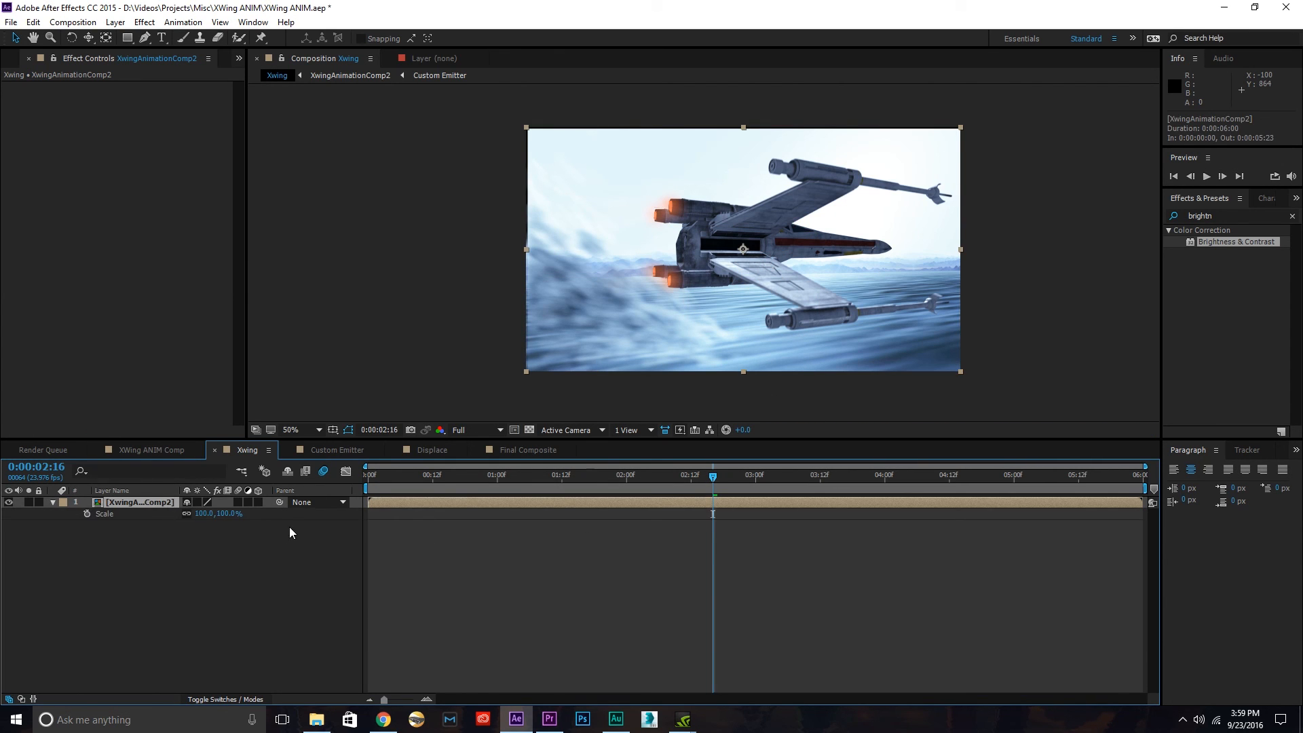
type("102")
key("Return")
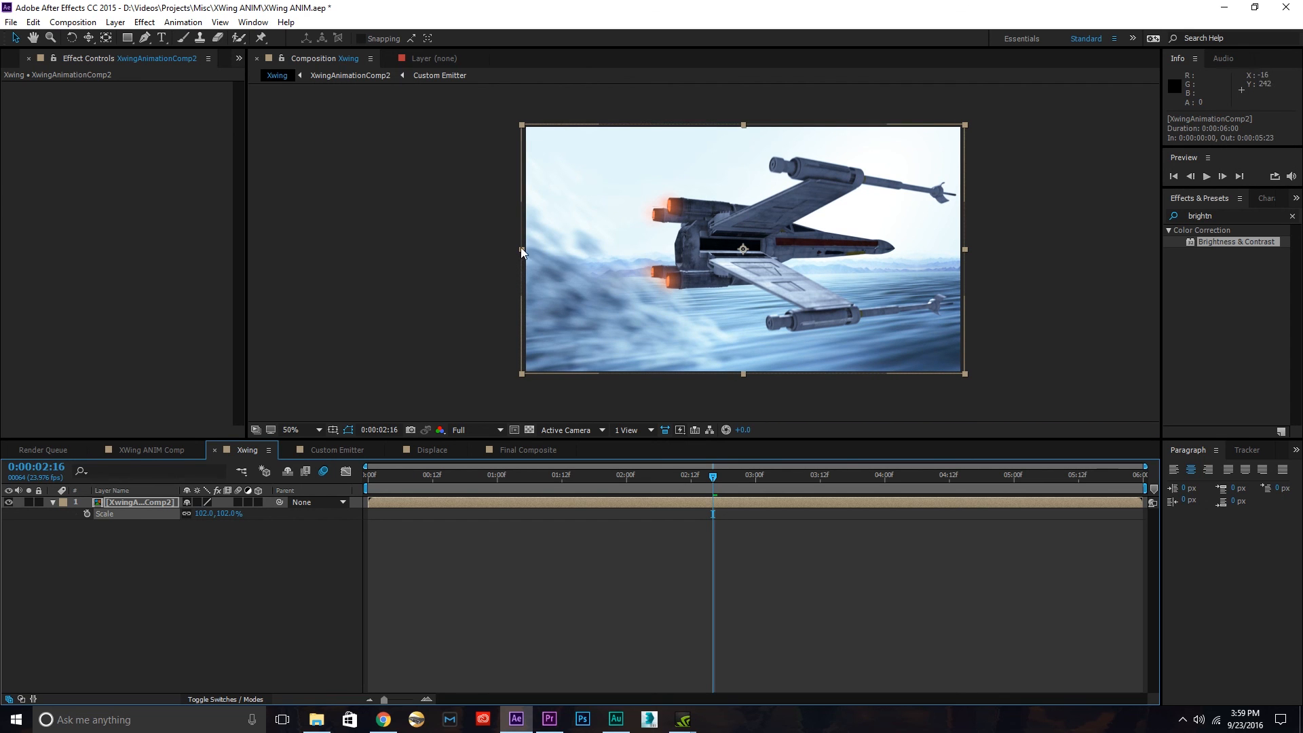
- Add a black 1280 x 720 px solid above the XwingAnimationComp2 layer
left_click(232, 561)
key("ctrl+y")
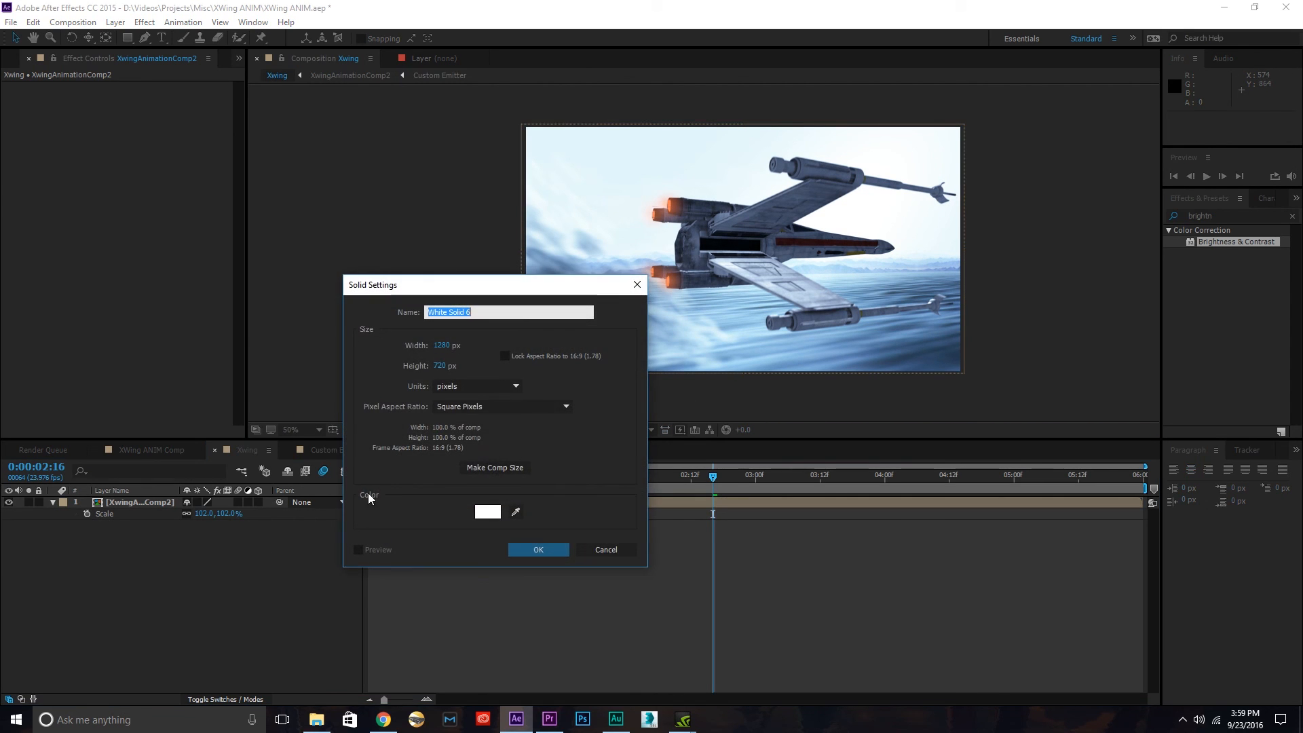
left_click(487, 512)
type("000000")
left_click(430, 344)
left_click(538, 549)
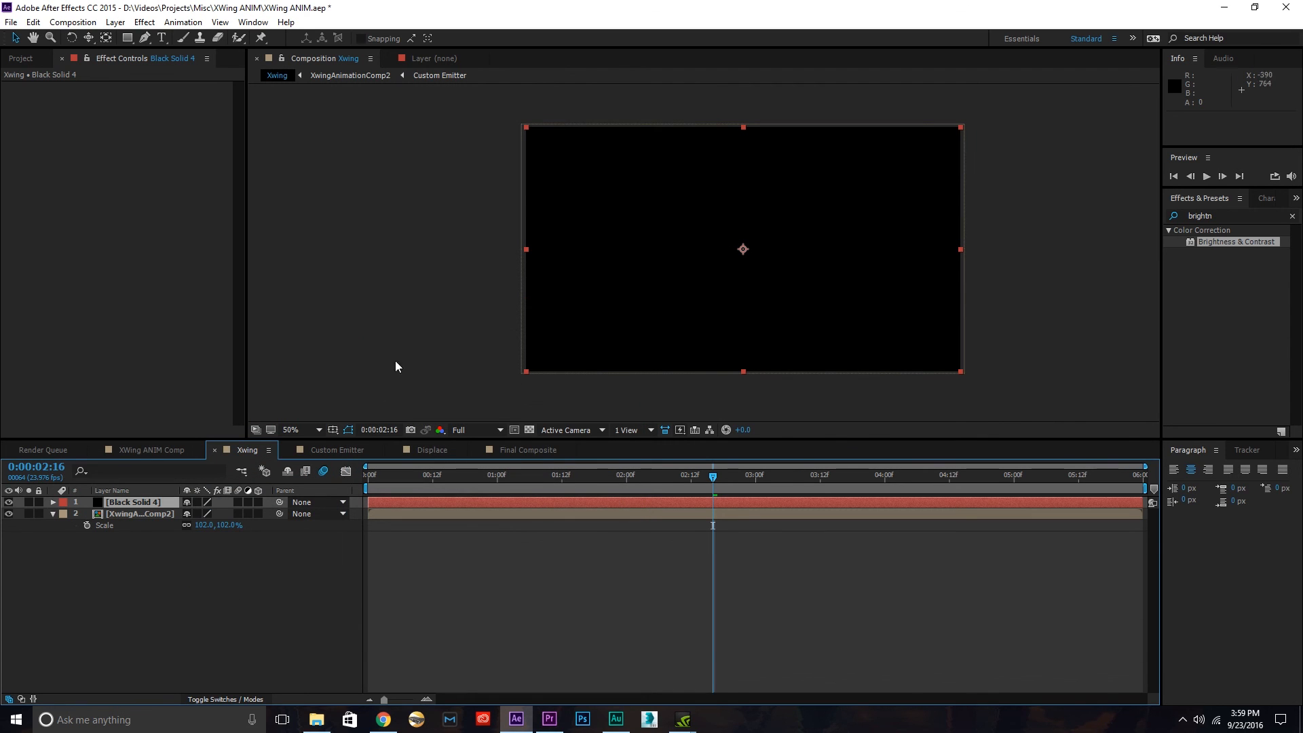
- Draw a rectangular mask about 1378 x 542 px across the middle of the black solid and set its mode to Subtract
left_click(126, 38)
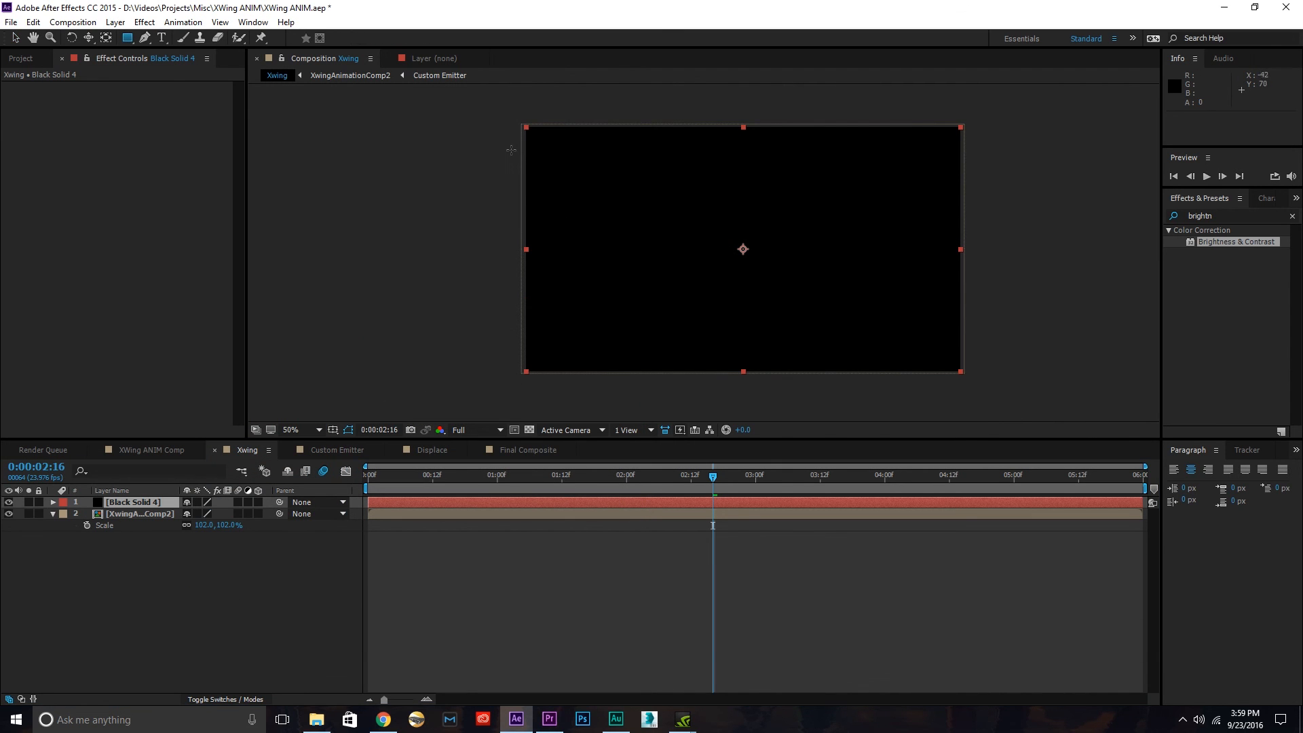
left_click_drag(509, 155, 976, 338)
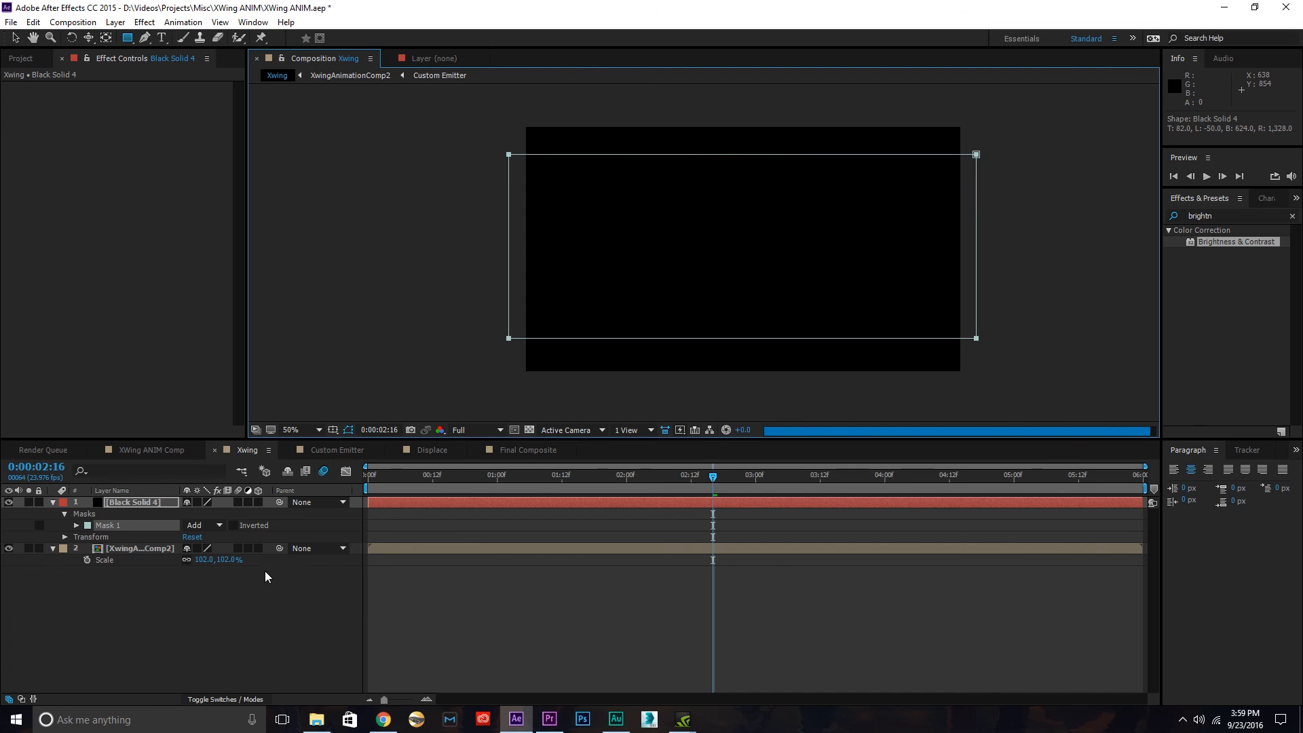
left_click(252, 700)
left_click(203, 525)
left_click(242, 568)
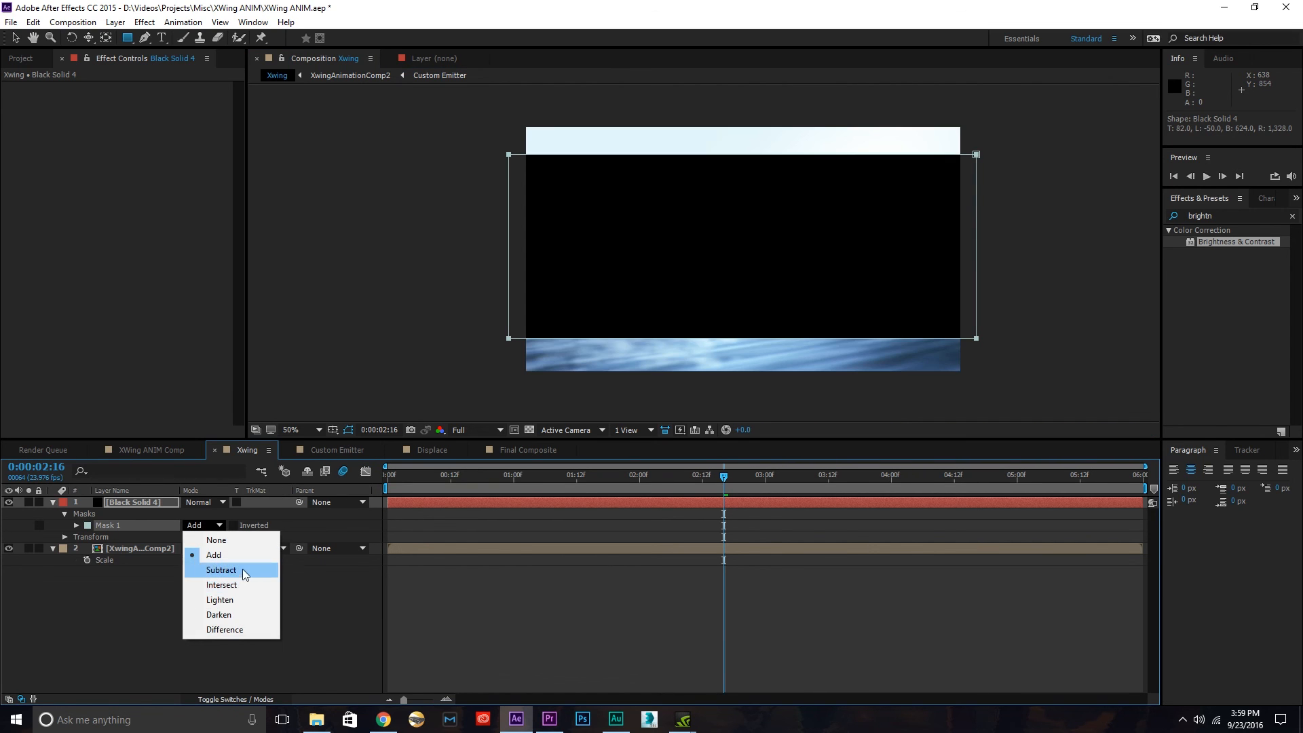